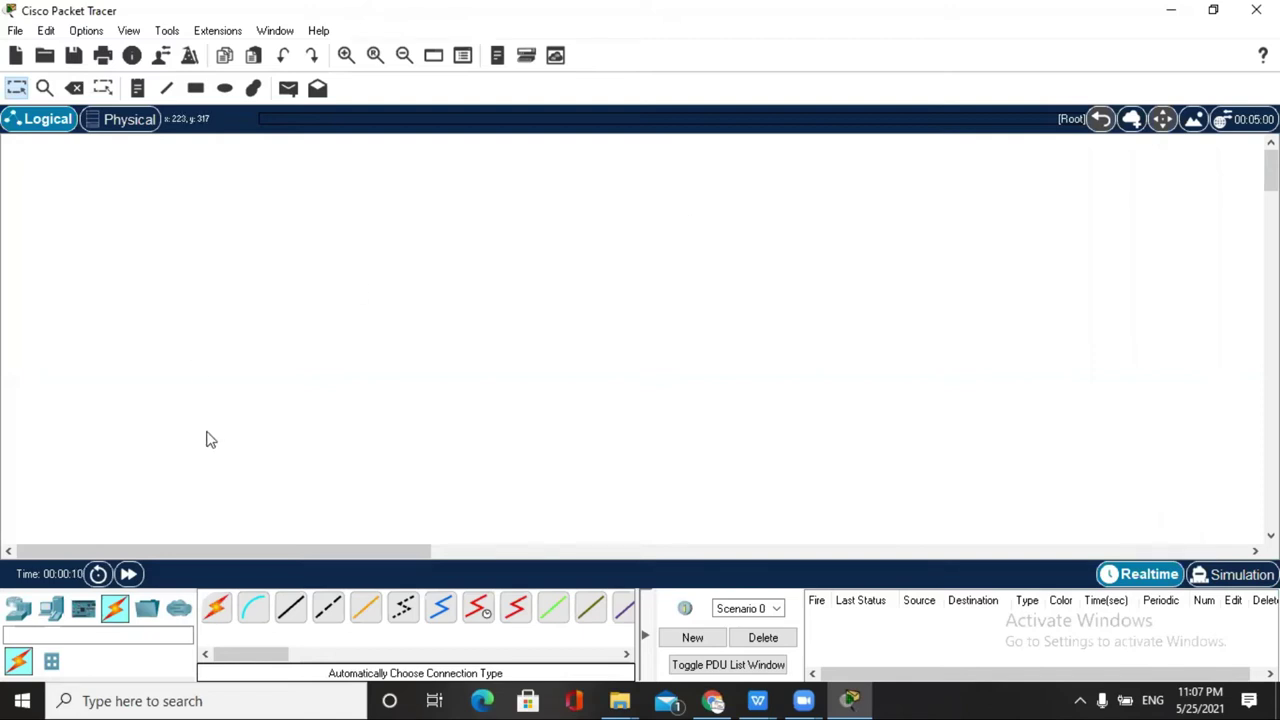
- Place a 2811 router in the upper middle of the empty logical workspace
{"action": "left_click", "coordinate": [17, 612]}
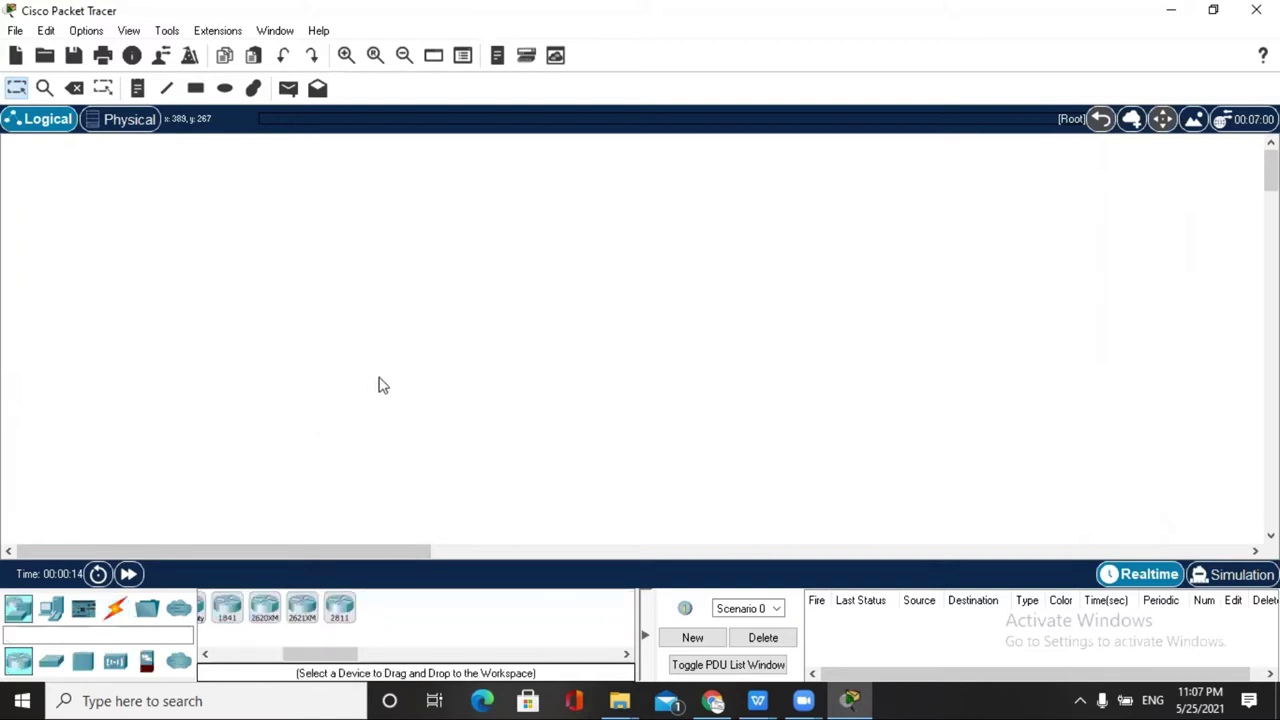
{"action": "left_click", "coordinate": [341, 610]}
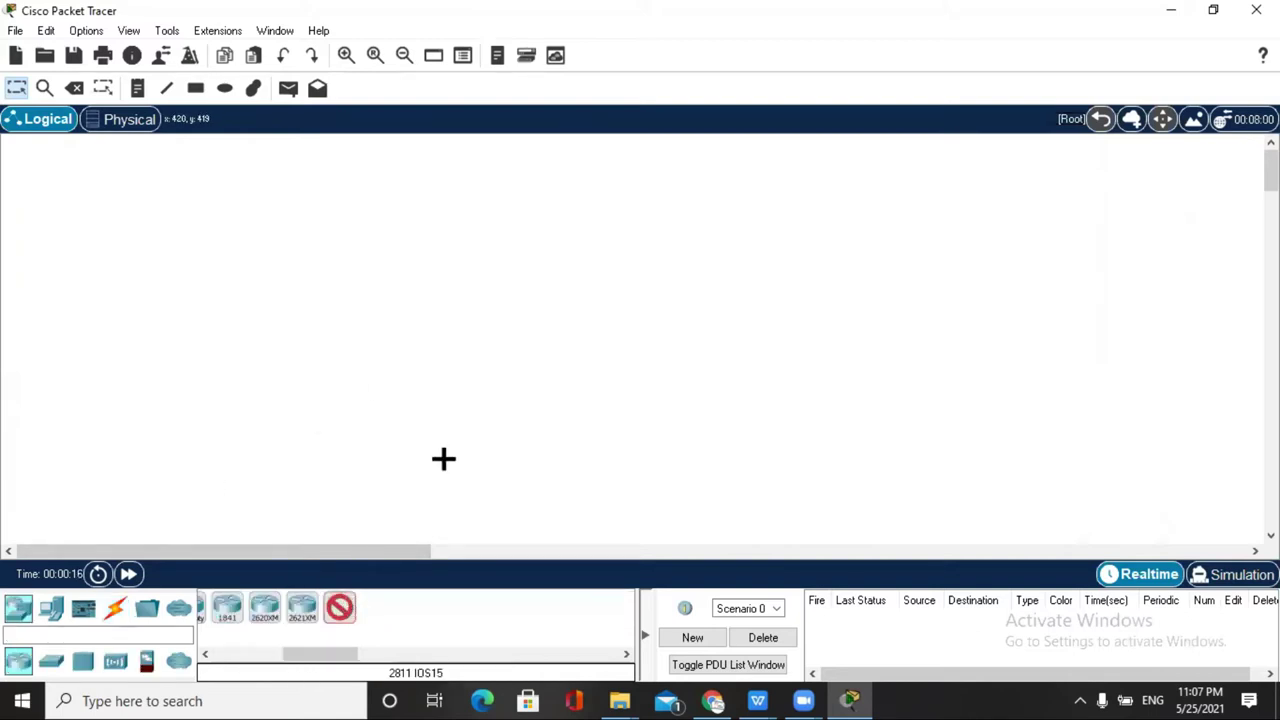
{"action": "left_click", "coordinate": [623, 232]}
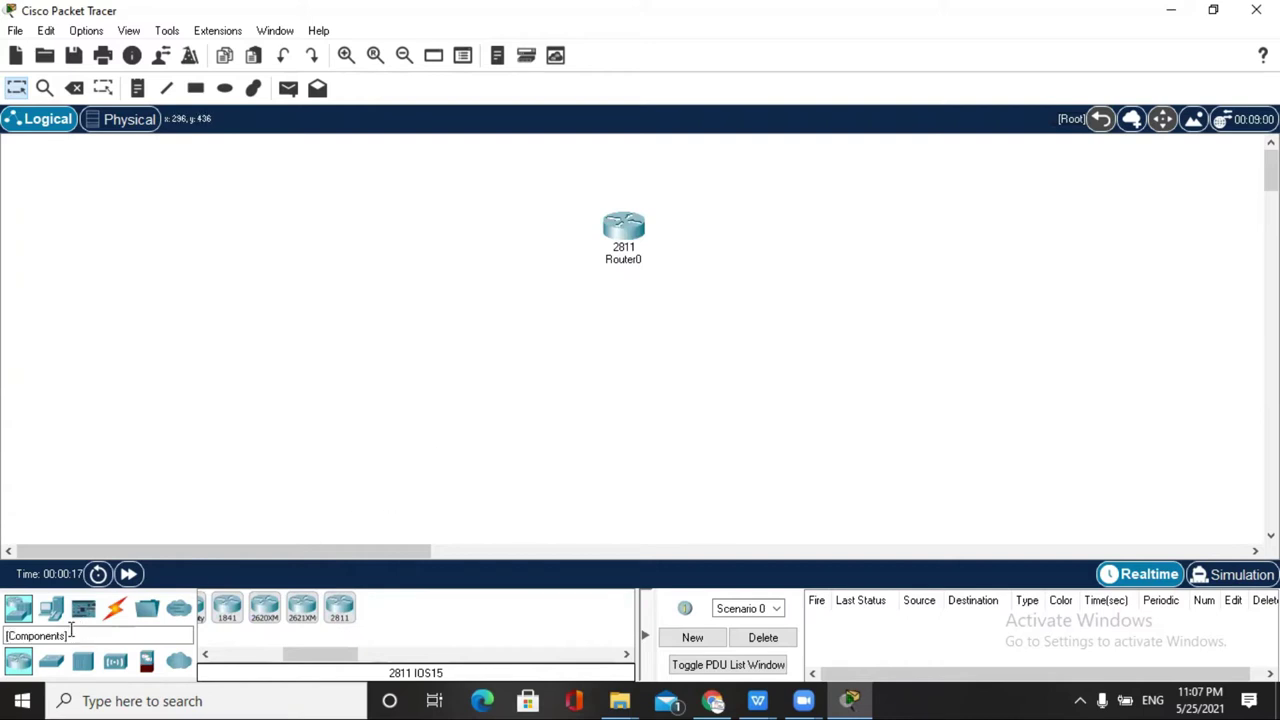
- Add two PC-PT end devices below the router, one on either side of it
{"action": "left_click", "coordinate": [51, 607]}
{"action": "left_click", "coordinate": [216, 607]}
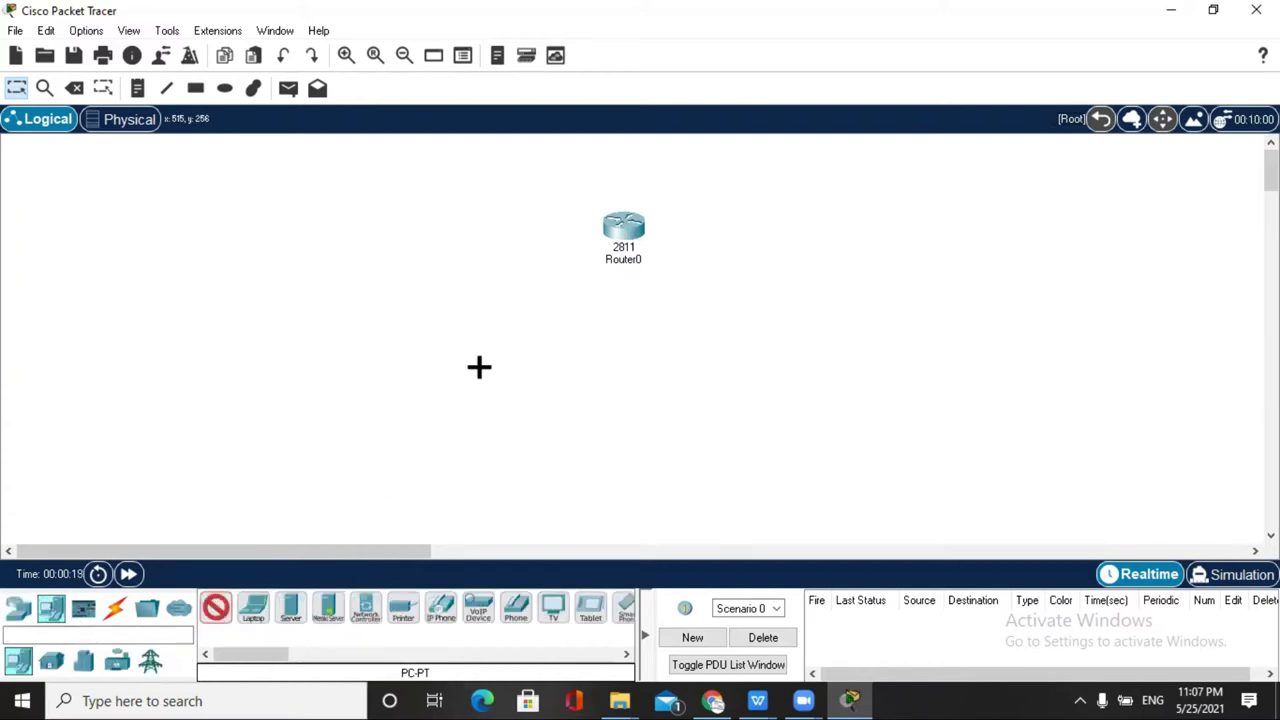
{"action": "left_click", "coordinate": [496, 348]}
{"action": "left_click", "coordinate": [214, 608]}
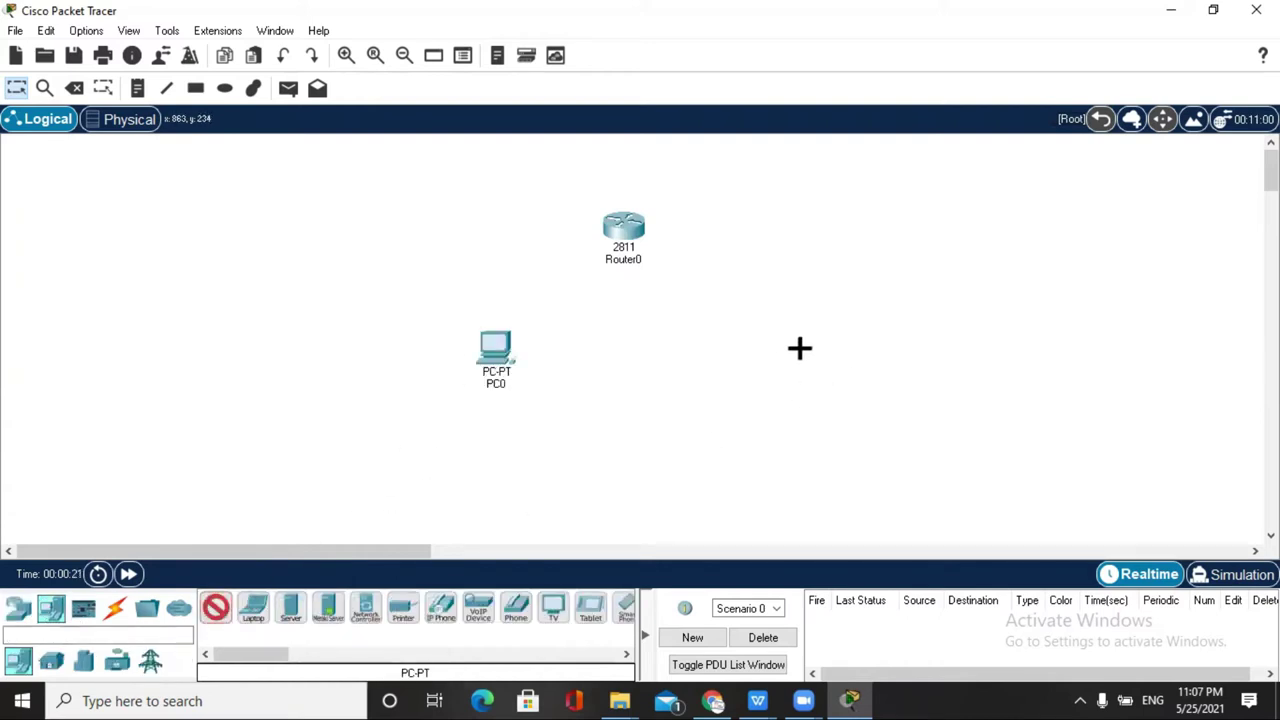
{"action": "left_click", "coordinate": [758, 345]}
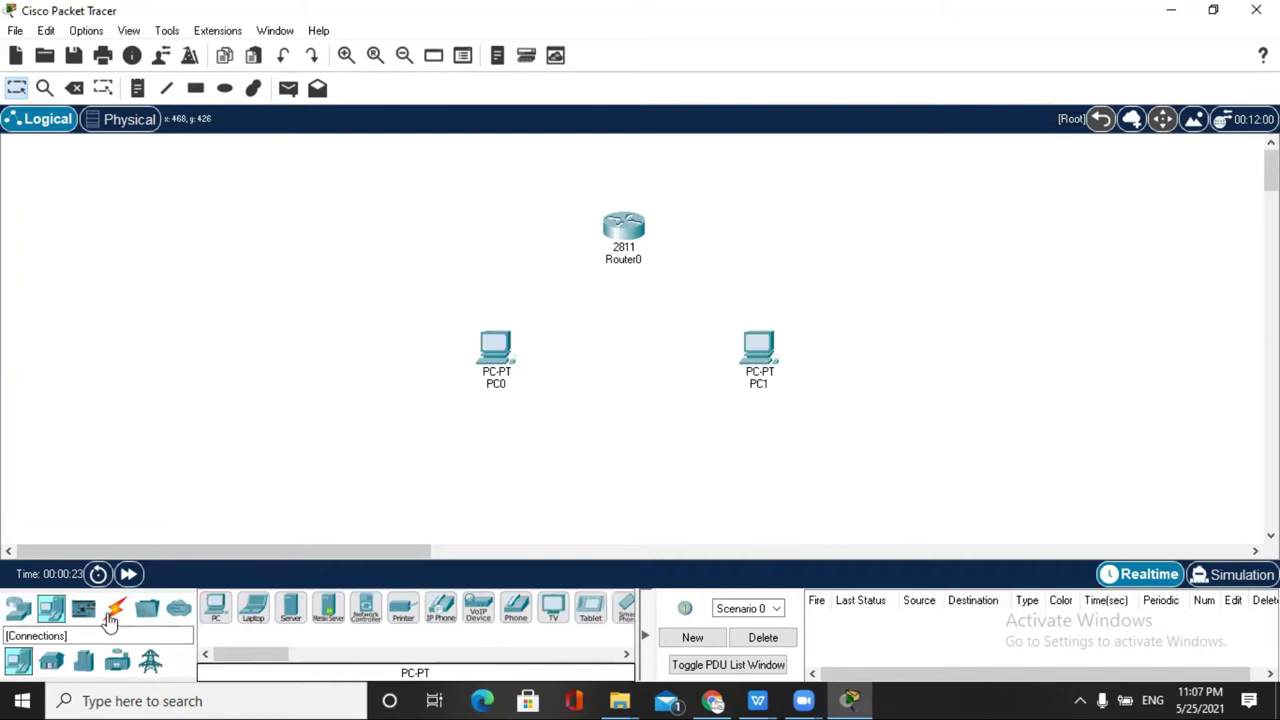
- Connect PC0 and PC1 to Router0 using the automatic connection type, and move the two PCs farther apart
{"action": "left_click", "coordinate": [113, 610]}
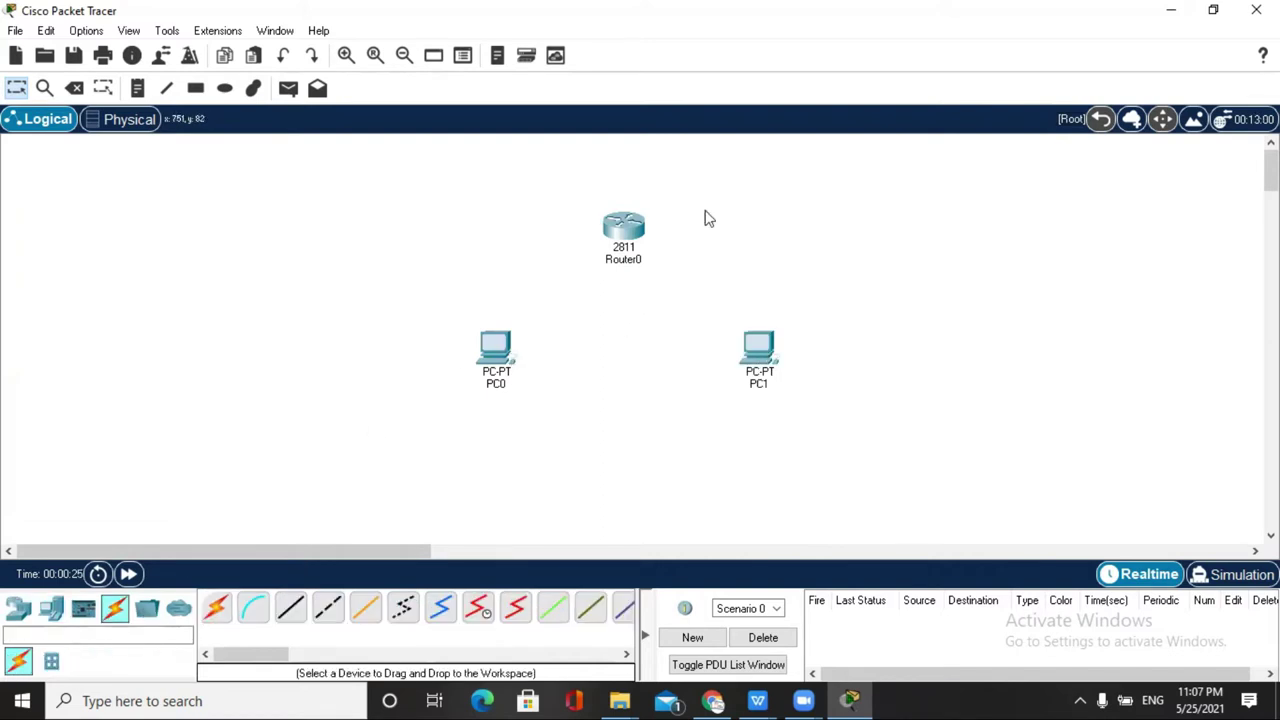
{"action": "left_click", "coordinate": [215, 608]}
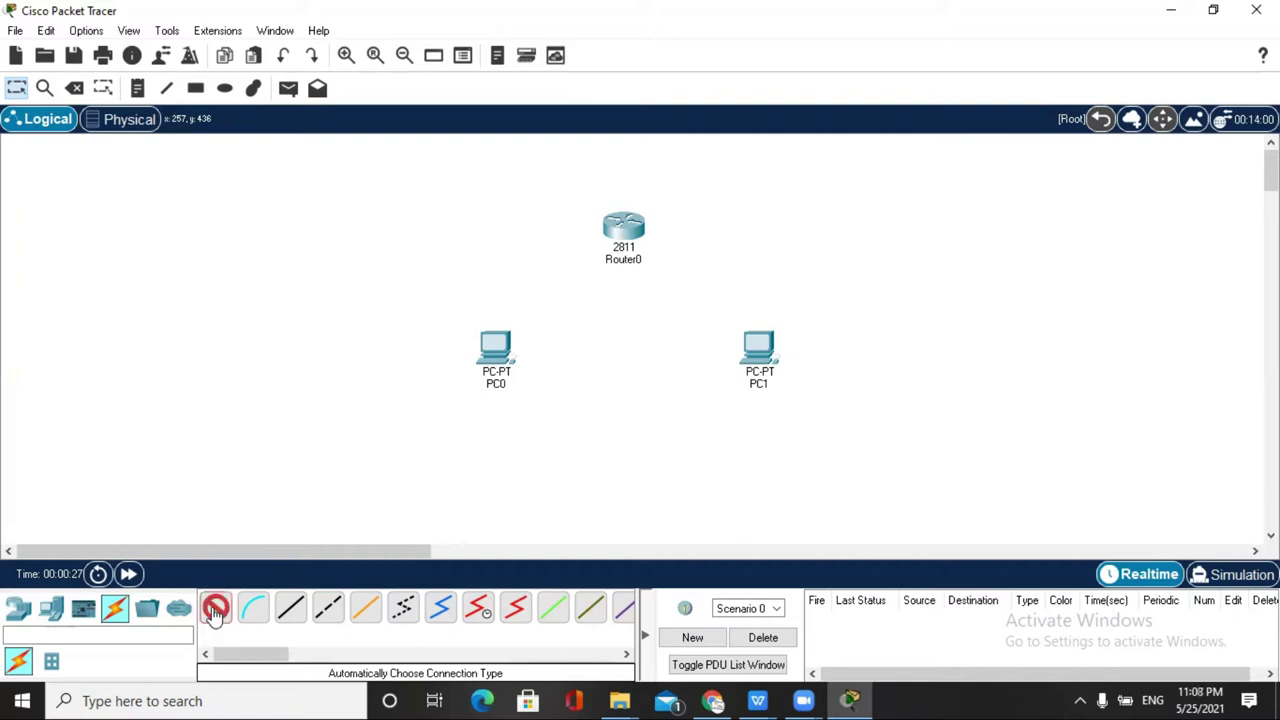
{"action": "left_click", "coordinate": [495, 346]}
{"action": "left_click", "coordinate": [623, 225]}
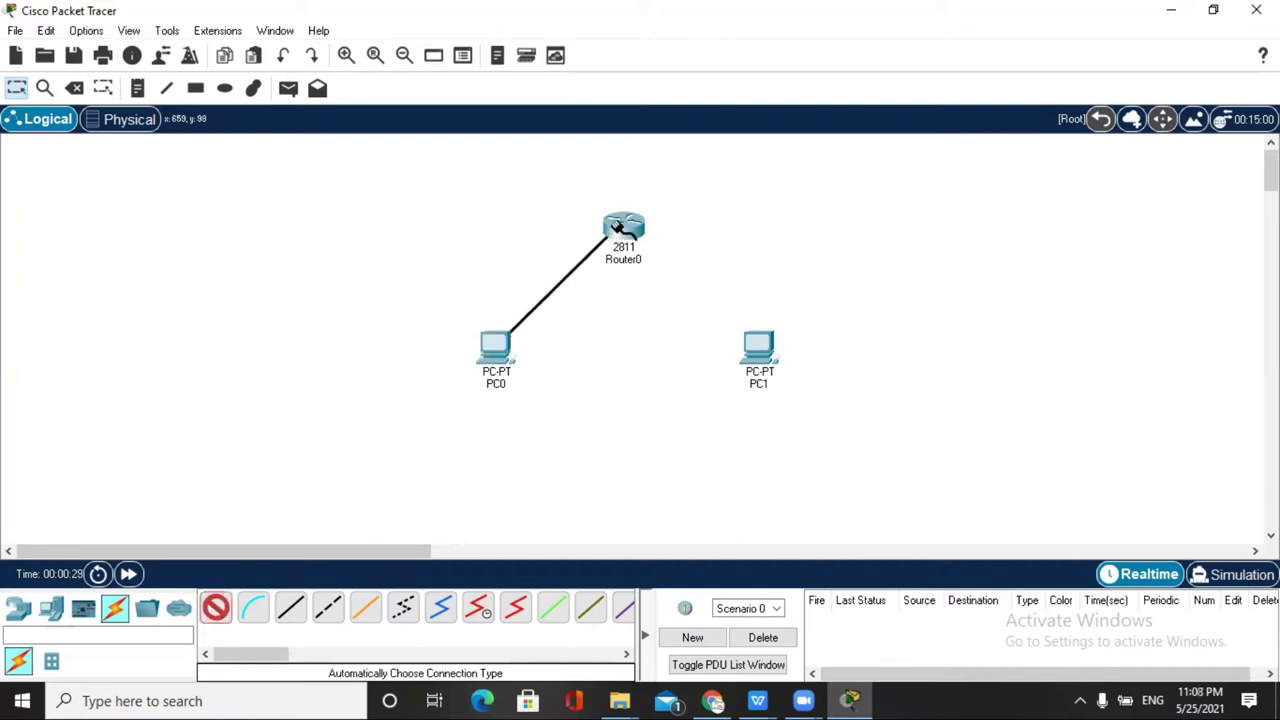
{"action": "left_click", "coordinate": [215, 608]}
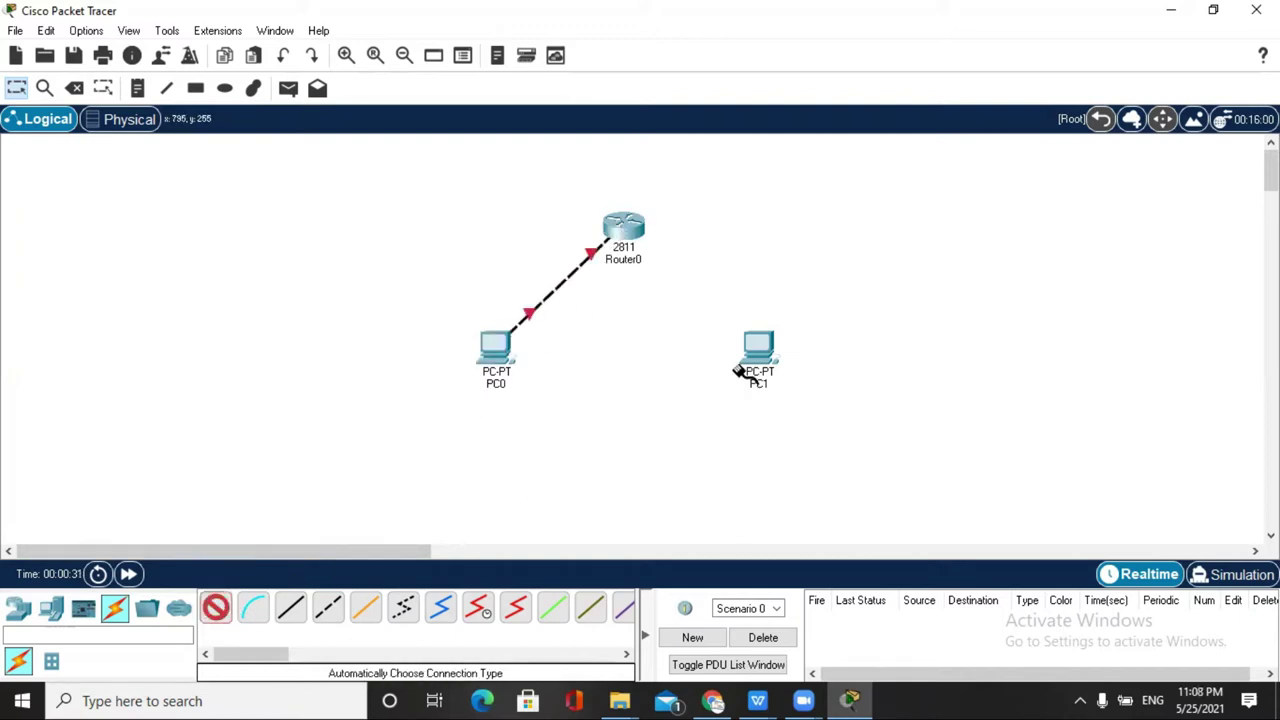
{"action": "left_click", "coordinate": [758, 350]}
{"action": "left_click", "coordinate": [623, 225]}
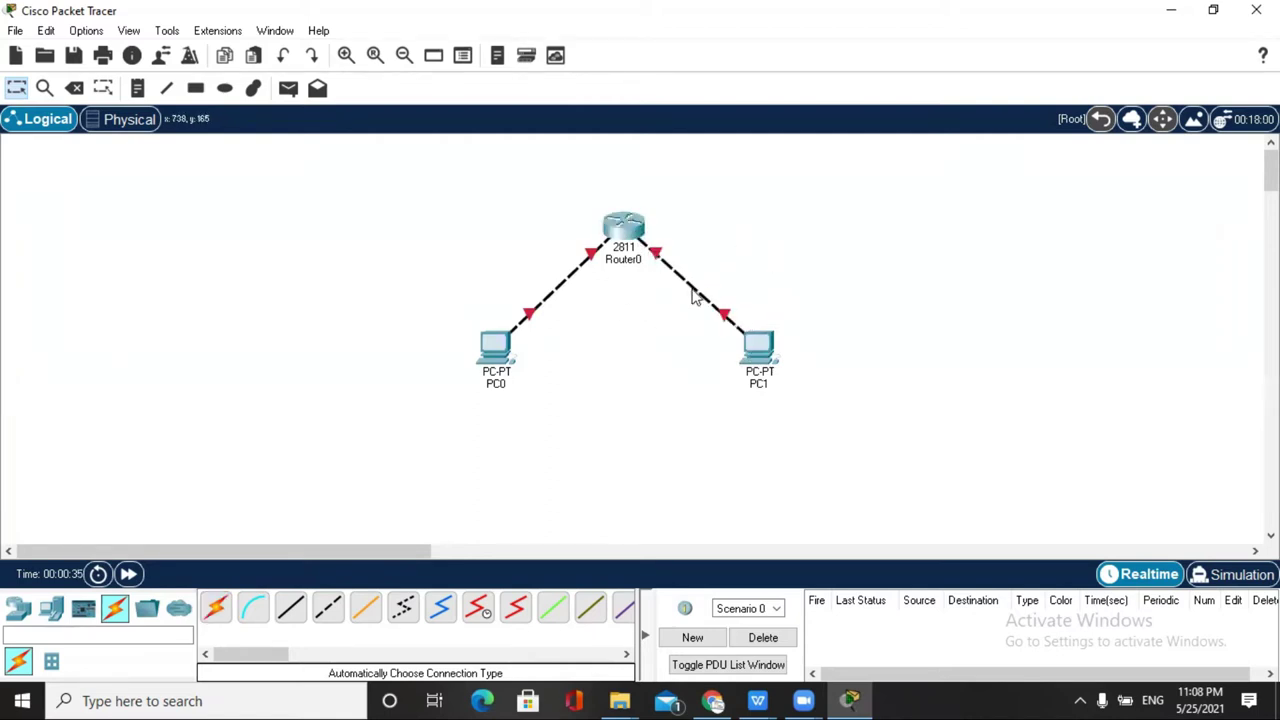
{"action": "left_click_drag", "start_coordinate": [757, 350], "coordinate": [834, 362]}
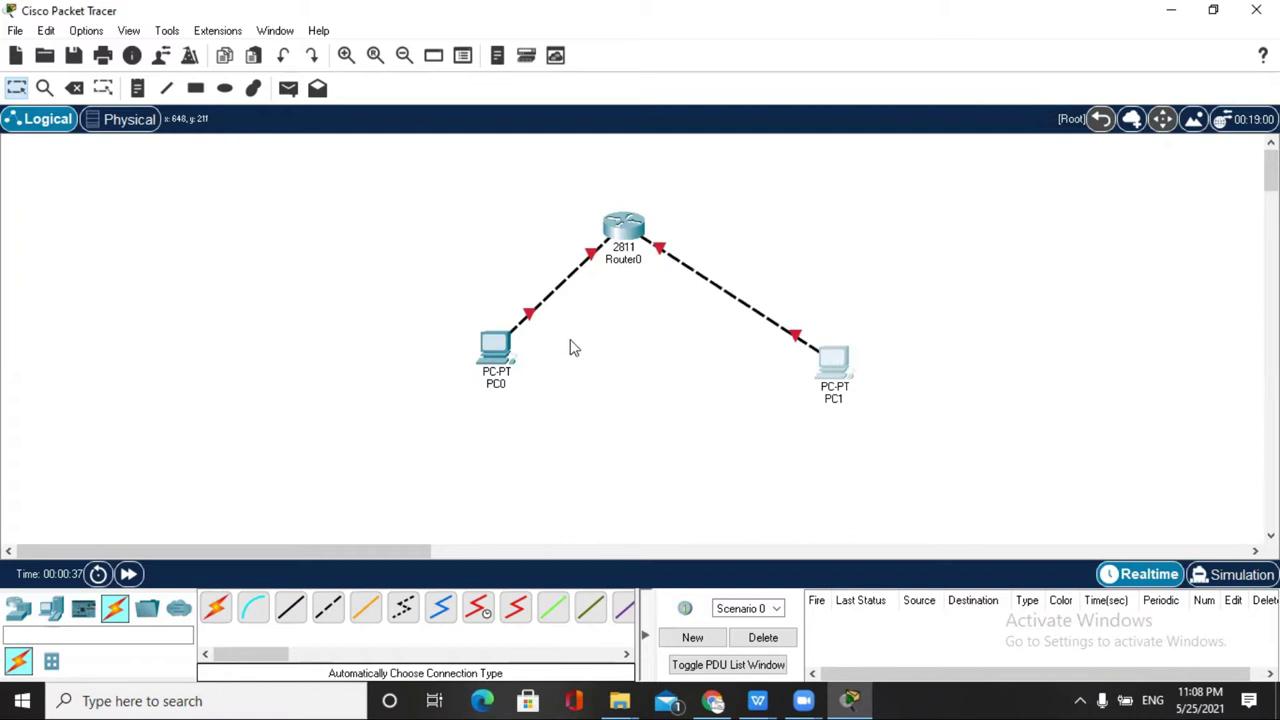
{"action": "left_click_drag", "start_coordinate": [507, 360], "coordinate": [450, 385]}
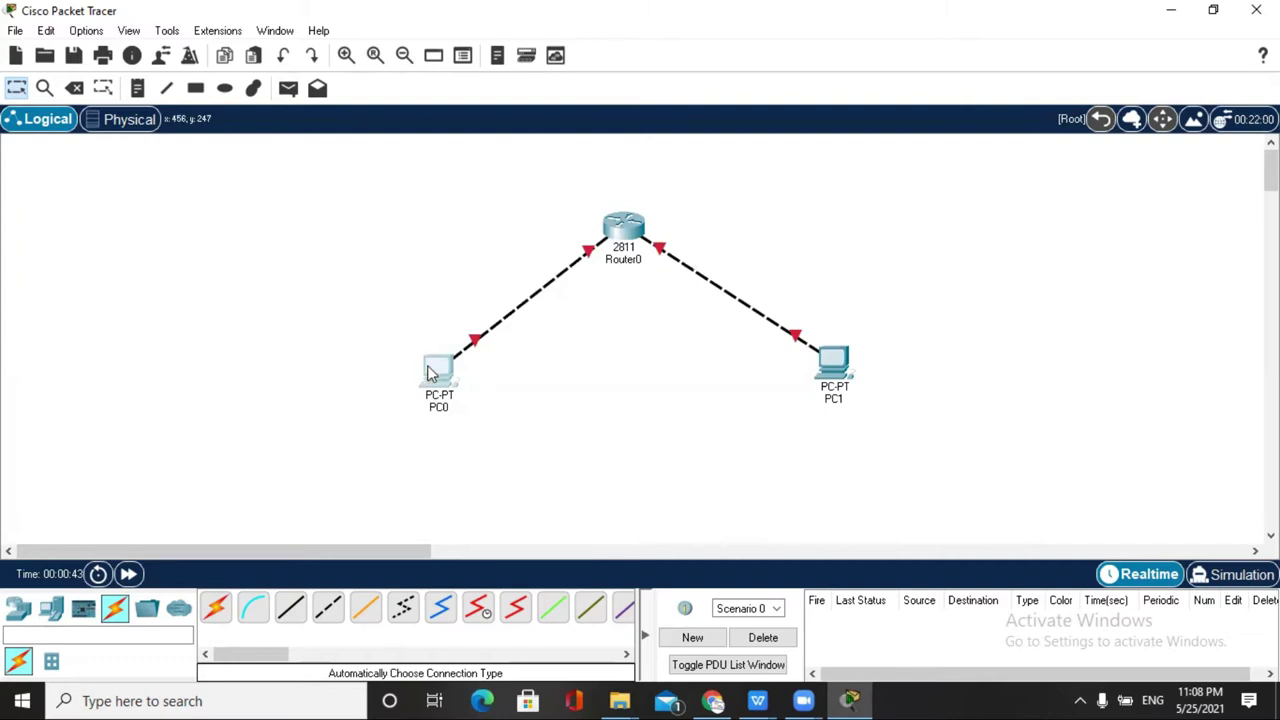
- Assign PC0's FastEthernet0 interface the static IPv4 address 192.168.1.1 with subnet mask 255.255.255.0
{"action": "left_click", "coordinate": [432, 372]}
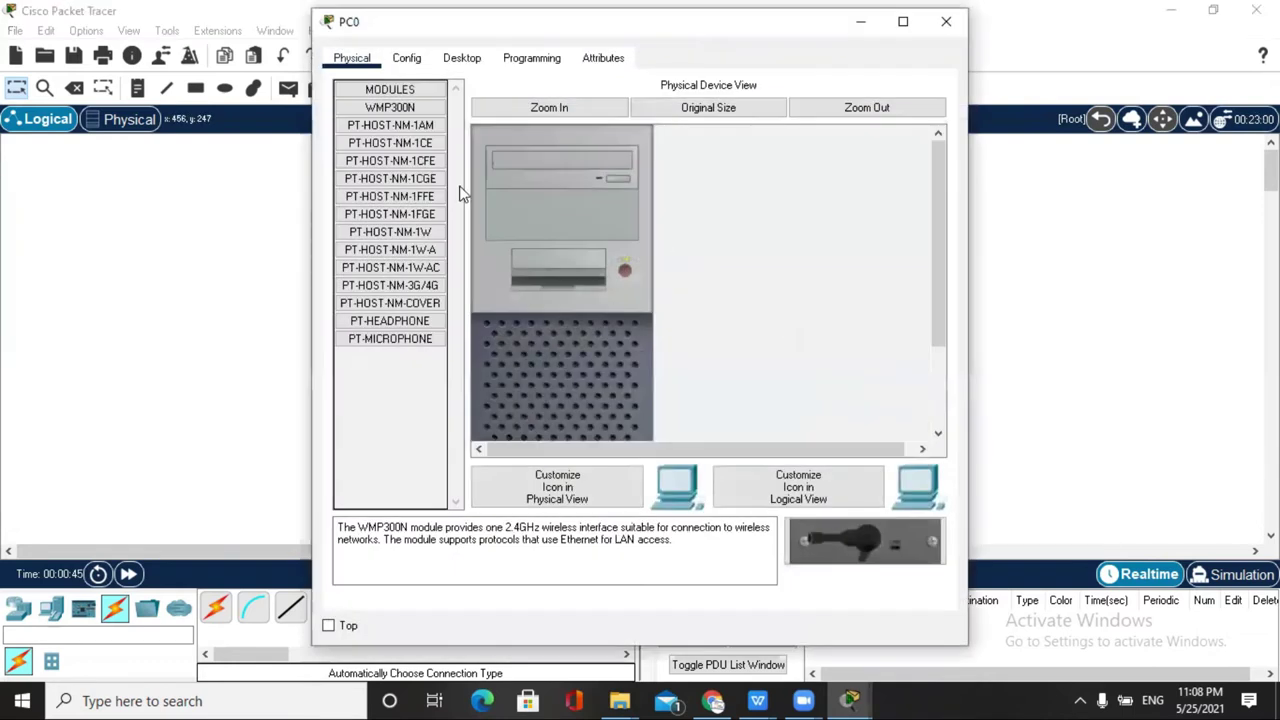
{"action": "left_click", "coordinate": [416, 60]}
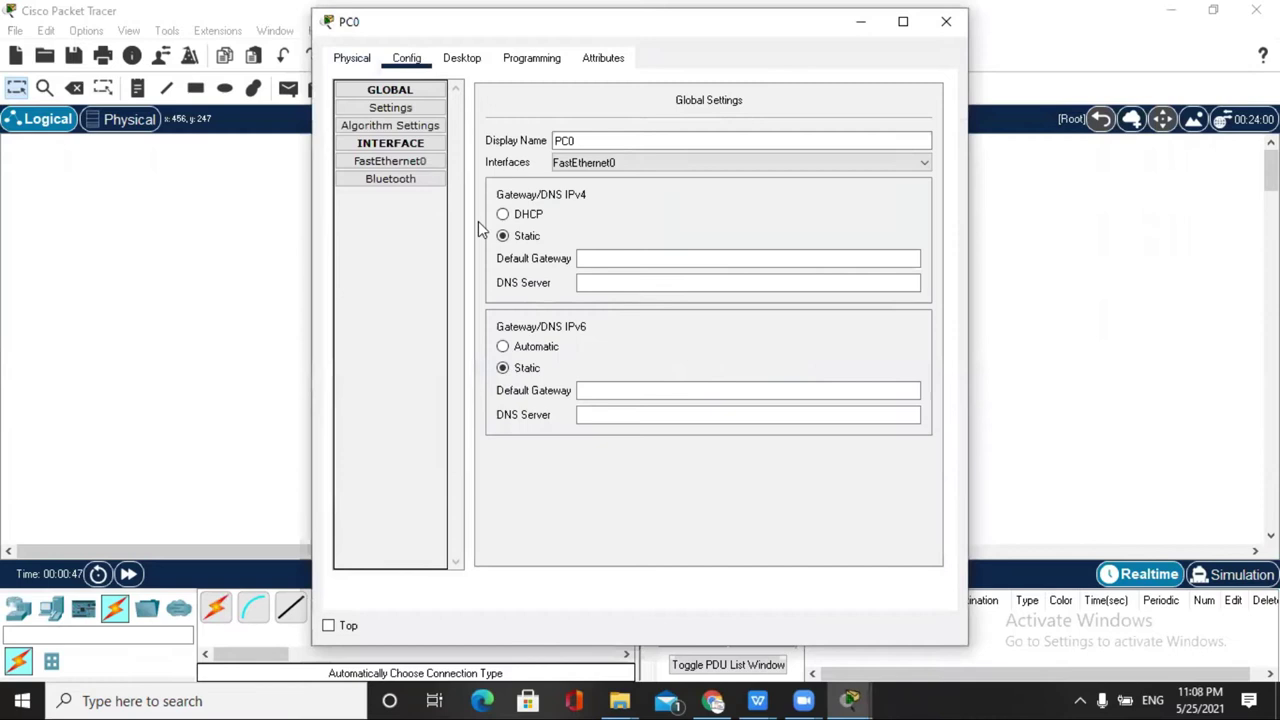
{"action": "left_click", "coordinate": [427, 163]}
{"action": "left_click", "coordinate": [743, 247]}
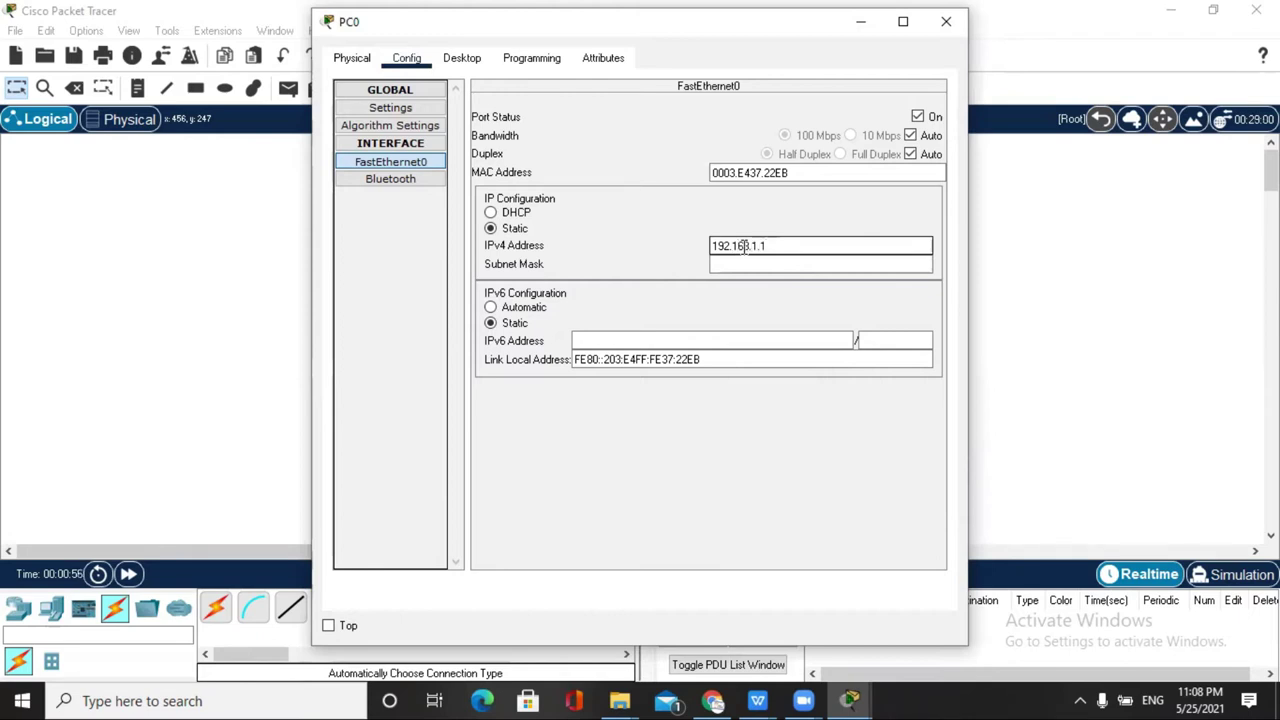
{"action": "type", "text": "192.168.1.1"}
{"action": "left_click", "coordinate": [760, 259]}
{"action": "key", "text": "shift+Tab"}
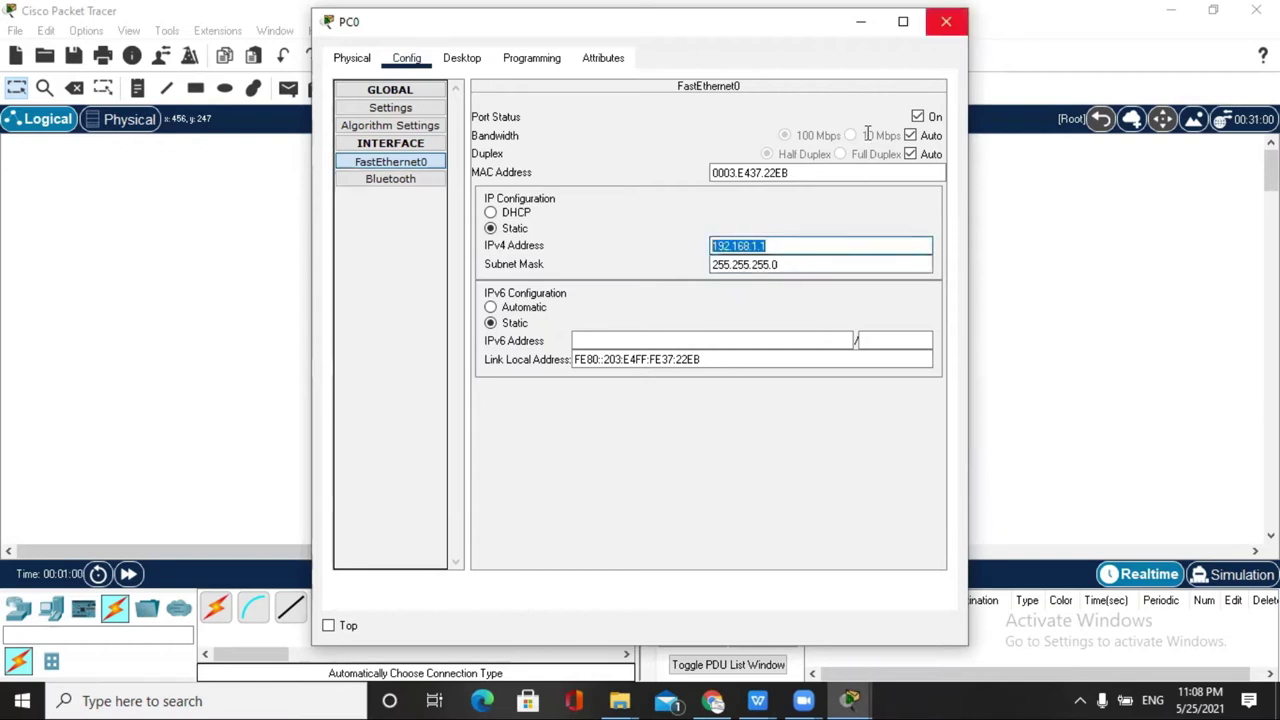
{"action": "left_click", "coordinate": [946, 21]}
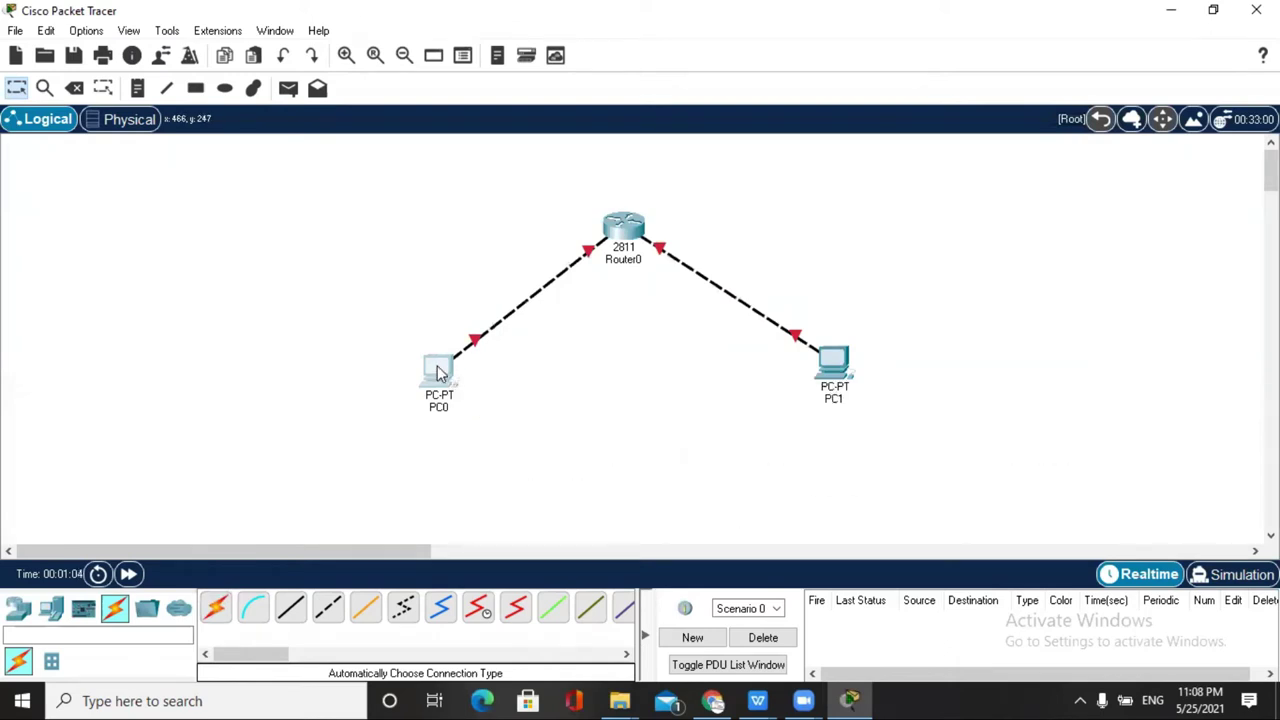
- Assign PC1's FastEthernet0 interface the static IPv4 address 192.168.2.1 with subnet mask 255.255.255.0
{"action": "left_click", "coordinate": [835, 365]}
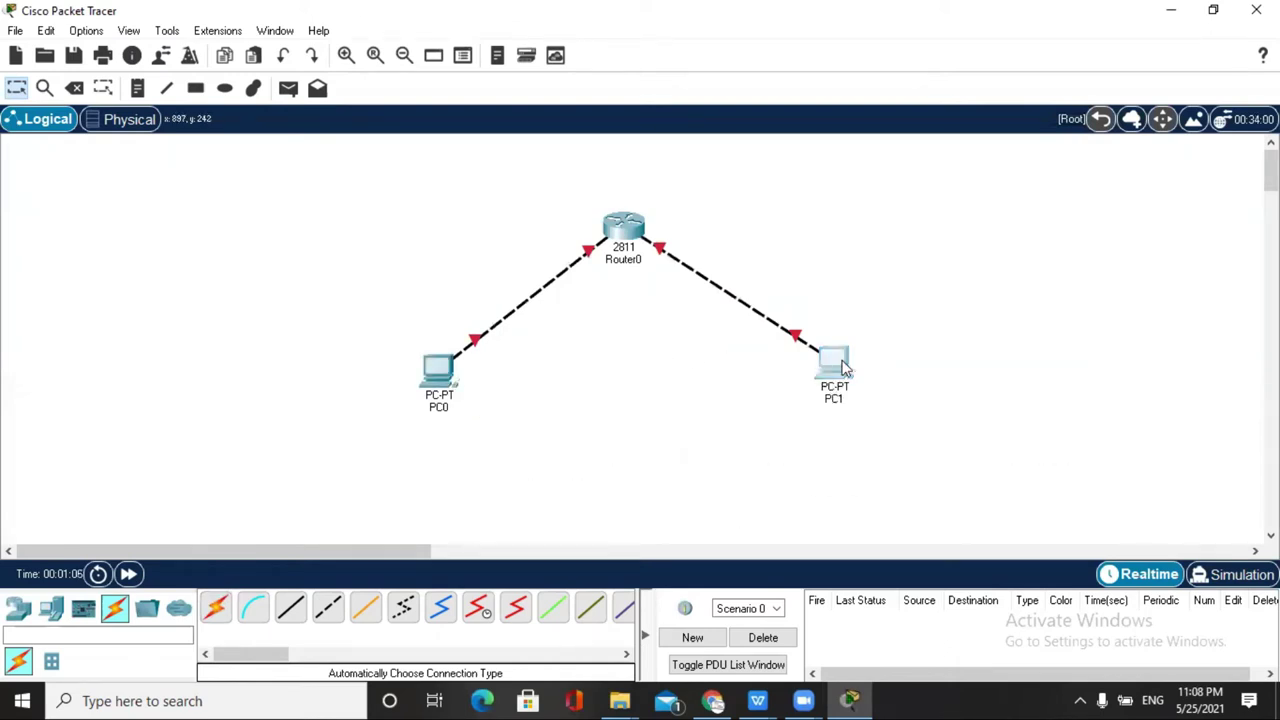
{"action": "left_click", "coordinate": [407, 58]}
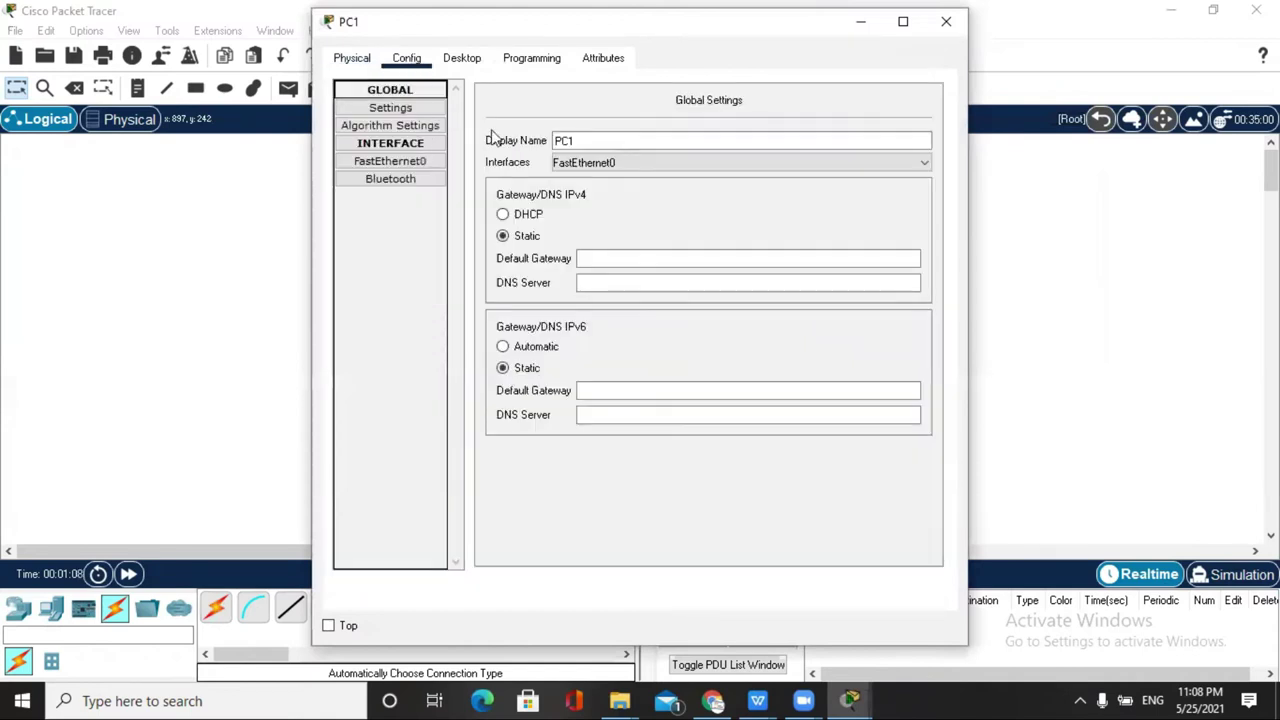
{"action": "left_click", "coordinate": [410, 166]}
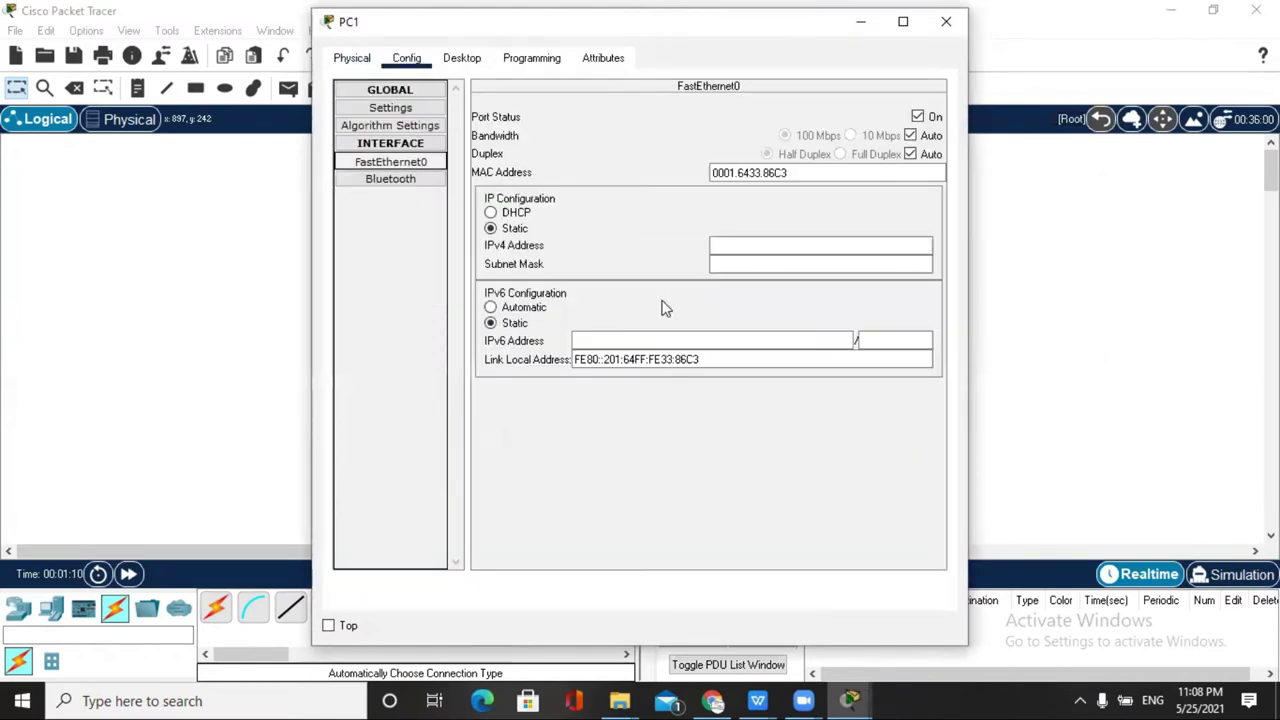
{"action": "left_click", "coordinate": [775, 243]}
{"action": "type", "text": "192.168.2.1"}
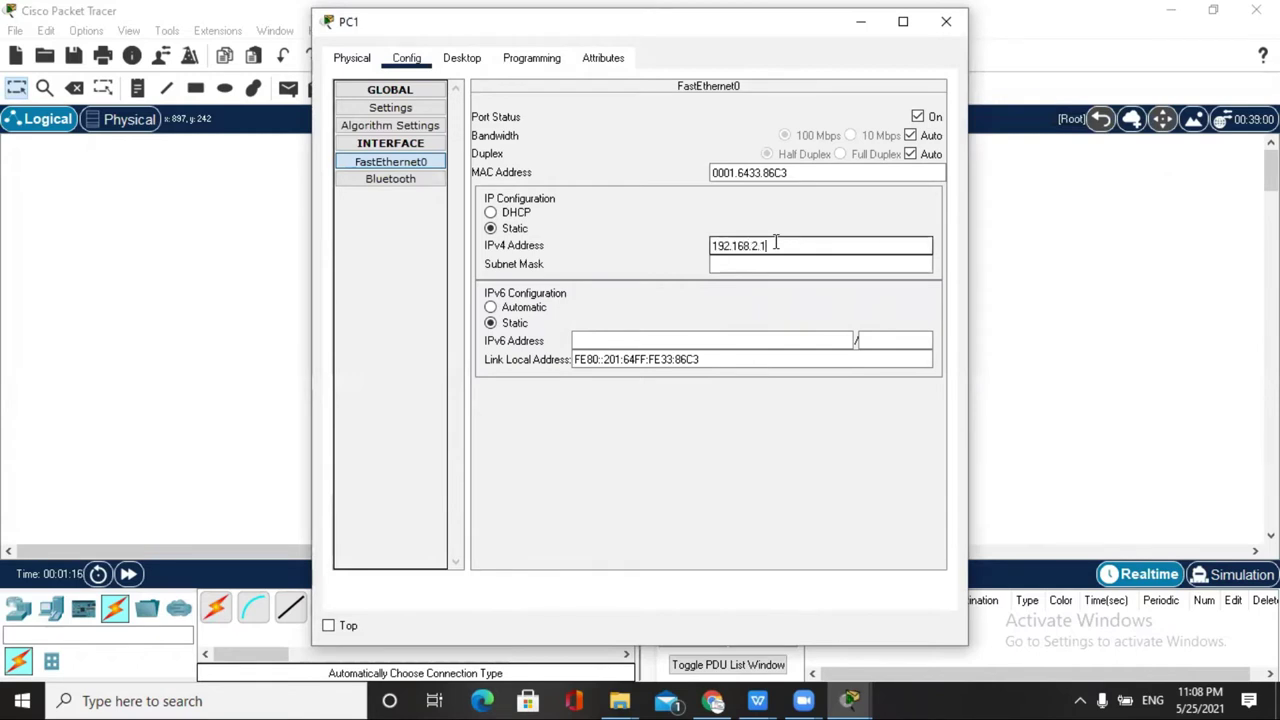
{"action": "left_click", "coordinate": [765, 265]}
{"action": "left_click", "coordinate": [777, 247]}
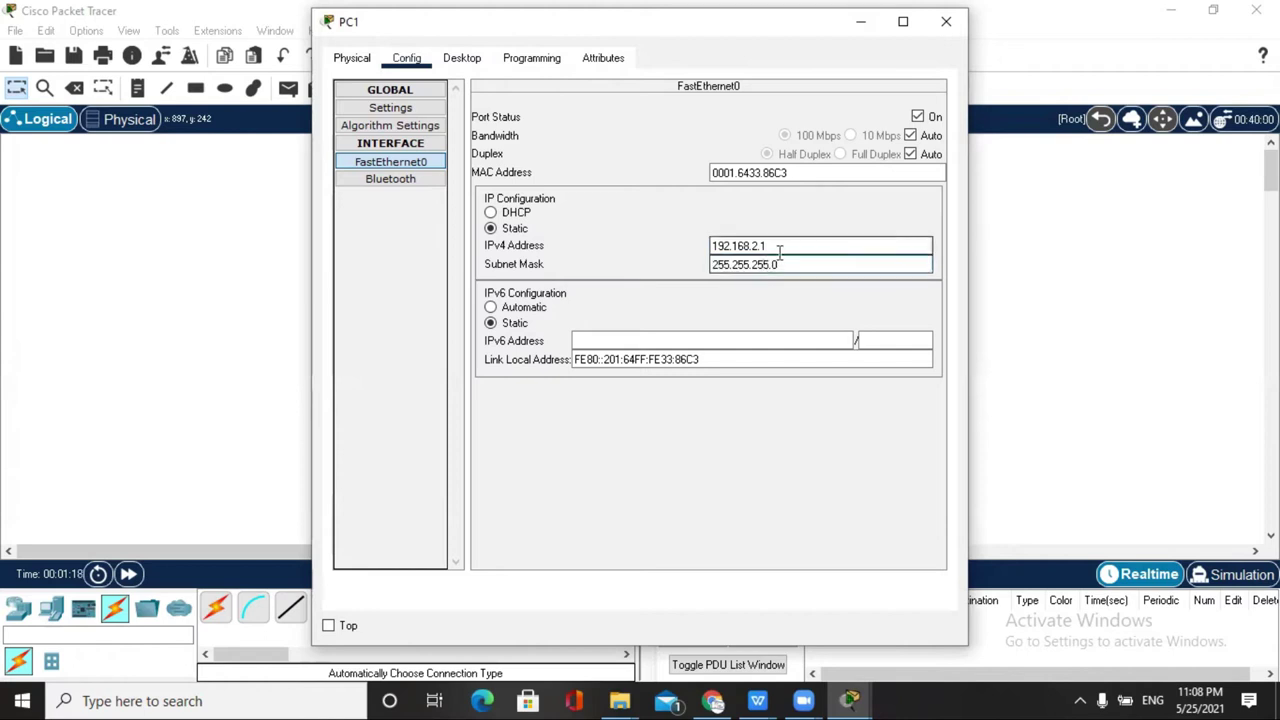
{"action": "left_click", "coordinate": [792, 248]}
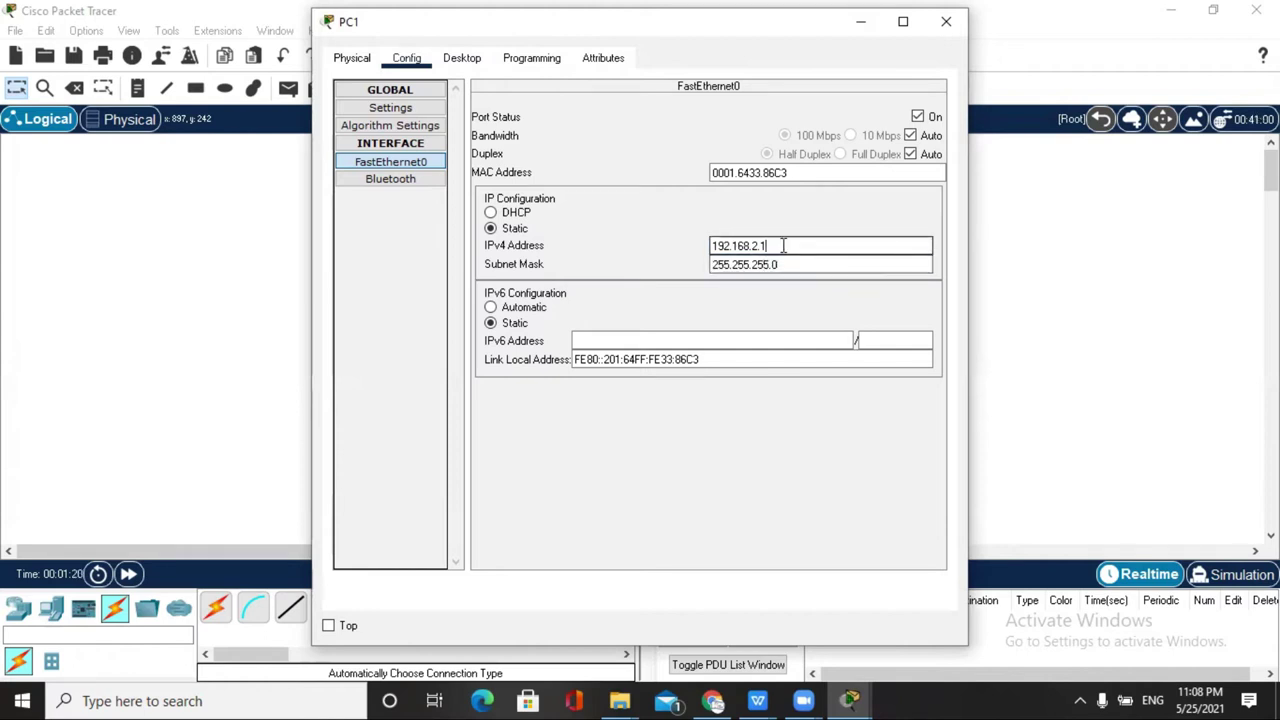
{"action": "left_click", "coordinate": [942, 23]}
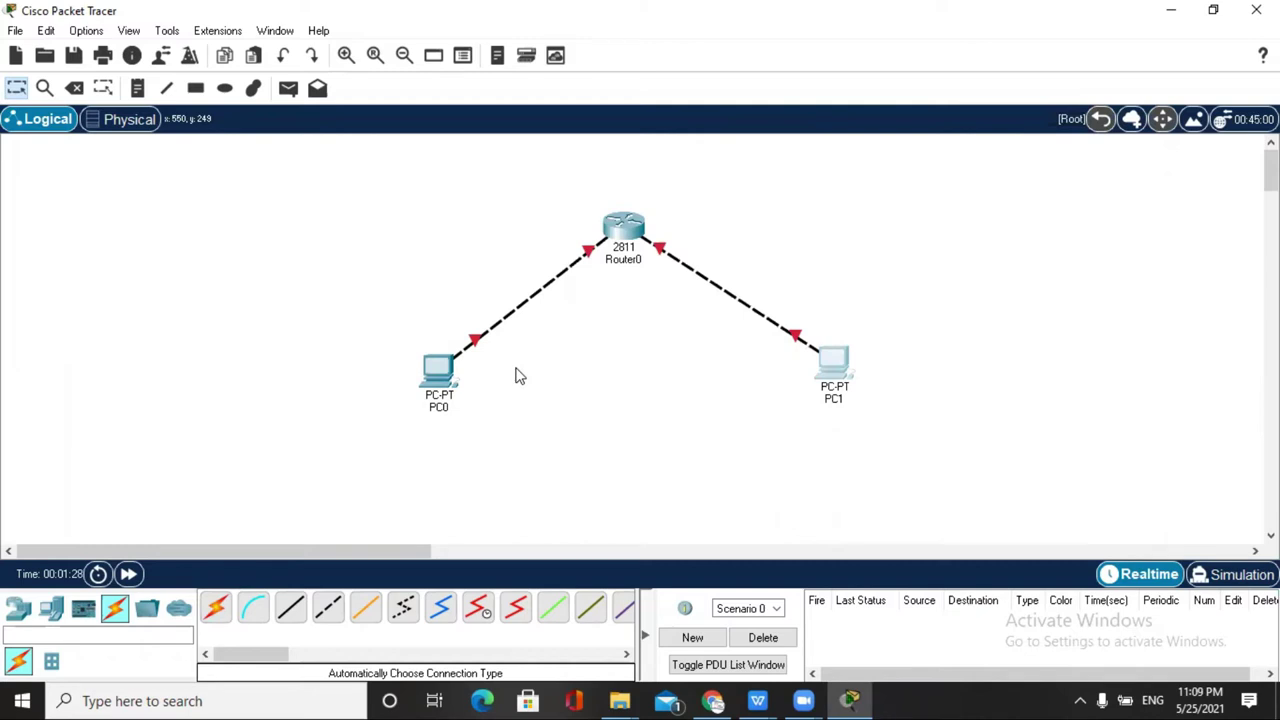
- Set PC0's IPv4 default gateway to 192.168.1.2
{"action": "left_click", "coordinate": [441, 369]}
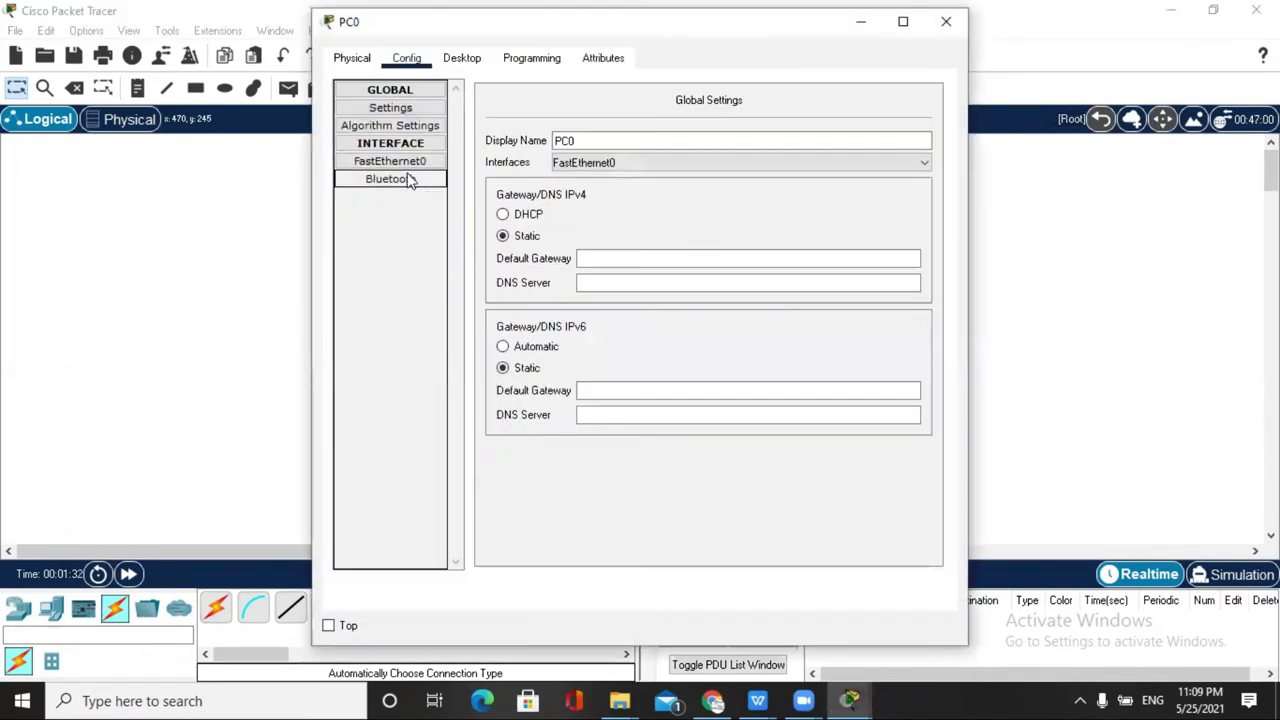
{"action": "left_click", "coordinate": [609, 262]}
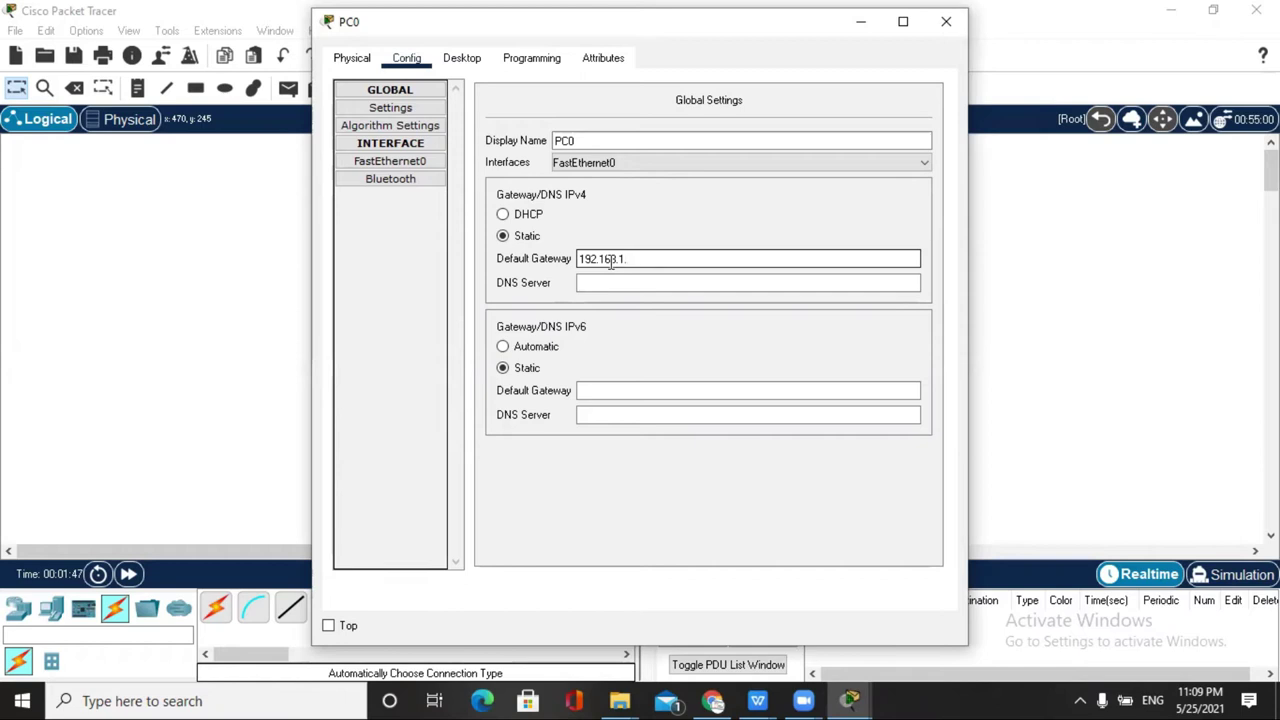
{"action": "left_click", "coordinate": [664, 281]}
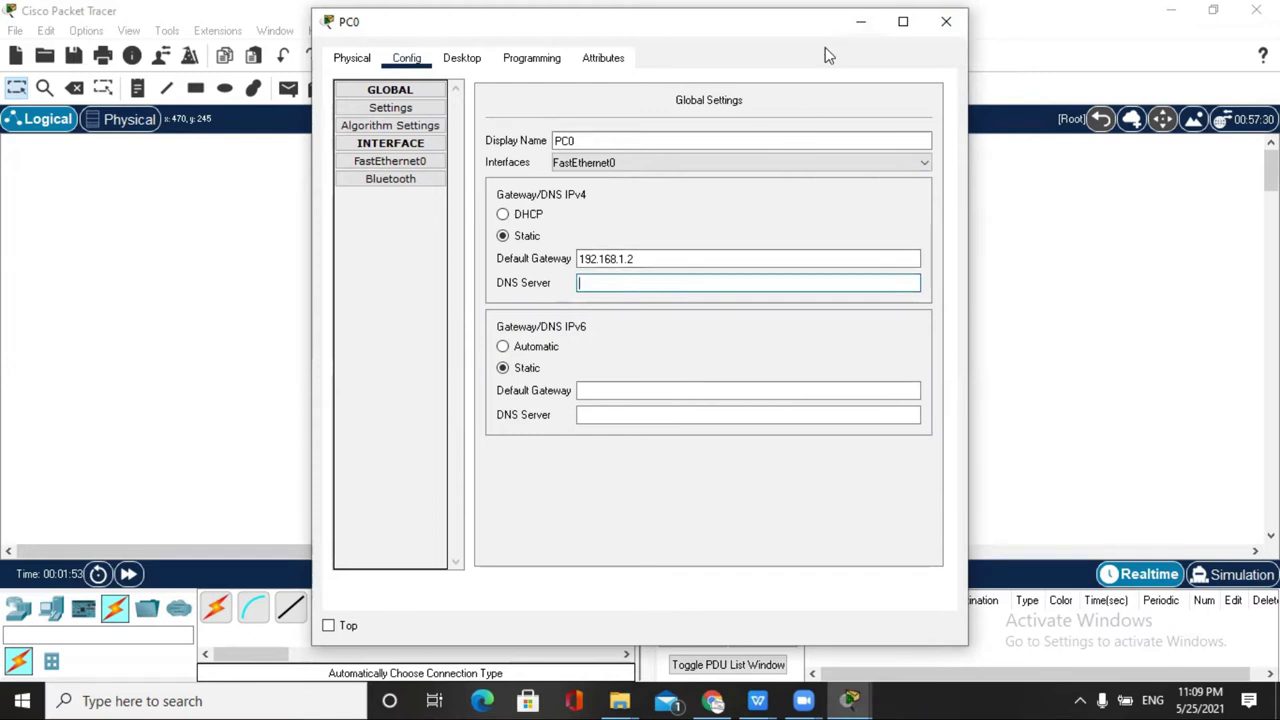
- Compare PC0's FastEthernet0 IPv4 address with its default gateway, and close its configuration
{"action": "left_click_drag", "start_coordinate": [826, 22], "coordinate": [1004, 29]}
{"action": "left_click", "coordinate": [569, 168]}
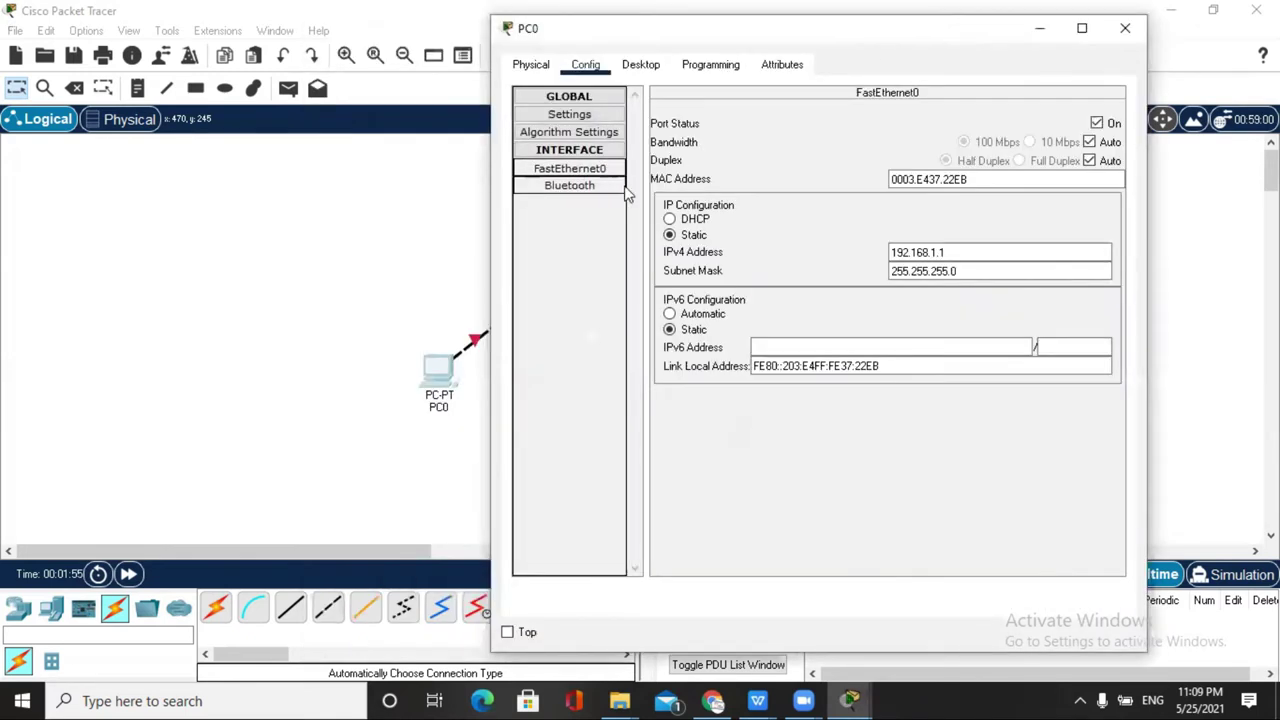
{"action": "left_click", "coordinate": [890, 253]}
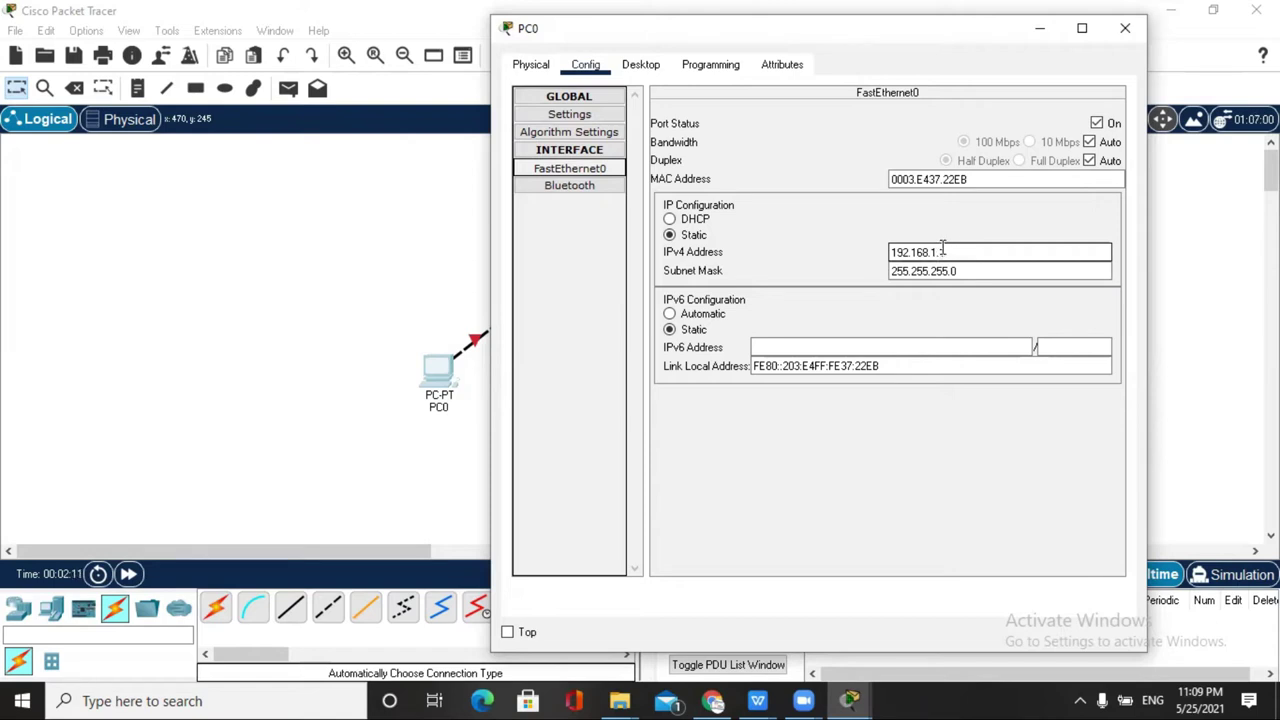
{"action": "left_click", "coordinate": [590, 97]}
{"action": "left_click", "coordinate": [590, 97]}
{"action": "left_click", "coordinate": [590, 115]}
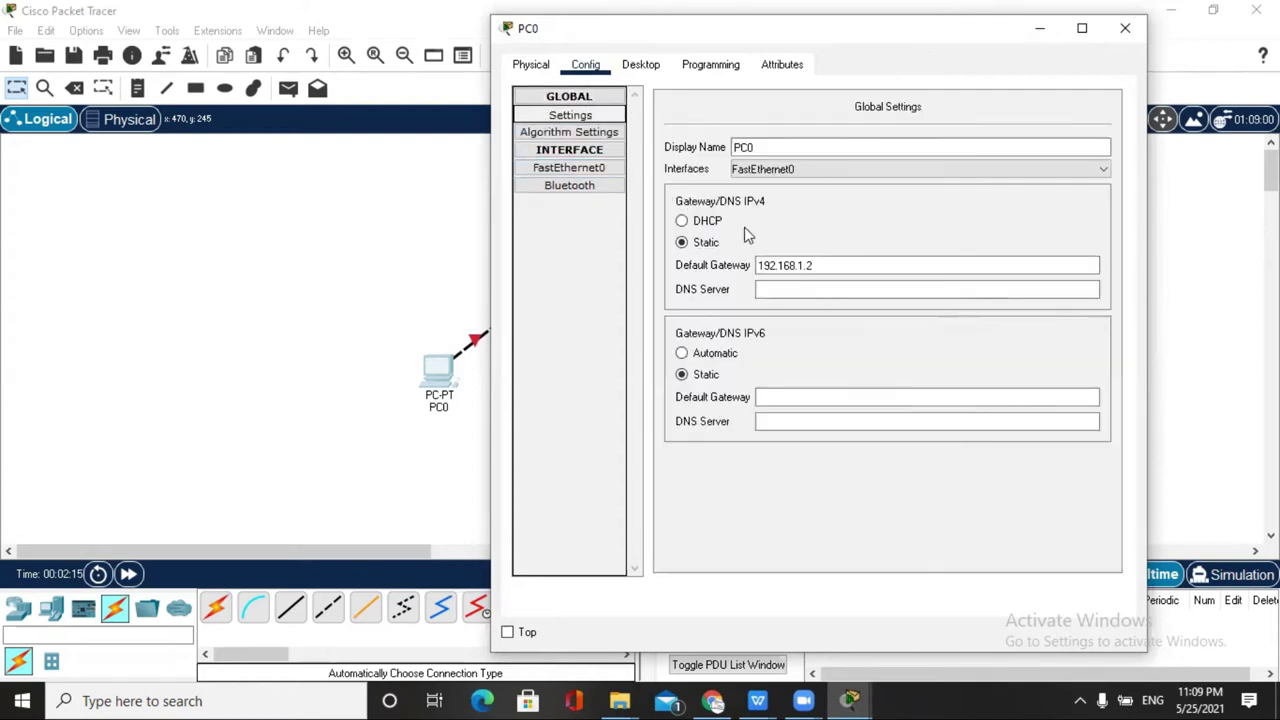
{"action": "left_click", "coordinate": [816, 264]}
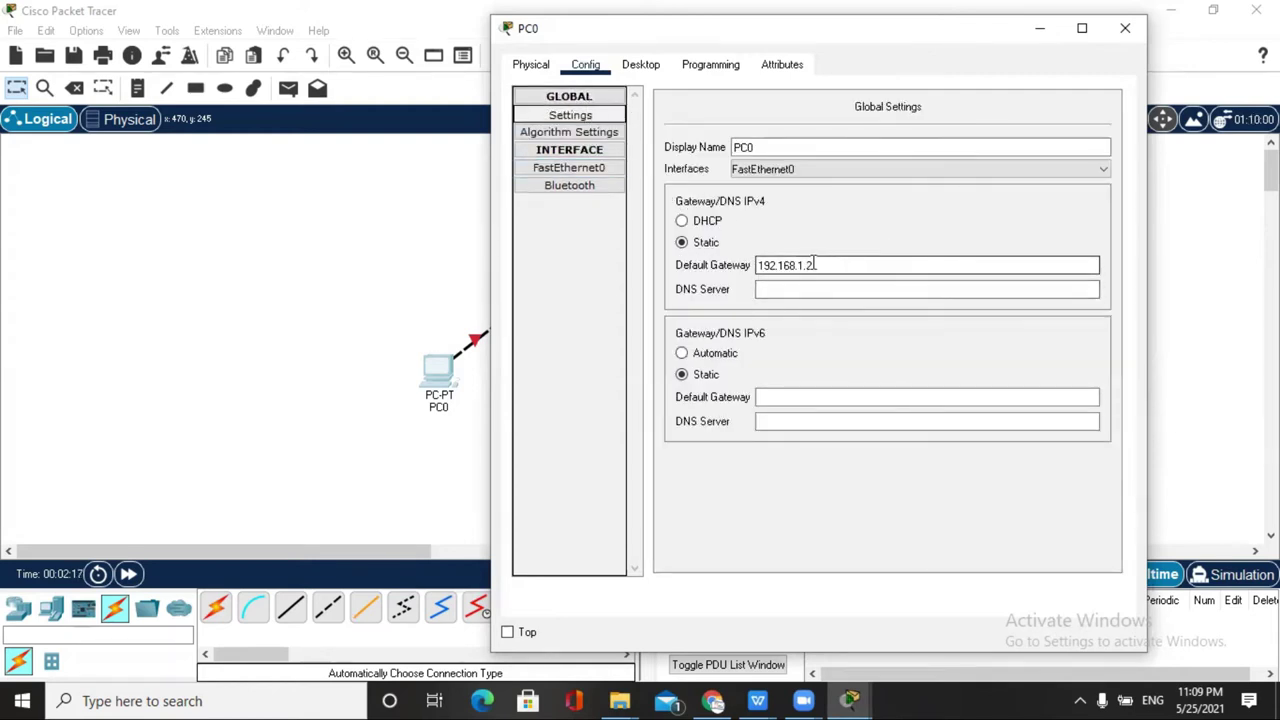
{"action": "left_click", "coordinate": [1125, 28]}
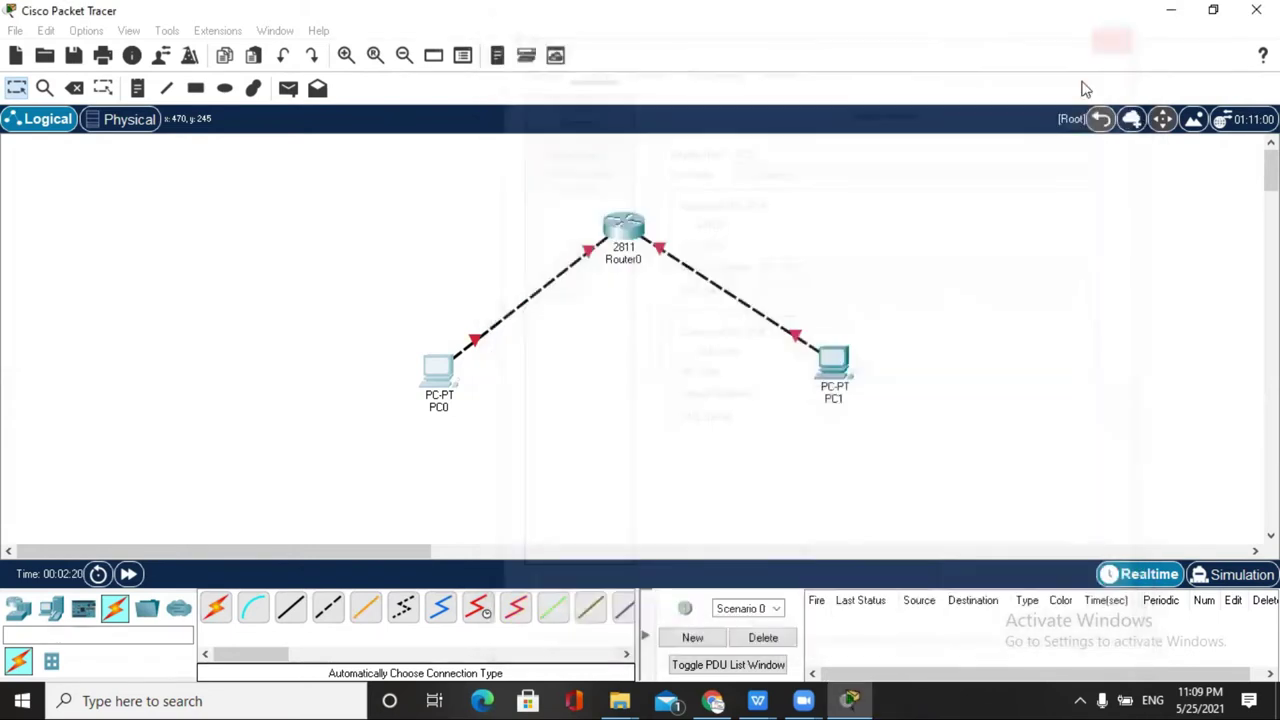
- Check PC1's FastEthernet0 IPv4 address, and set PC1's IPv4 default gateway to 192.168.2.3
{"action": "left_click", "coordinate": [829, 366]}
{"action": "left_click", "coordinate": [588, 258]}
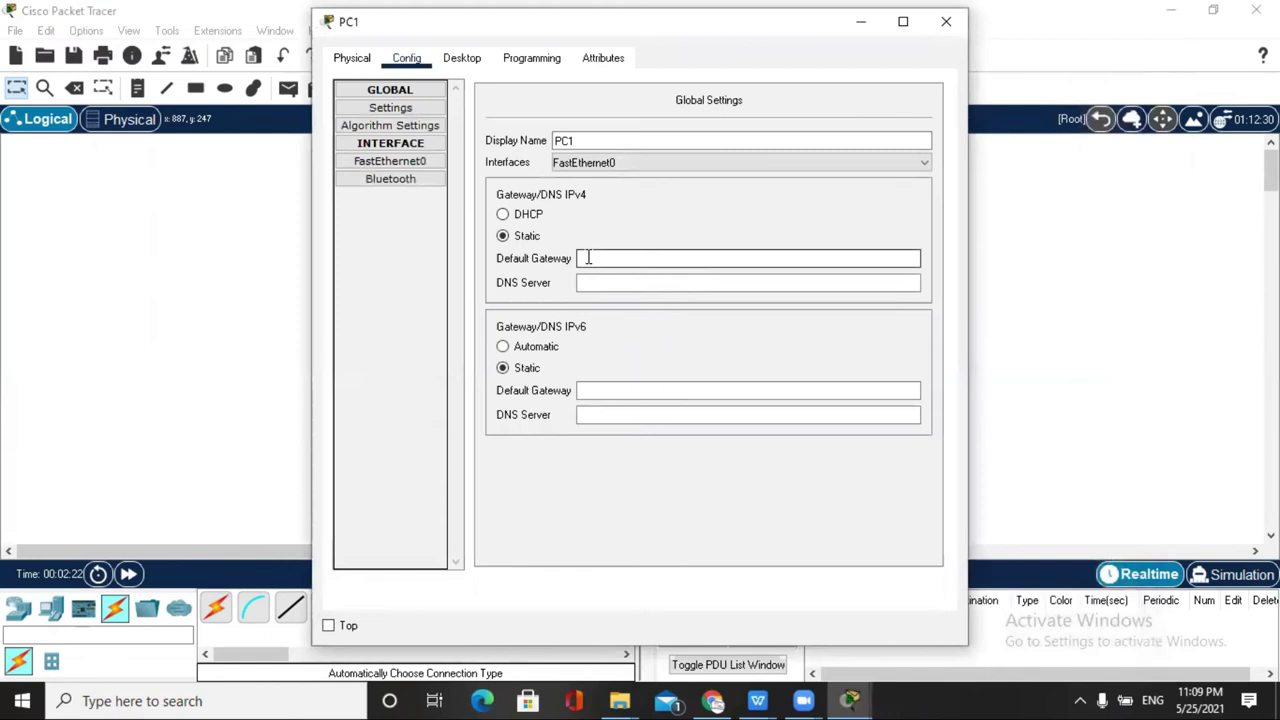
{"action": "left_click", "coordinate": [390, 161]}
{"action": "left_click", "coordinate": [765, 246]}
{"action": "type", "text": ".168.2.1"}
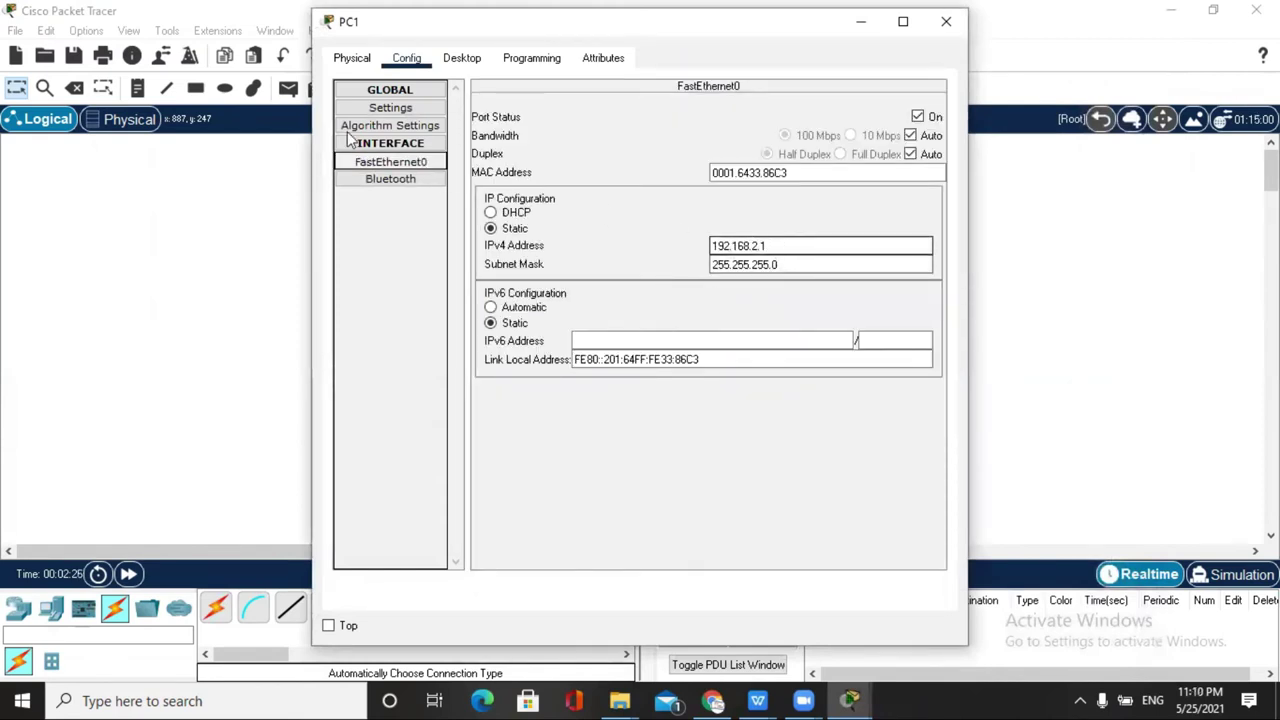
{"action": "left_click", "coordinate": [391, 107]}
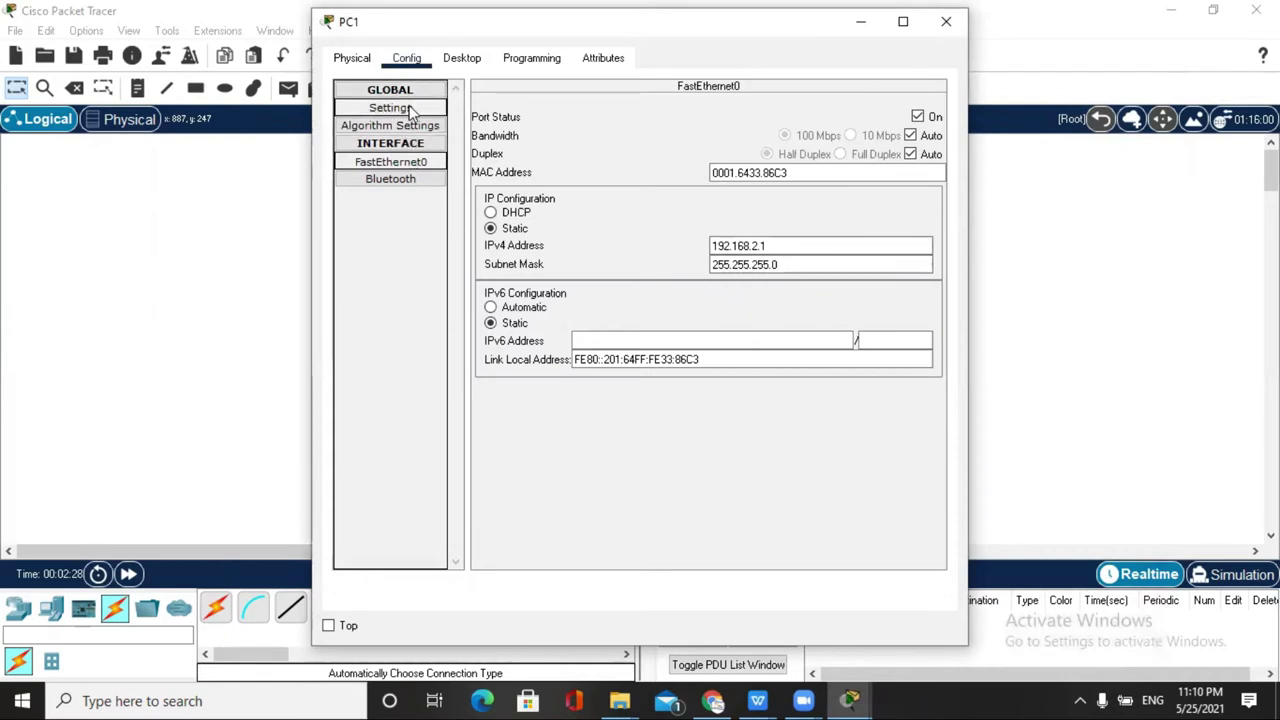
{"action": "left_click", "coordinate": [695, 258]}
{"action": "type", "text": "1"}
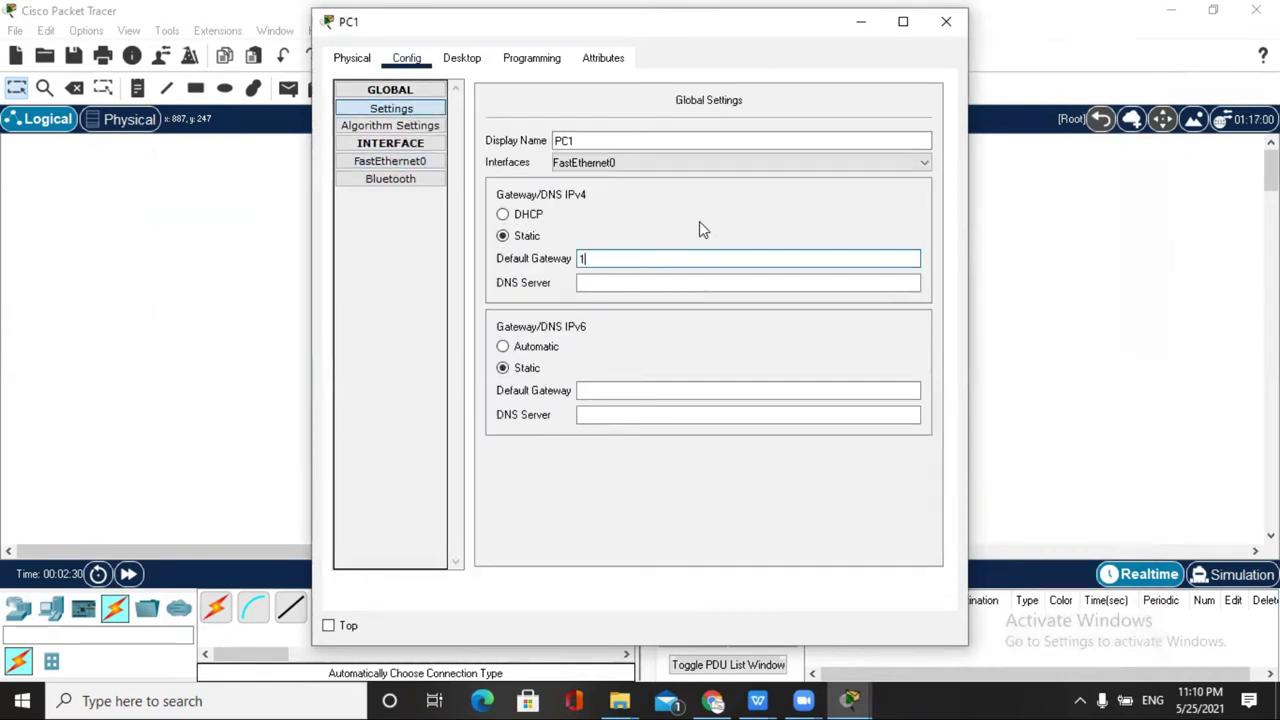
{"action": "type", "text": "92.168.2"}
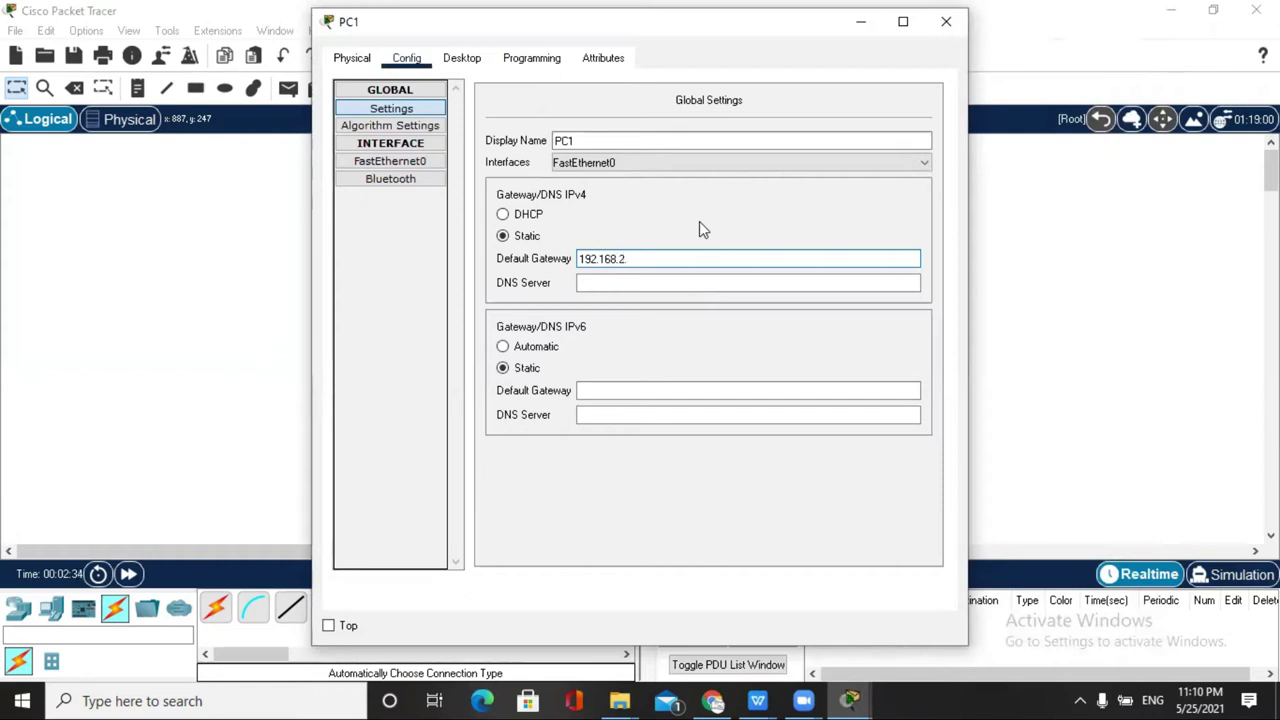
{"action": "type", "text": ".3"}
{"action": "left_click", "coordinate": [699, 280]}
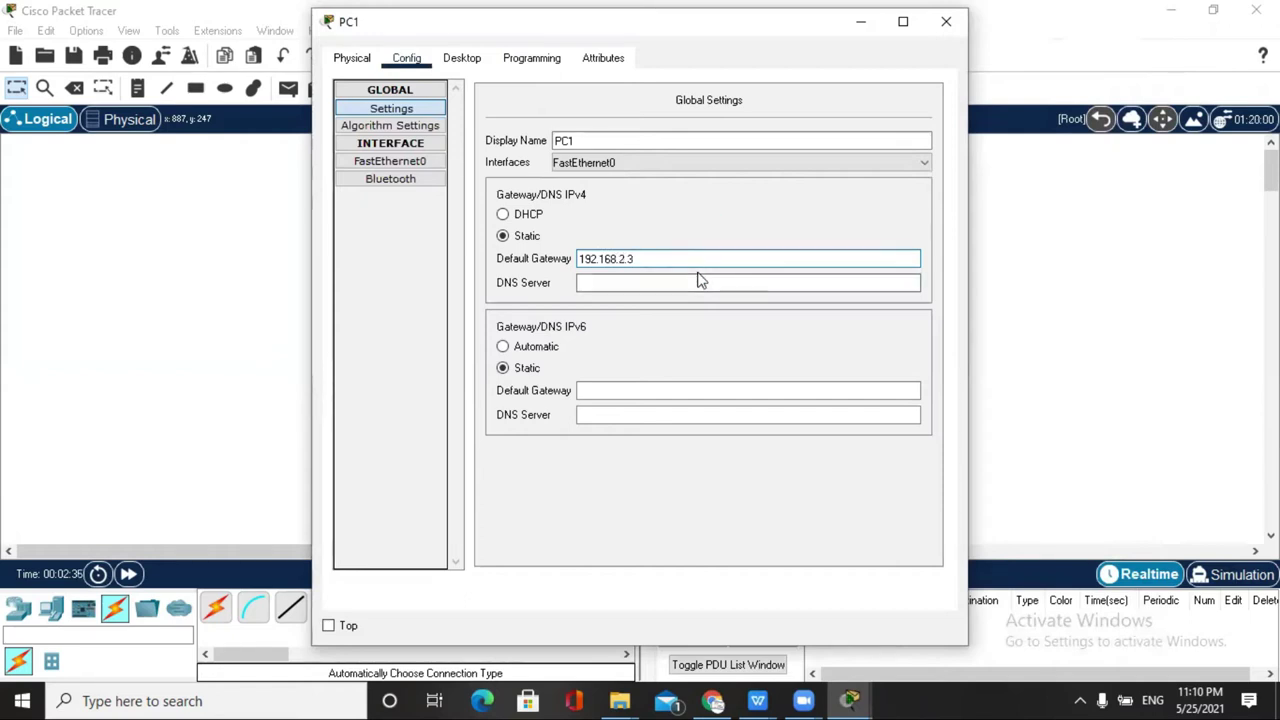
{"action": "left_click", "coordinate": [942, 22]}
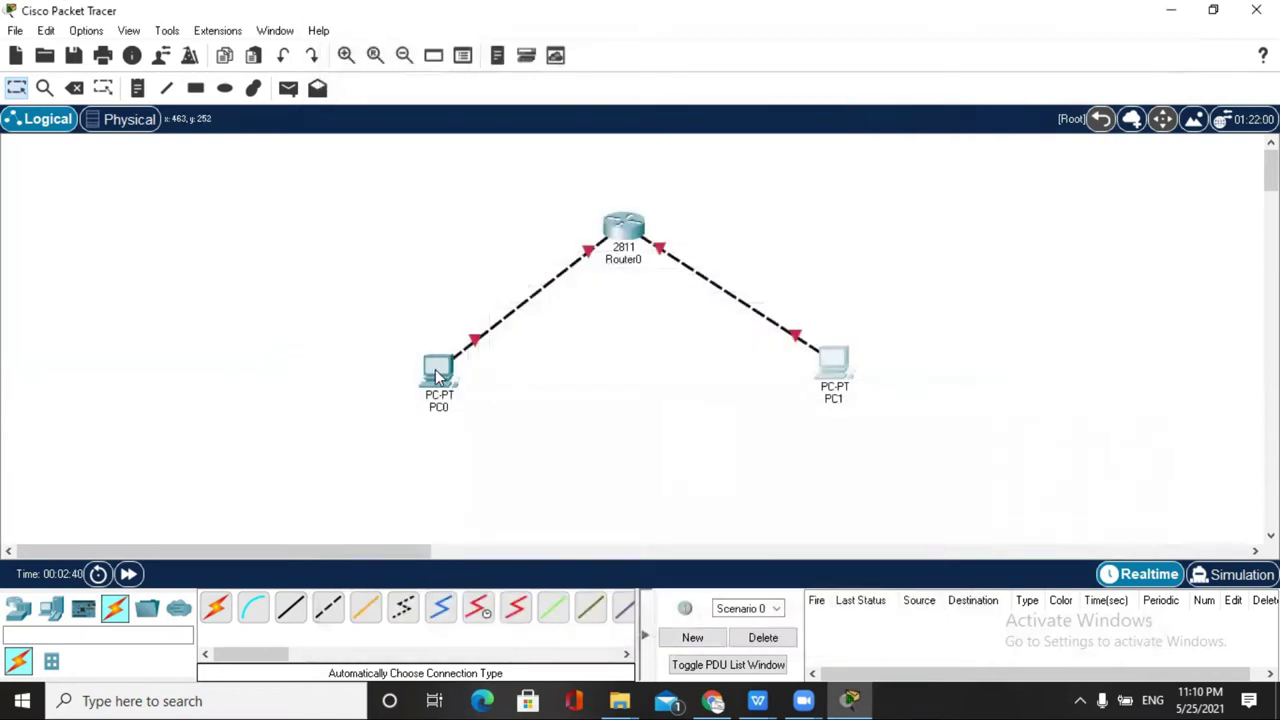
{"action": "left_click_drag", "start_coordinate": [445, 372], "coordinate": [446, 378]}
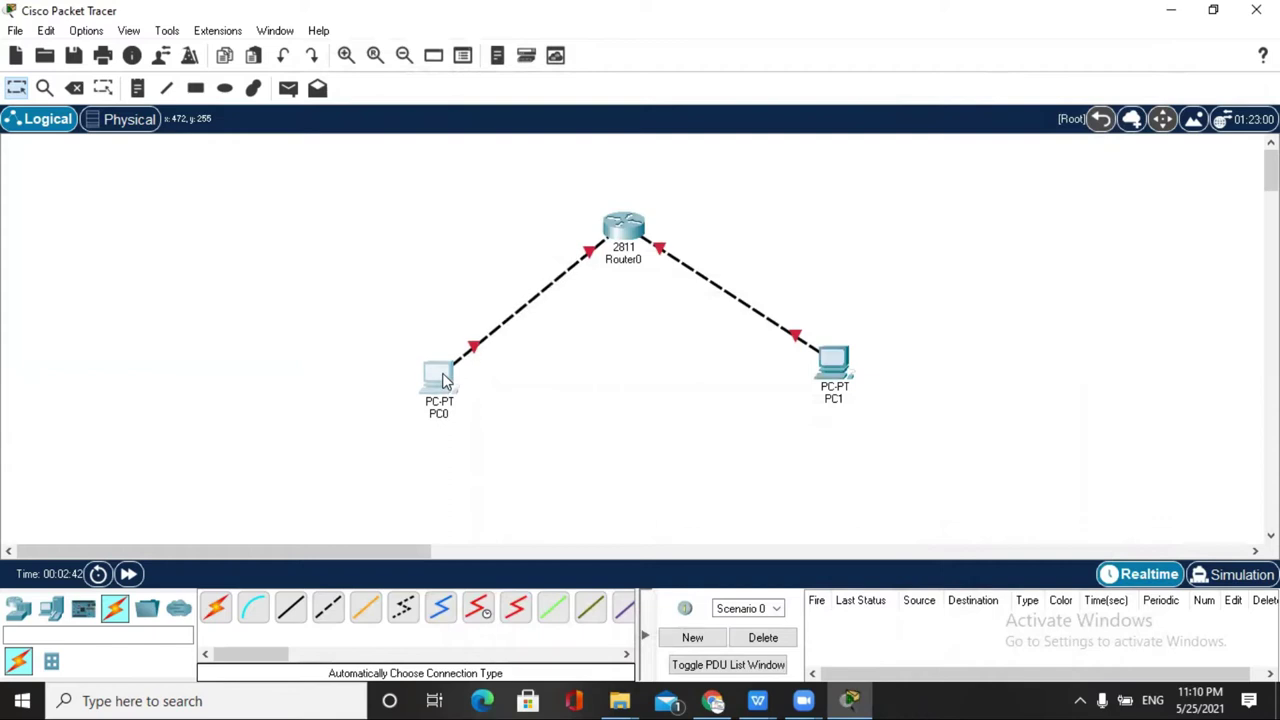
{"action": "left_click_drag", "start_coordinate": [845, 370], "coordinate": [847, 371]}
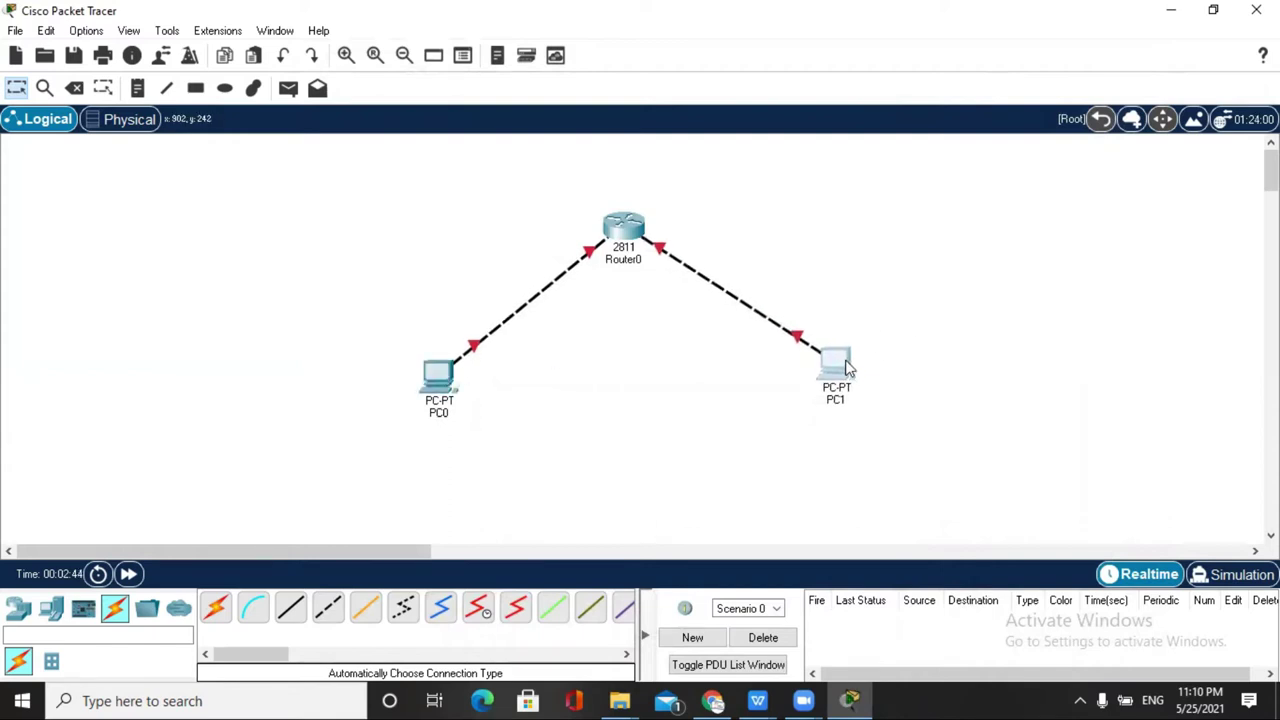
- Configure Router0's FastEthernet0/0 port, linked to PC0, with IPv4 address 192.168.1.2 and subnet mask 255.255.255.0, and turn the port on
{"action": "left_click", "coordinate": [624, 229]}
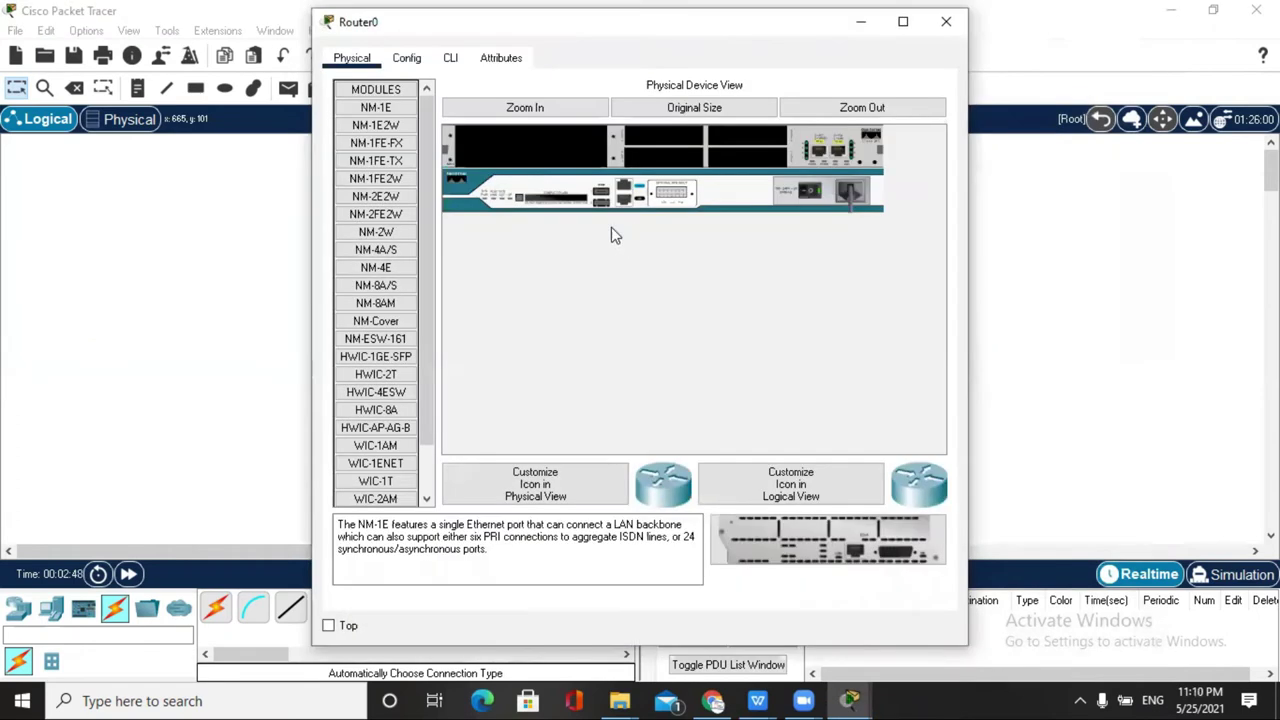
{"action": "left_click", "coordinate": [418, 60]}
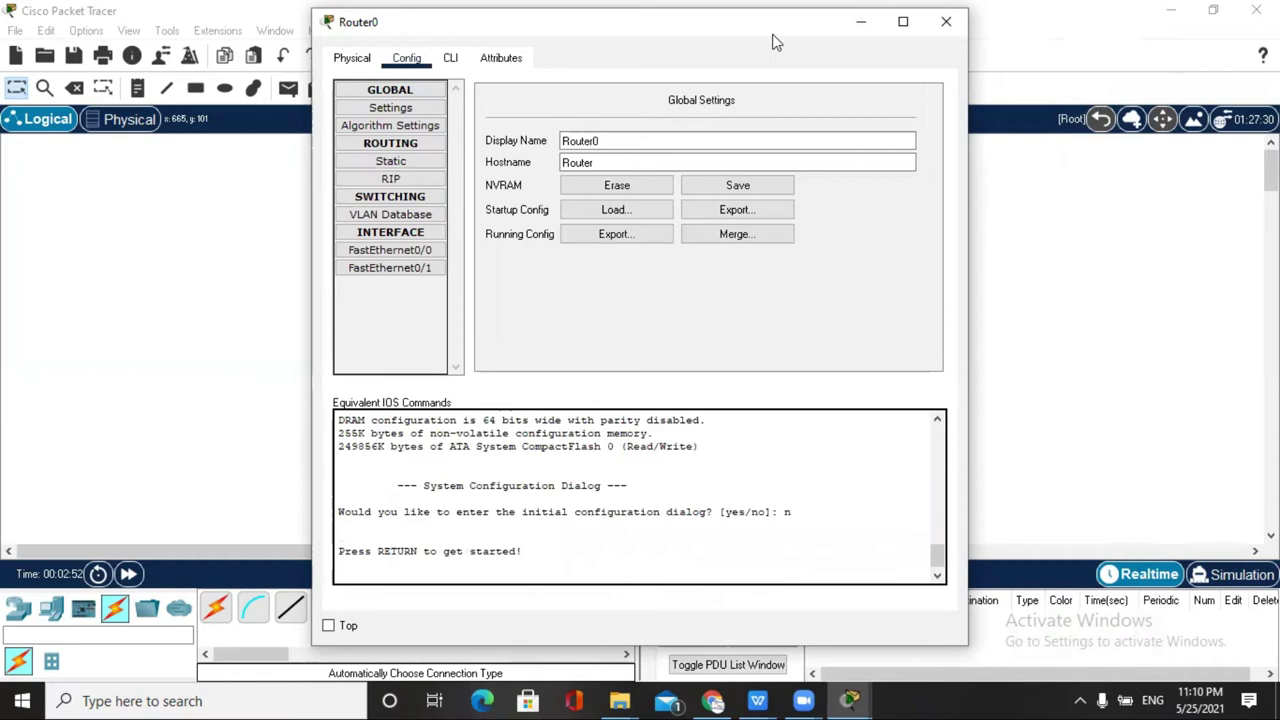
{"action": "left_click_drag", "start_coordinate": [772, 42], "coordinate": [1032, 112]}
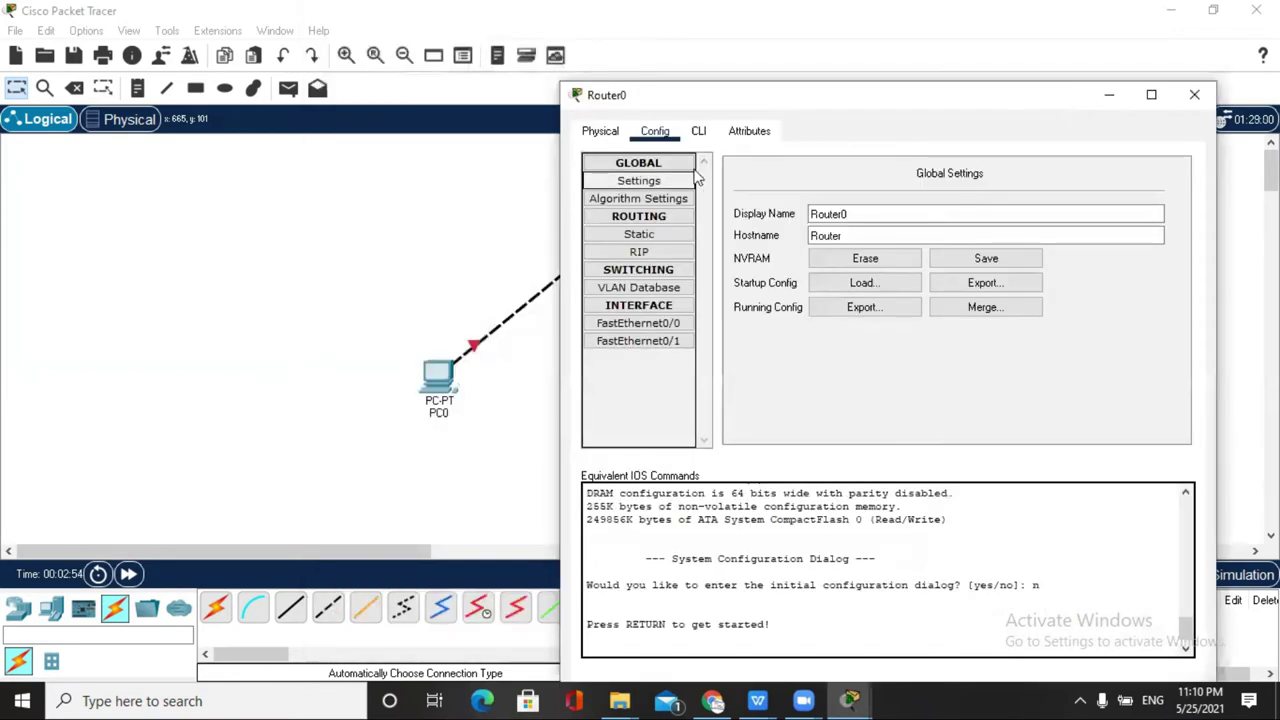
{"action": "left_click", "coordinate": [1154, 92]}
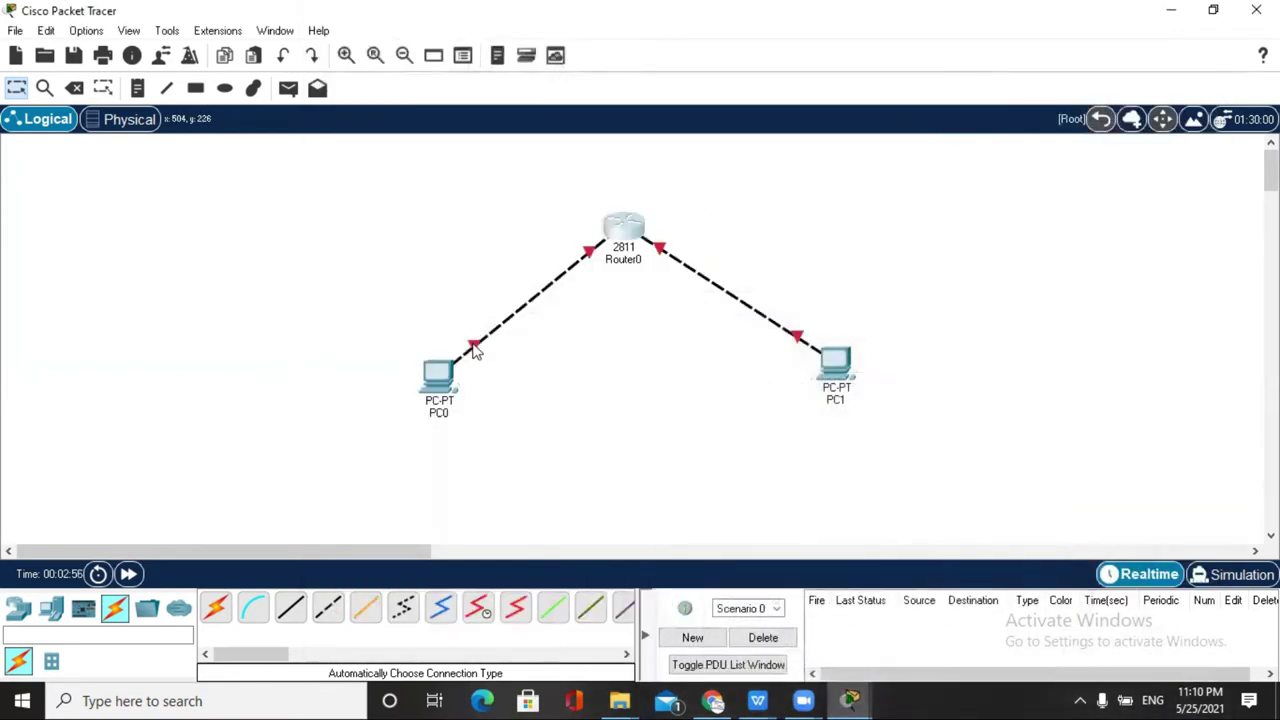
{"action": "mouse_move", "coordinate": [475, 349]}
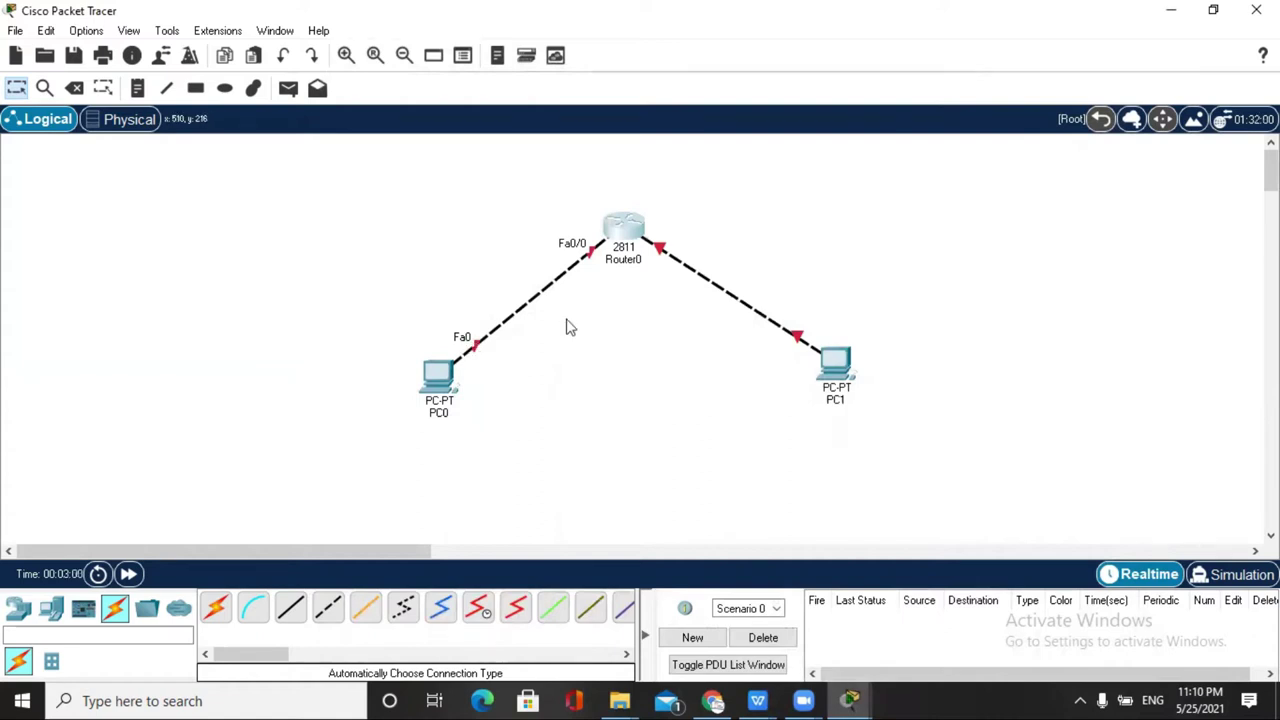
{"action": "left_click", "coordinate": [622, 230]}
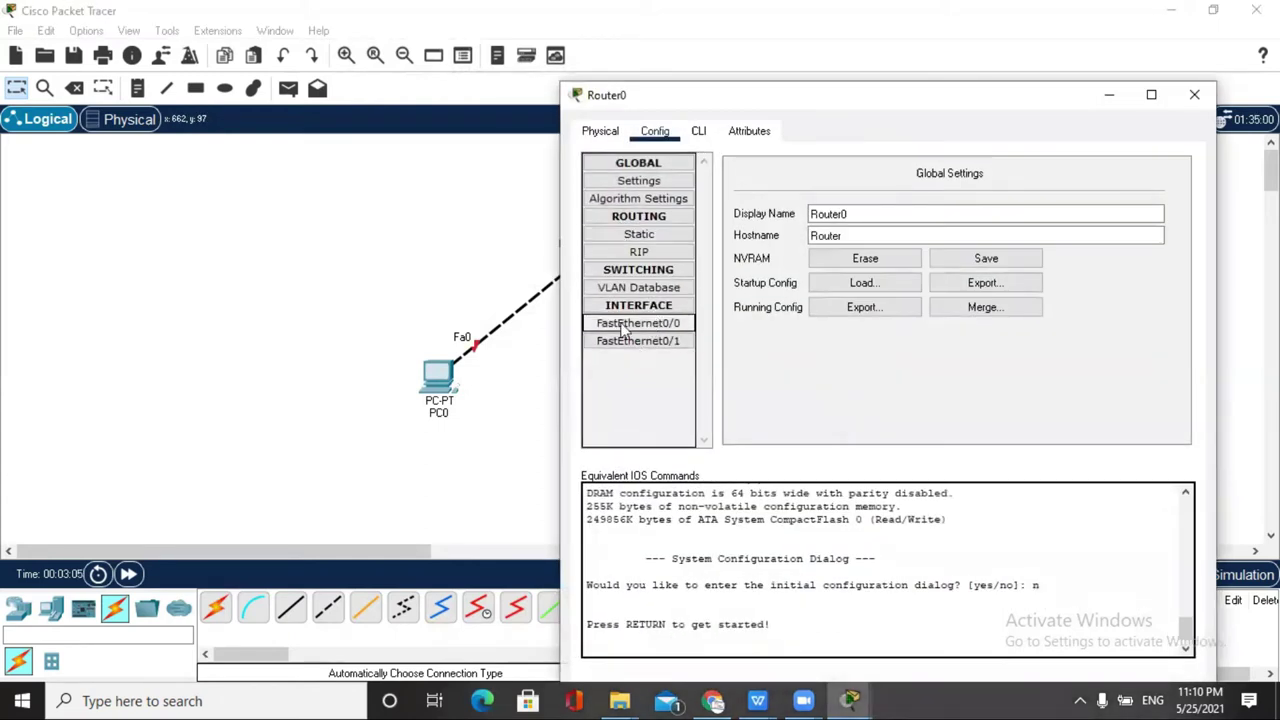
{"action": "left_click", "coordinate": [668, 330]}
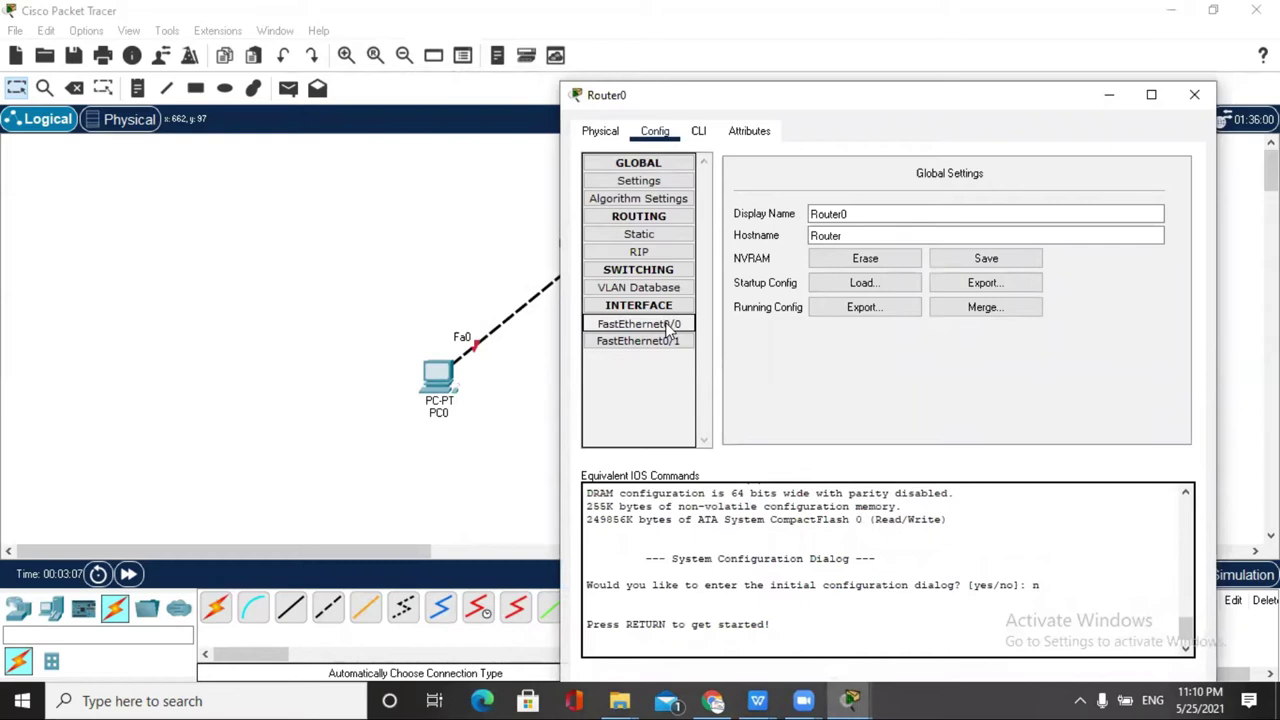
{"action": "left_click_drag", "start_coordinate": [895, 100], "coordinate": [940, 105]}
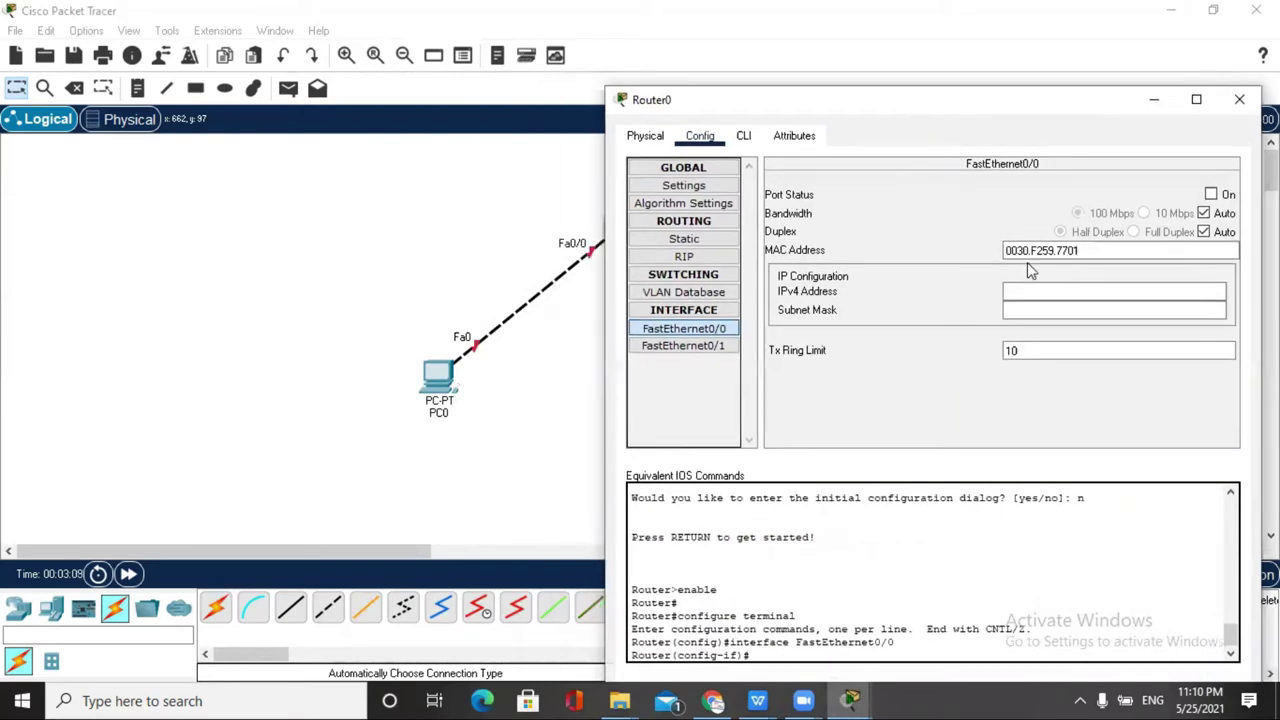
{"action": "left_click", "coordinate": [1030, 289]}
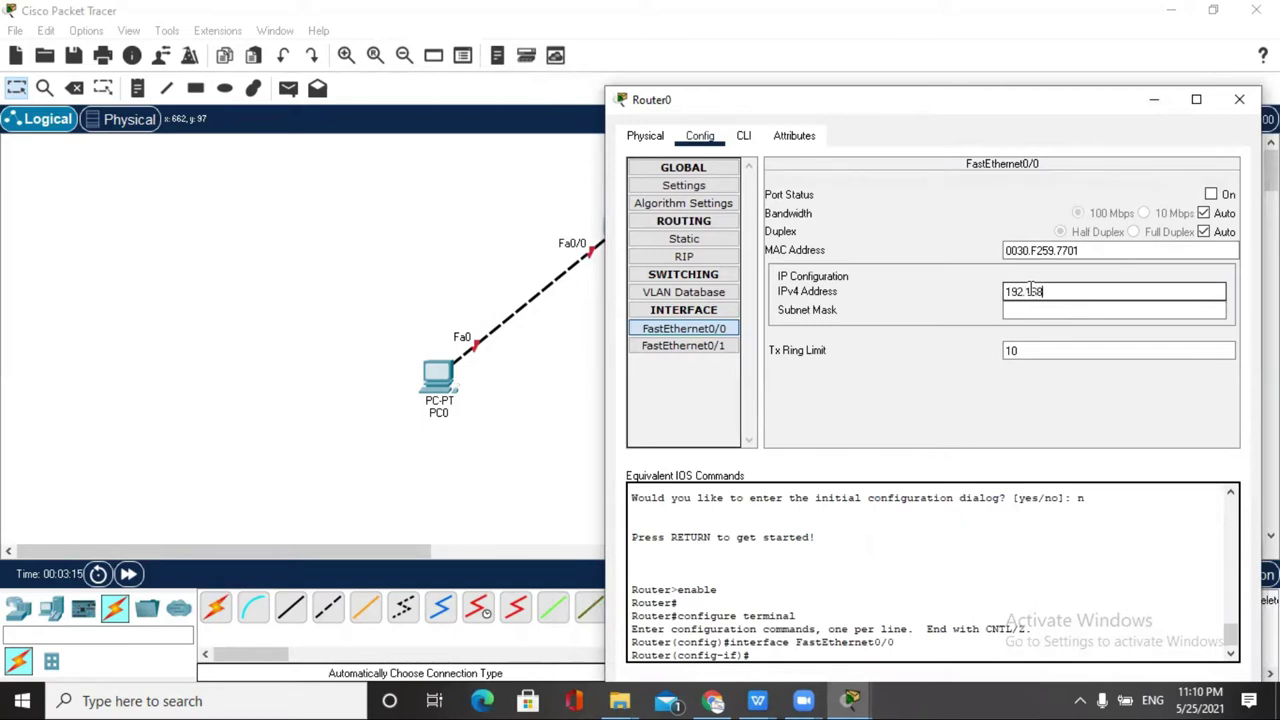
{"action": "type", "text": "192.168.1.2"}
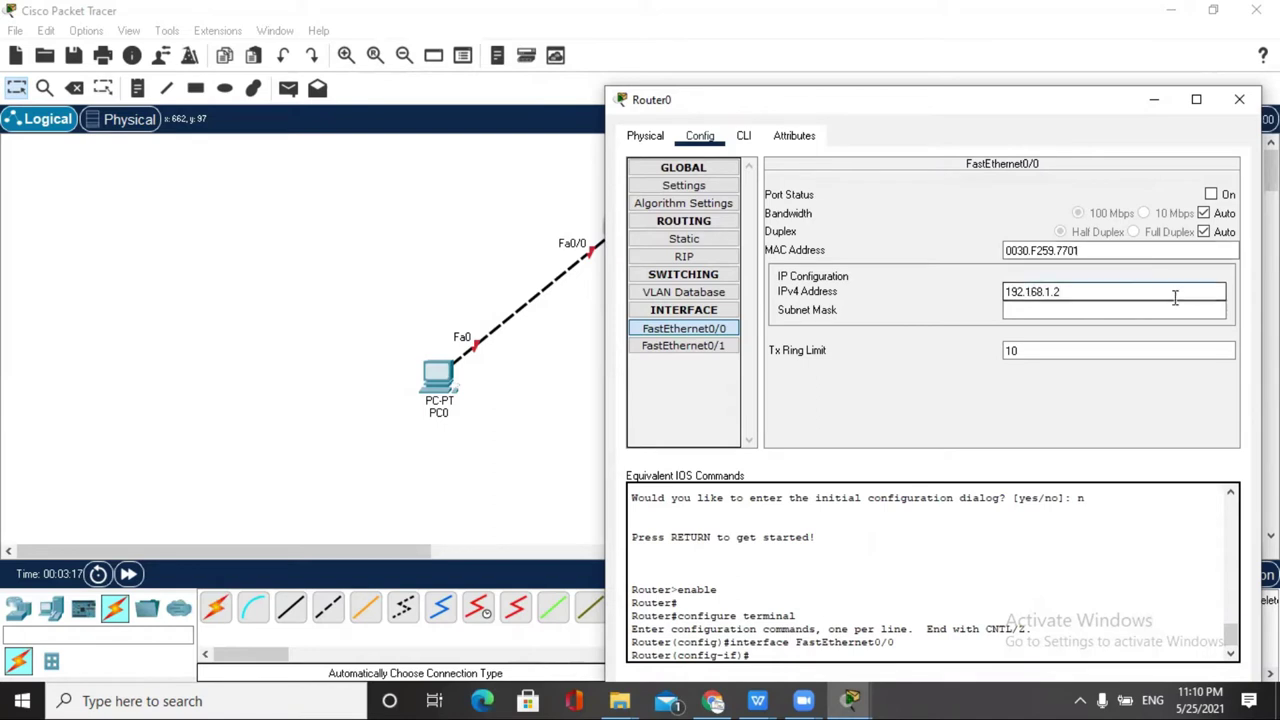
{"action": "left_click", "coordinate": [1137, 311]}
{"action": "left_click", "coordinate": [1211, 195]}
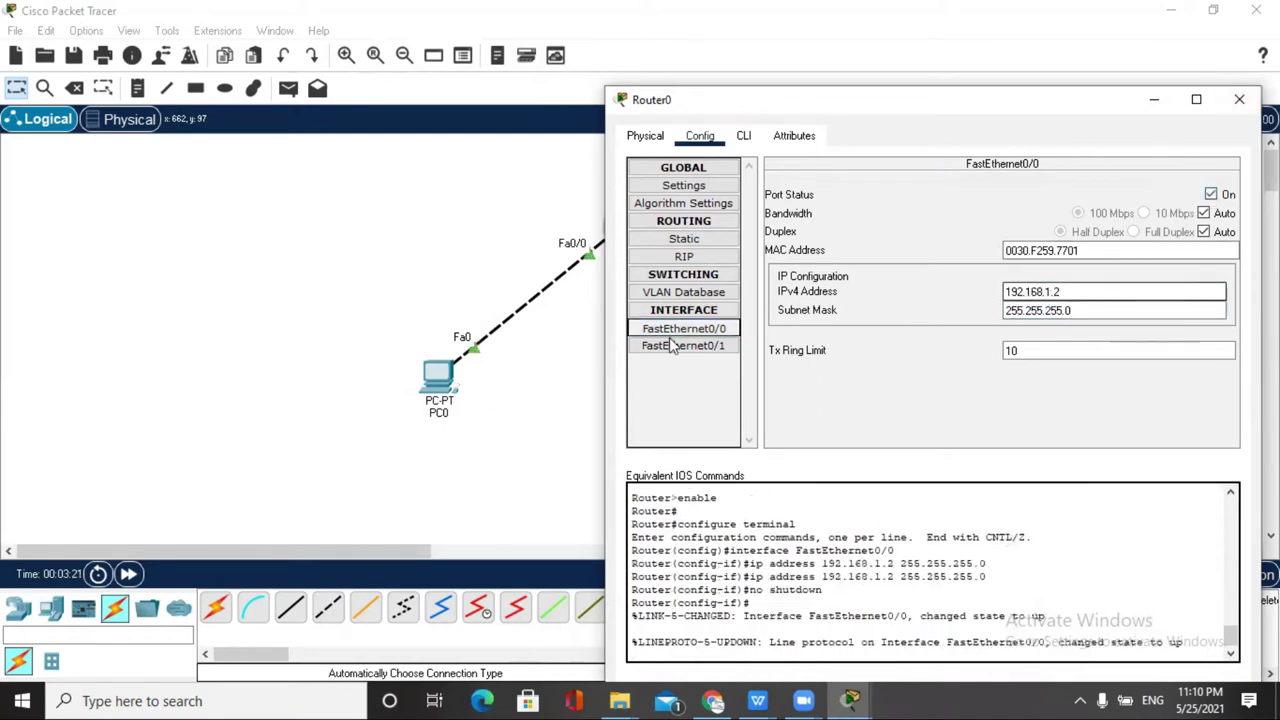
- Review the IPv4 default gateways configured on PC0 and PC1
{"action": "left_click", "coordinate": [438, 377]}
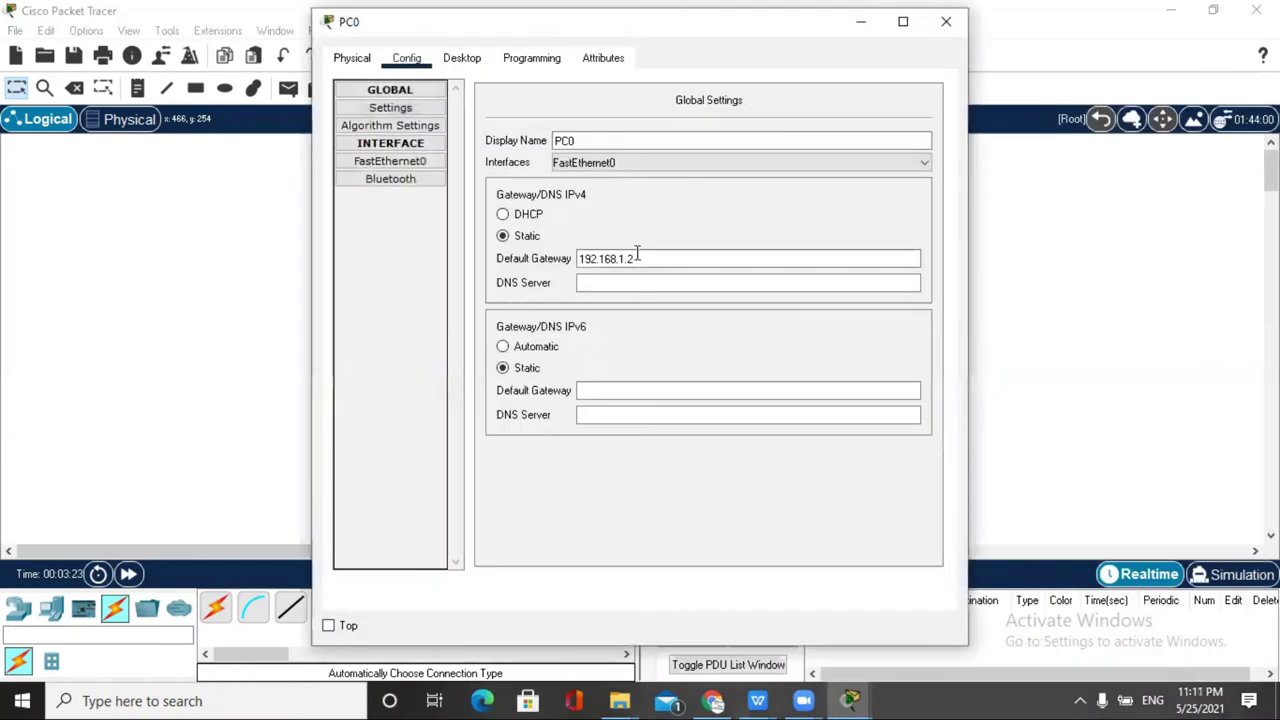
{"action": "left_click", "coordinate": [625, 258]}
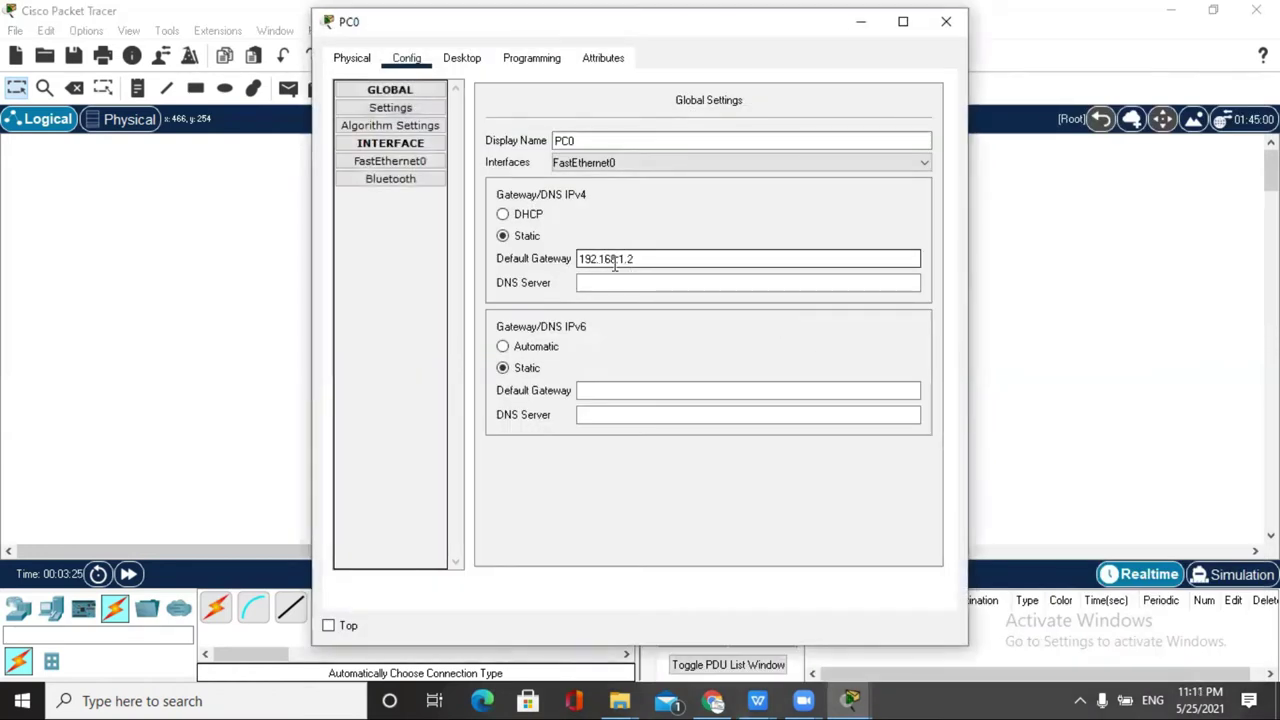
{"action": "left_click", "coordinate": [946, 21]}
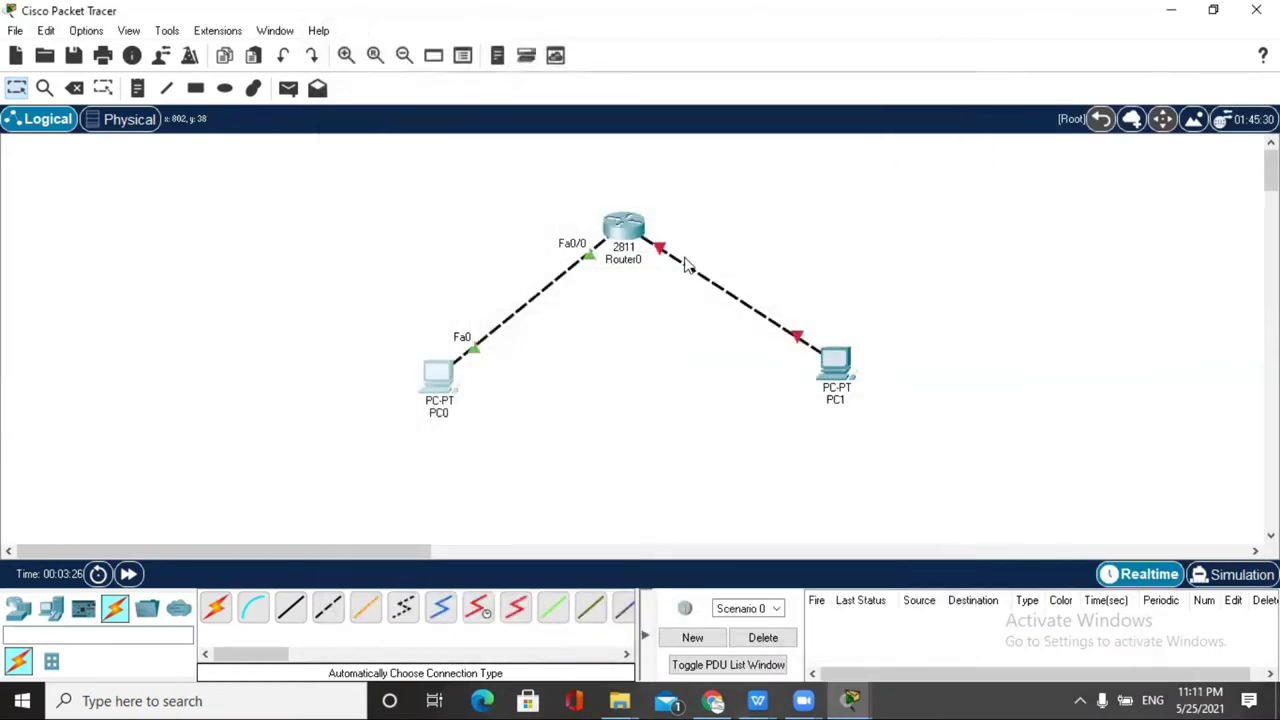
{"action": "left_click", "coordinate": [843, 363]}
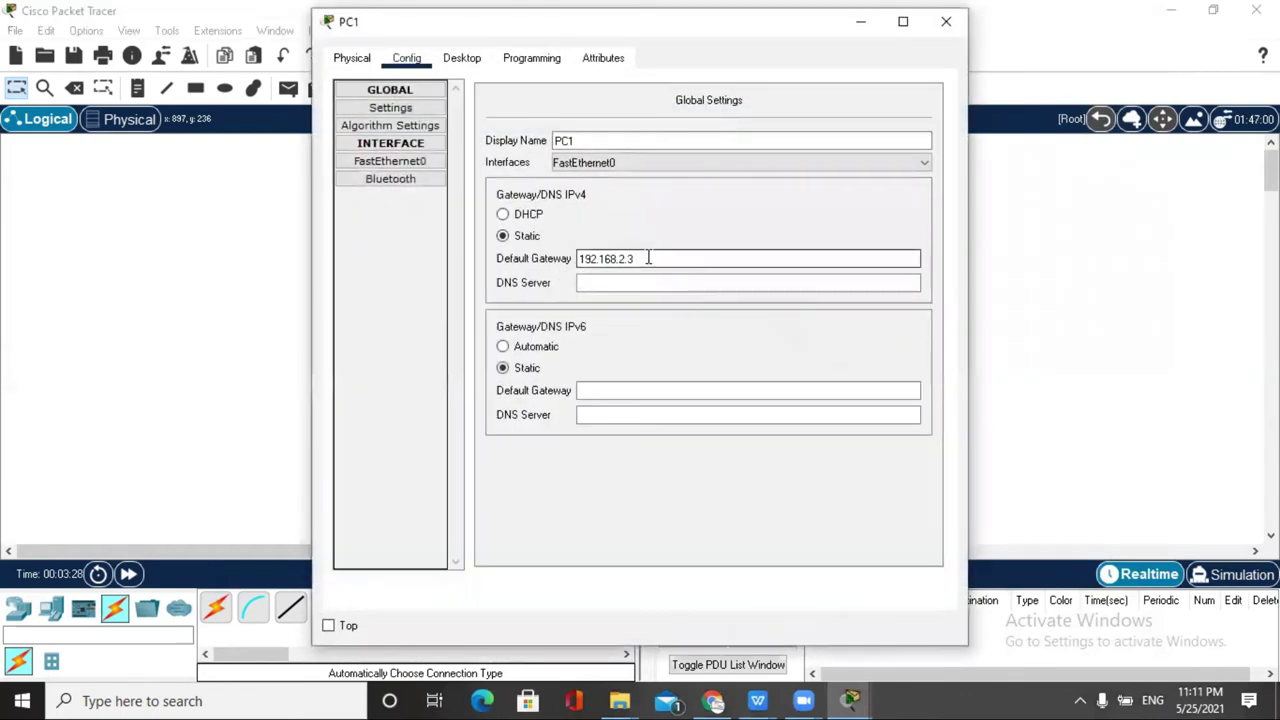
{"action": "left_click_drag", "start_coordinate": [651, 258], "coordinate": [576, 258]}
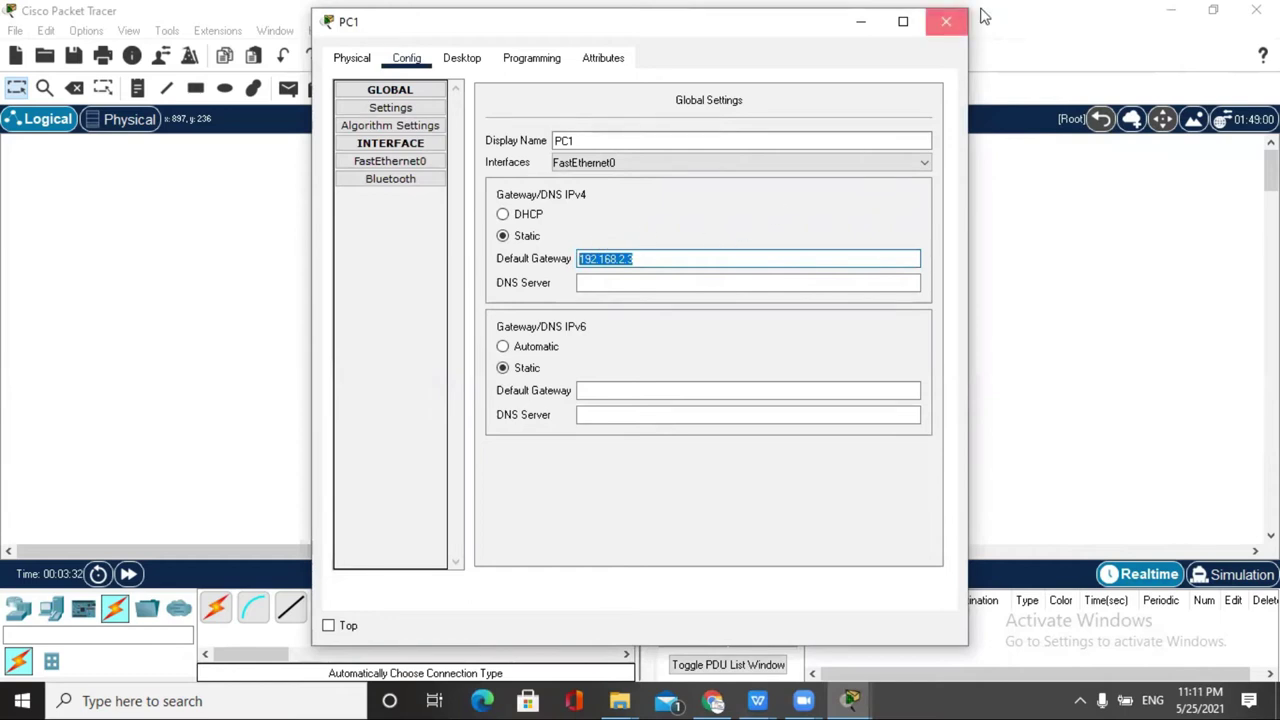
{"action": "left_click", "coordinate": [946, 21]}
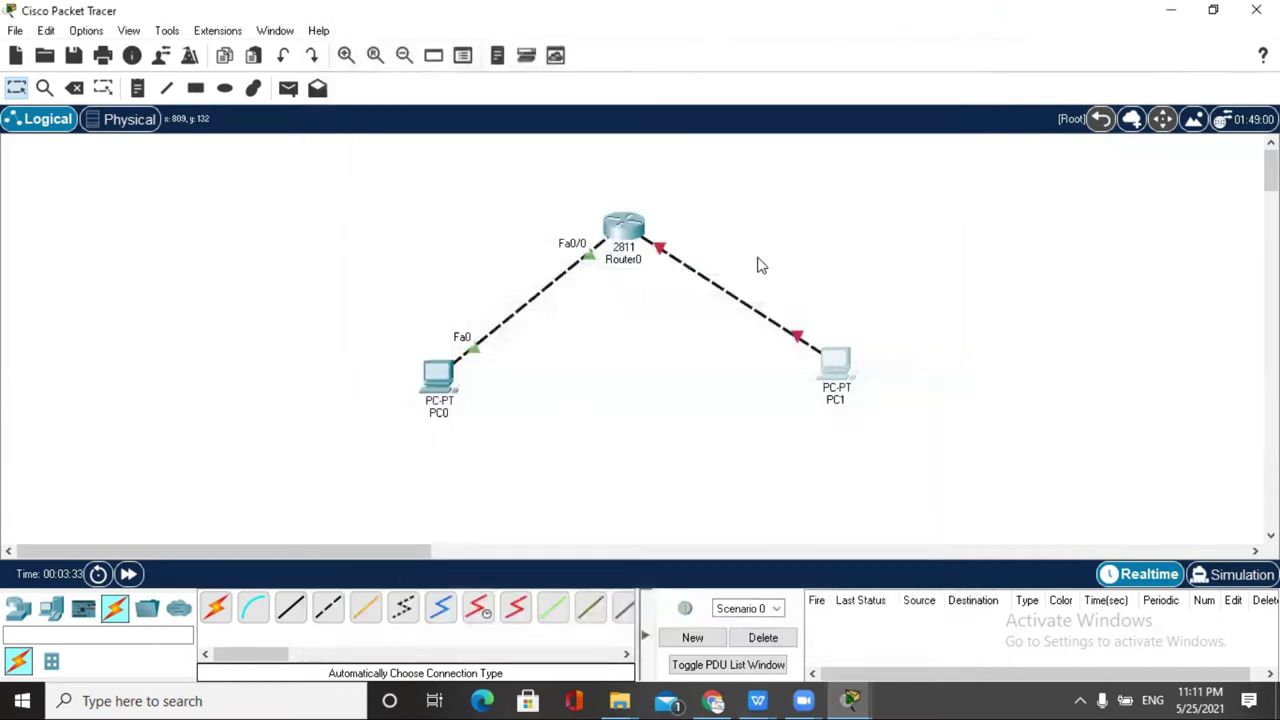
- Open Router0's FastEthernet0/1 settings and check that this port is the one on the link to PC1
{"action": "left_click", "coordinate": [630, 224]}
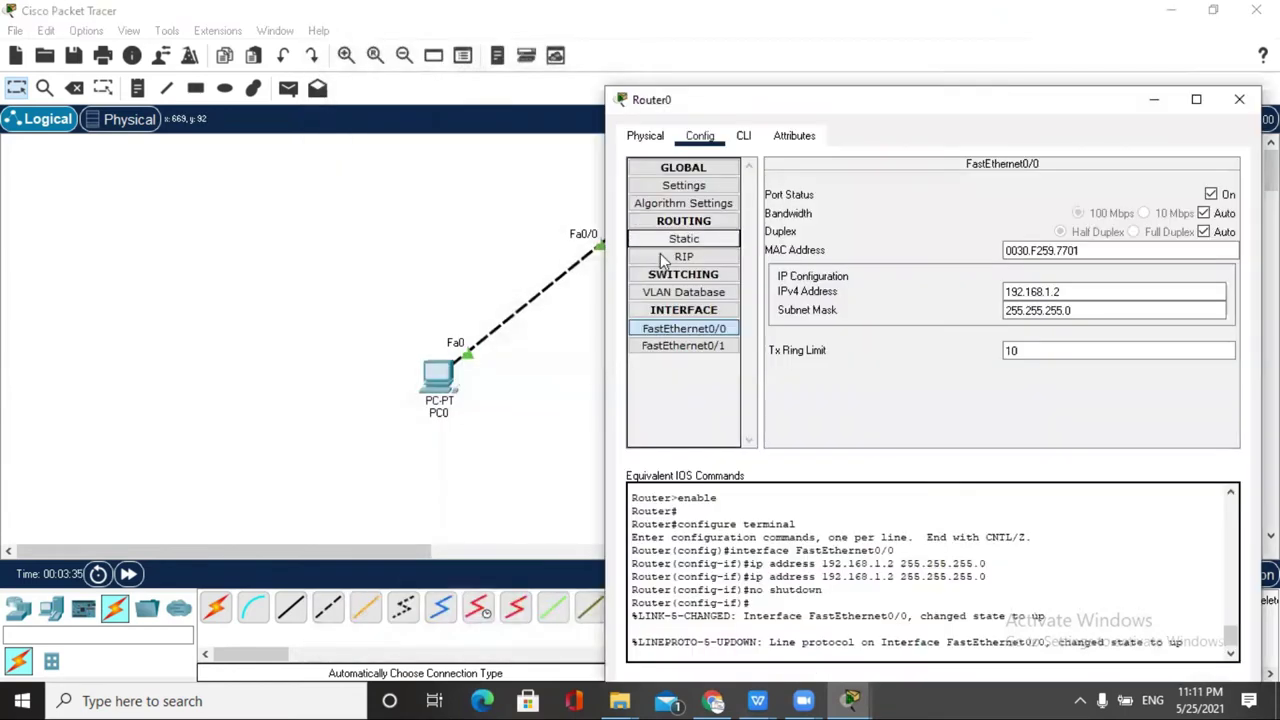
{"action": "left_click", "coordinate": [708, 346]}
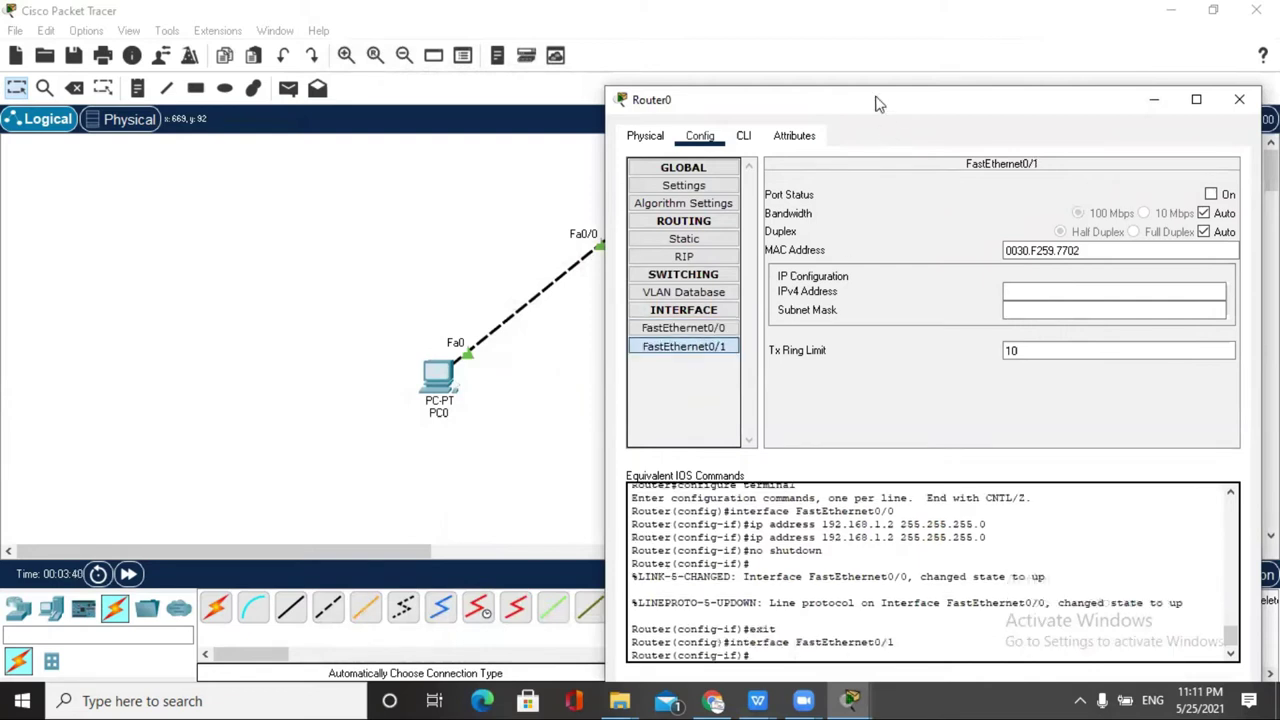
{"action": "left_click_drag", "start_coordinate": [846, 106], "coordinate": [269, 288]}
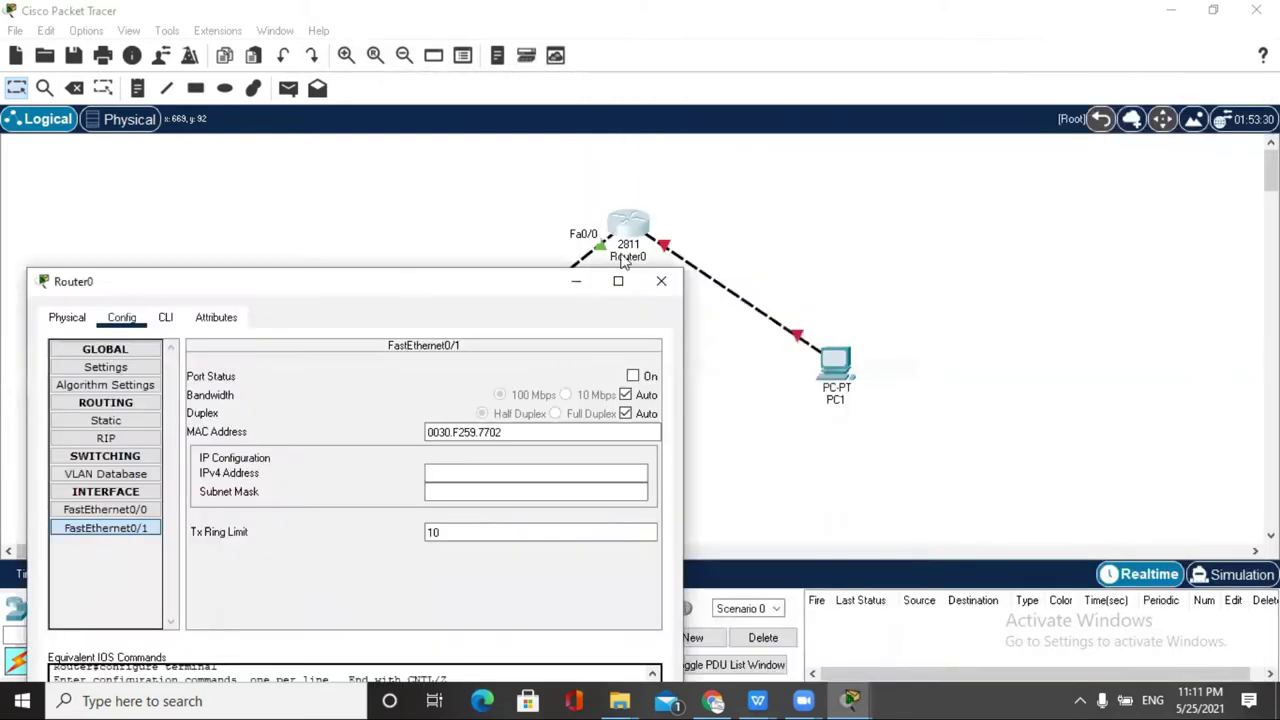
{"action": "left_click", "coordinate": [675, 250]}
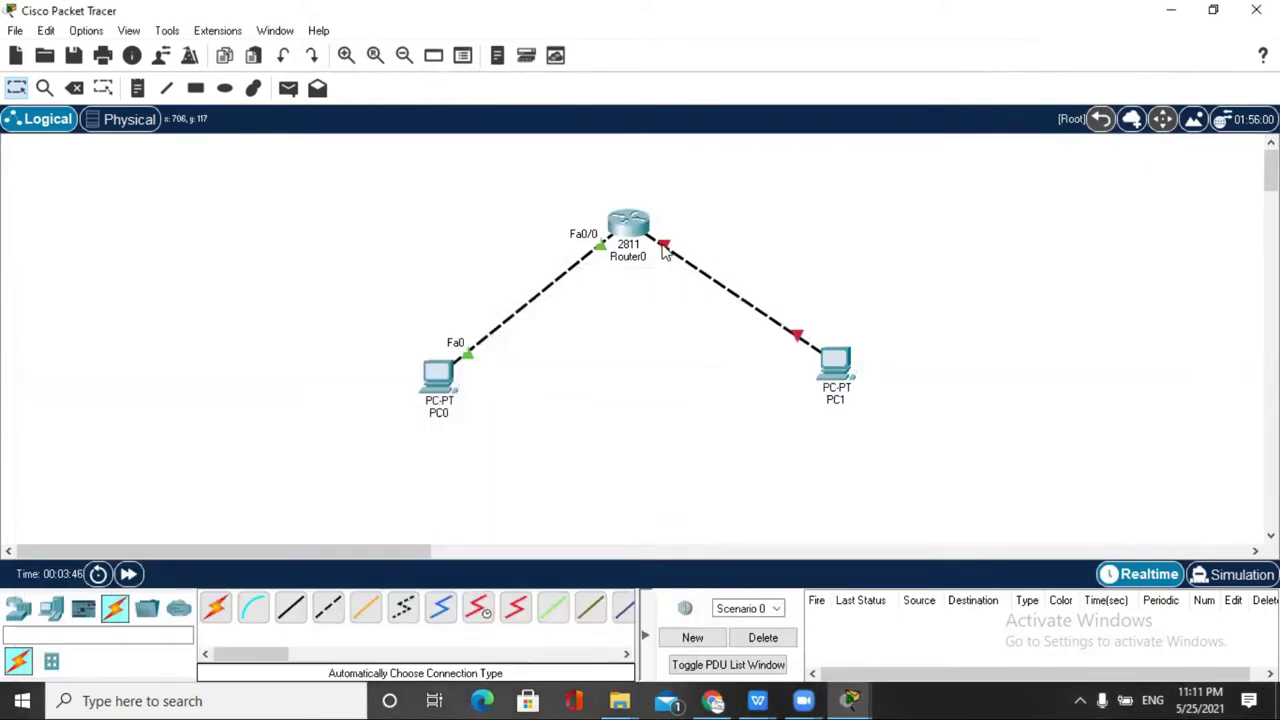
{"action": "left_click", "coordinate": [636, 222]}
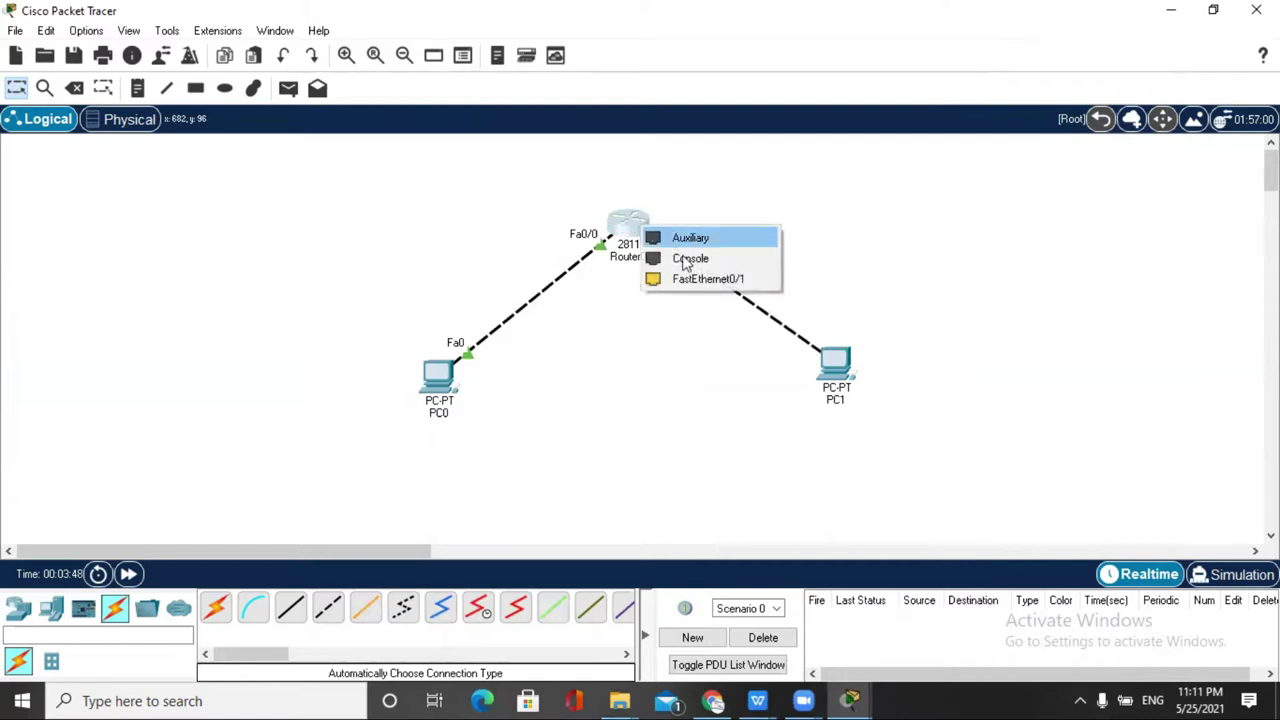
{"action": "left_click", "coordinate": [702, 277]}
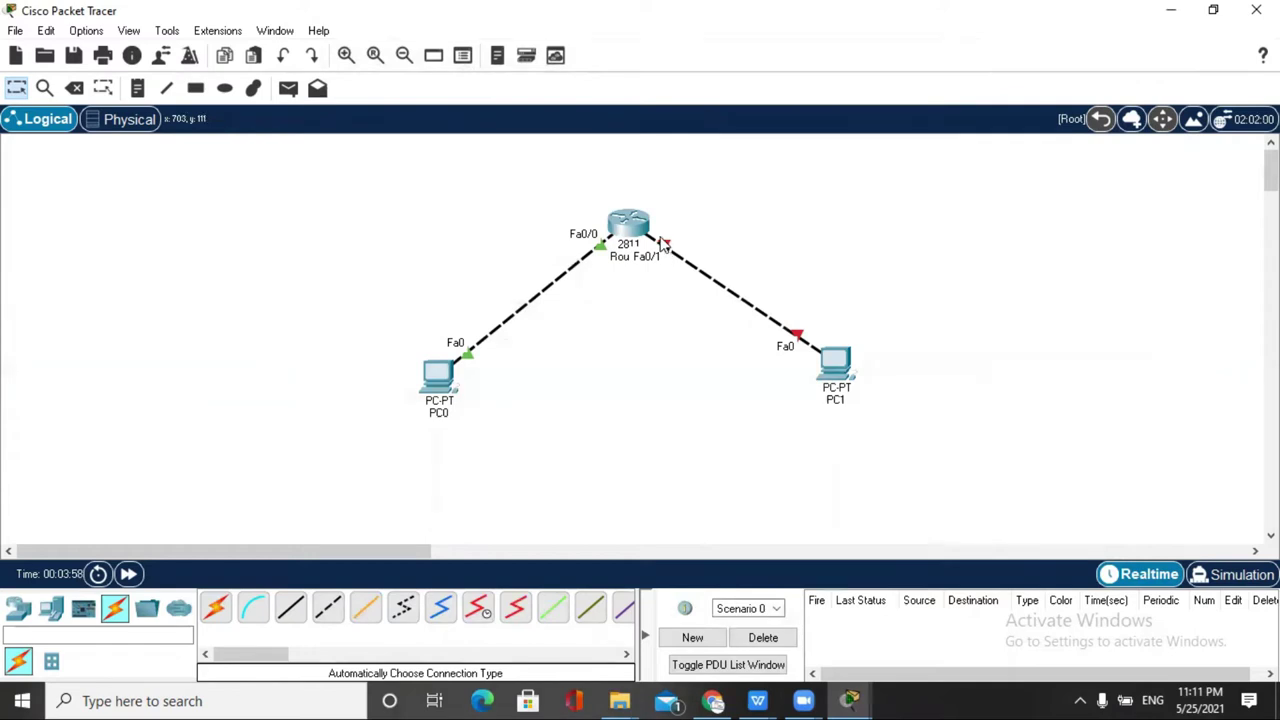
- Configure Router0's FastEthernet0/1 port with IPv4 address 192.168.2.3 and subnet mask 255.255.255.0, turn the port on, and close the configuration
{"action": "left_click", "coordinate": [628, 224]}
{"action": "left_click", "coordinate": [510, 477]}
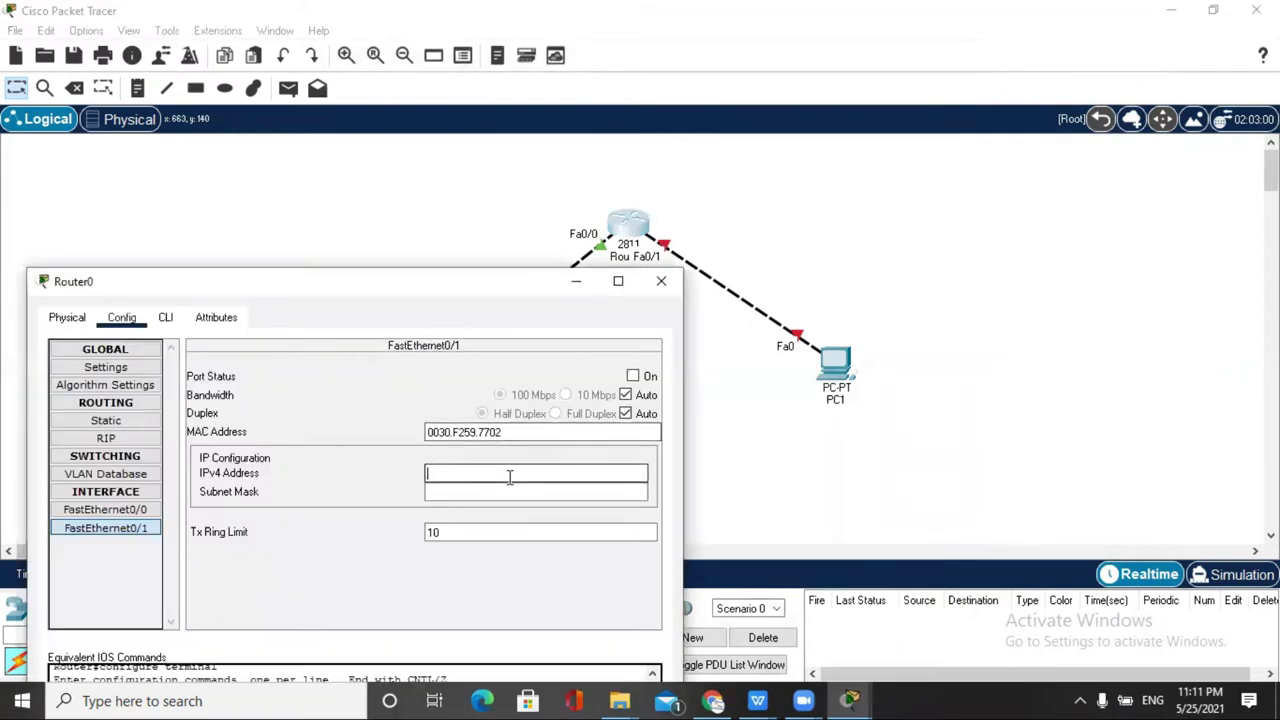
{"action": "type", "text": "192.168.2.3"}
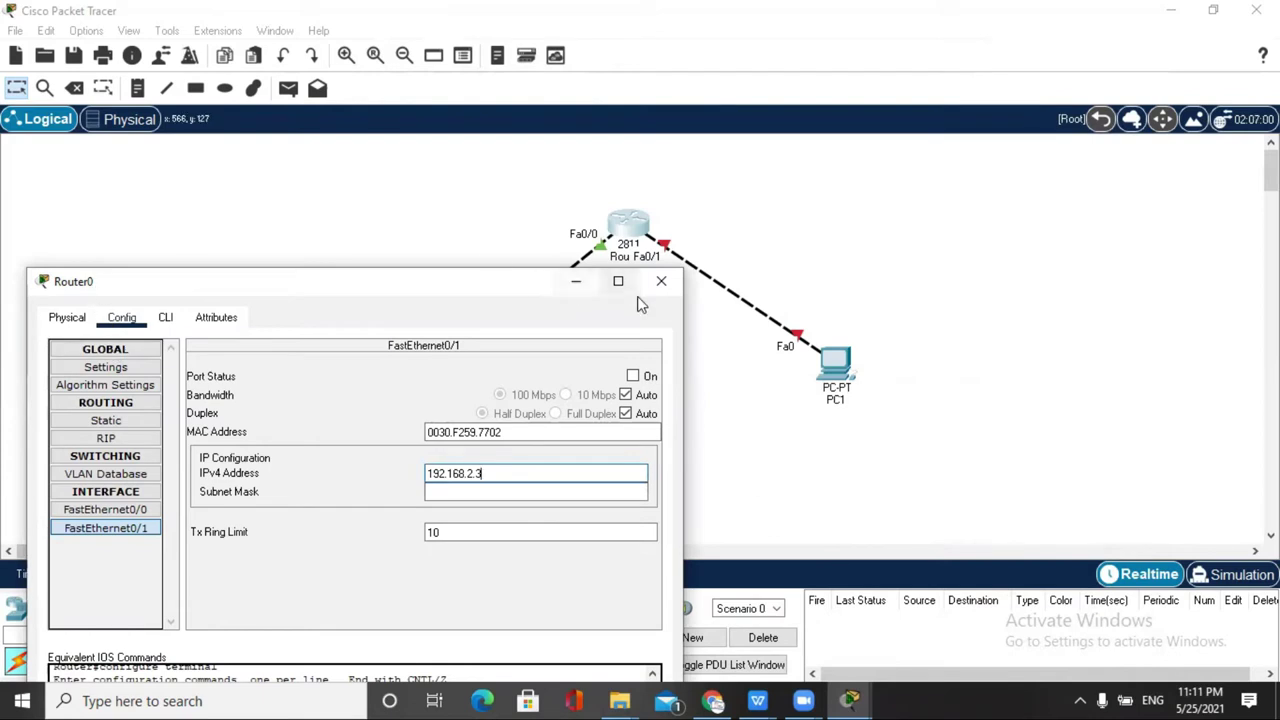
{"action": "left_click", "coordinate": [468, 493]}
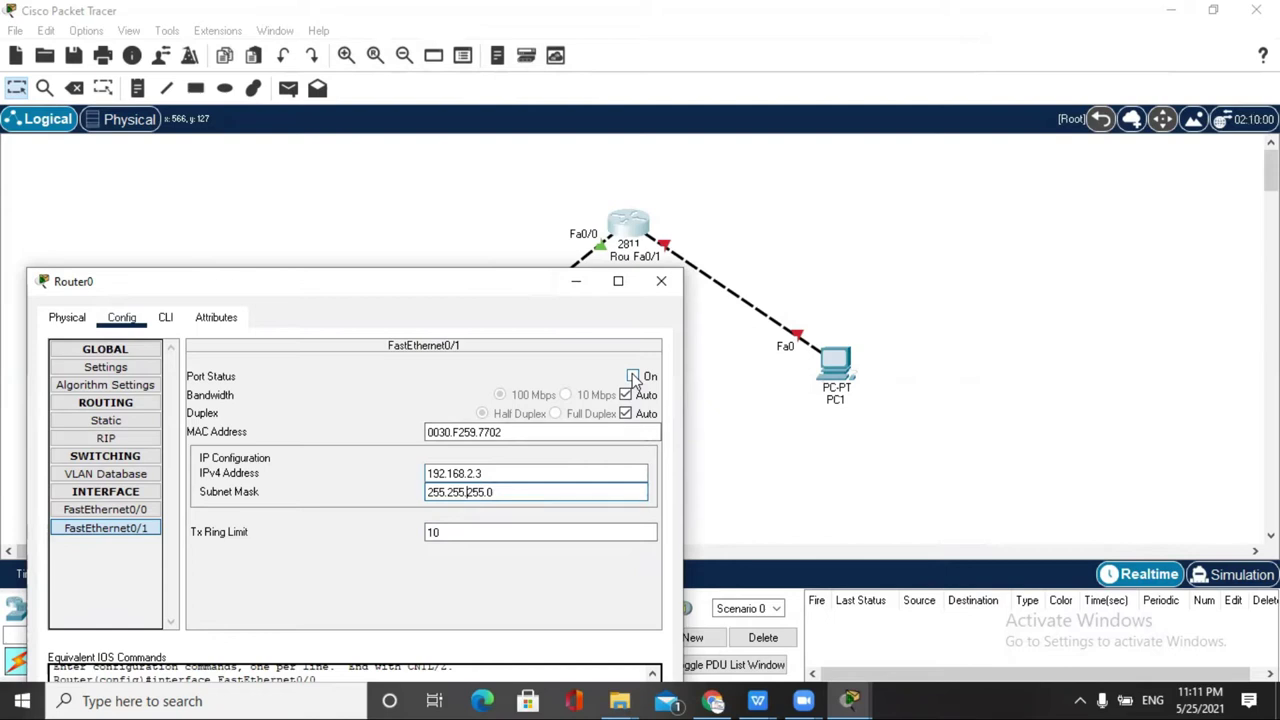
{"action": "left_click", "coordinate": [633, 377]}
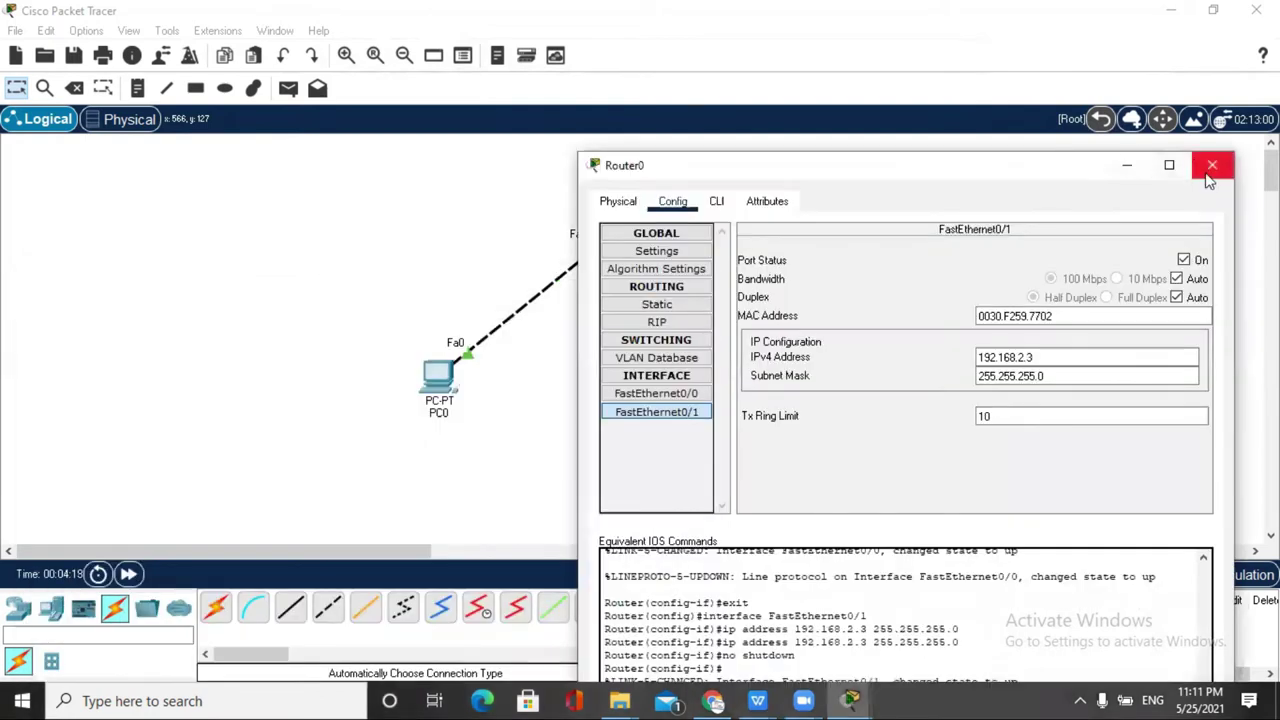
{"action": "left_click", "coordinate": [1211, 166]}
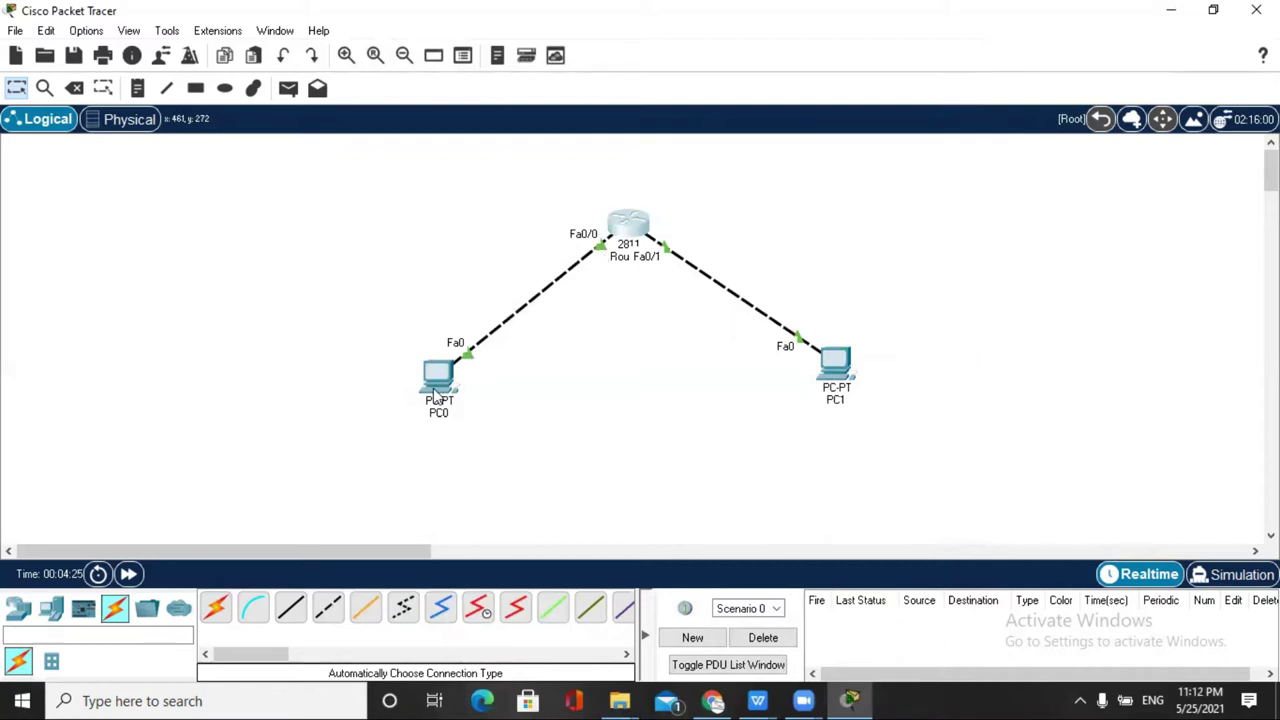
- Shift PC0 slightly downward and PC1 slightly upward in the logical workspace
{"action": "left_click_drag", "start_coordinate": [430, 388], "coordinate": [425, 401]}
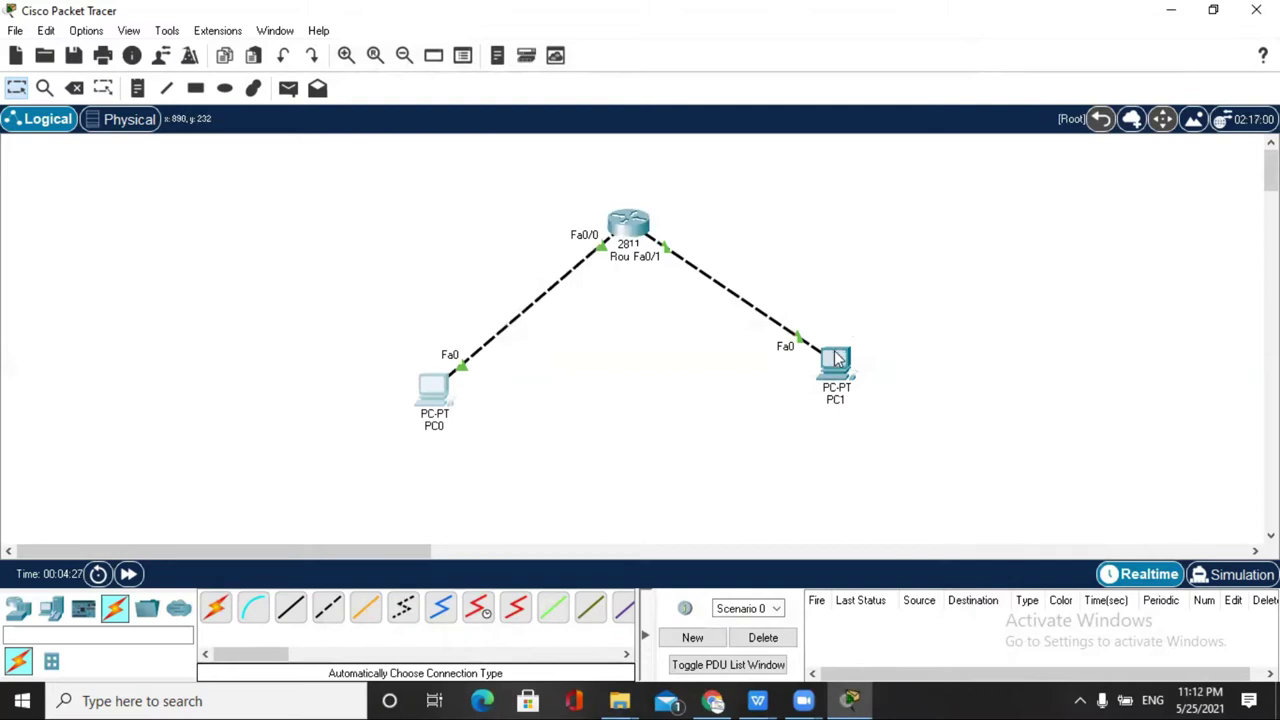
{"action": "mouse_move", "coordinate": [836, 363]}
{"action": "left_mouse_down"}
{"action": "mouse_move", "coordinate": [854, 371]}
{"action": "mouse_move", "coordinate": [837, 363]}
{"action": "left_mouse_up"}
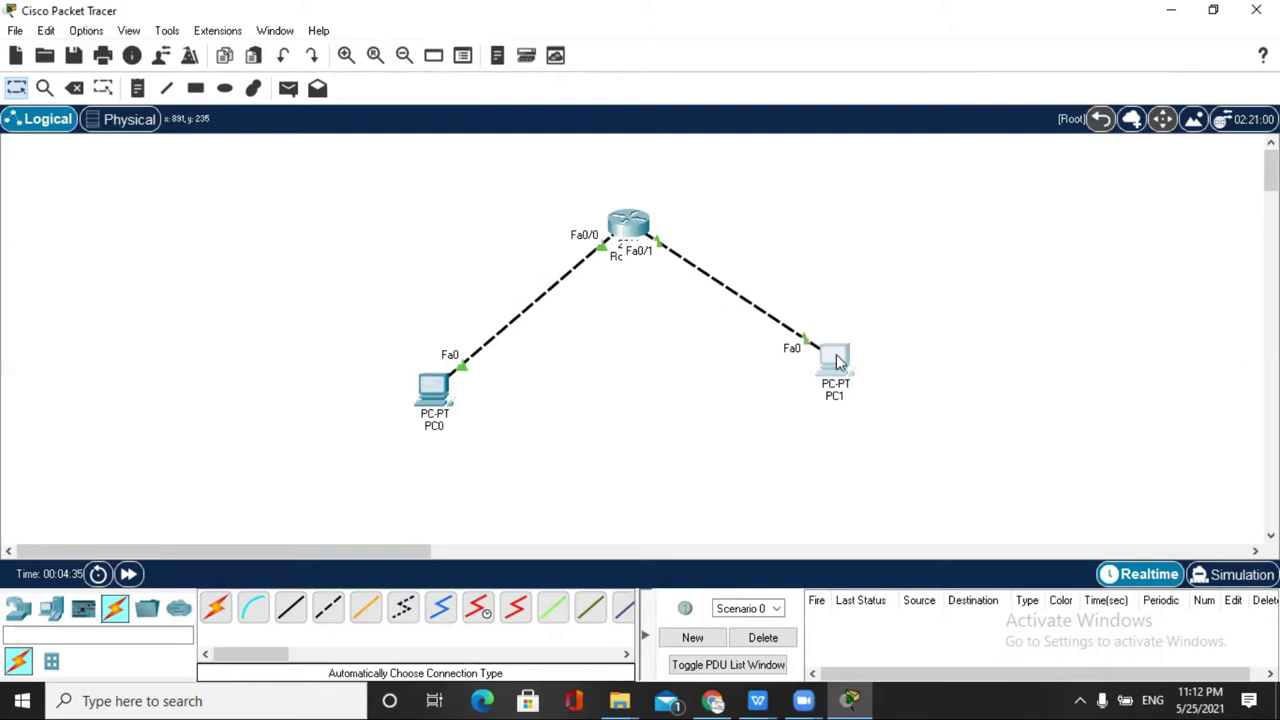
{"action": "mouse_move", "coordinate": [838, 362]}
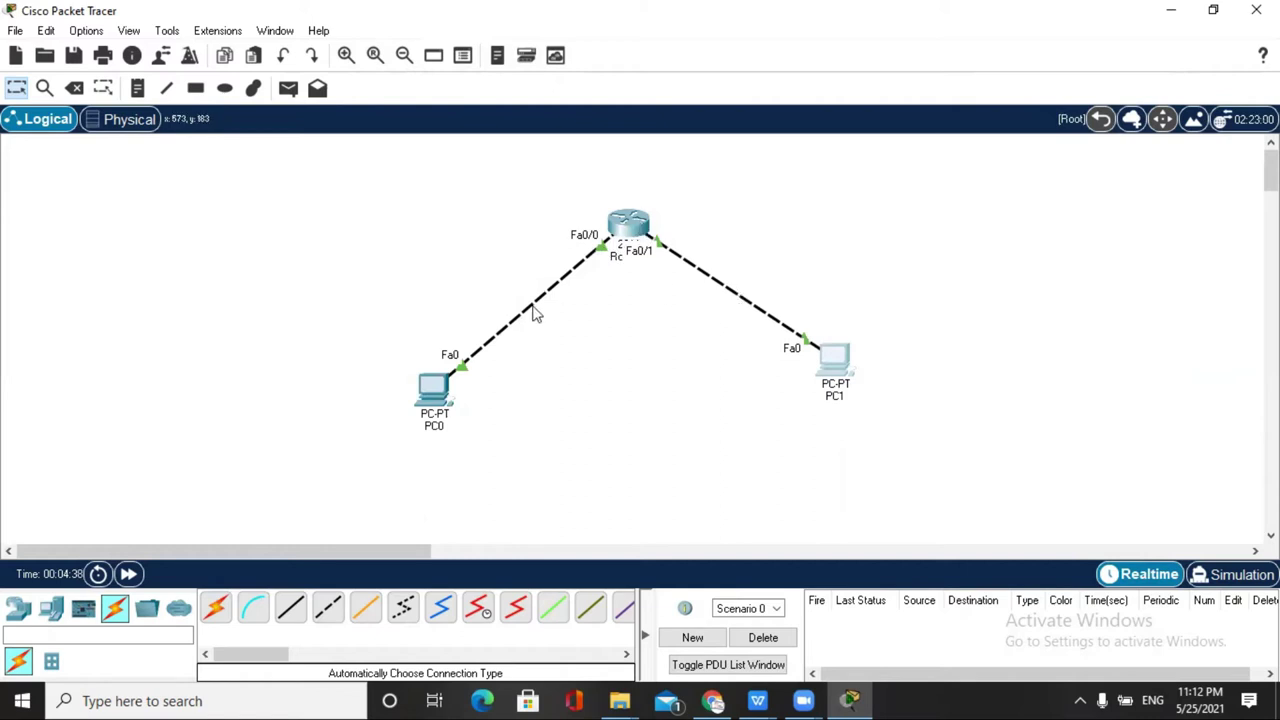
- Add network 192.168.2.0 to Router0's RIP routing
{"action": "left_click", "coordinate": [630, 222]}
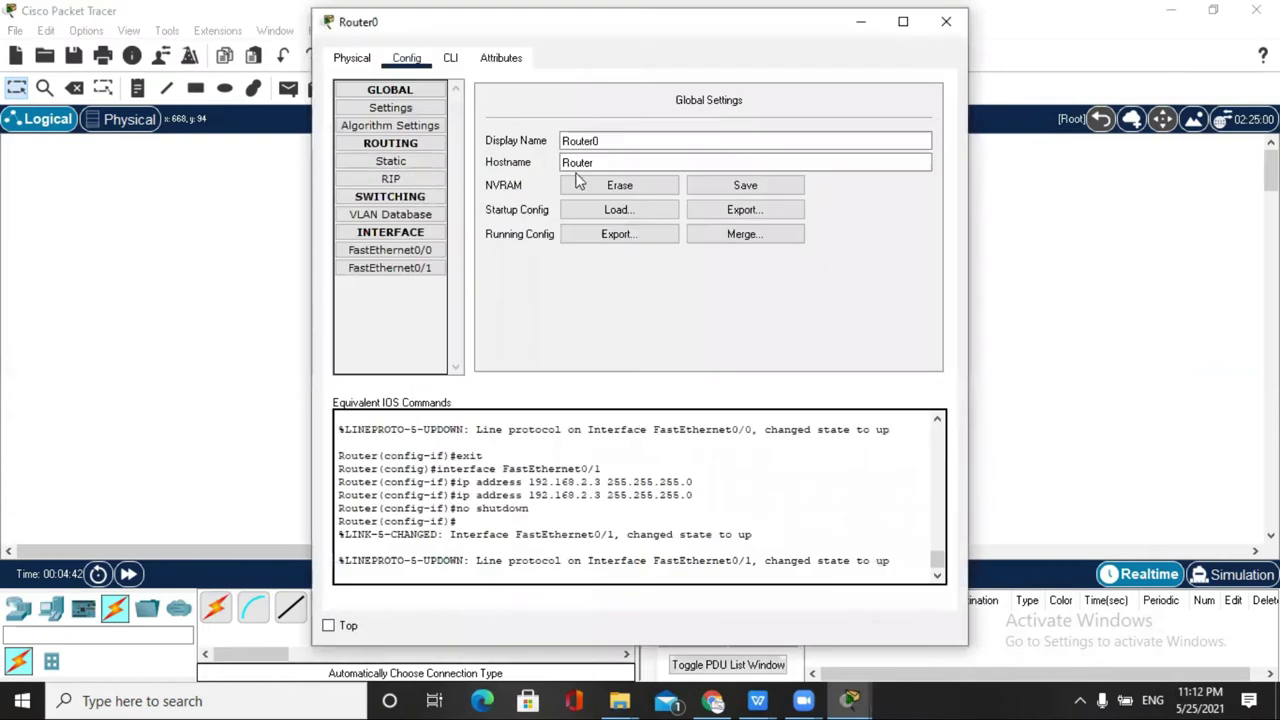
{"action": "left_click", "coordinate": [412, 182]}
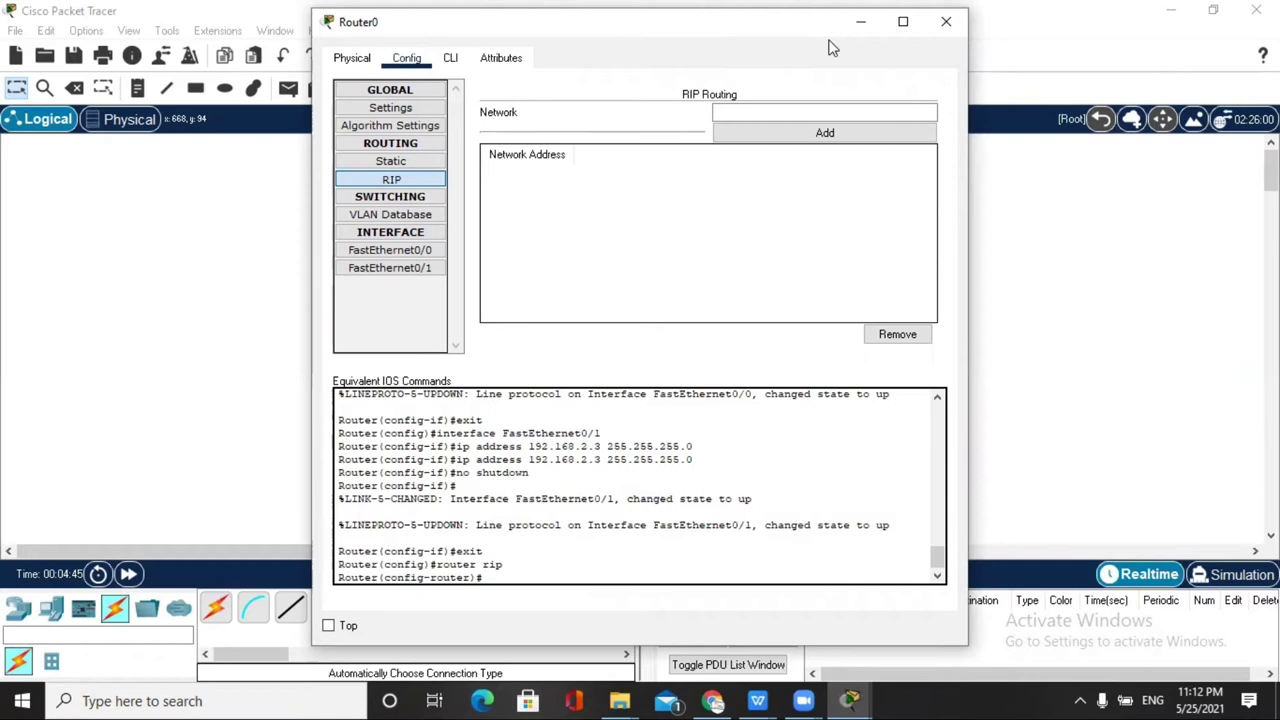
{"action": "left_click_drag", "start_coordinate": [830, 47], "coordinate": [1091, 158]}
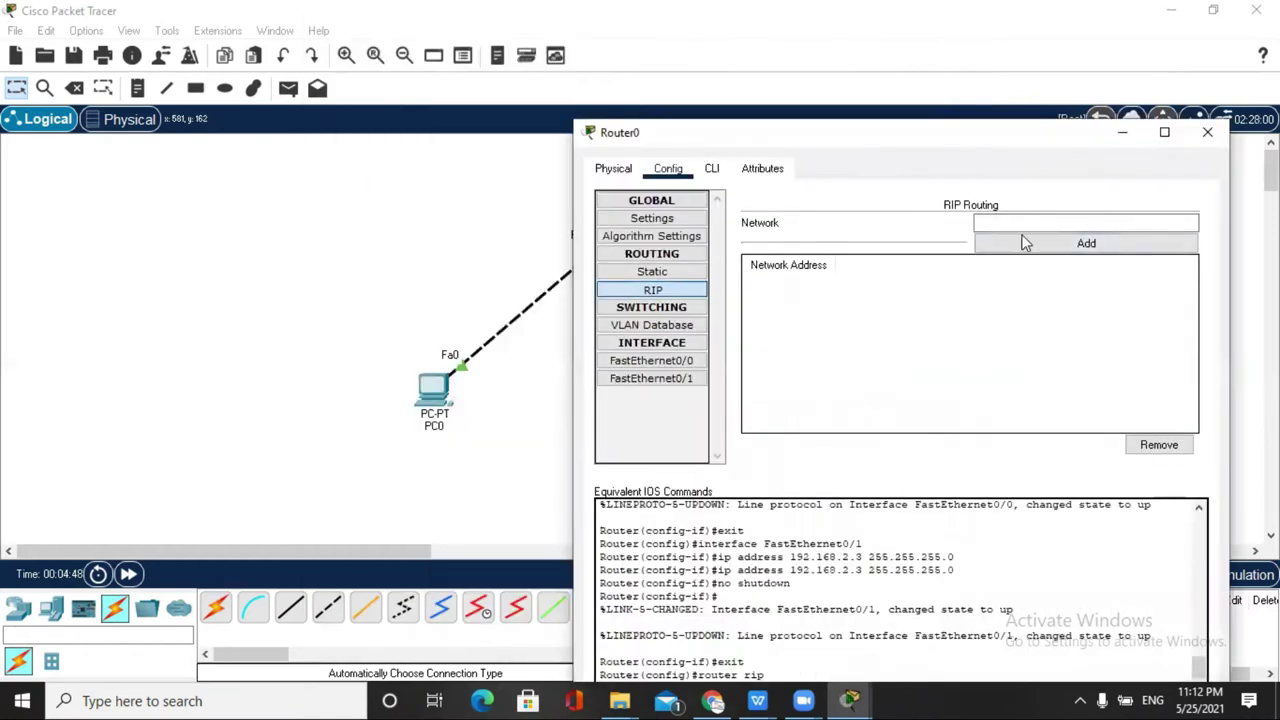
{"action": "left_click", "coordinate": [1015, 222]}
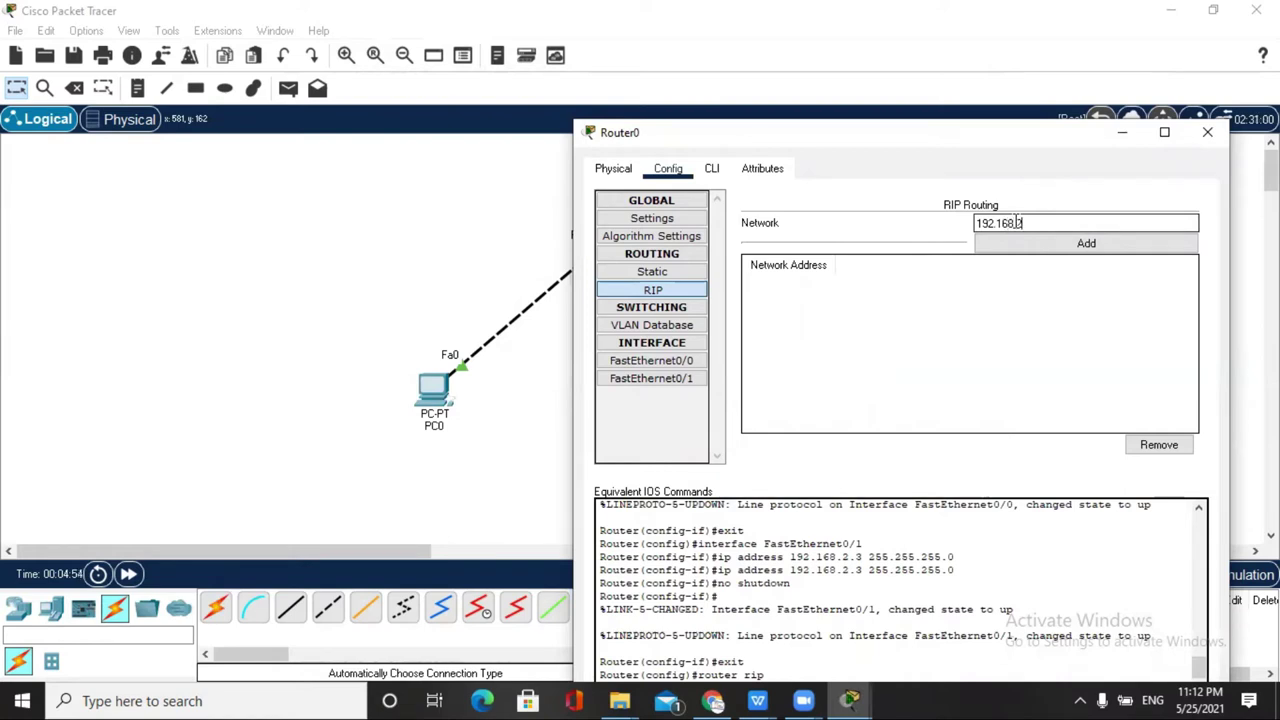
{"action": "type", "text": "192.168.2.0"}
{"action": "left_click", "coordinate": [1049, 245]}
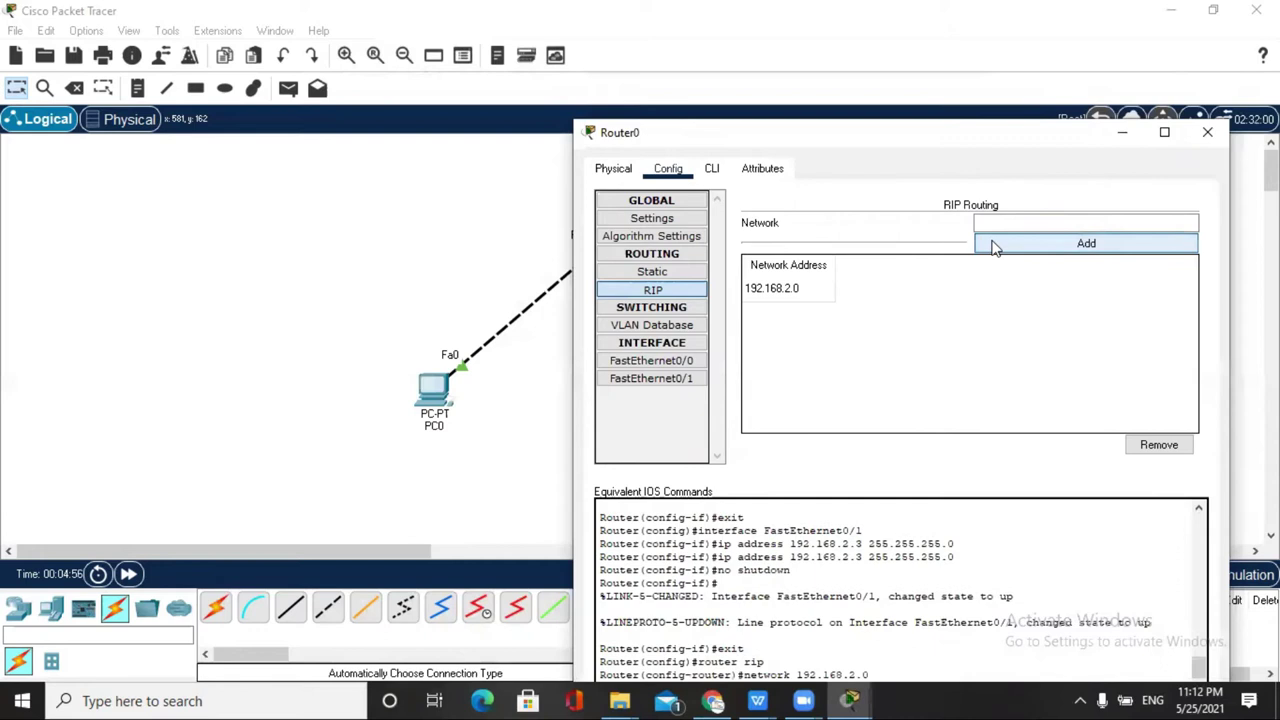
- Add network 192.168.1.0 to Router0's RIP routing, and close the router's configuration
{"action": "left_click", "coordinate": [998, 222]}
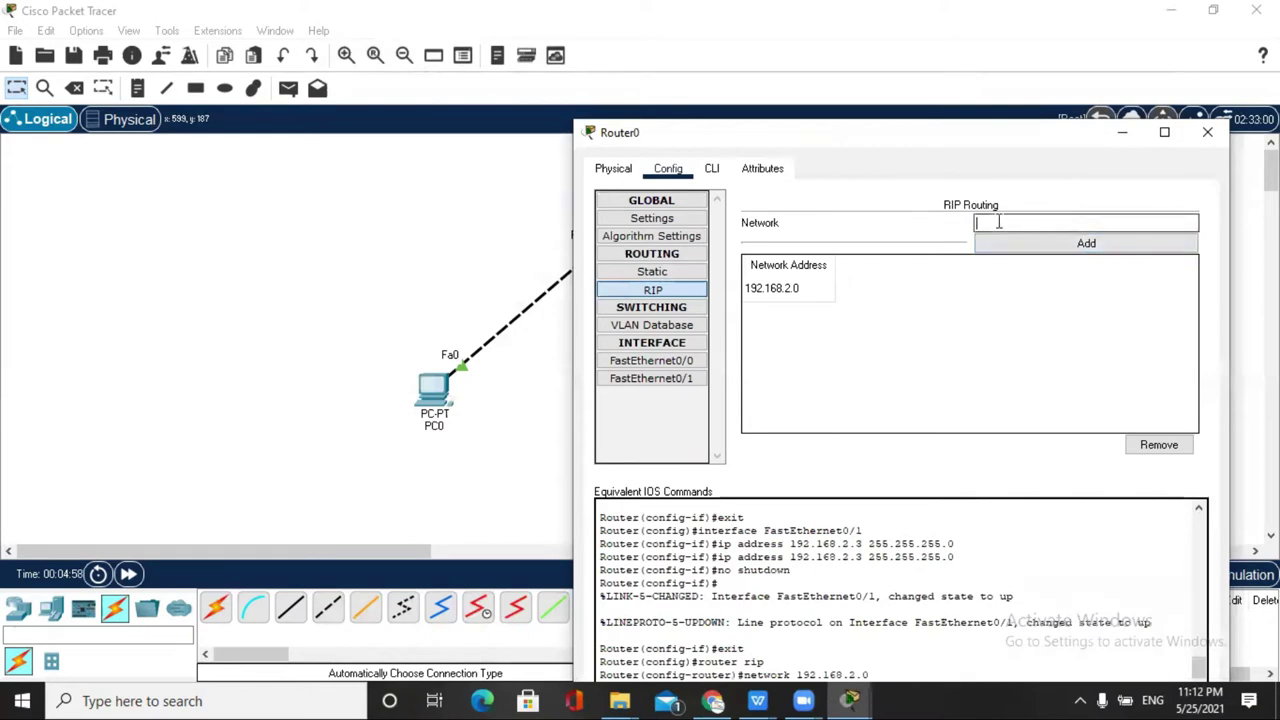
{"action": "double_click", "coordinate": [957, 138]}
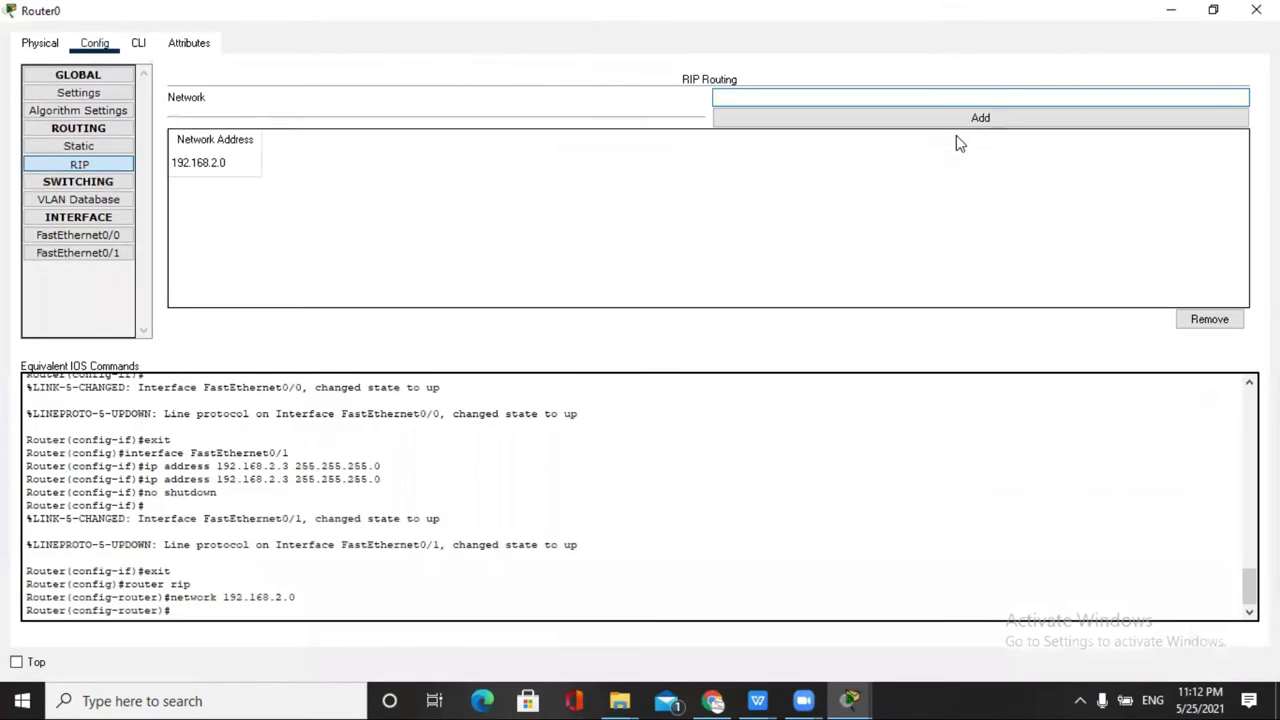
{"action": "left_click", "coordinate": [1213, 9]}
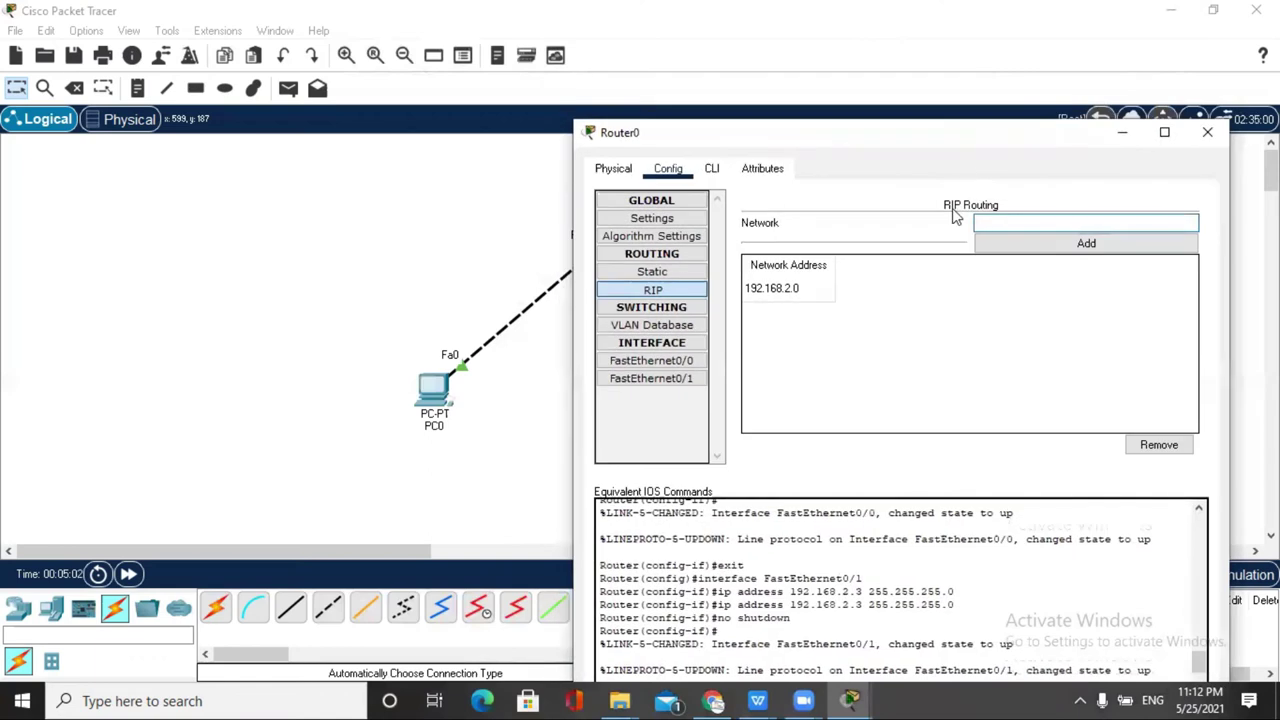
{"action": "type", "text": "192.168.1.0"}
{"action": "left_click_drag", "start_coordinate": [1044, 224], "coordinate": [976, 224]}
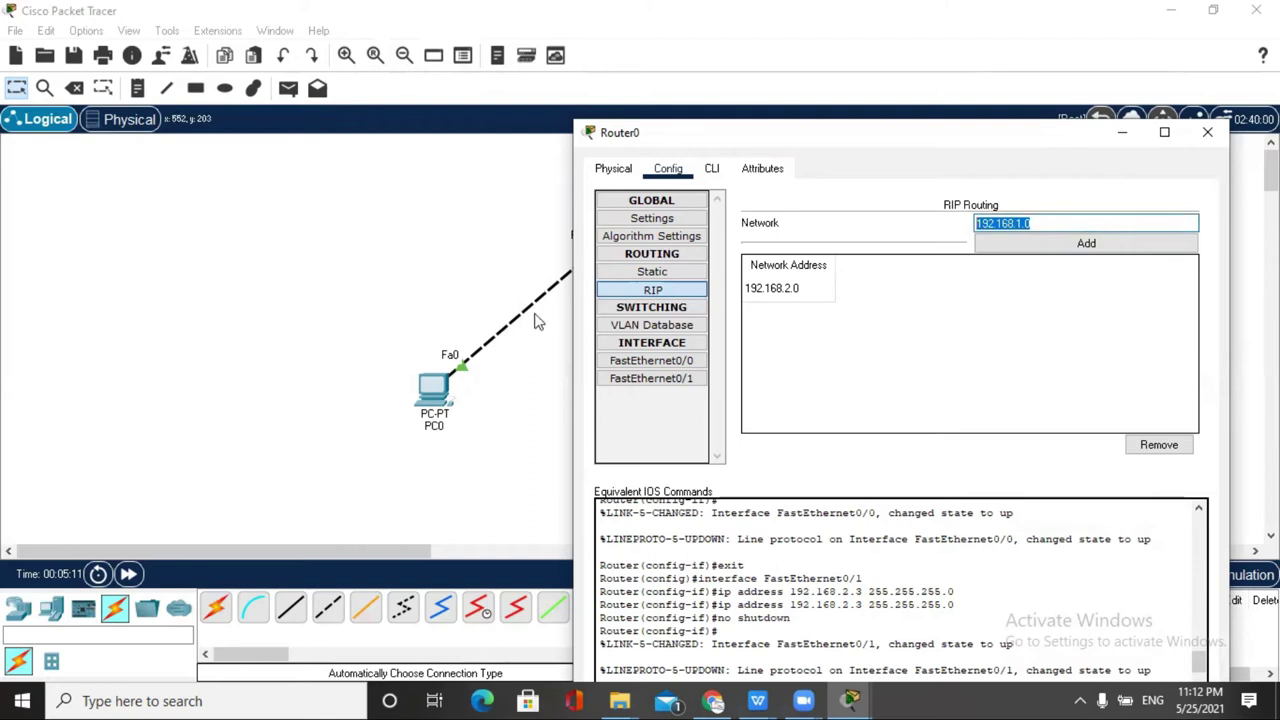
{"action": "left_click", "coordinate": [605, 290]}
{"action": "left_click_drag", "start_coordinate": [848, 135], "coordinate": [318, 261]}
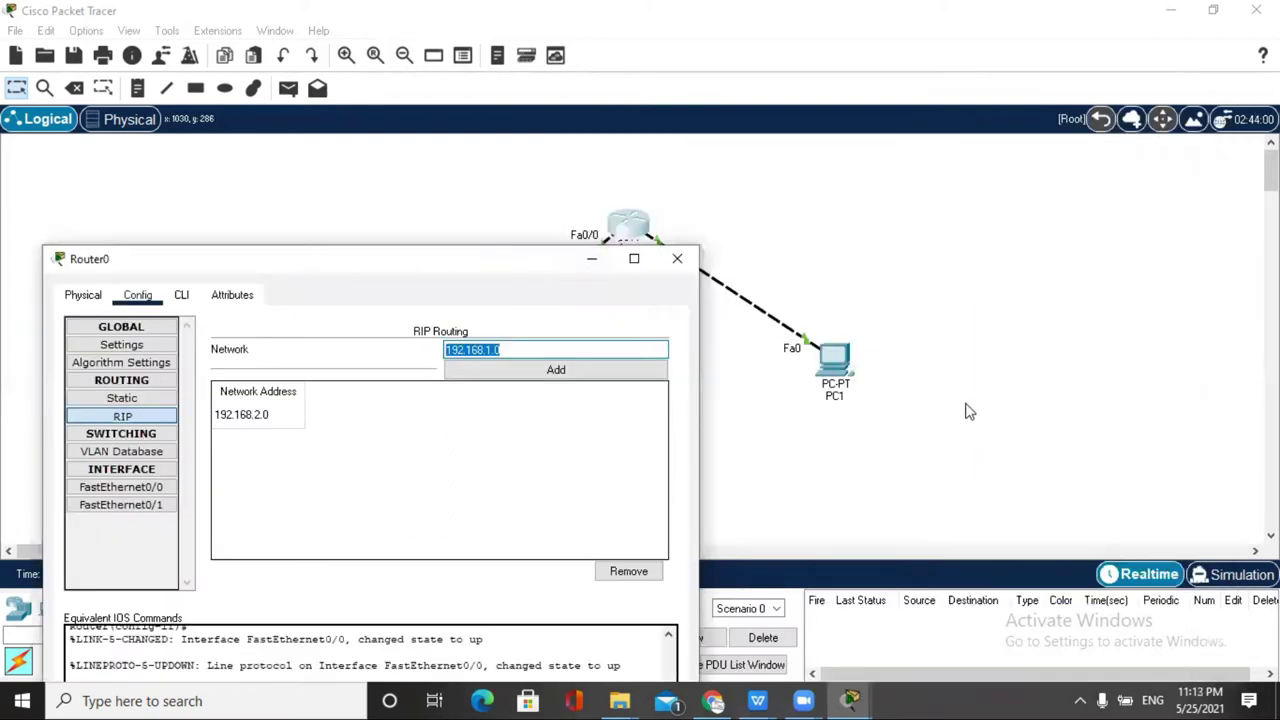
{"action": "left_click", "coordinate": [598, 369]}
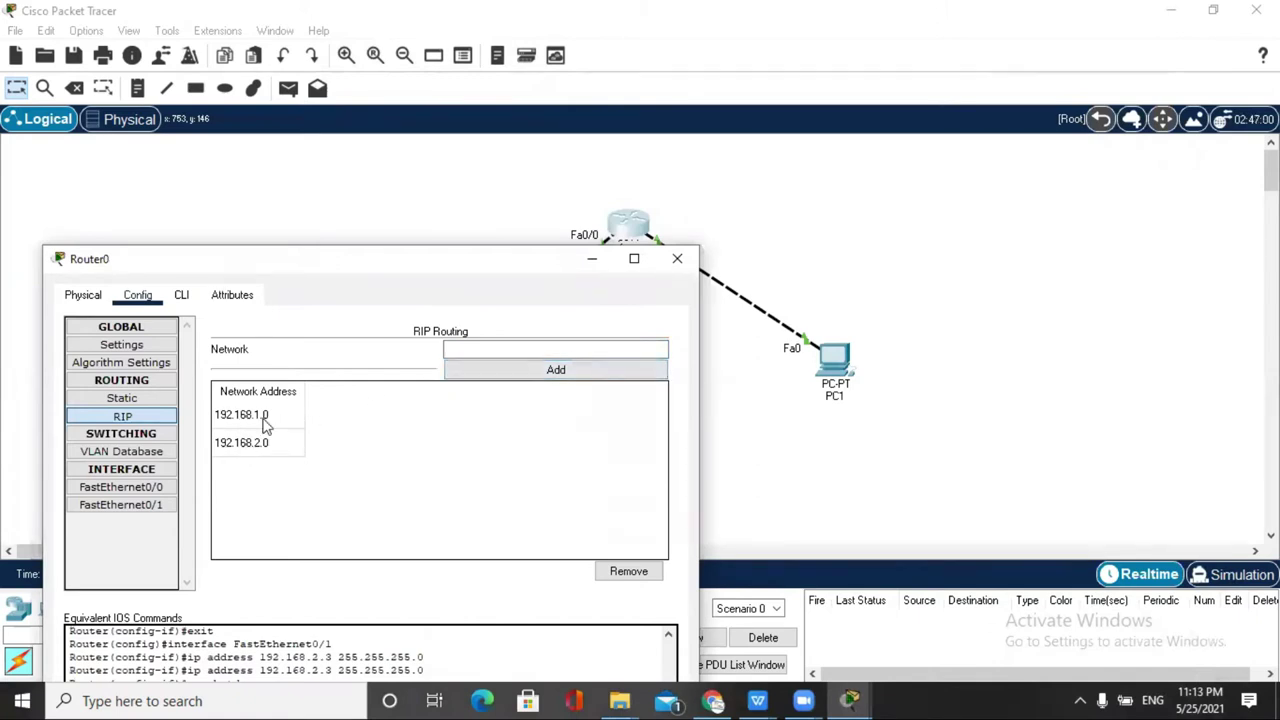
{"action": "left_click", "coordinate": [680, 262]}
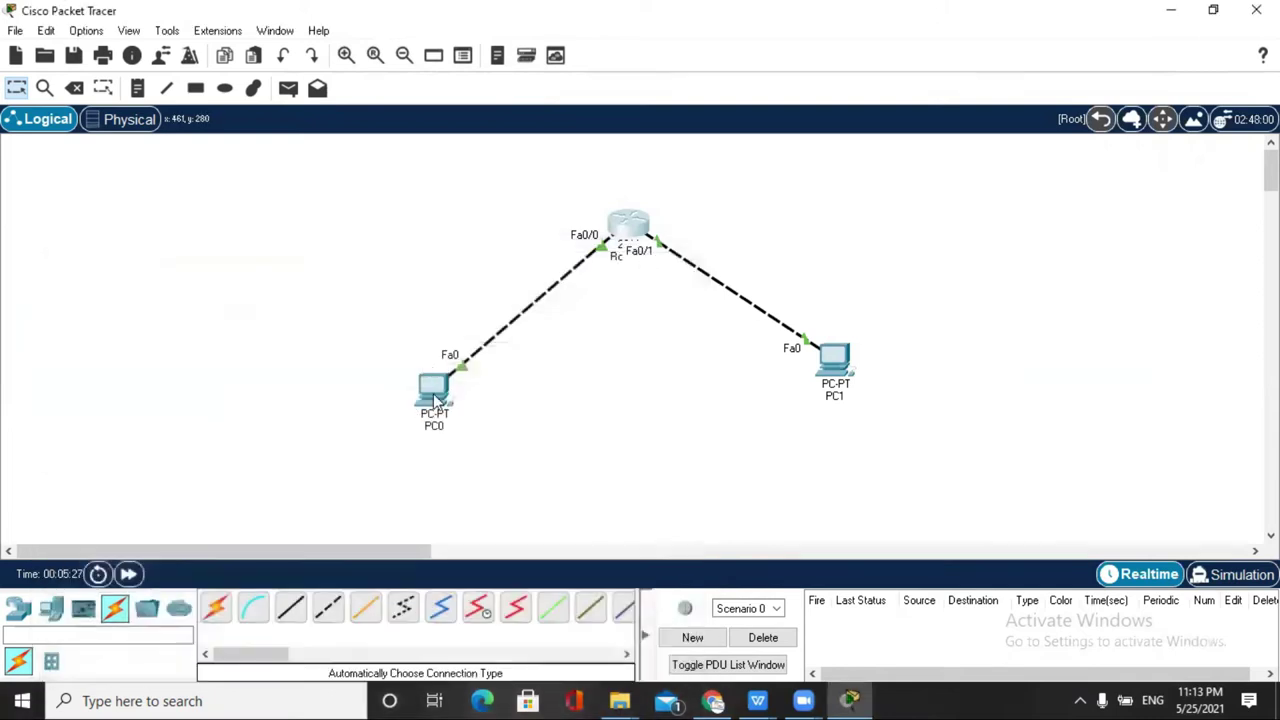
- Review the network portion of PC0's IPv4 default gateway, and close its configuration
{"action": "left_click", "coordinate": [436, 397]}
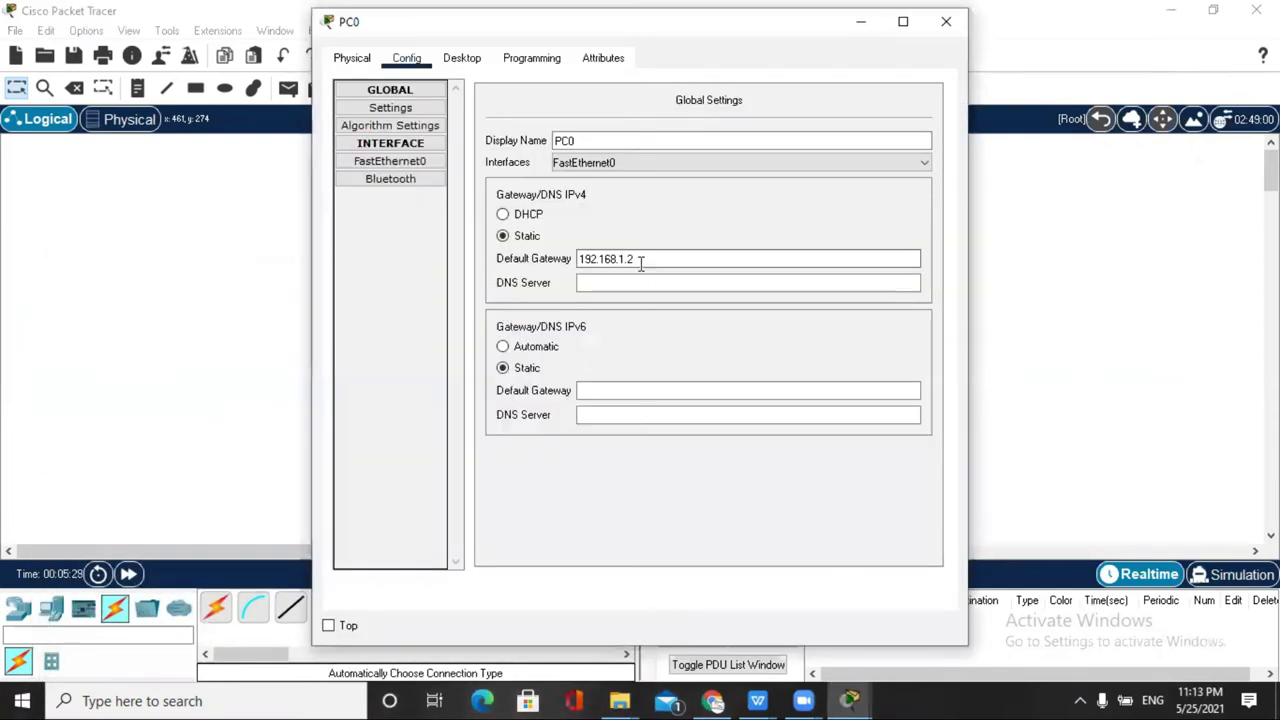
{"action": "left_click_drag", "start_coordinate": [580, 259], "coordinate": [627, 261]}
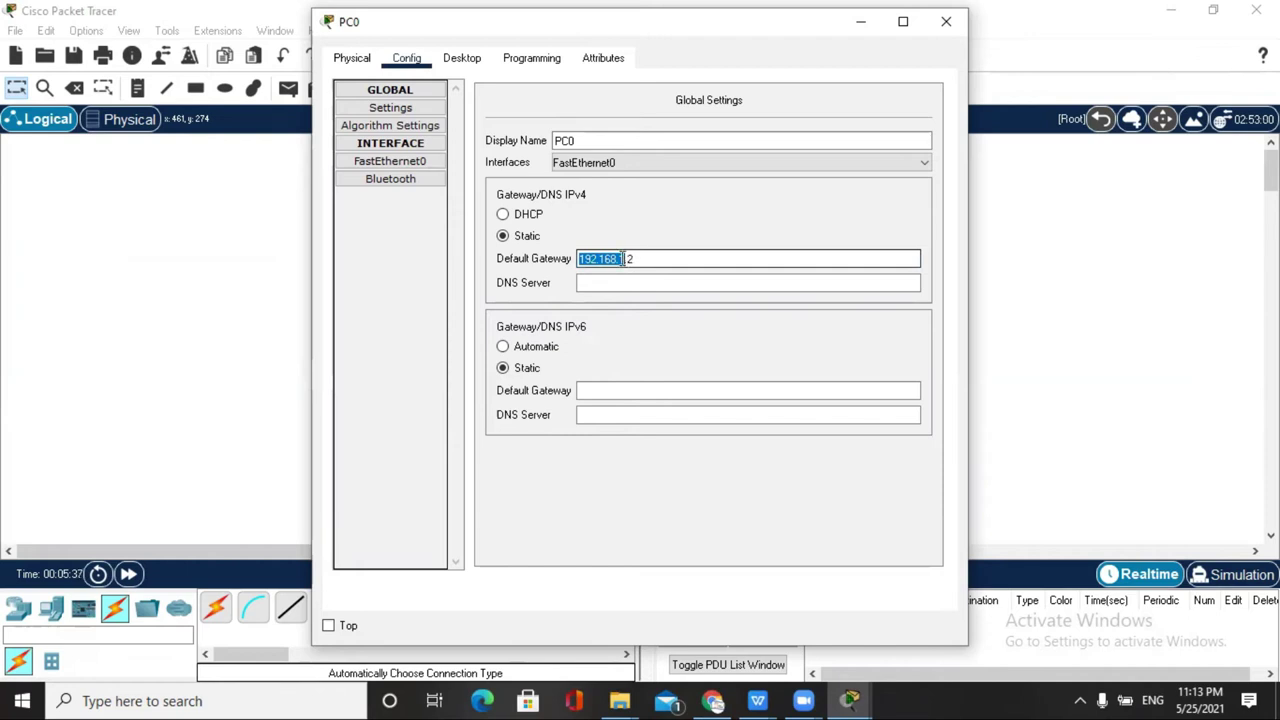
{"action": "mouse_move", "coordinate": [626, 259]}
{"action": "left_mouse_down"}
{"action": "mouse_move", "coordinate": [556, 259]}
{"action": "mouse_move", "coordinate": [617, 258]}
{"action": "left_mouse_up"}
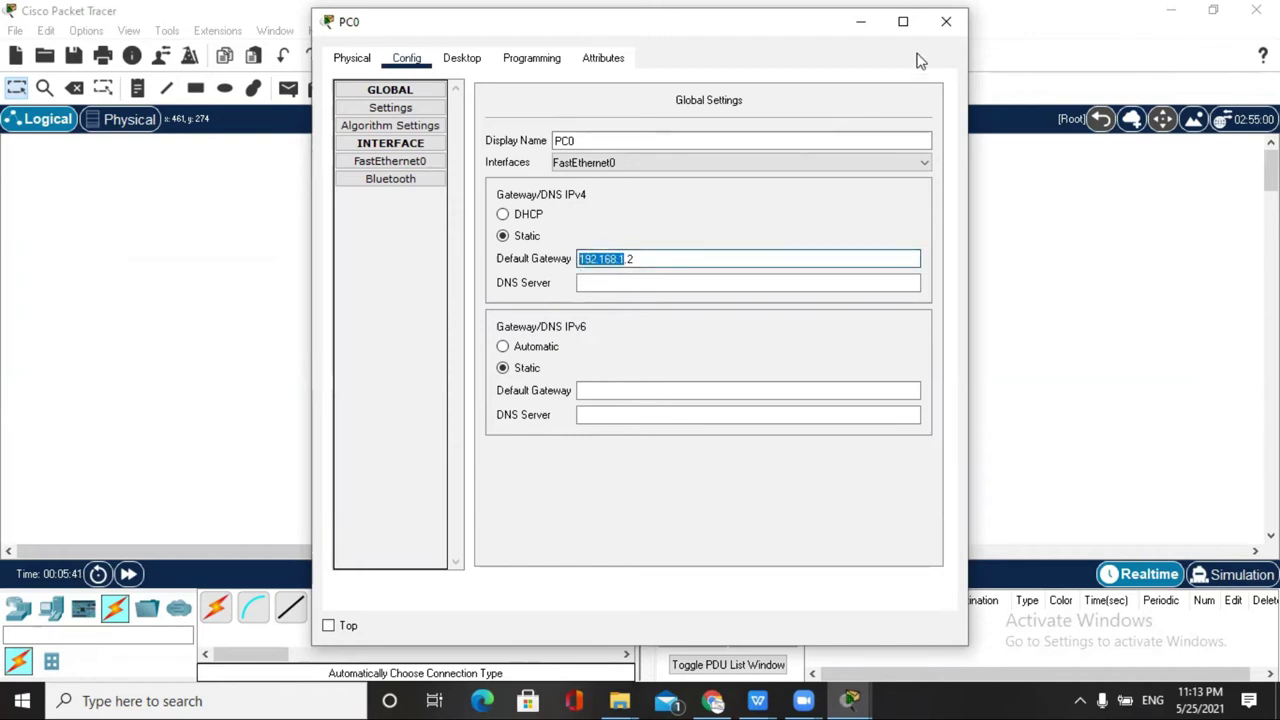
{"action": "left_click", "coordinate": [946, 21]}
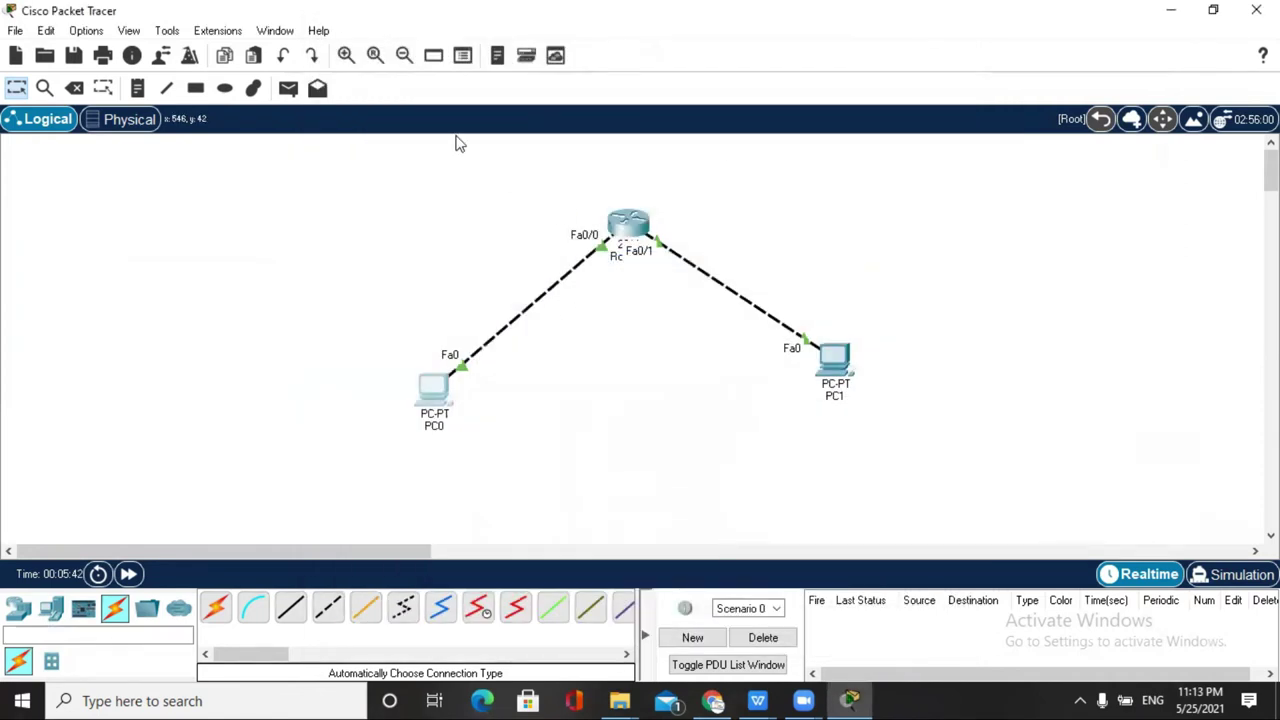
- Test the connection by sending a simple PDU from PC0 to PC1, and close PC0's configuration
{"action": "left_click", "coordinate": [288, 88]}
{"action": "left_click", "coordinate": [437, 387]}
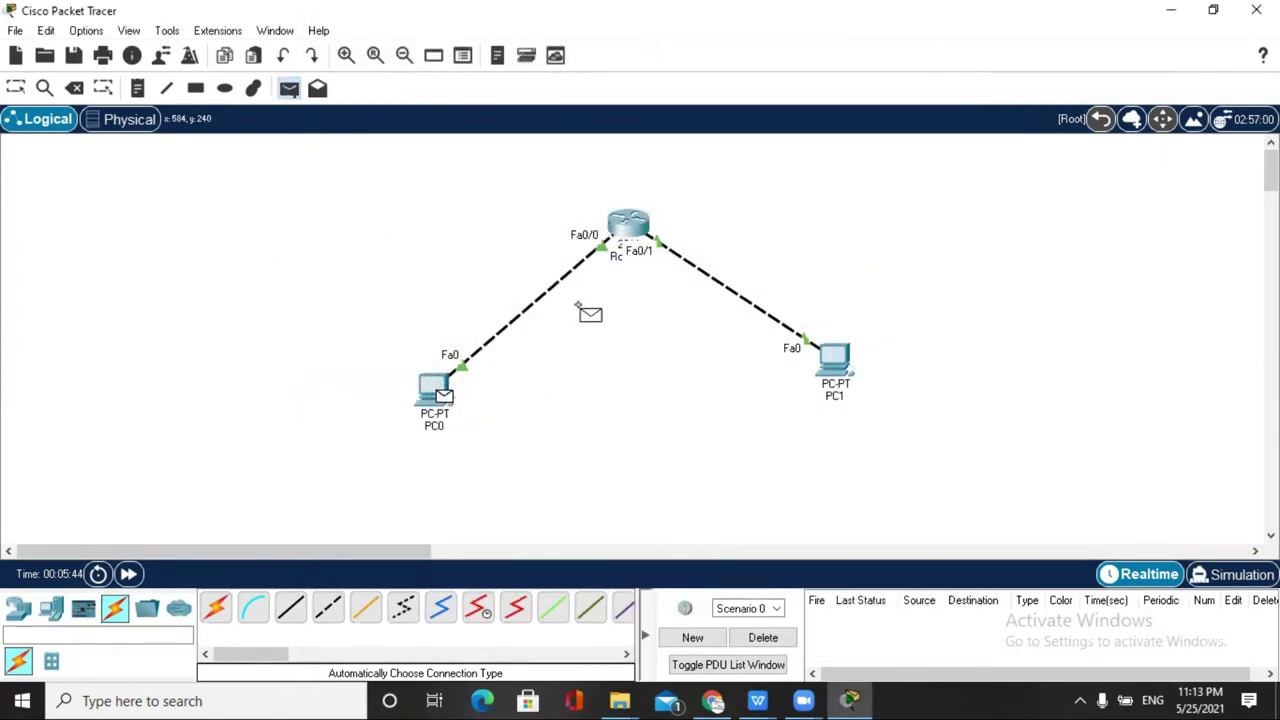
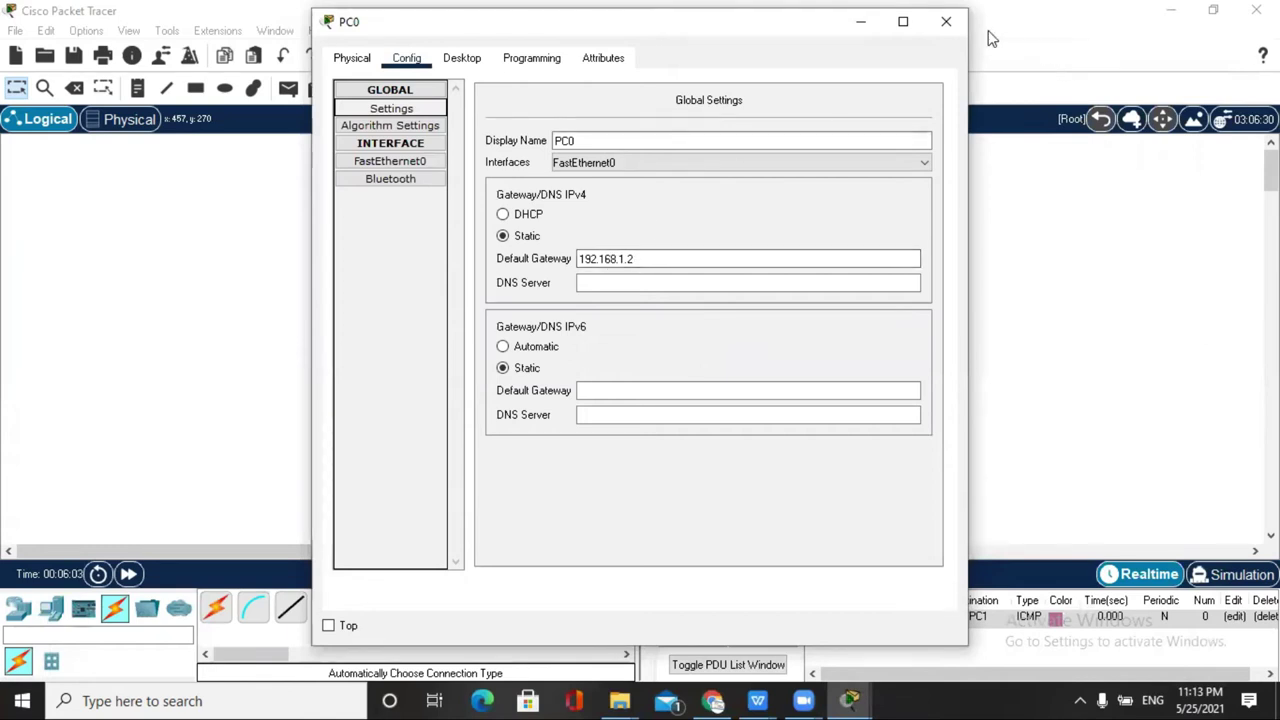
{"action": "left_click", "coordinate": [946, 22]}
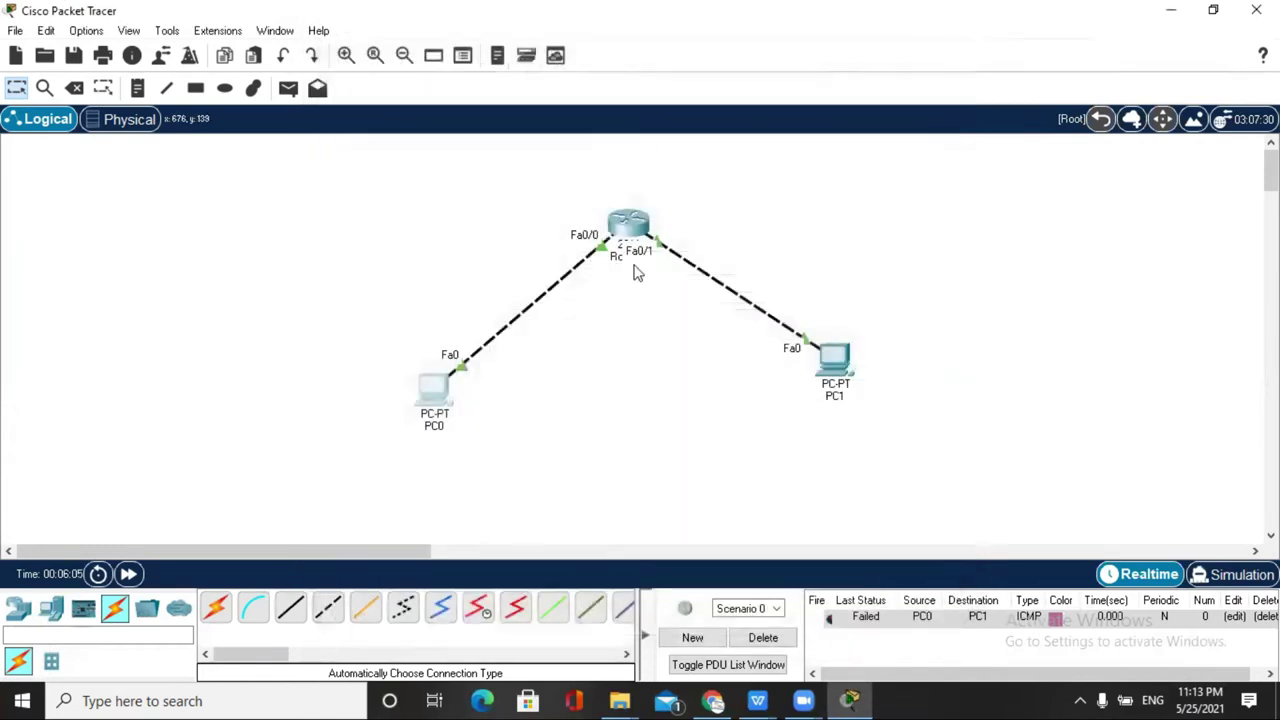
- Delete the current PDU scenario and send a simple PDU from PC0 to Router0
{"action": "left_click", "coordinate": [291, 89]}
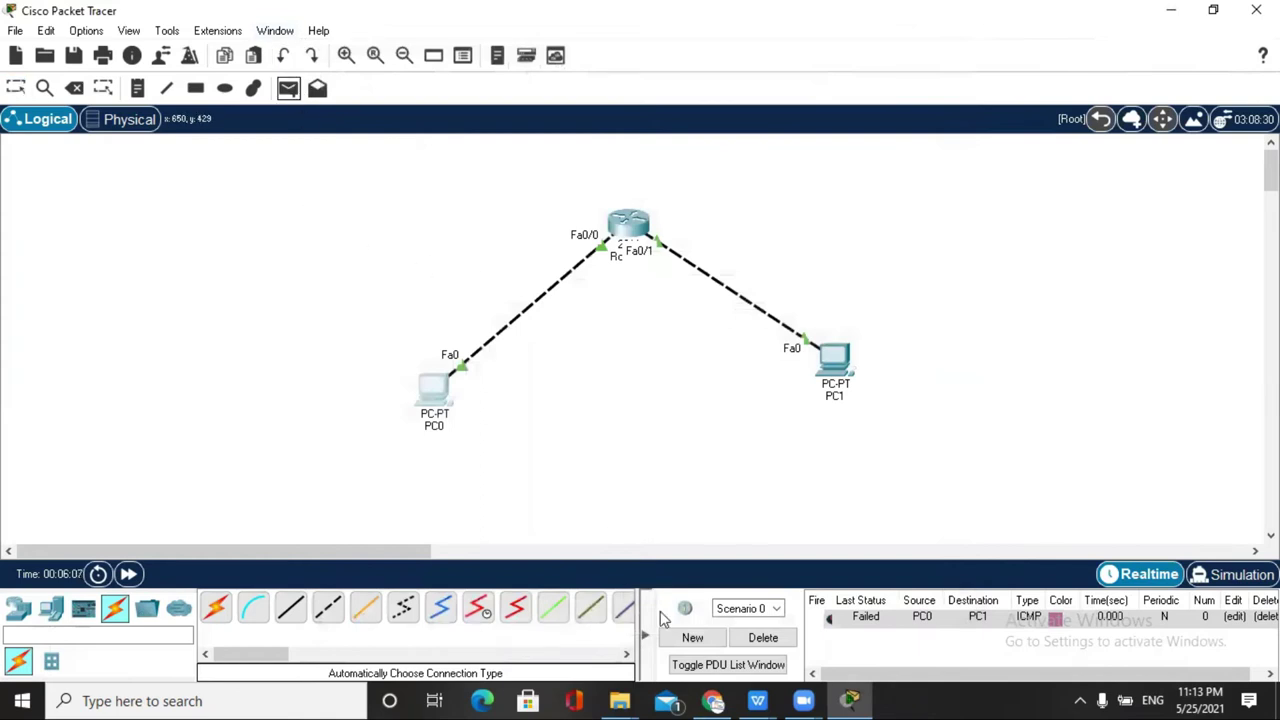
{"action": "left_click", "coordinate": [759, 641]}
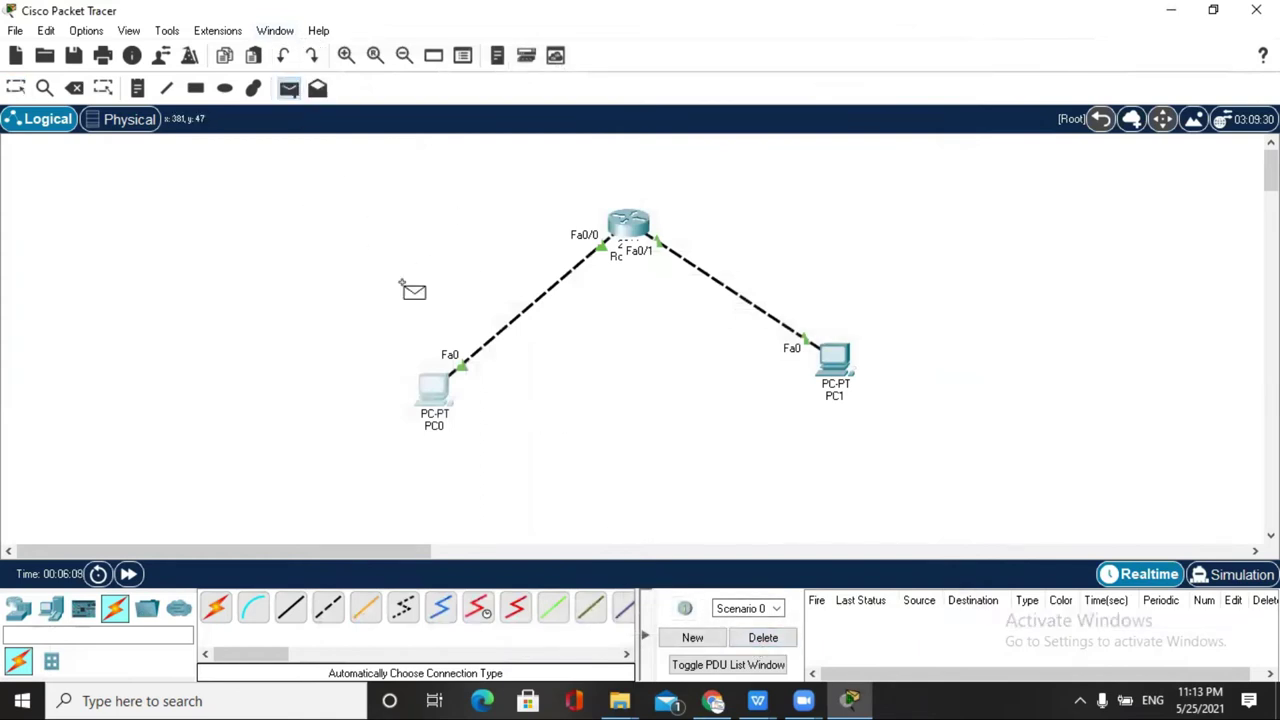
{"action": "left_click", "coordinate": [440, 390]}
{"action": "left_click", "coordinate": [638, 236]}
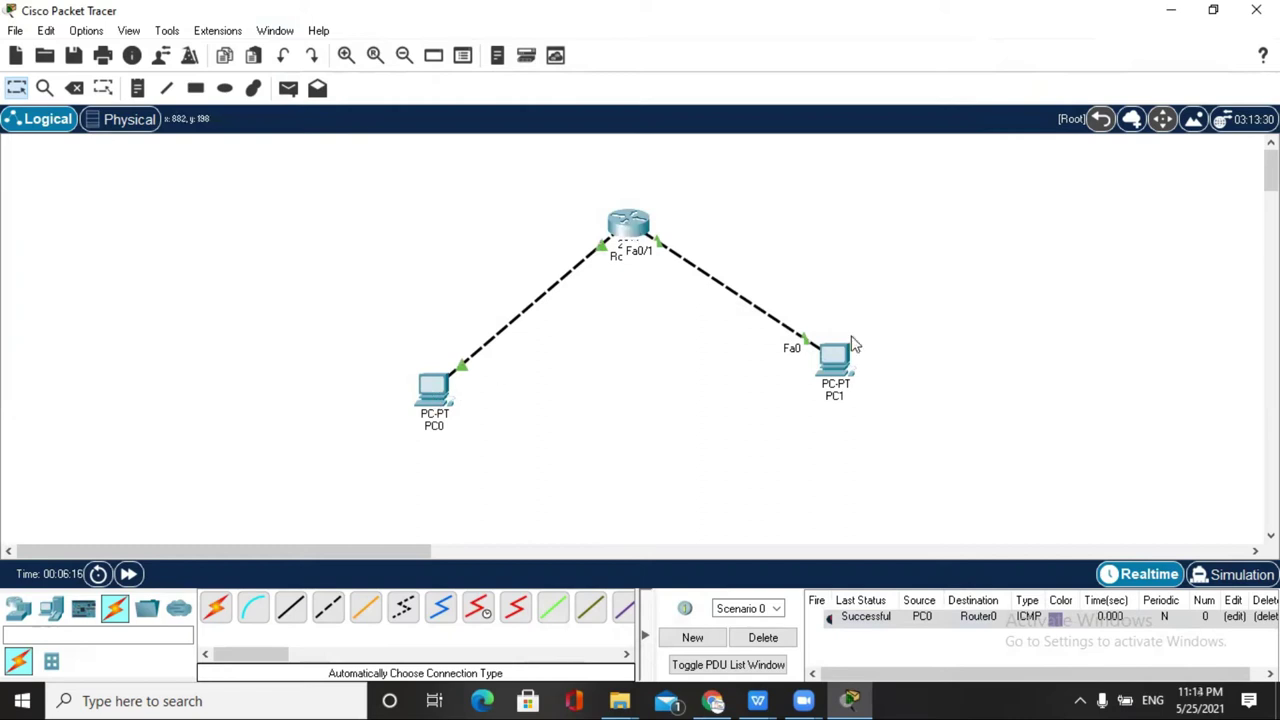
- Review PC1's IPv4 default gateway and FastEthernet0 address settings, close its configuration, and view its device summary
{"action": "left_click", "coordinate": [840, 365]}
{"action": "left_click", "coordinate": [600, 262]}
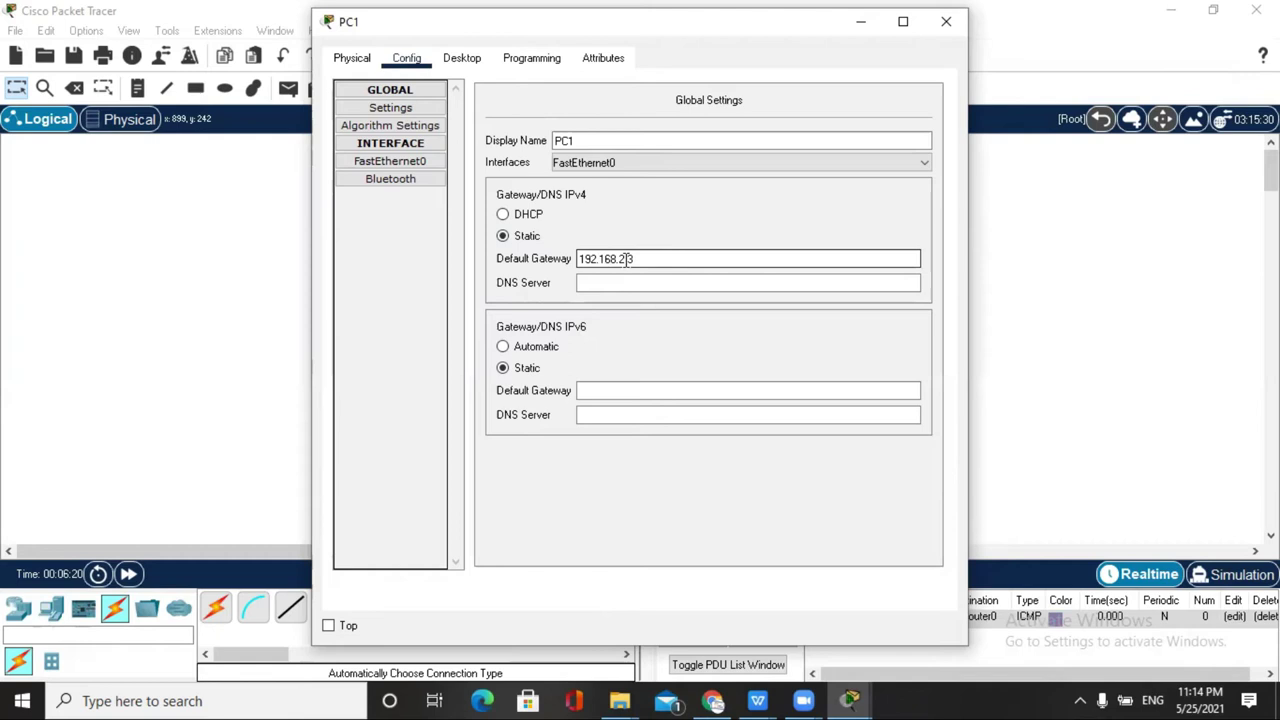
{"action": "left_click", "coordinate": [410, 162]}
{"action": "left_click", "coordinate": [767, 262]}
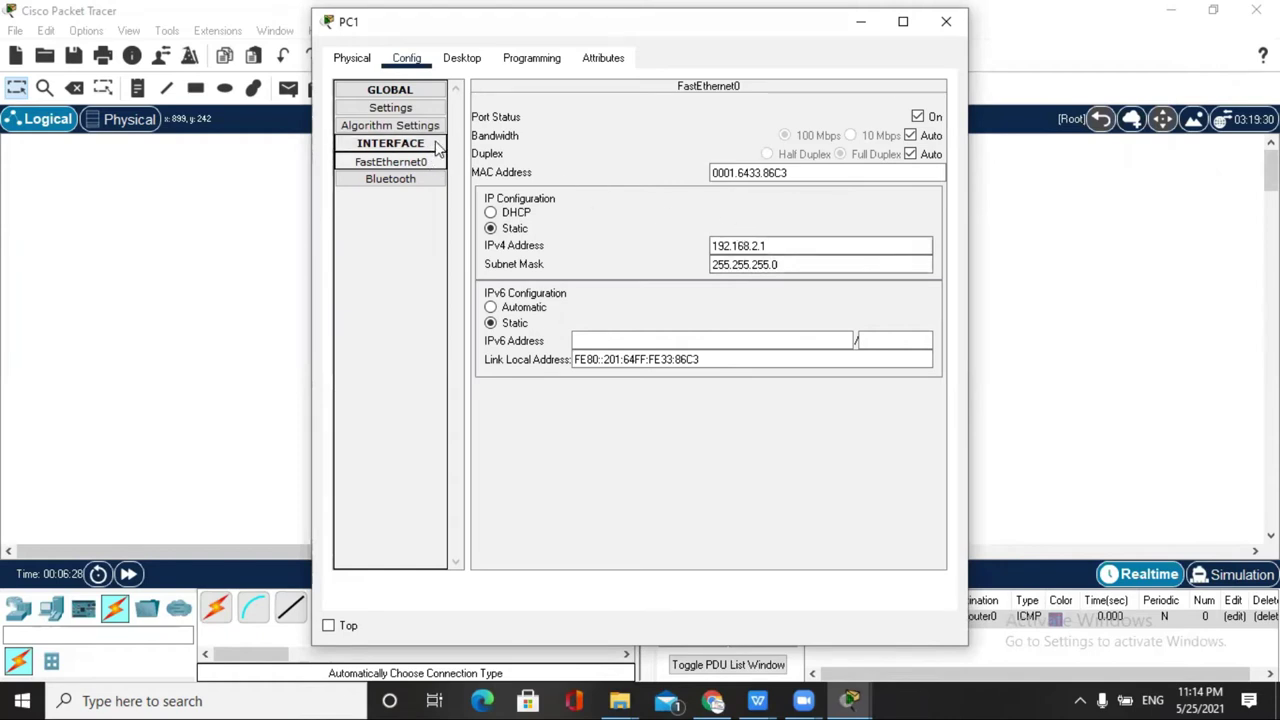
{"action": "left_click", "coordinate": [946, 21]}
{"action": "left_click_drag", "start_coordinate": [838, 358], "coordinate": [850, 371]}
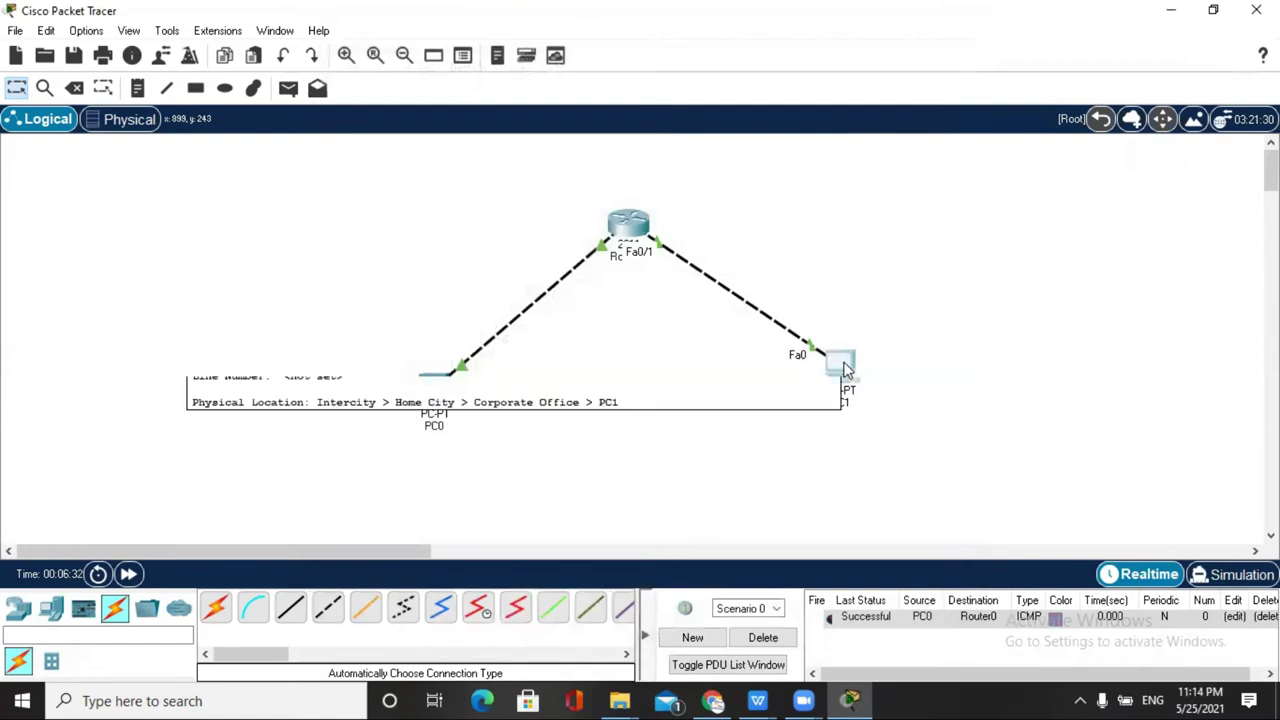
{"action": "mouse_move", "coordinate": [828, 365]}
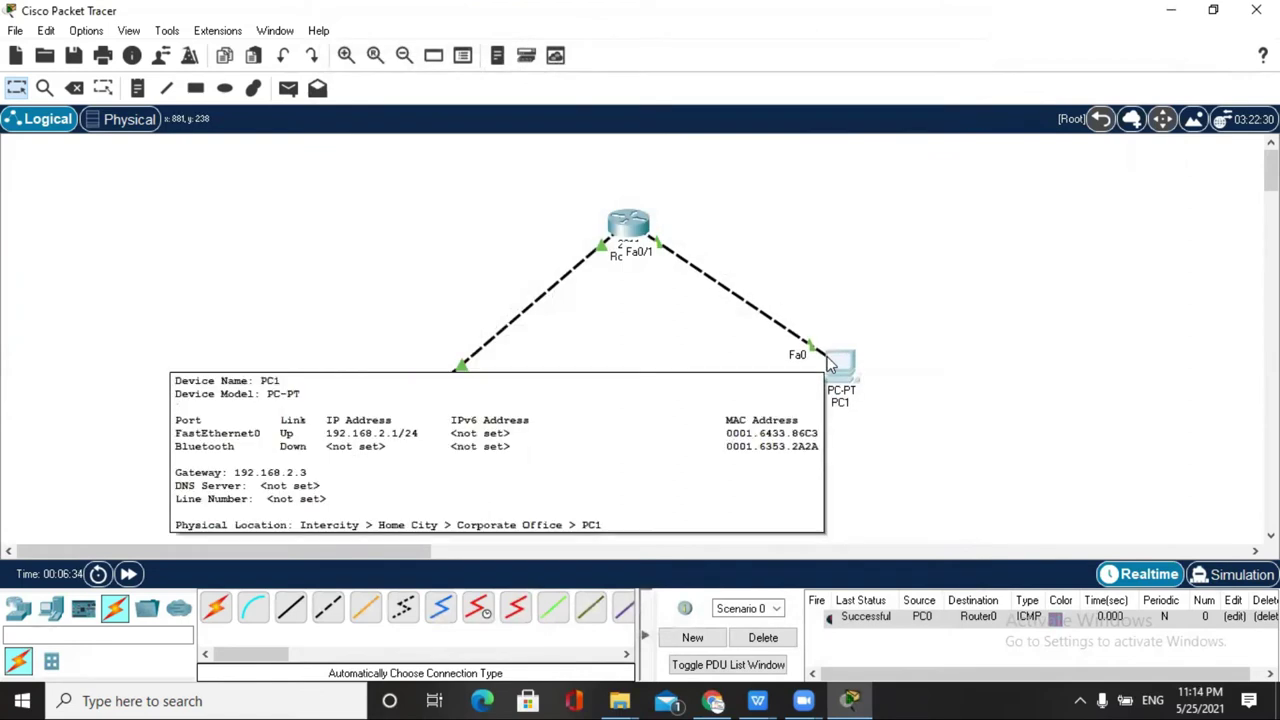
- Check the IPv4 settings of Router0's FastEthernet0/1 and FastEthernet0/0 interfaces and PC0's default gateway, and close both configurations
{"action": "left_click", "coordinate": [628, 222]}
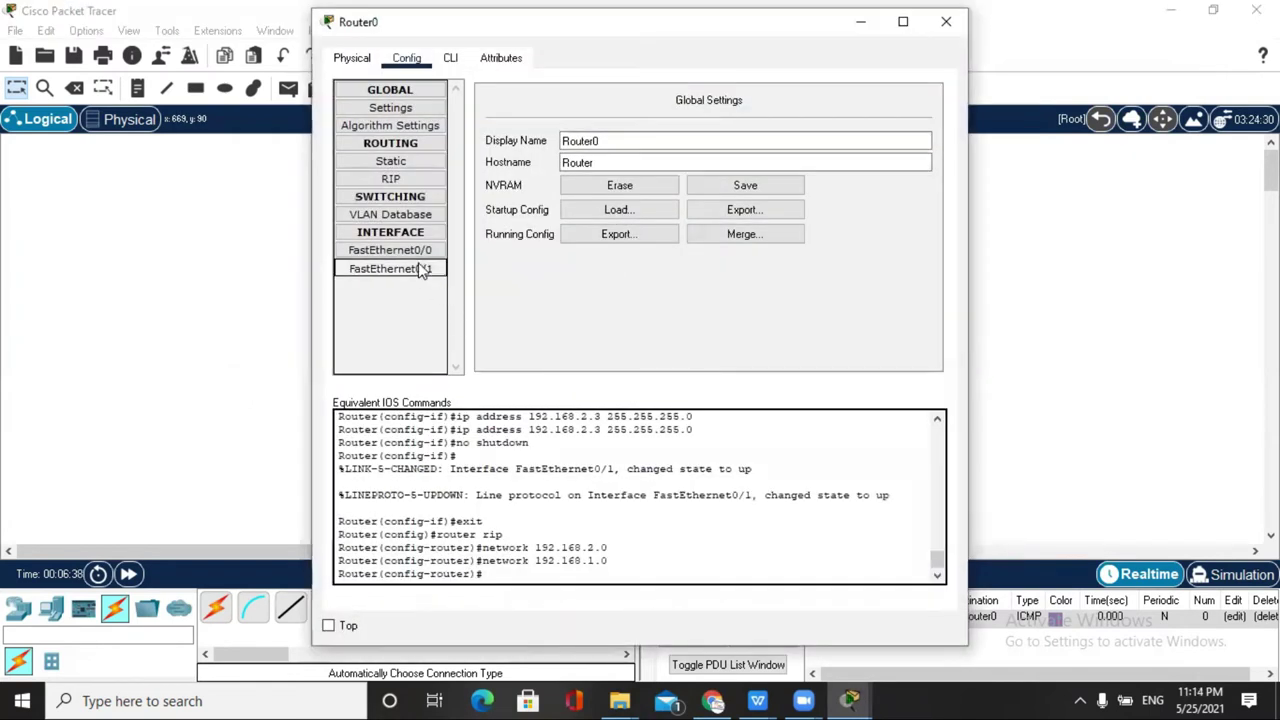
{"action": "left_click", "coordinate": [422, 268]}
{"action": "left_click", "coordinate": [763, 214]}
{"action": "key", "text": "BackSpace"}
{"action": "type", "text": "3"}
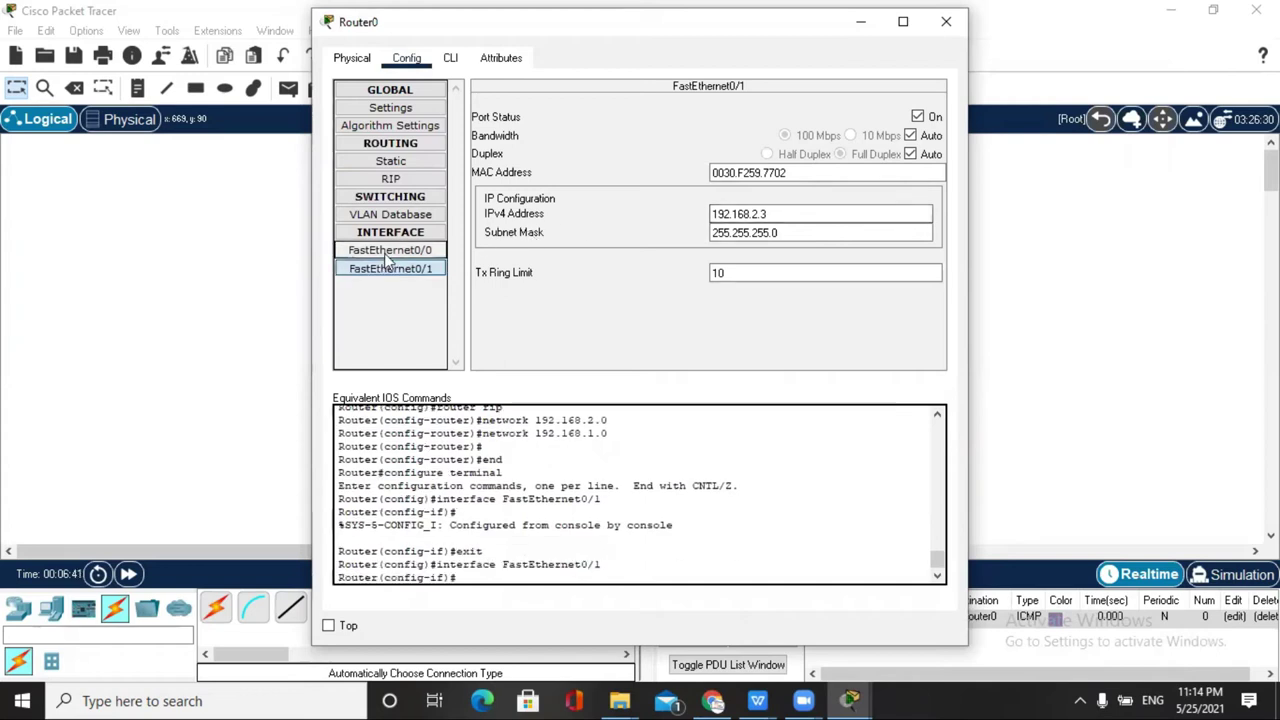
{"action": "left_click", "coordinate": [387, 254]}
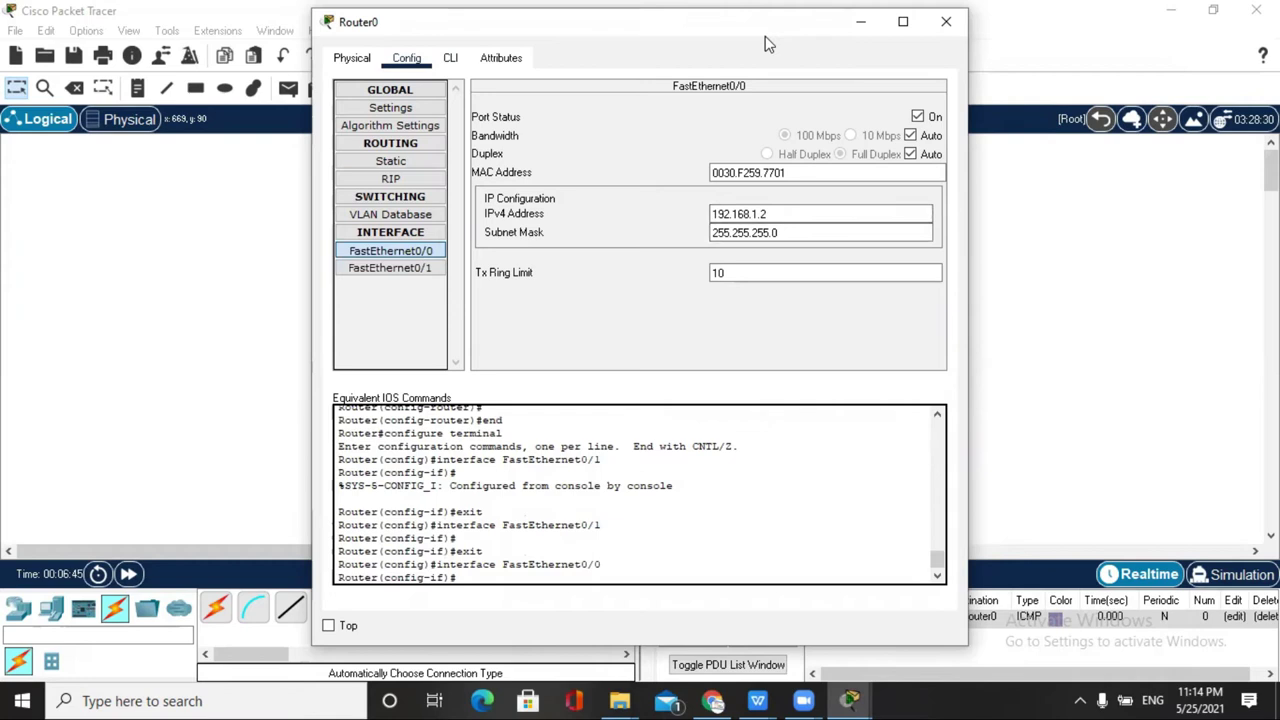
{"action": "left_click_drag", "start_coordinate": [767, 44], "coordinate": [1015, 80]}
{"action": "left_click", "coordinate": [425, 402]}
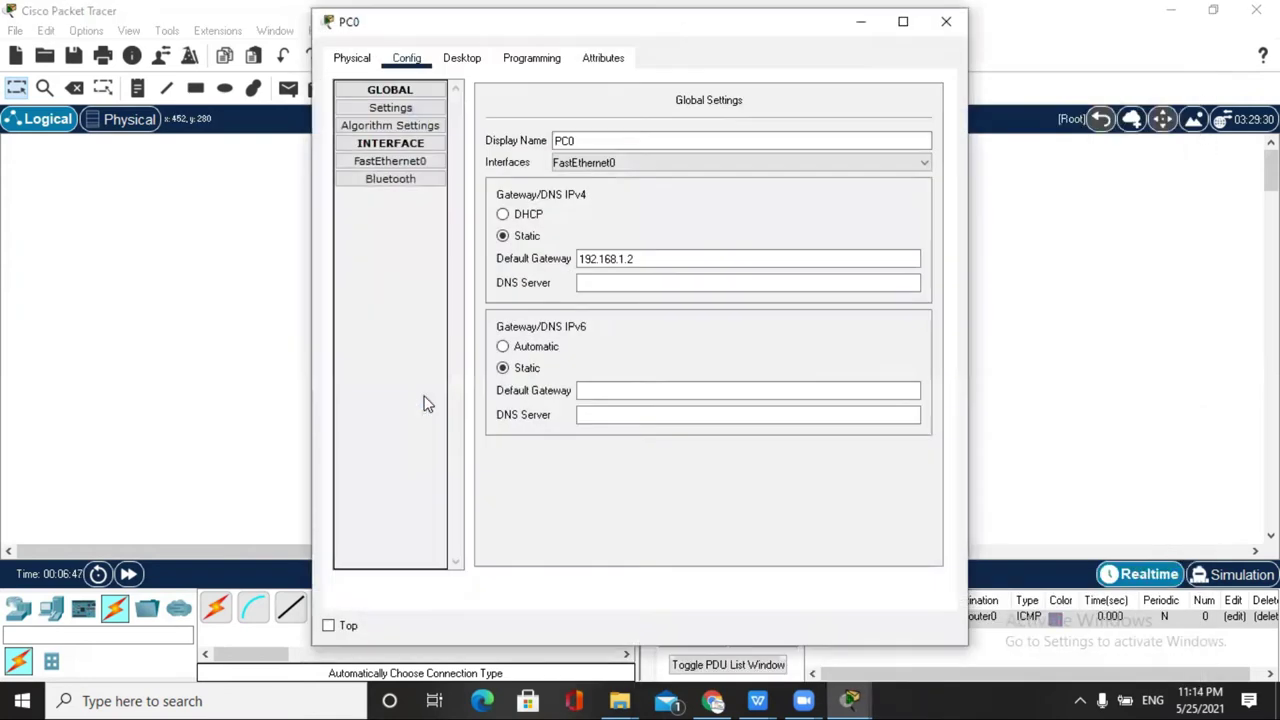
{"action": "left_click", "coordinate": [946, 21]}
- Send a simple PDU from PC1 to Router0
{"action": "left_click", "coordinate": [288, 88]}
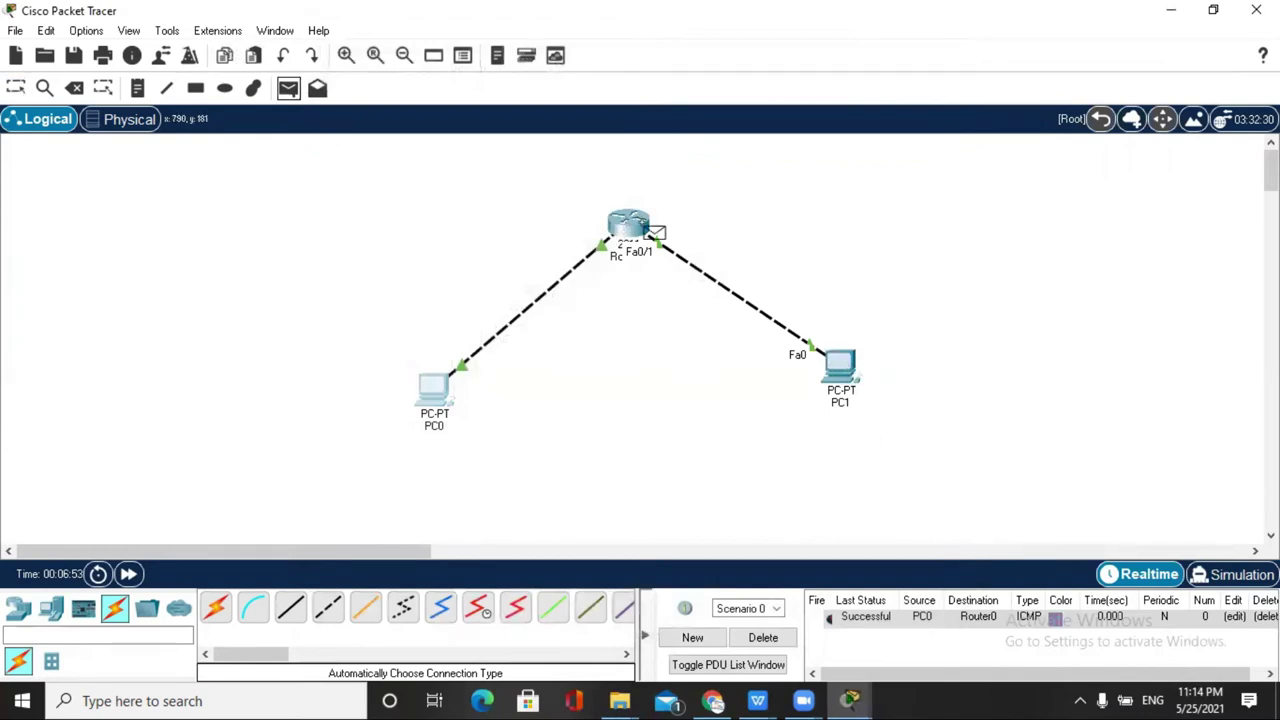
{"action": "left_click", "coordinate": [843, 366]}
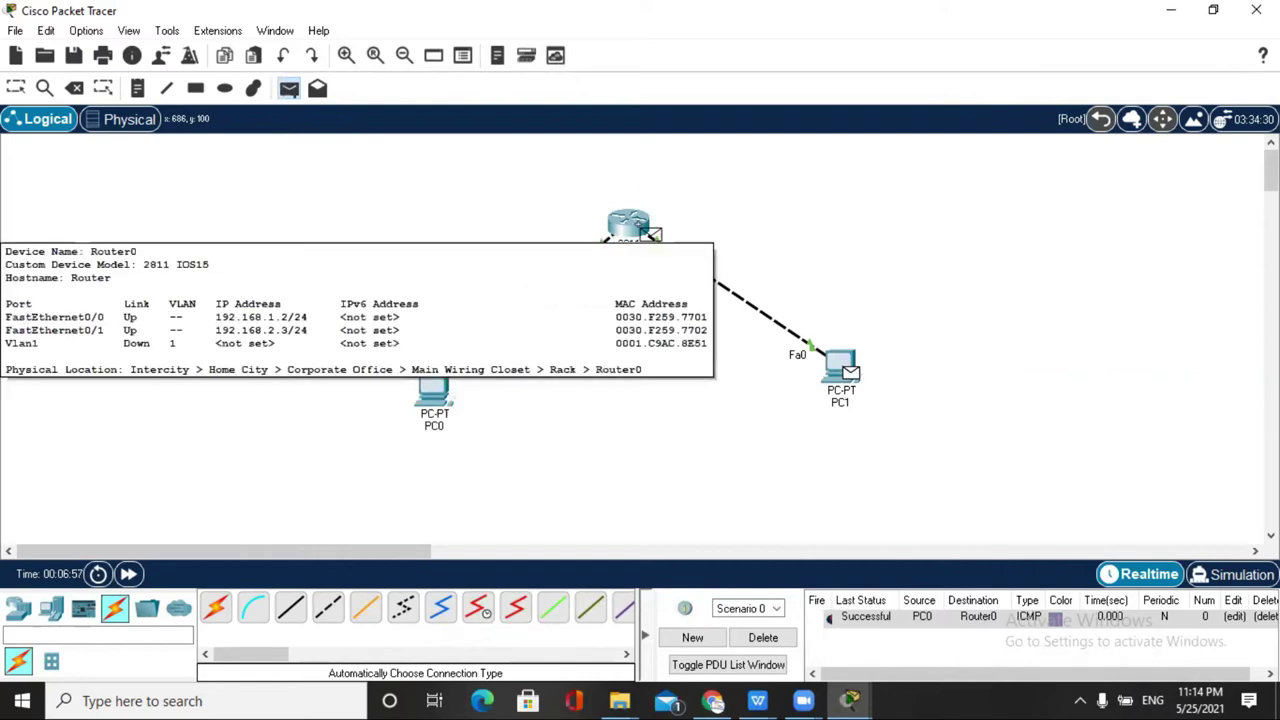
{"action": "left_click", "coordinate": [652, 234]}
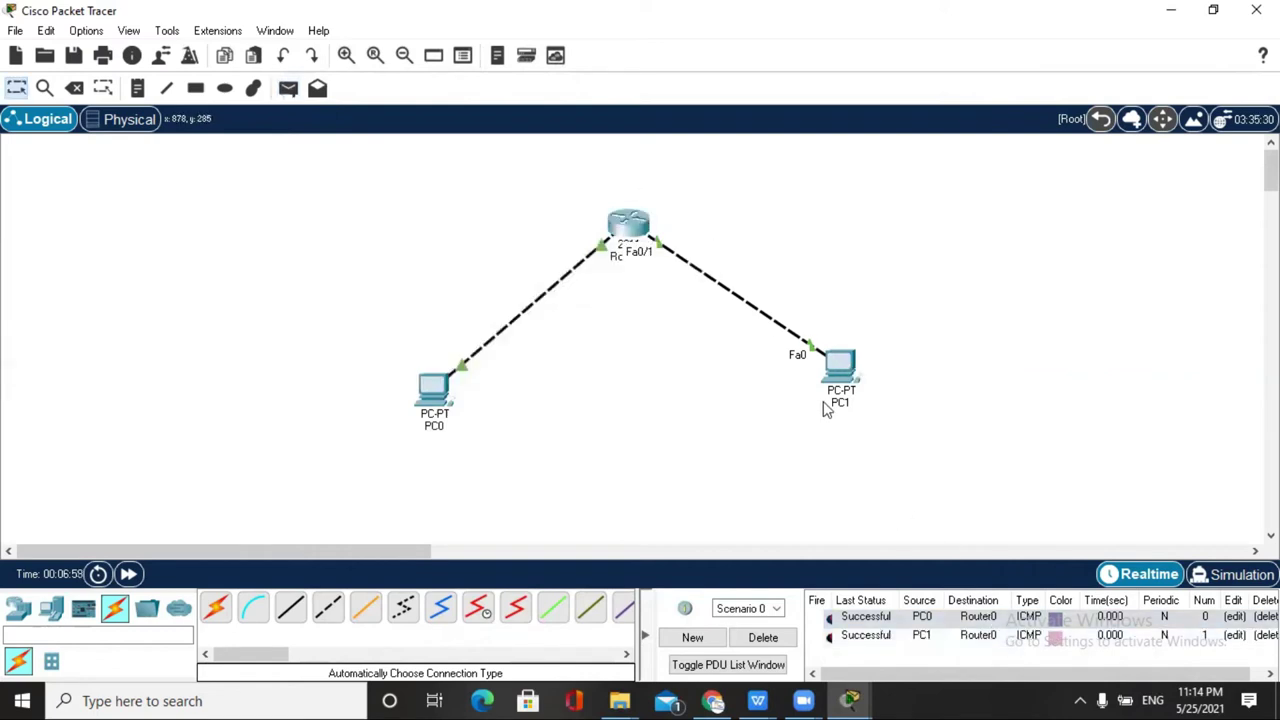
- Send a simple PDU from PC0 to PC1
{"action": "left_click", "coordinate": [288, 88]}
{"action": "left_click", "coordinate": [440, 395]}
{"action": "left_click", "coordinate": [845, 372]}
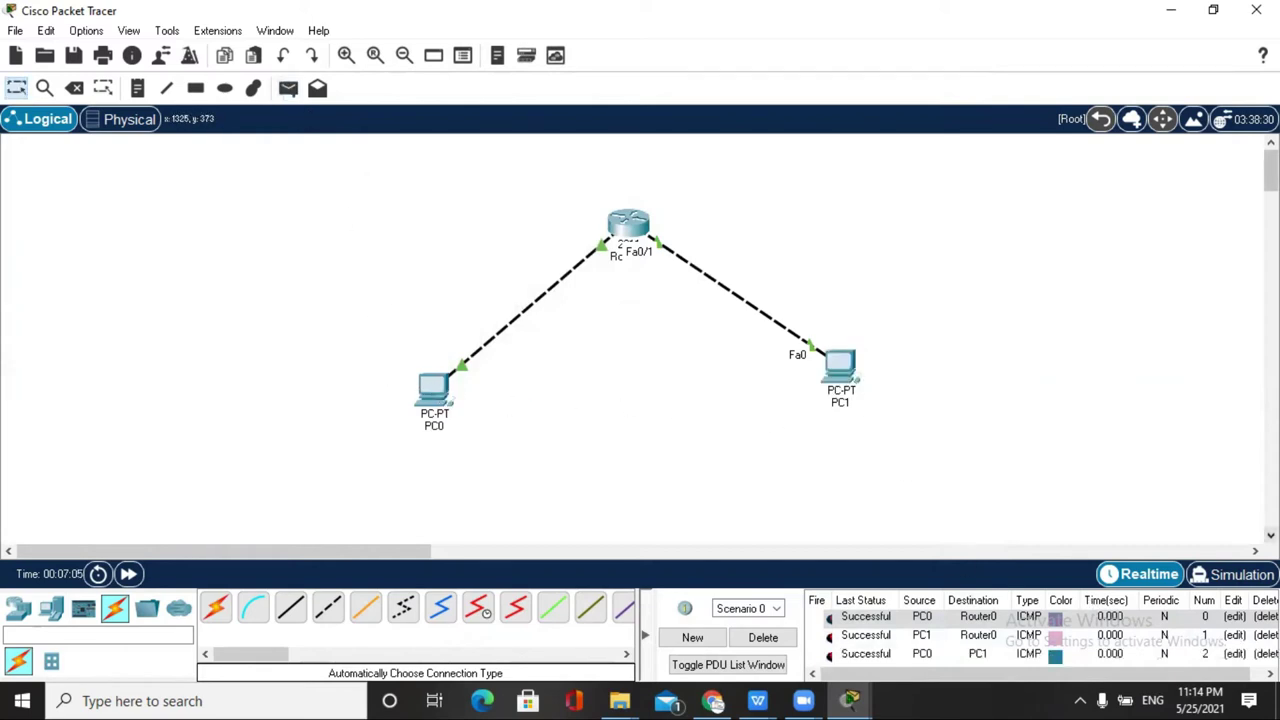
{"action": "left_click", "coordinate": [1270, 536]}
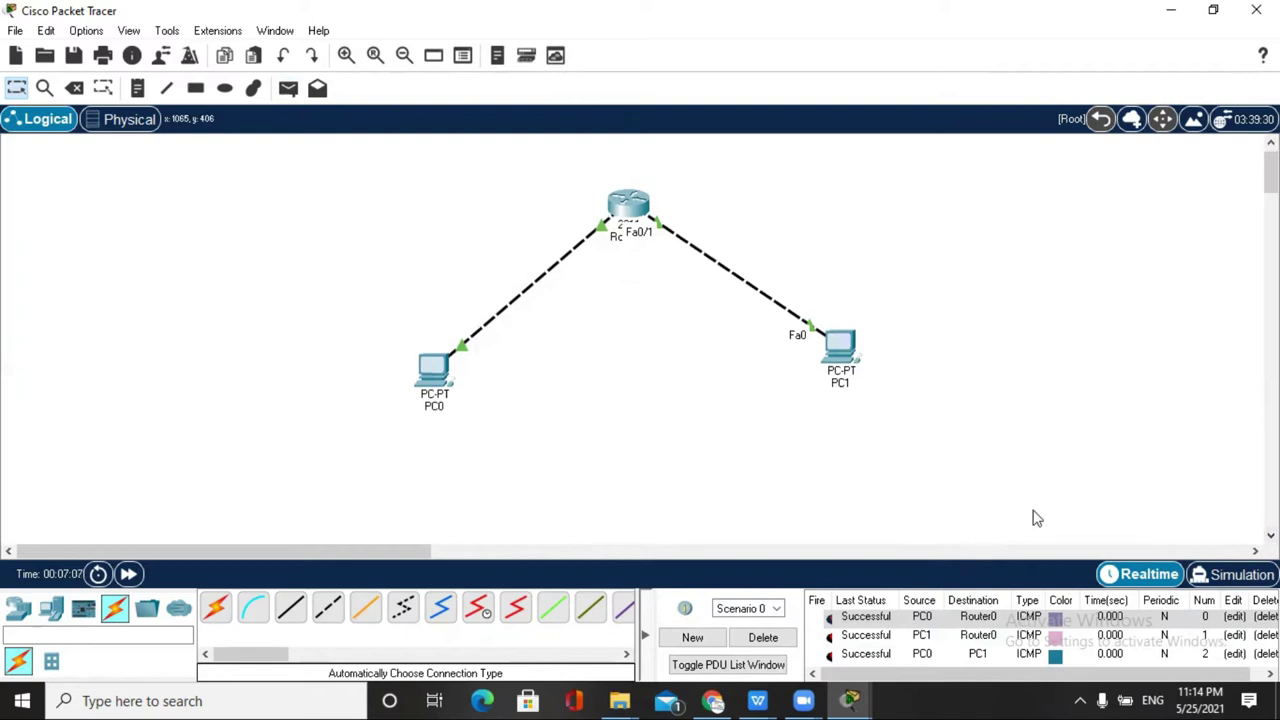
{"action": "left_click", "coordinate": [1196, 671]}
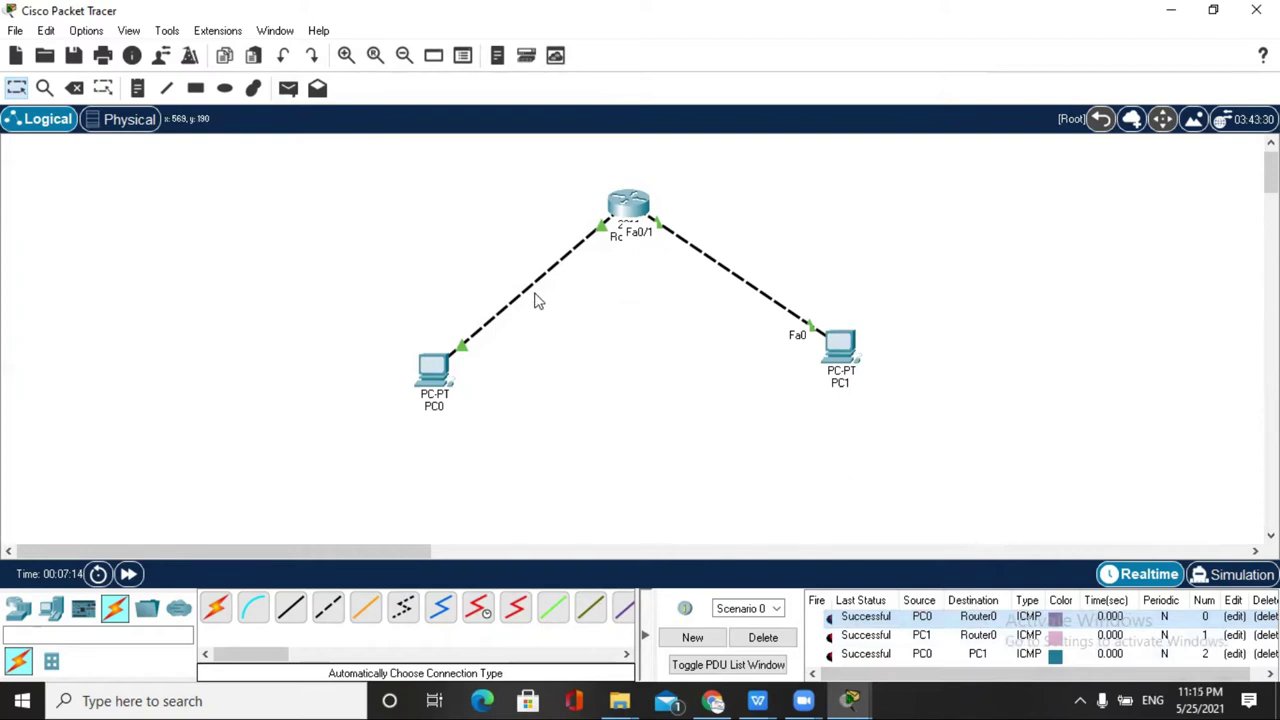
{"action": "left_click_drag", "start_coordinate": [368, 180], "coordinate": [960, 443]}
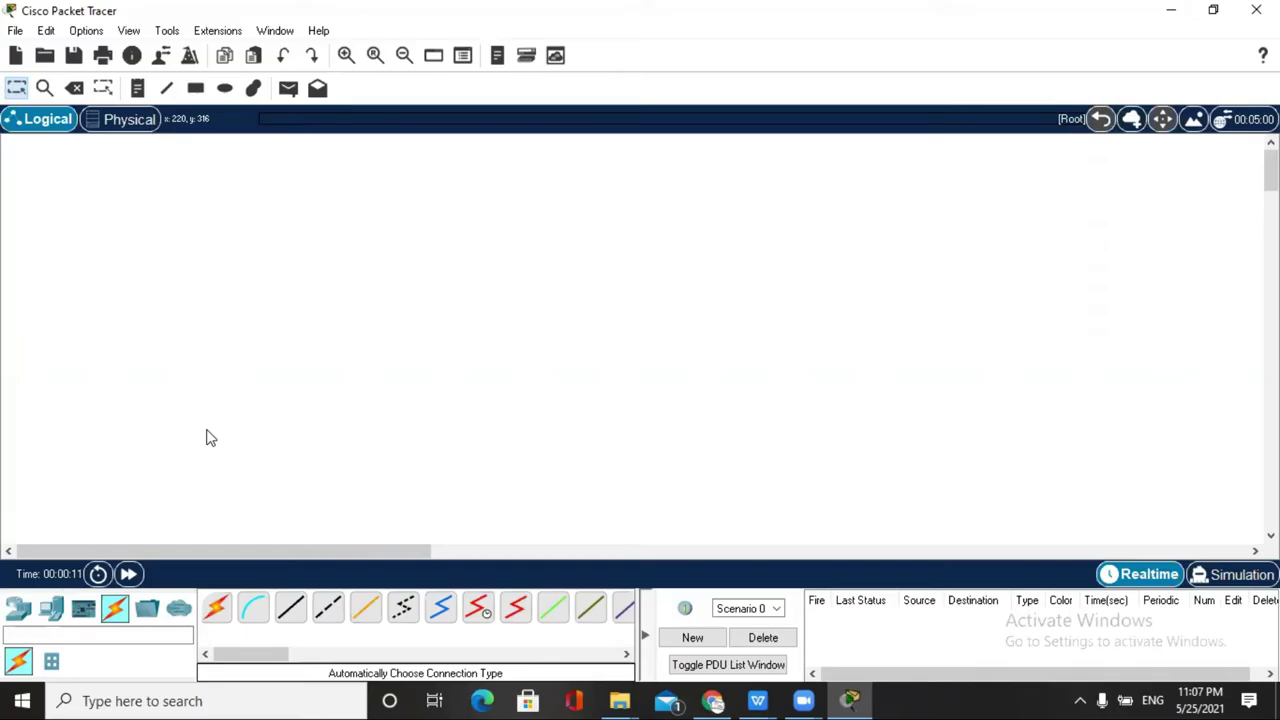
- Place a 2811 router in the upper middle of the empty logical workspace
{"action": "left_click", "coordinate": [18, 610]}
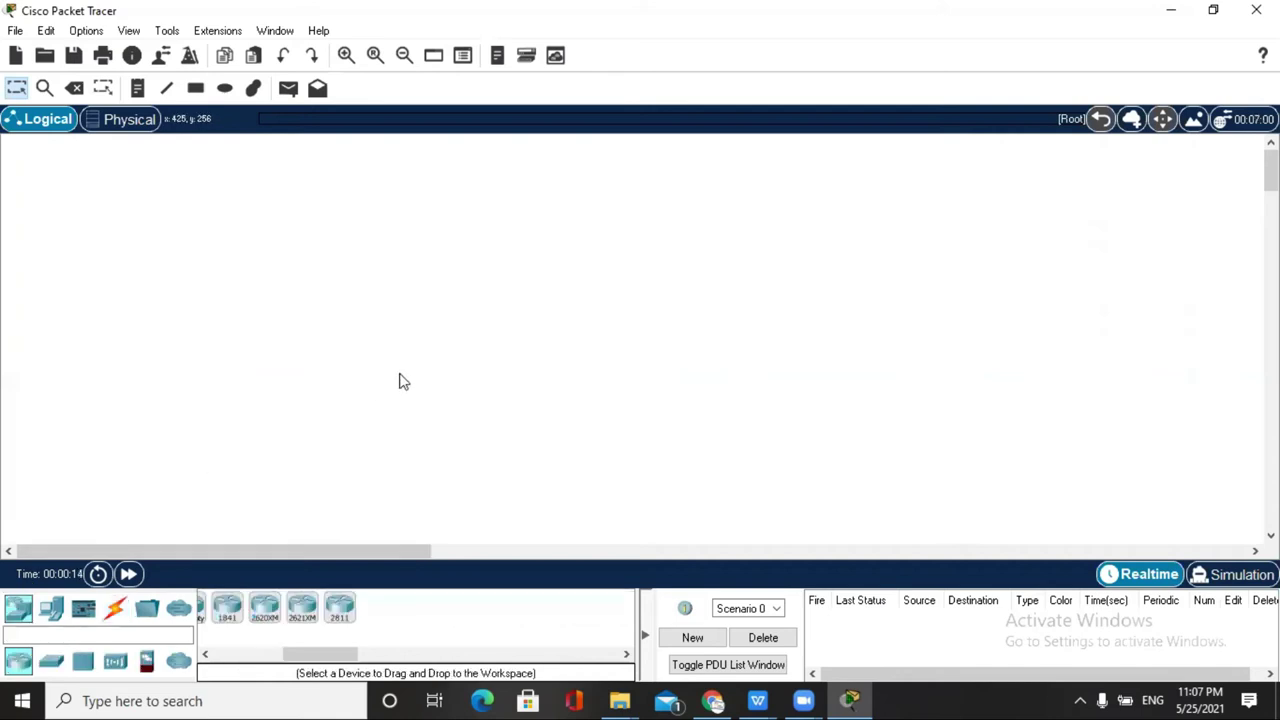
{"action": "left_click", "coordinate": [339, 607]}
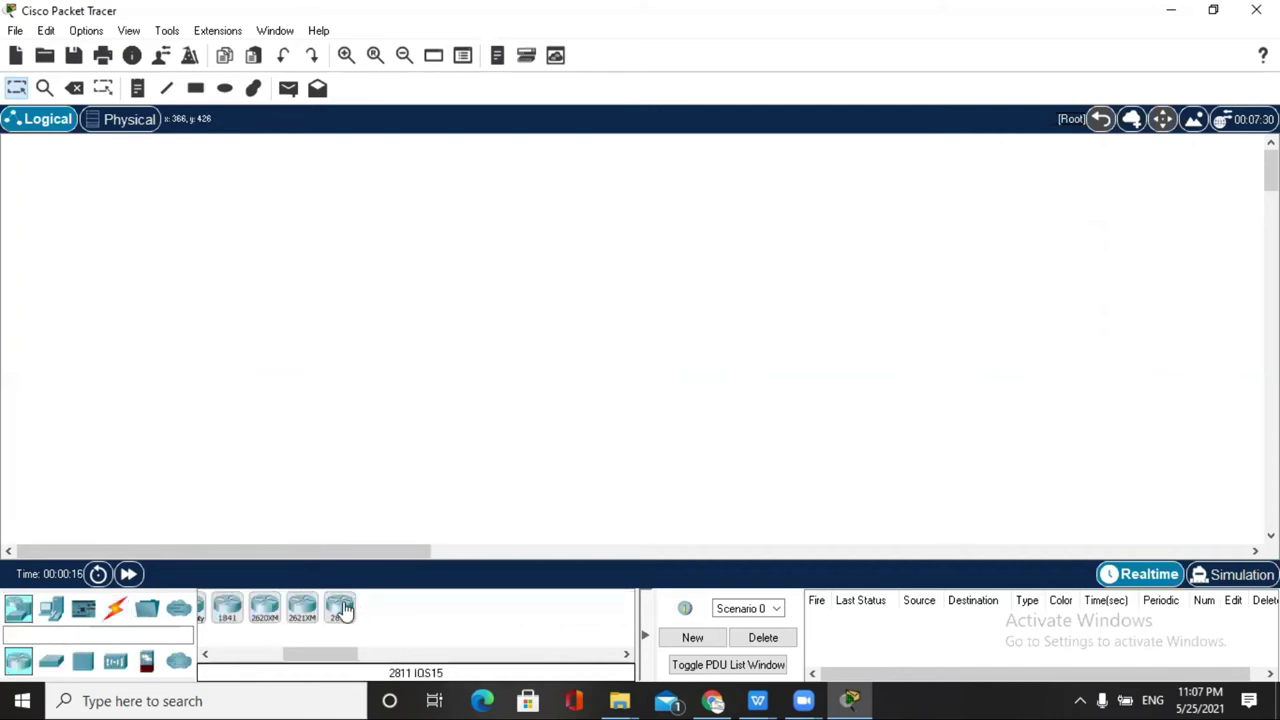
{"action": "left_click", "coordinate": [623, 224]}
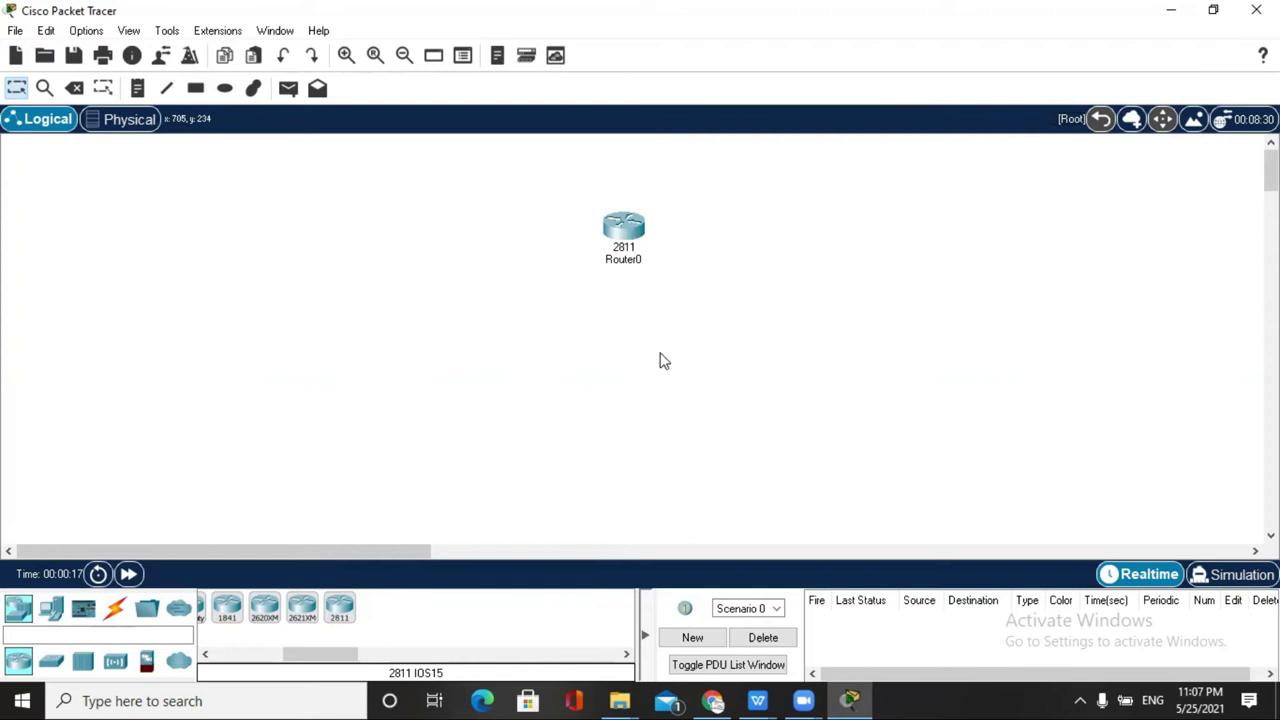
- Place two PCs below Router0, one on each side
{"action": "left_click", "coordinate": [51, 608]}
{"action": "left_click", "coordinate": [215, 607]}
{"action": "left_click", "coordinate": [496, 346]}
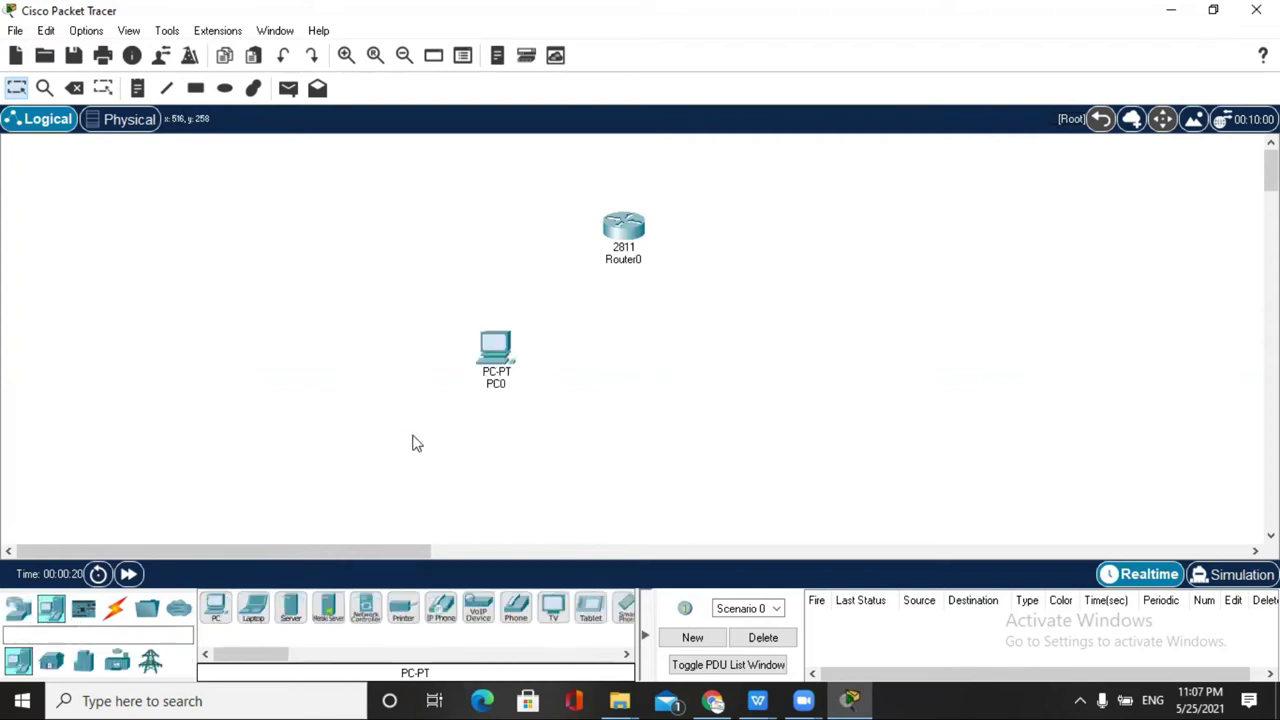
{"action": "left_click", "coordinate": [213, 609]}
{"action": "left_click", "coordinate": [759, 347]}
- Connect PC0 and PC1 to Router0 using the automatic connection type, and move both PCs farther apart
{"action": "left_click", "coordinate": [114, 611]}
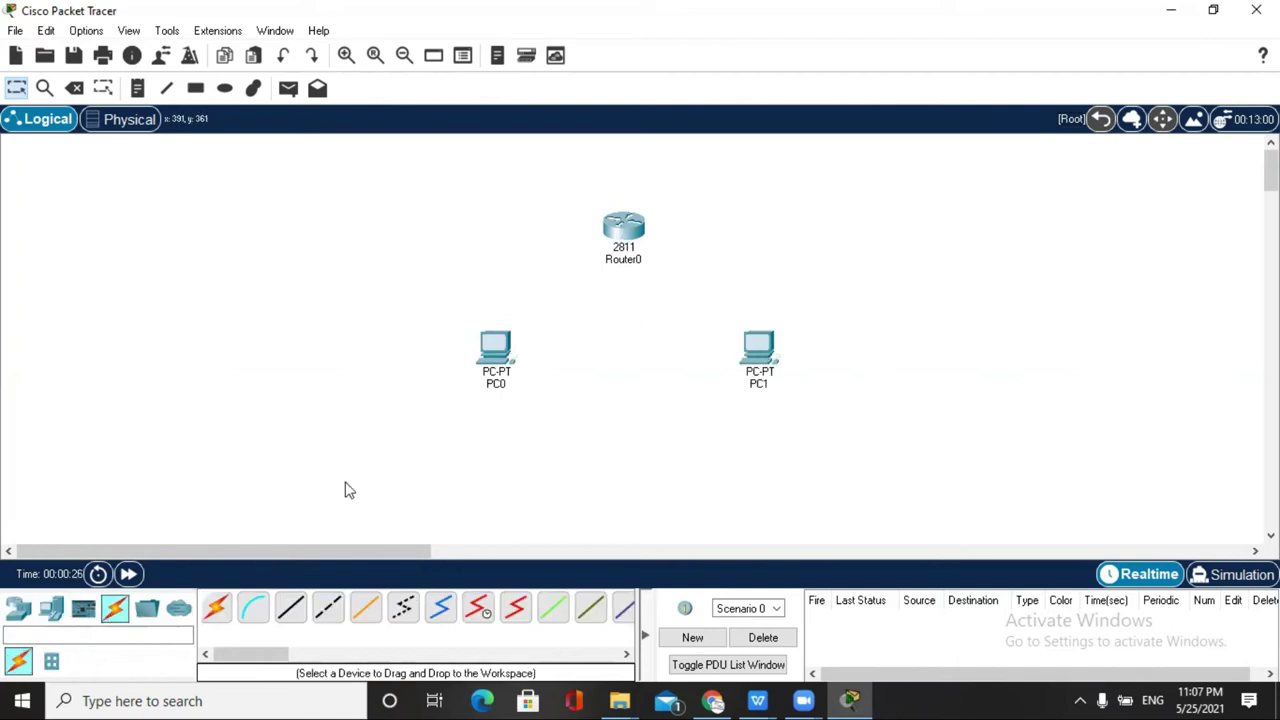
{"action": "left_click", "coordinate": [214, 610]}
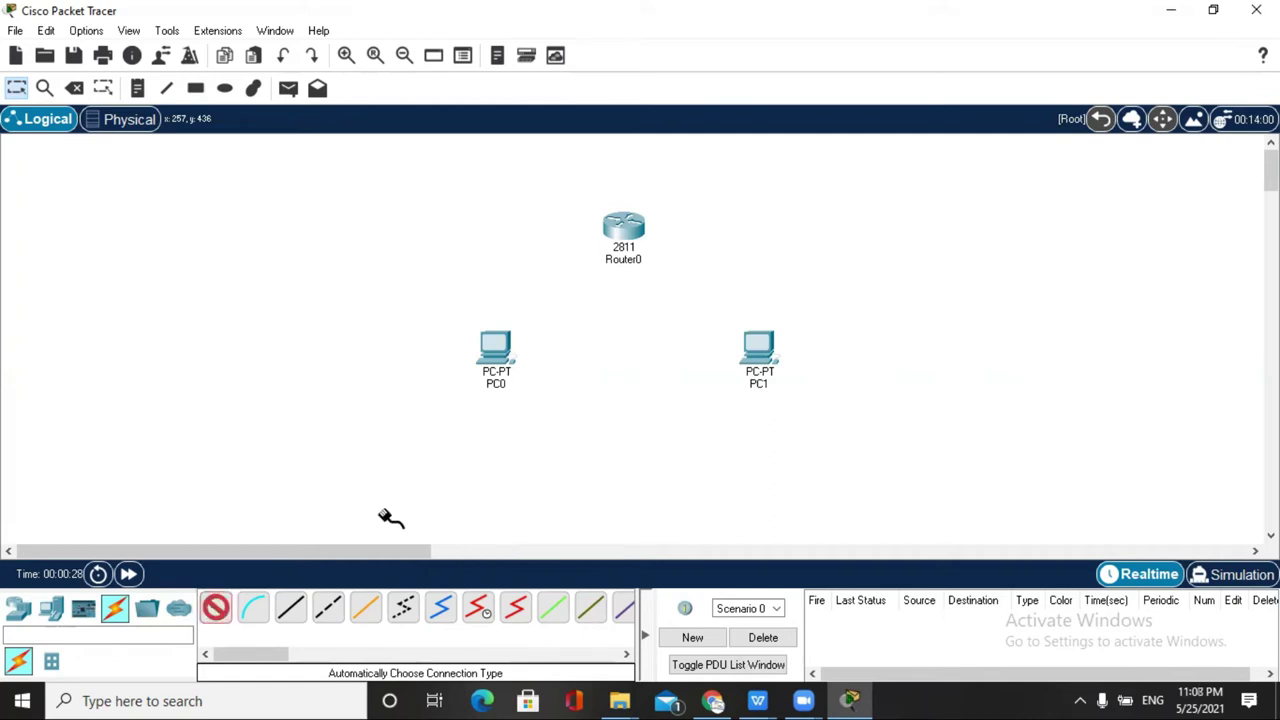
{"action": "left_click", "coordinate": [530, 345]}
{"action": "left_click", "coordinate": [626, 222]}
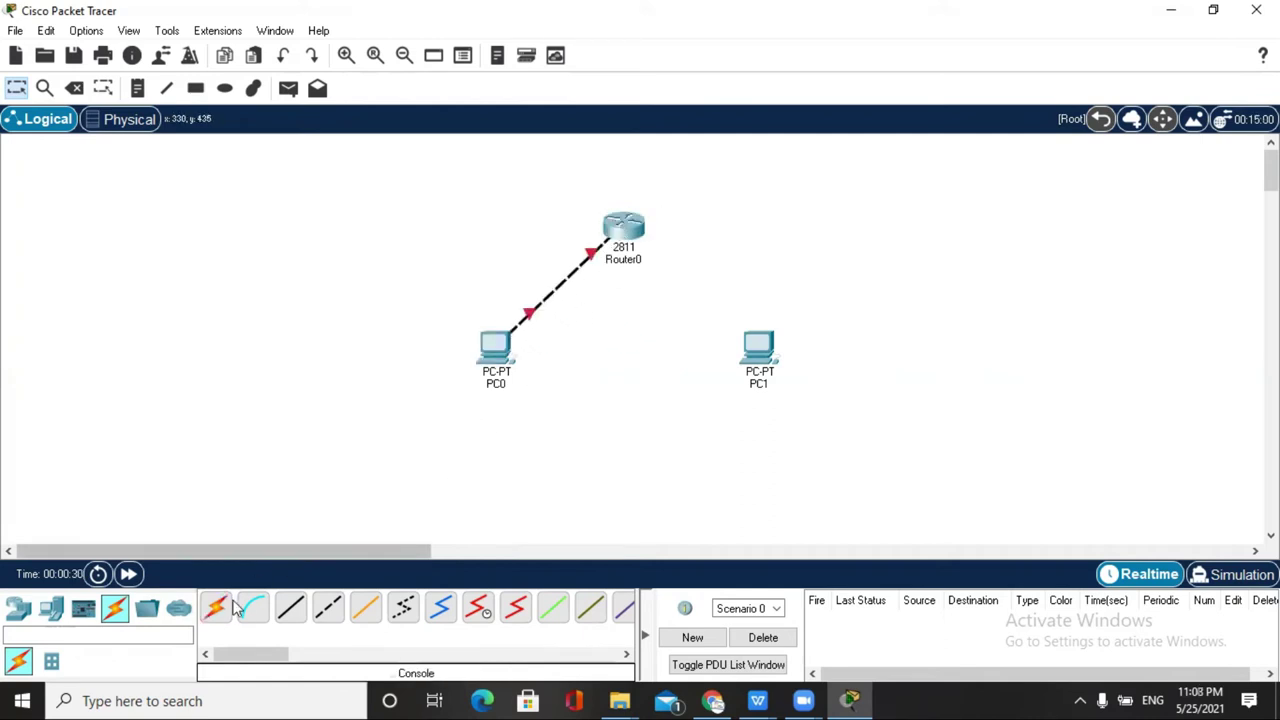
{"action": "left_click", "coordinate": [214, 608]}
{"action": "left_click", "coordinate": [757, 350]}
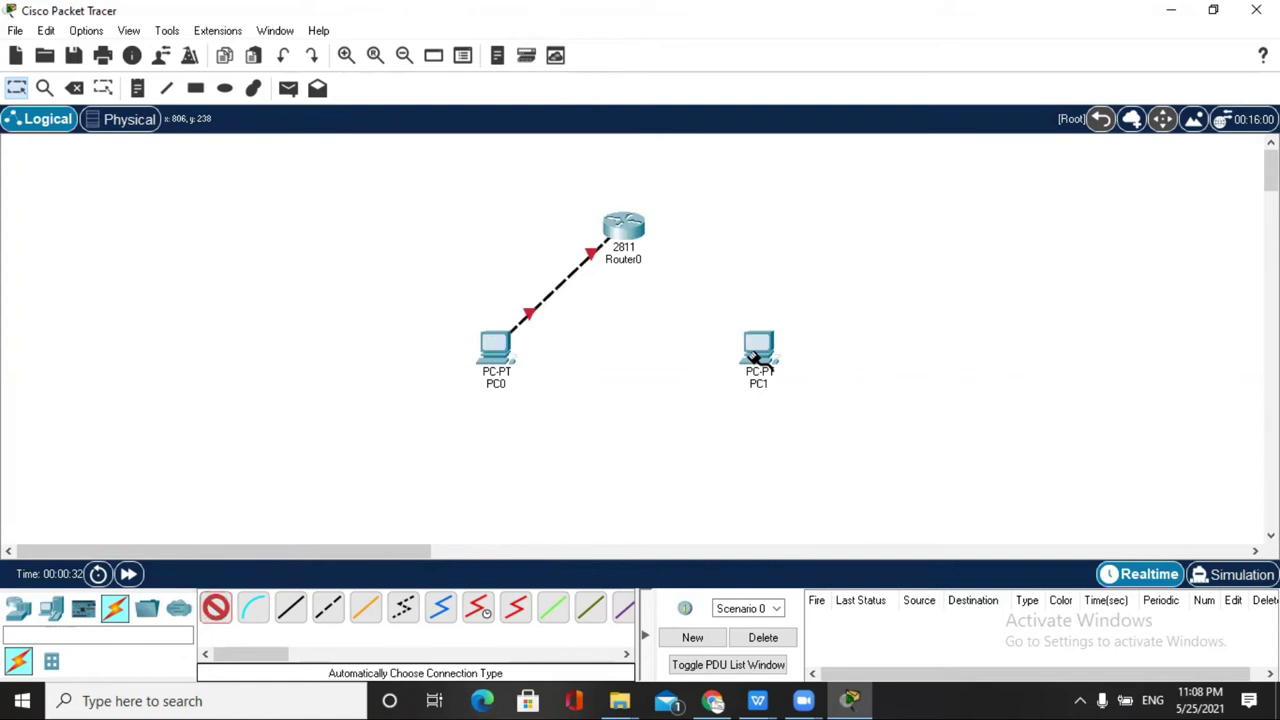
{"action": "left_click", "coordinate": [631, 222]}
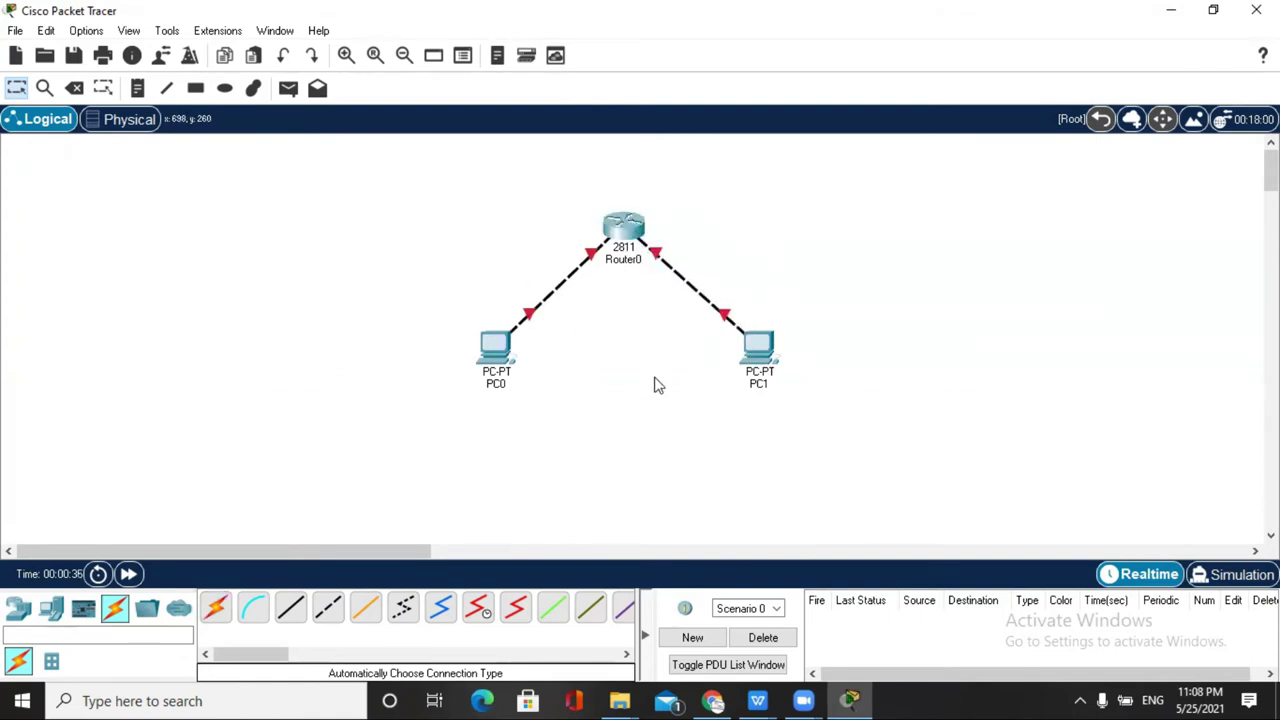
{"action": "left_click_drag", "start_coordinate": [765, 358], "coordinate": [836, 365]}
{"action": "left_click_drag", "start_coordinate": [507, 373], "coordinate": [451, 390]}
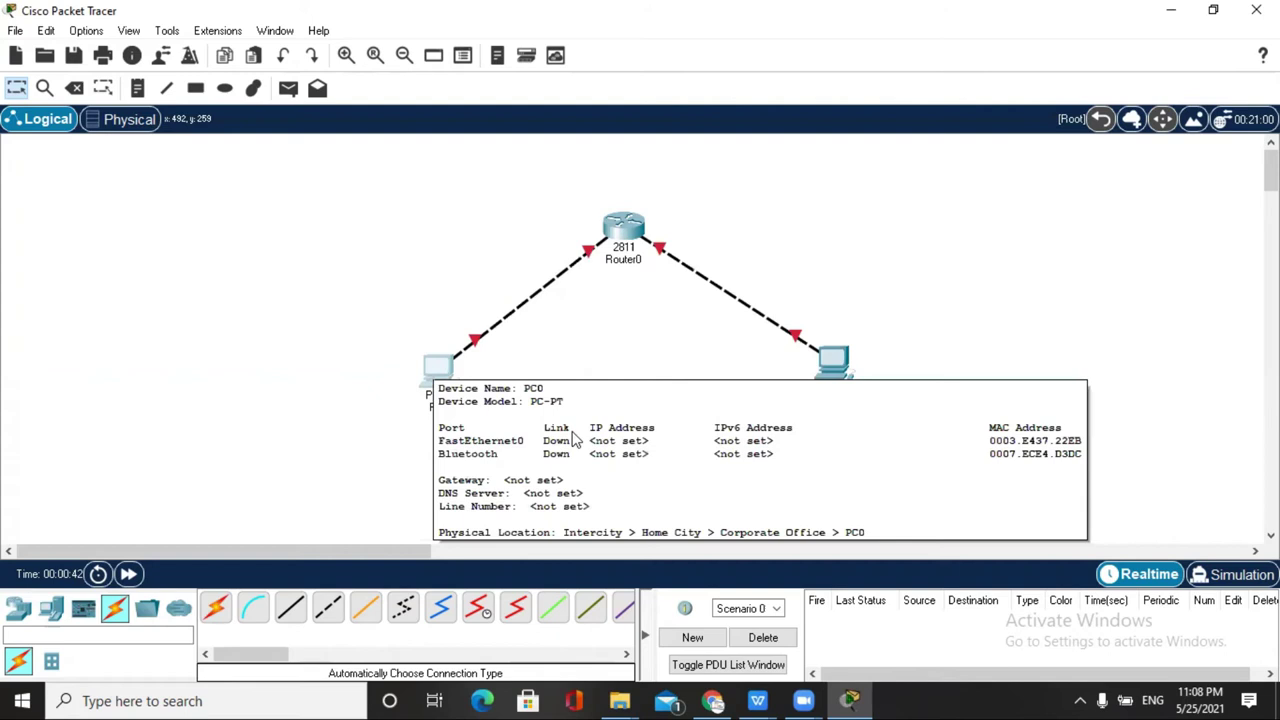
- Set PC0's FastEthernet0 IPv4 address to 192.168.1.1 with subnet mask 255.255.255.0, and close its configuration
{"action": "left_click", "coordinate": [433, 372]}
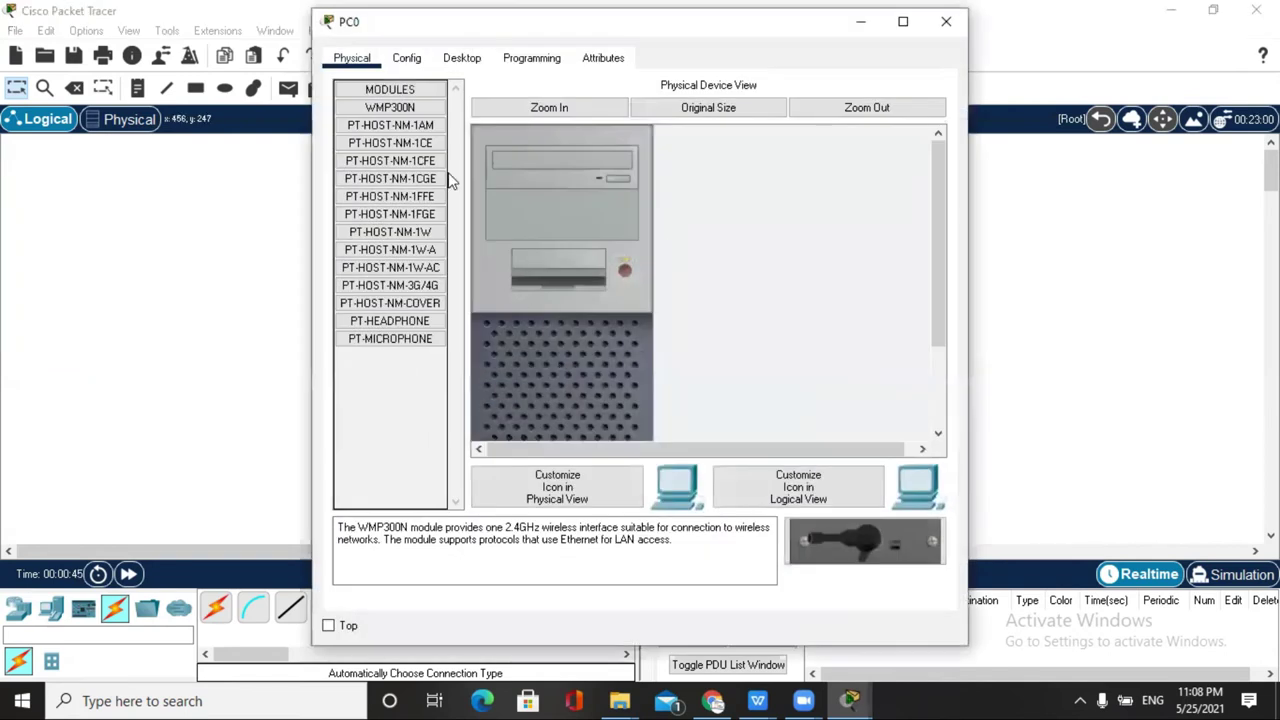
{"action": "left_click", "coordinate": [406, 57]}
{"action": "left_click", "coordinate": [427, 165]}
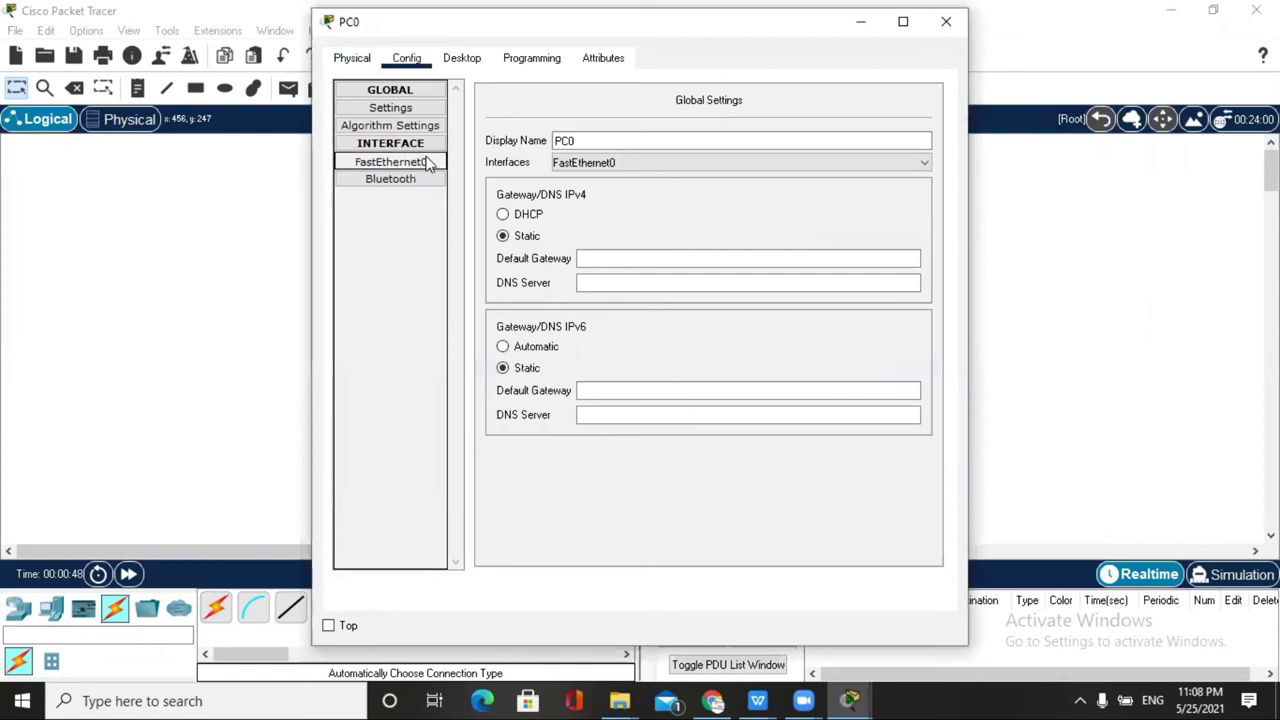
{"action": "left_click", "coordinate": [743, 247]}
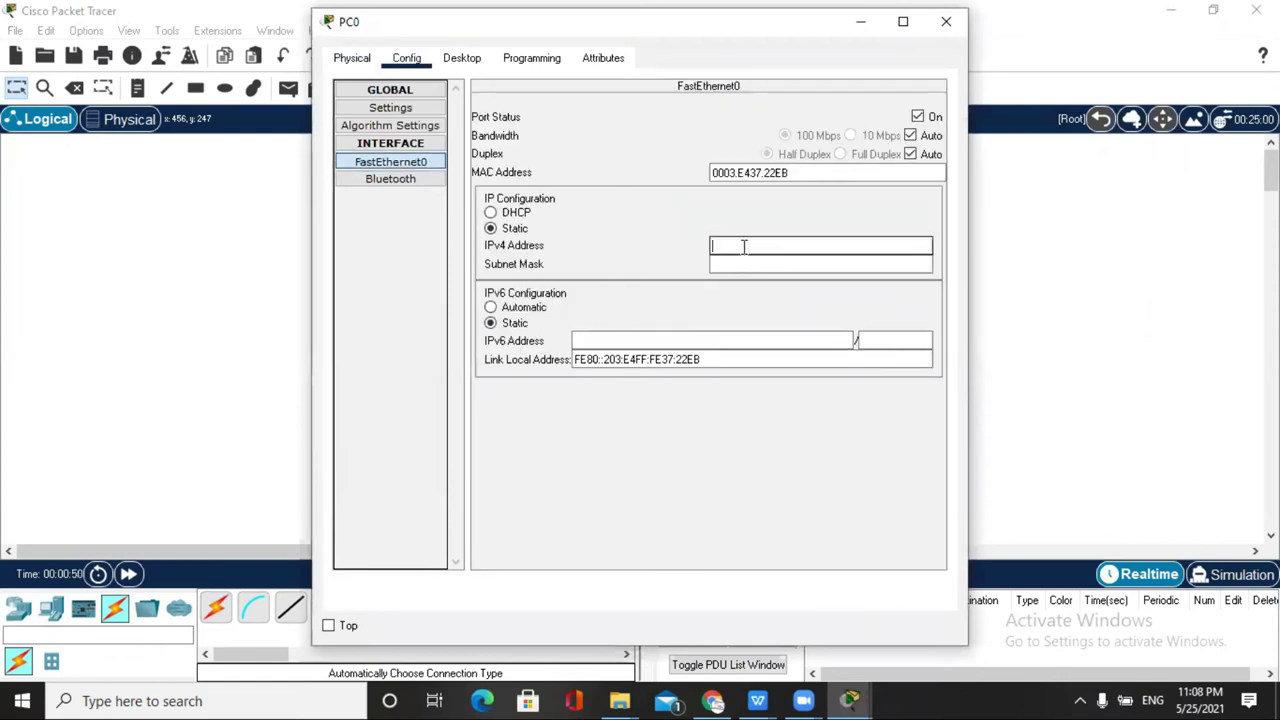
{"action": "type", "text": "192.168.1.1"}
{"action": "left_click", "coordinate": [757, 262]}
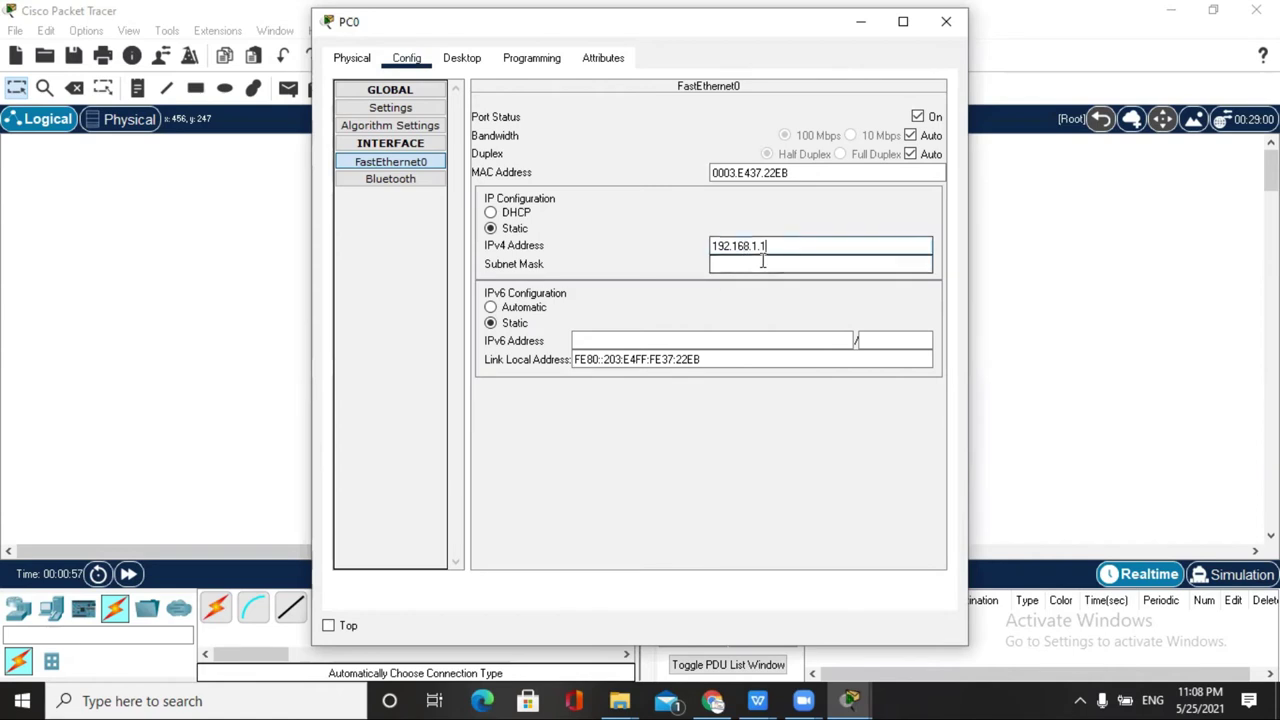
{"action": "left_click_drag", "start_coordinate": [803, 246], "coordinate": [643, 237]}
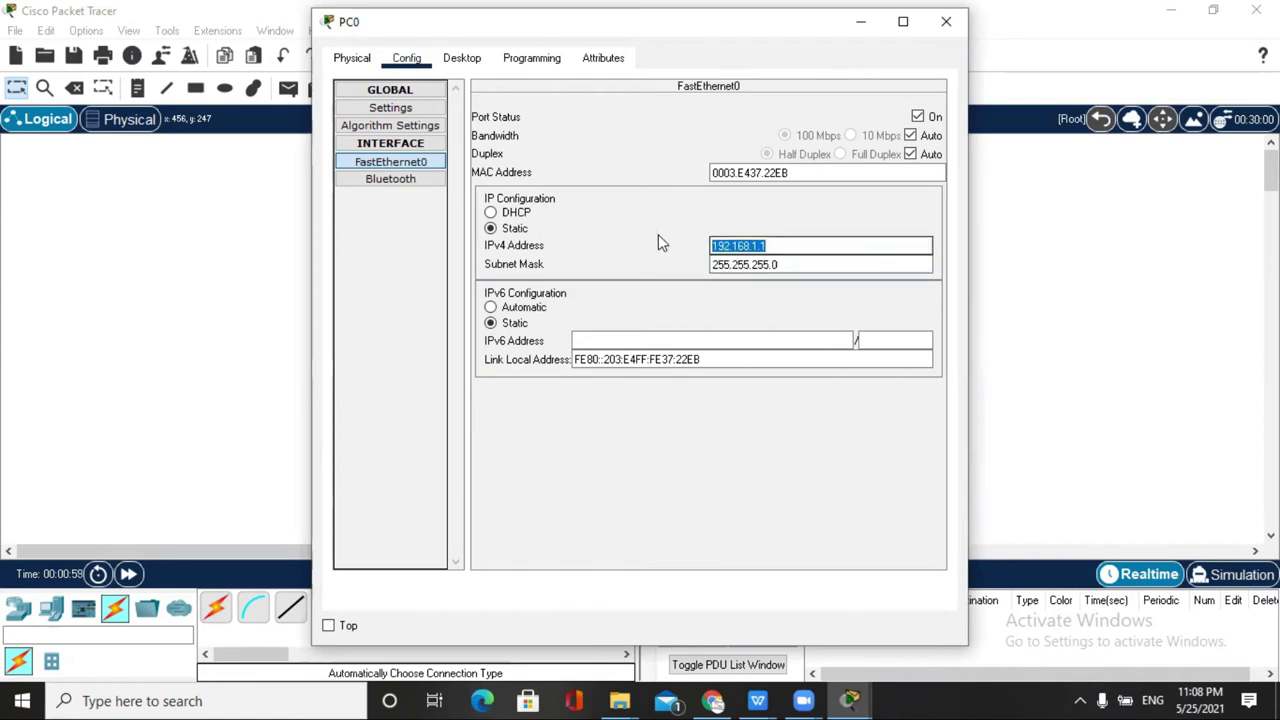
{"action": "left_click", "coordinate": [946, 21]}
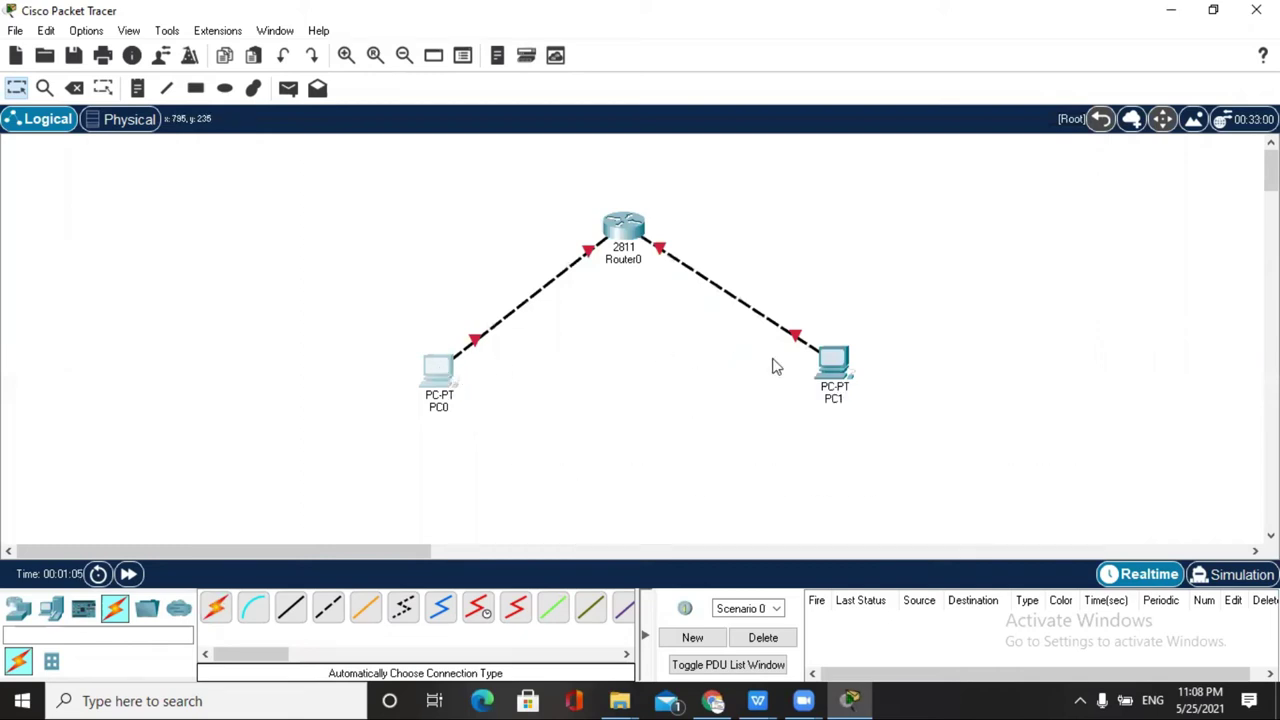
- Set PC1's FastEthernet0 IPv4 address to 192.168.2.1 with subnet mask 255.255.255.0, and close its configuration
{"action": "left_click", "coordinate": [836, 365]}
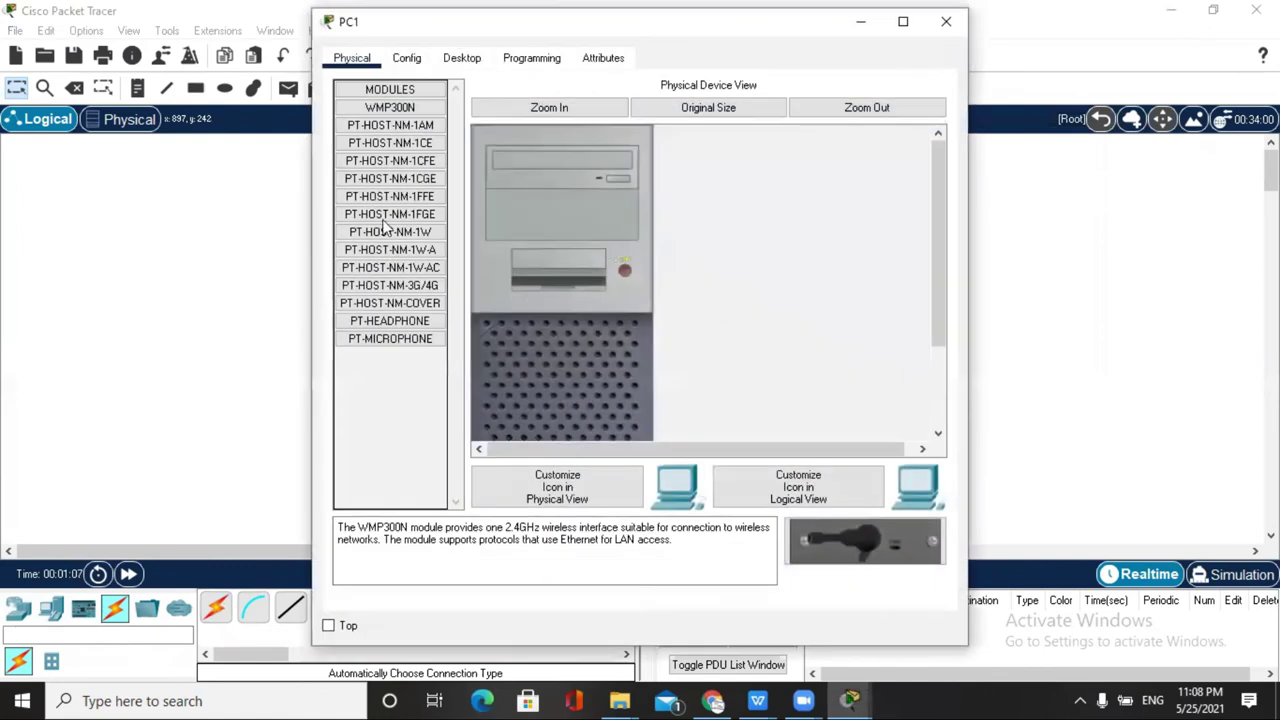
{"action": "left_click", "coordinate": [418, 65]}
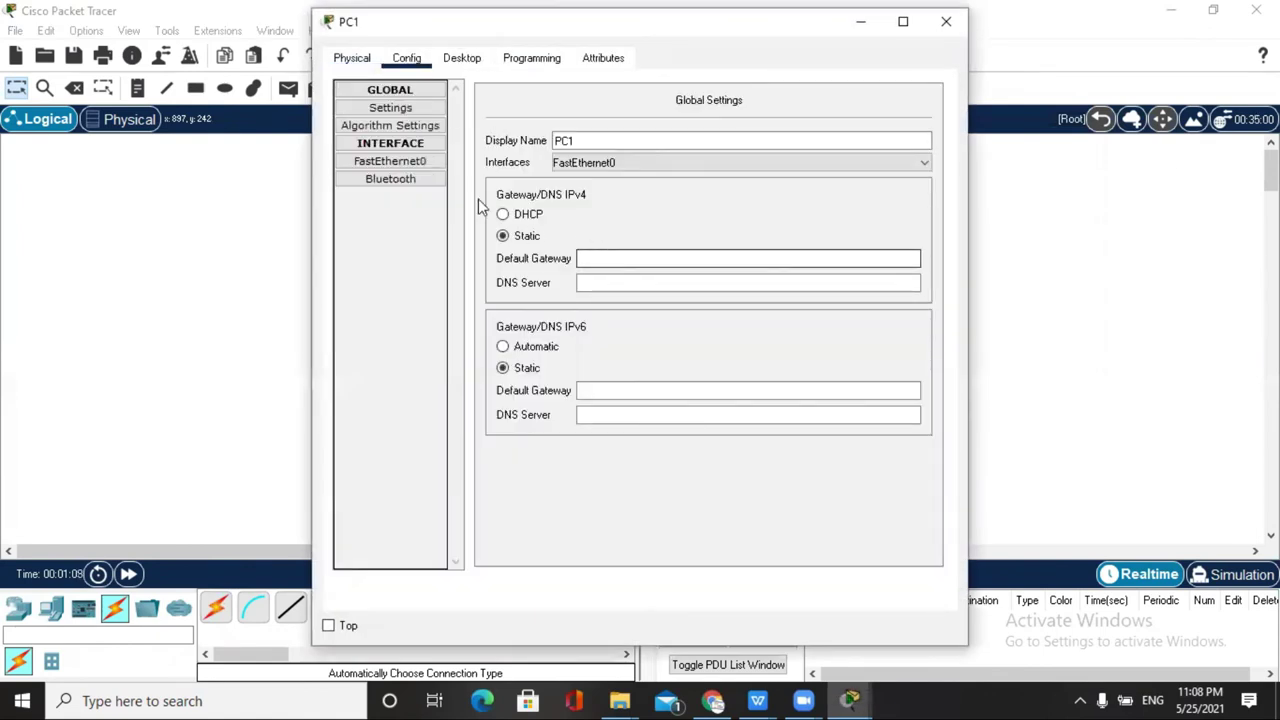
{"action": "left_click", "coordinate": [418, 166]}
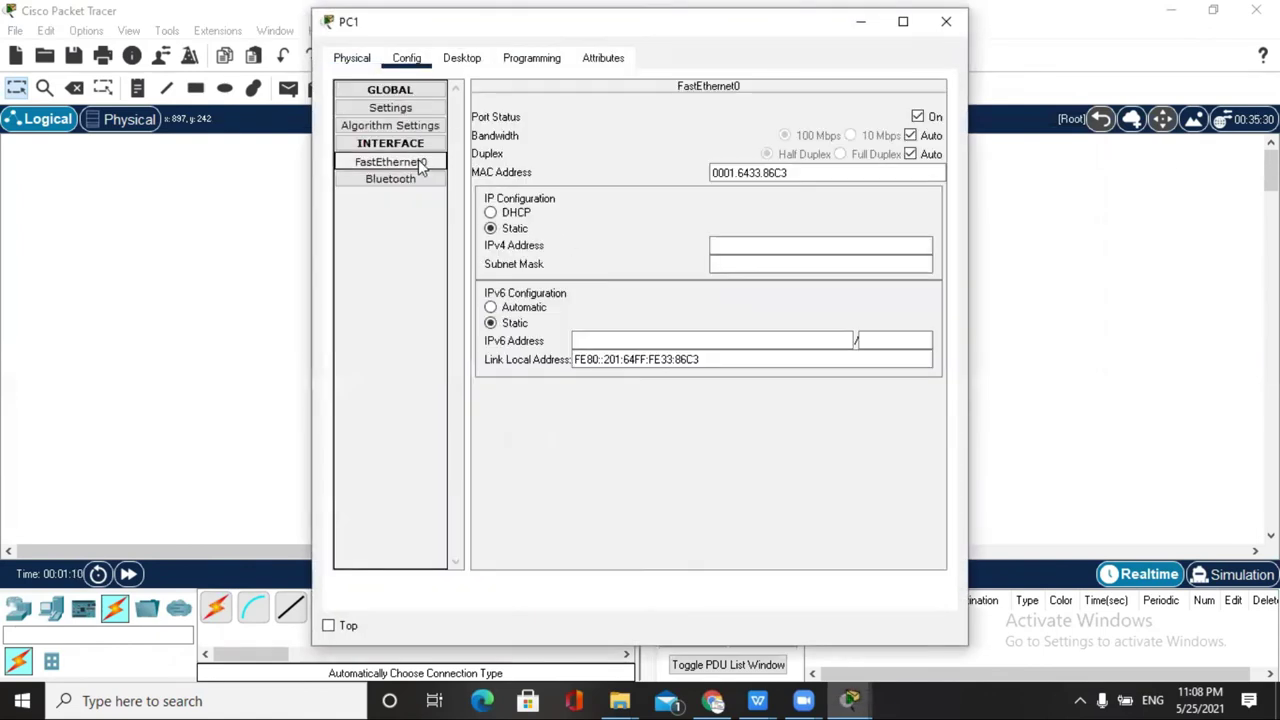
{"action": "left_click", "coordinate": [775, 244]}
{"action": "type", "text": "192.168.2.1"}
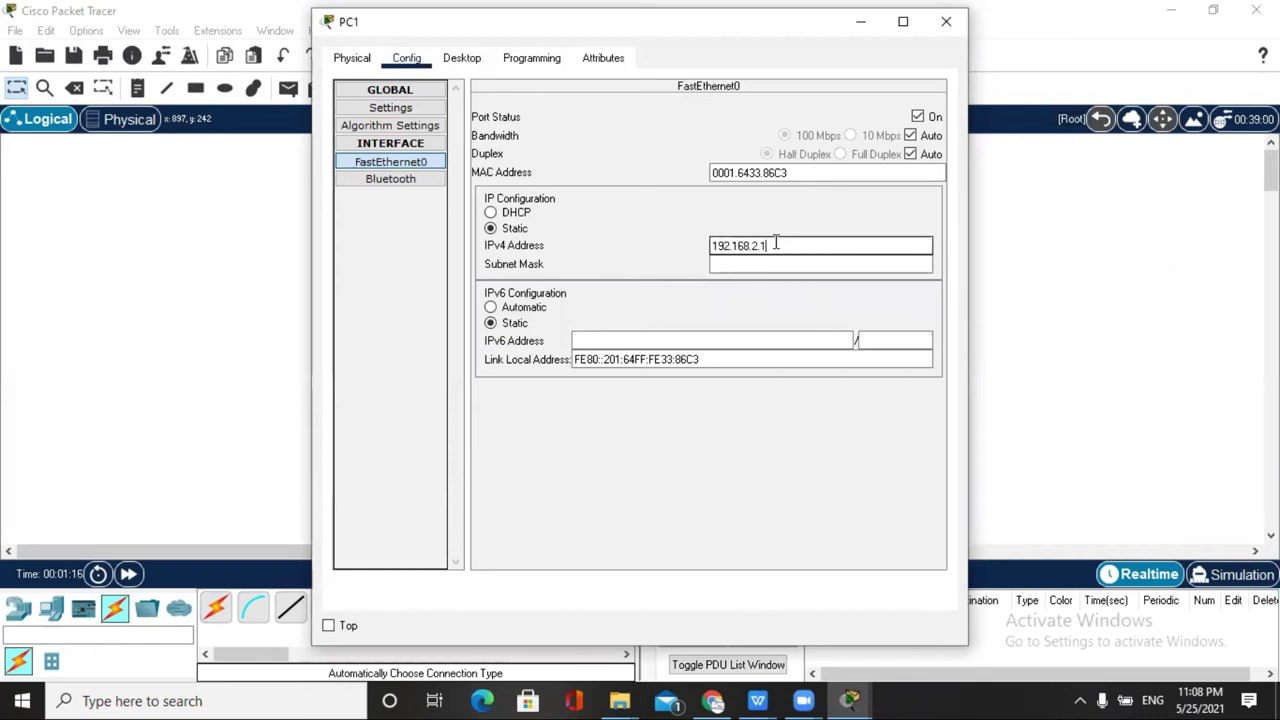
{"action": "left_click", "coordinate": [766, 266]}
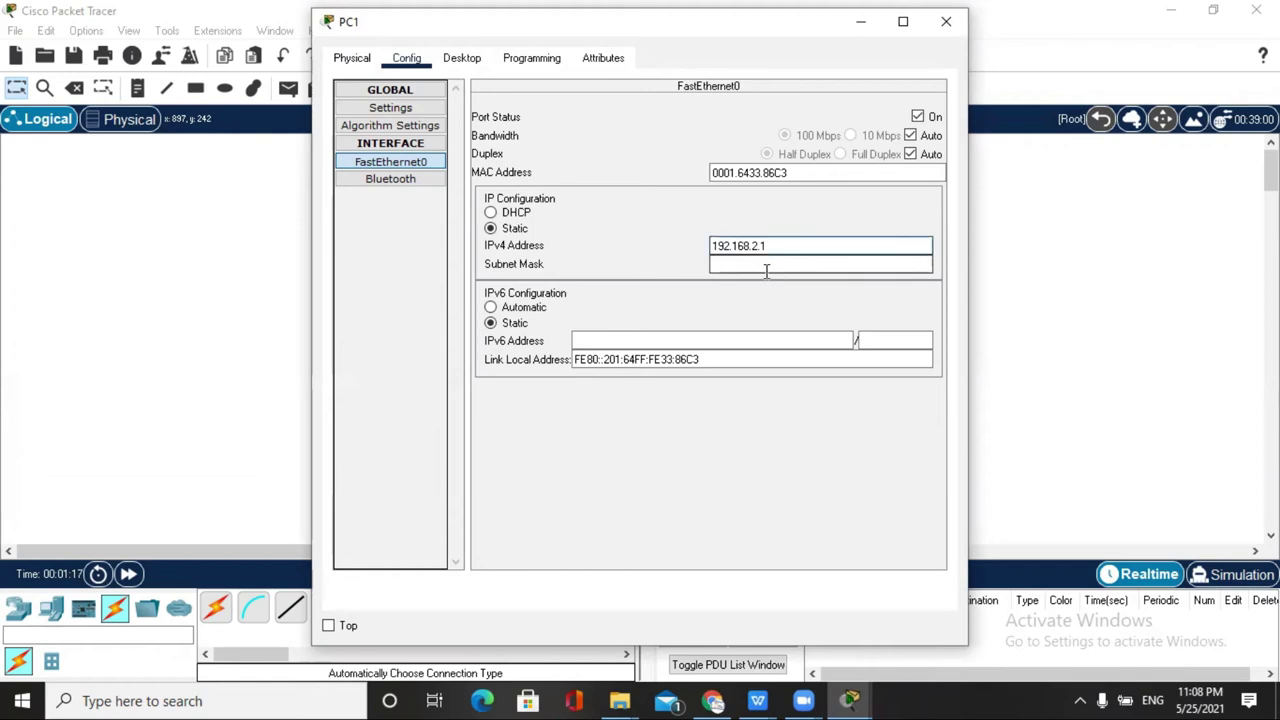
{"action": "left_click", "coordinate": [782, 246]}
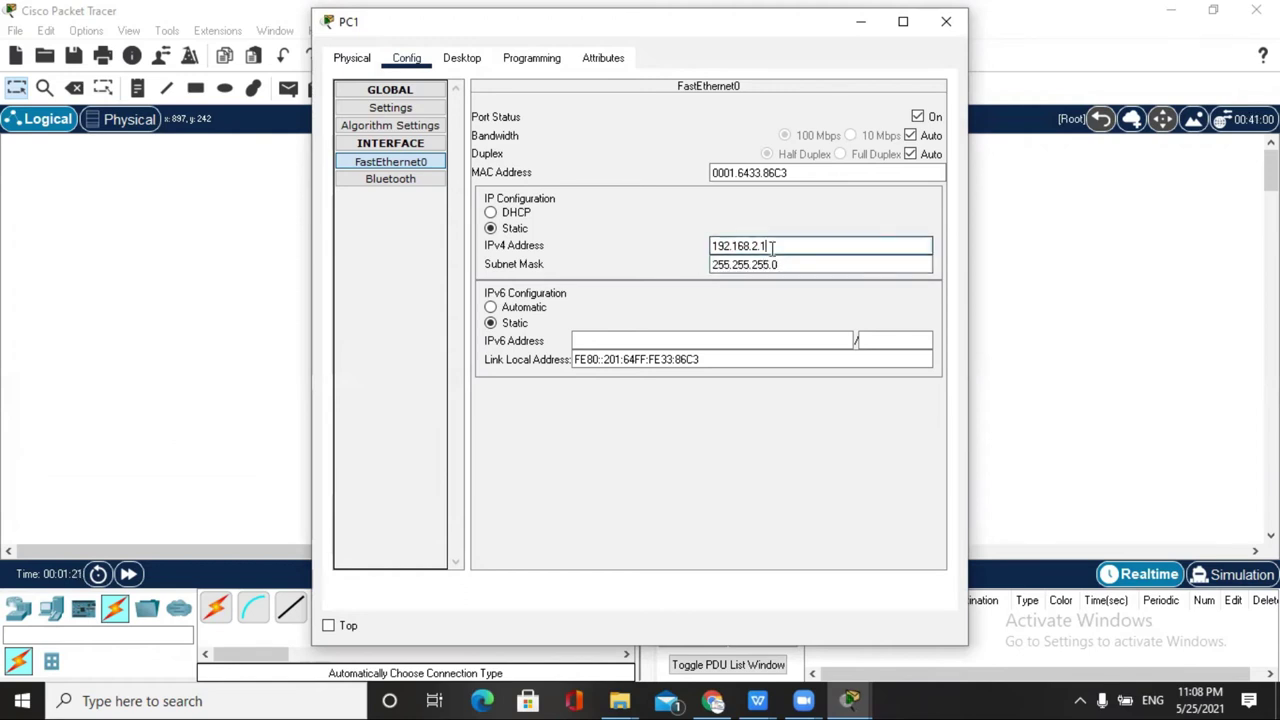
{"action": "left_click", "coordinate": [945, 22]}
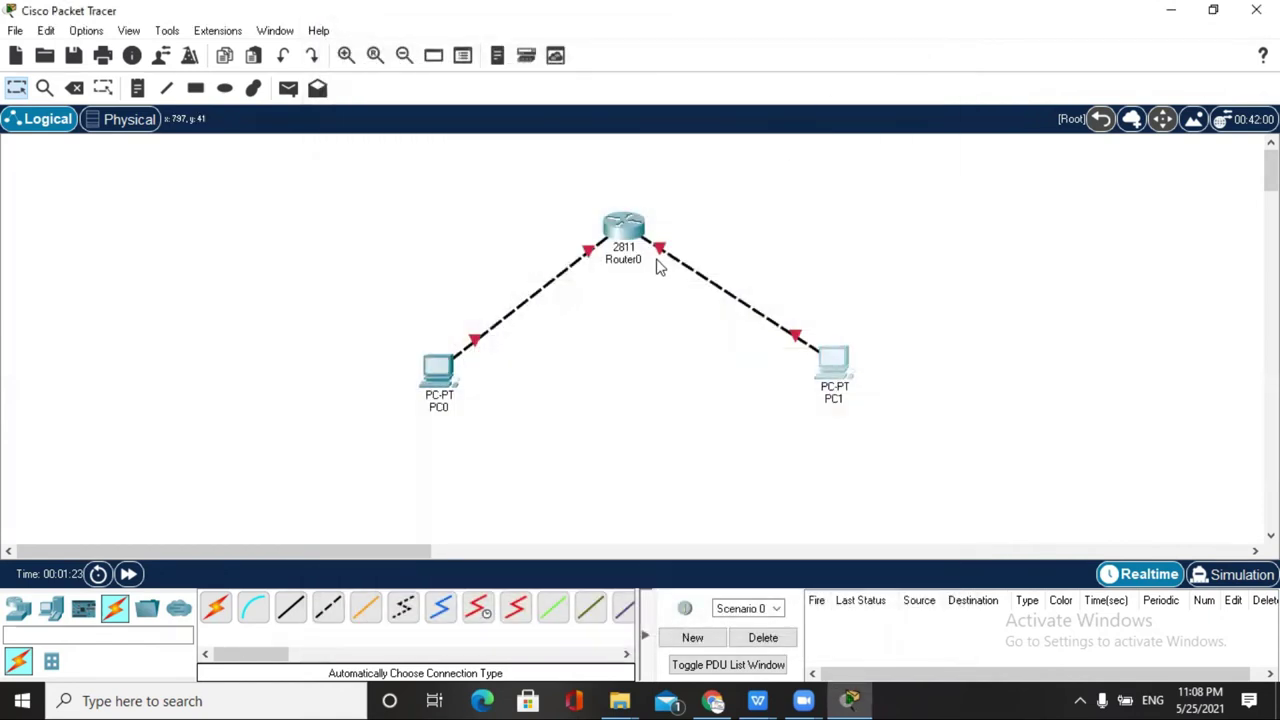
- Set PC0's IPv4 default gateway to 192.168.1.2 in its global settings
{"action": "left_click", "coordinate": [443, 370]}
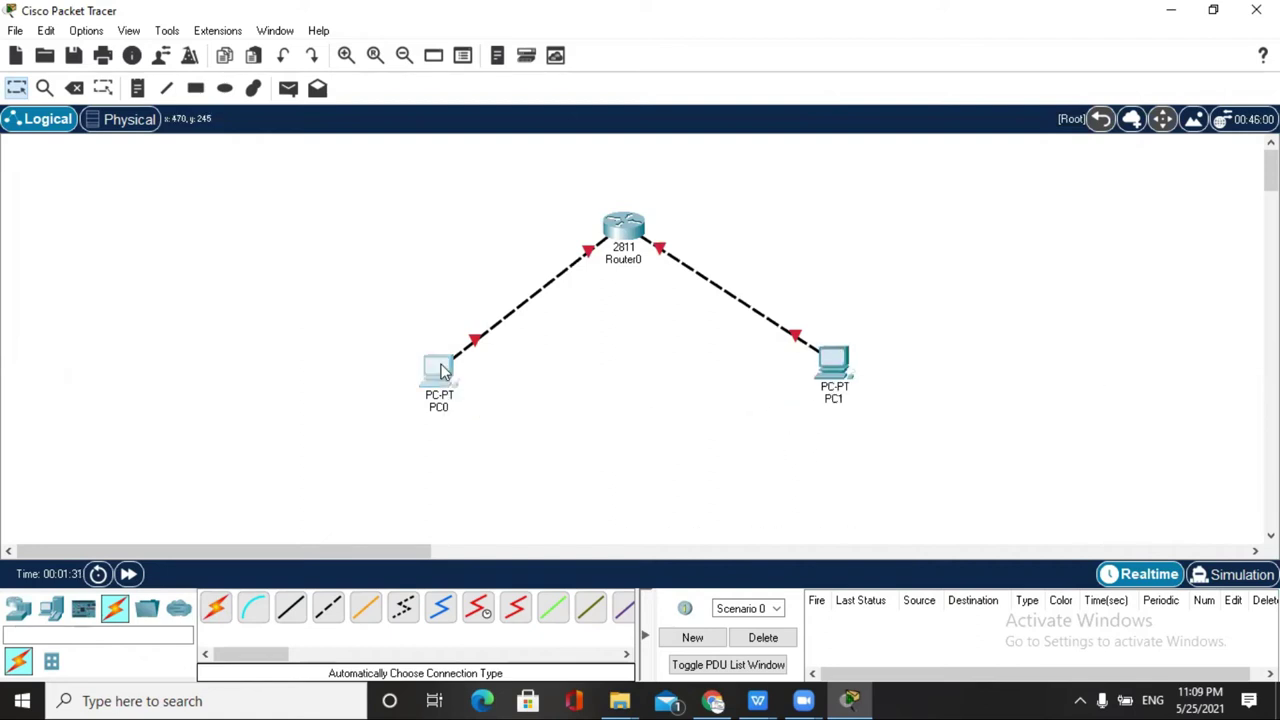
{"action": "left_click", "coordinate": [608, 259]}
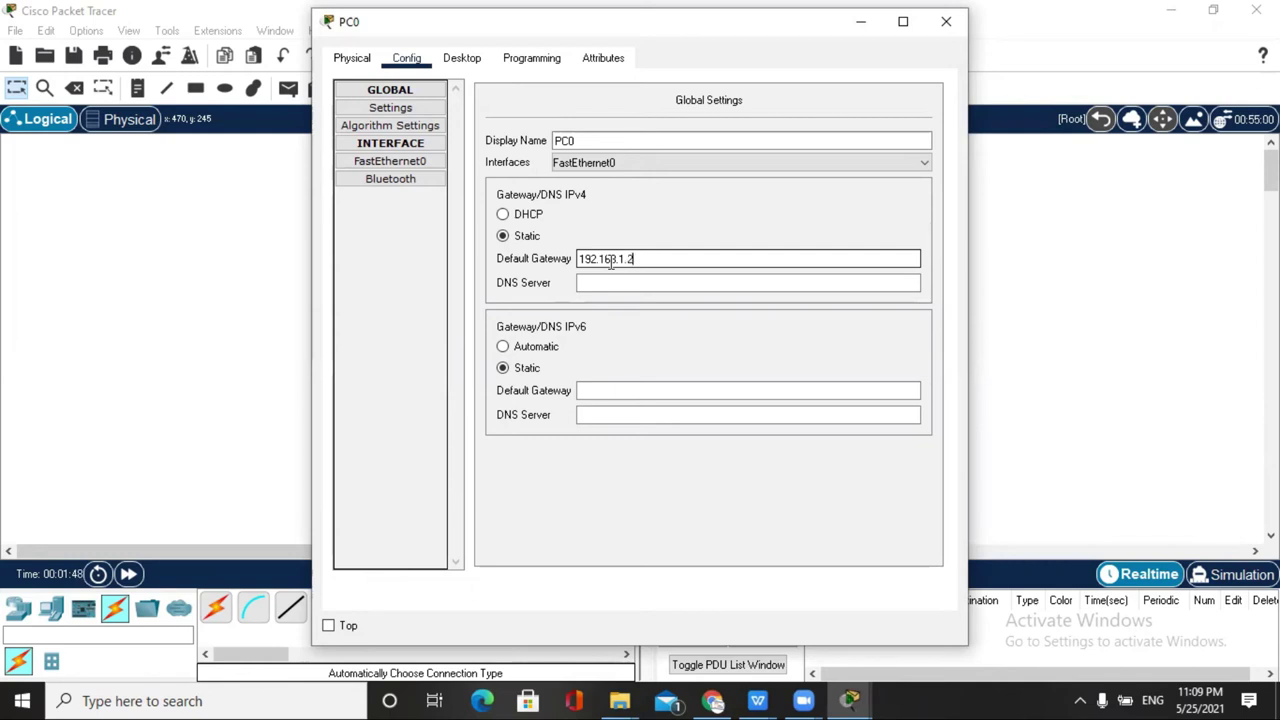
{"action": "left_click", "coordinate": [663, 283]}
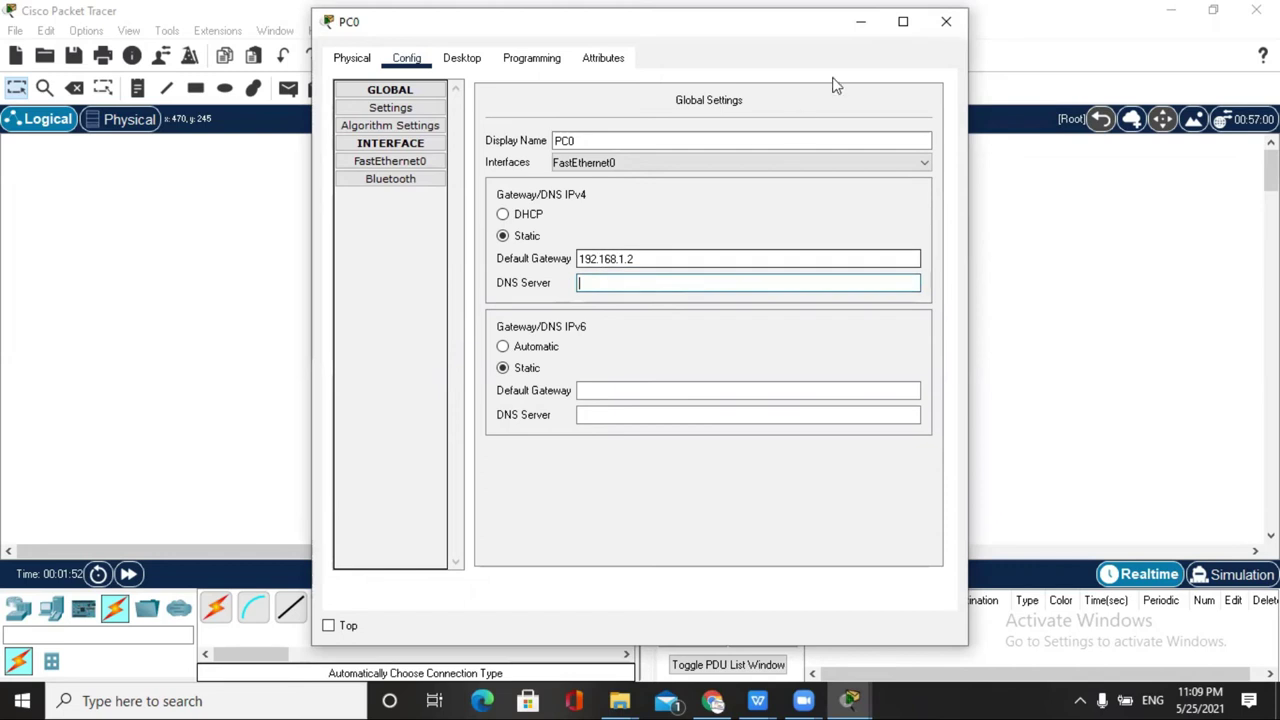
- Compare PC0's FastEthernet0 IP address with its default gateway, and close its configuration
{"action": "left_click_drag", "start_coordinate": [826, 21], "coordinate": [1005, 28]}
{"action": "left_click", "coordinate": [577, 170]}
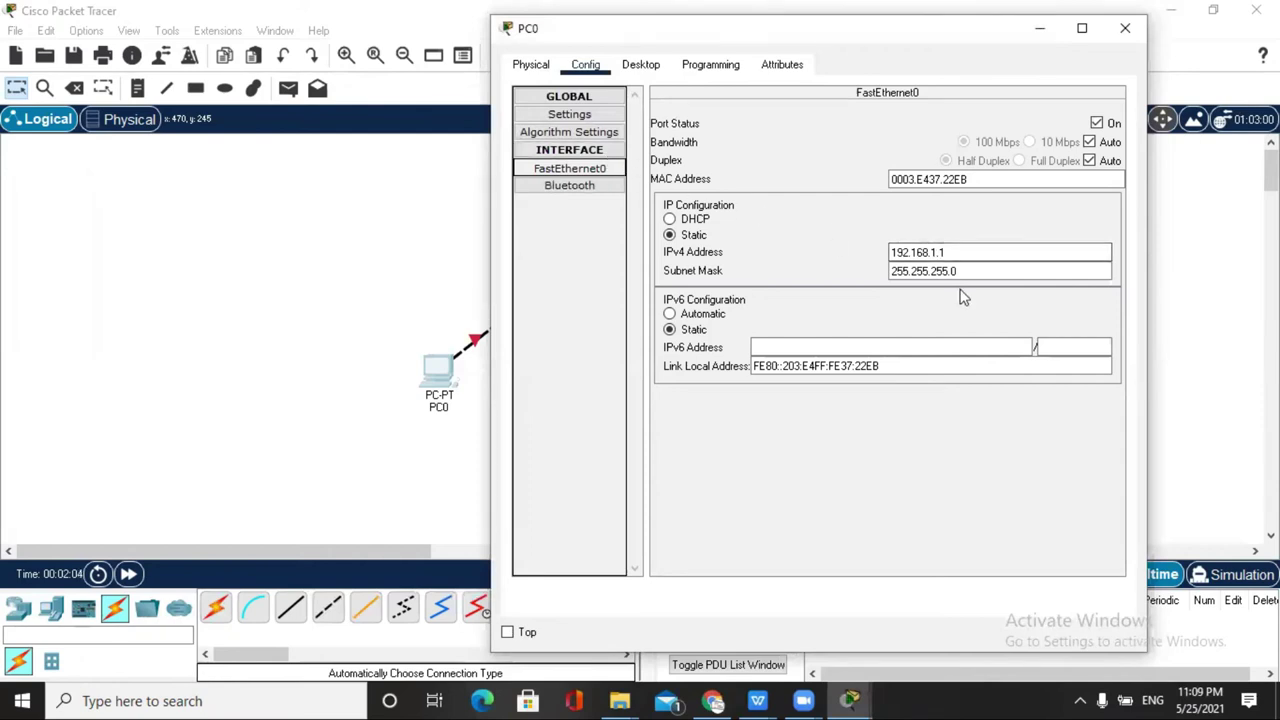
{"action": "left_click", "coordinate": [889, 253]}
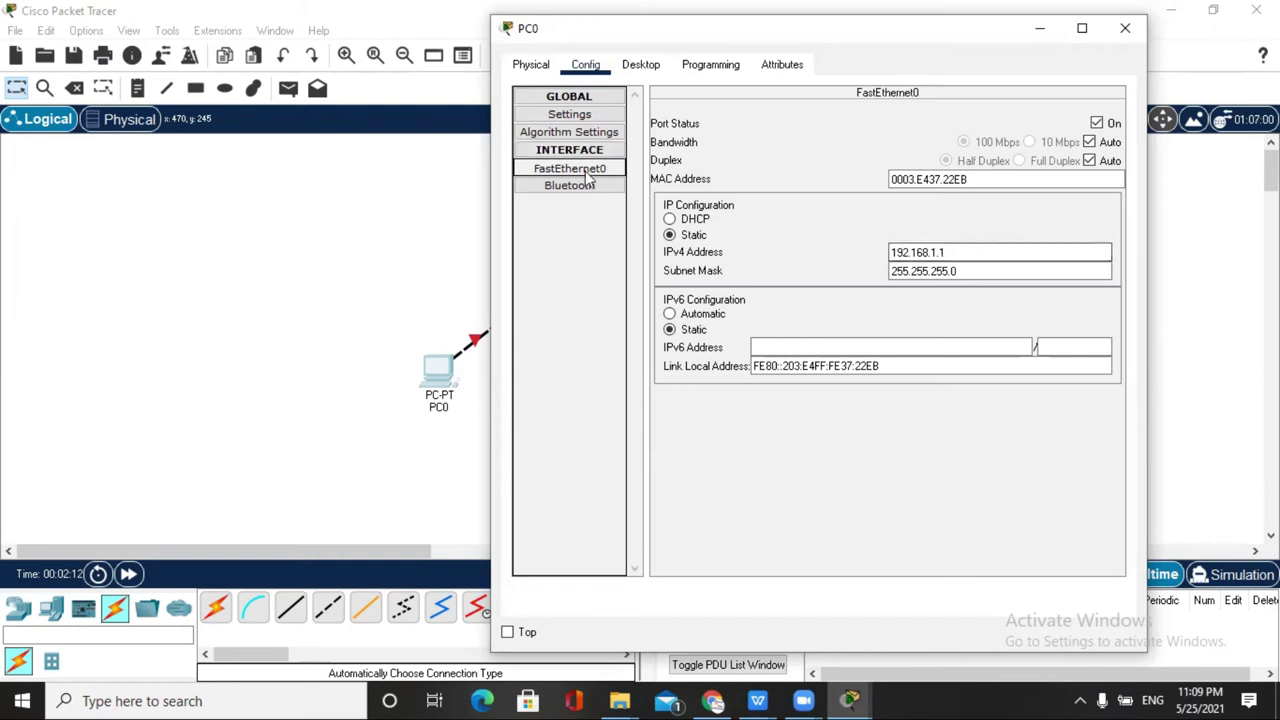
{"action": "left_click", "coordinate": [589, 97]}
{"action": "left_click", "coordinate": [589, 97]}
{"action": "left_click", "coordinate": [586, 115]}
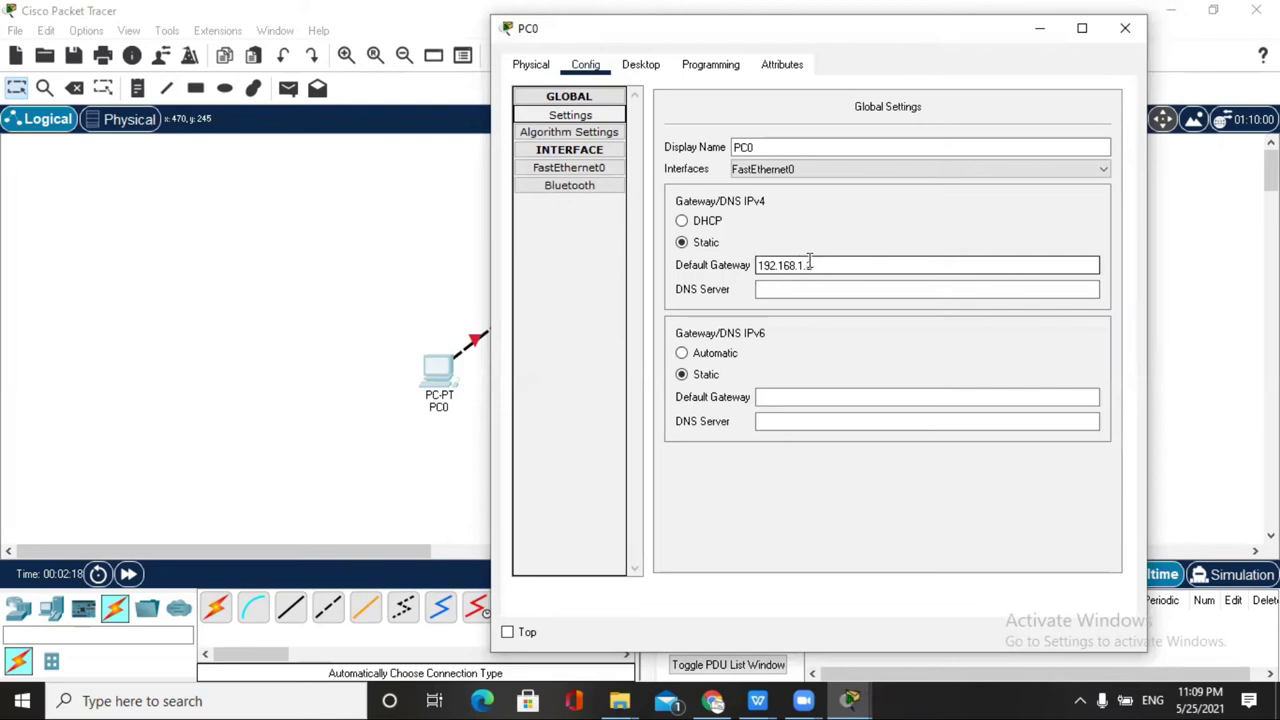
{"action": "left_click", "coordinate": [1125, 28]}
- Set PC1's IPv4 default gateway to 192.168.2.3 in its global settings, and close its configuration
{"action": "left_click", "coordinate": [834, 372]}
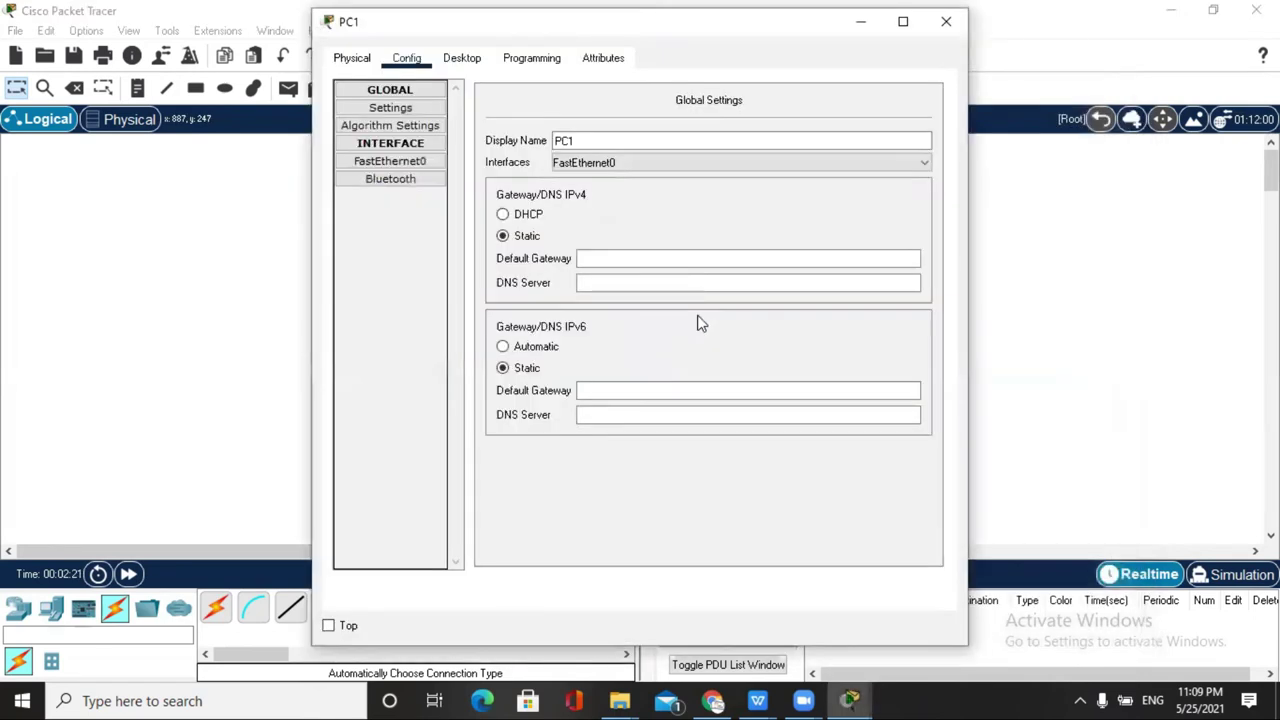
{"action": "left_click", "coordinate": [420, 162]}
{"action": "left_click", "coordinate": [775, 246]}
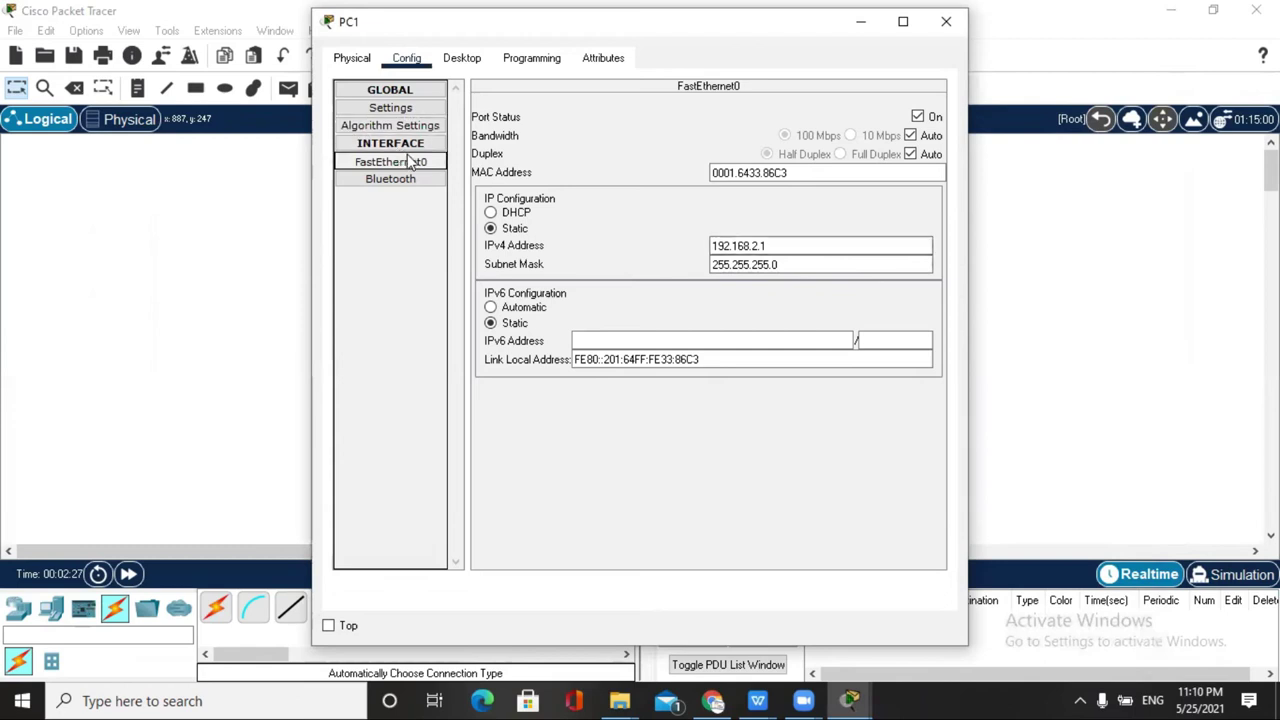
{"action": "left_click", "coordinate": [410, 108]}
{"action": "left_click", "coordinate": [694, 256]}
{"action": "type", "text": "19"}
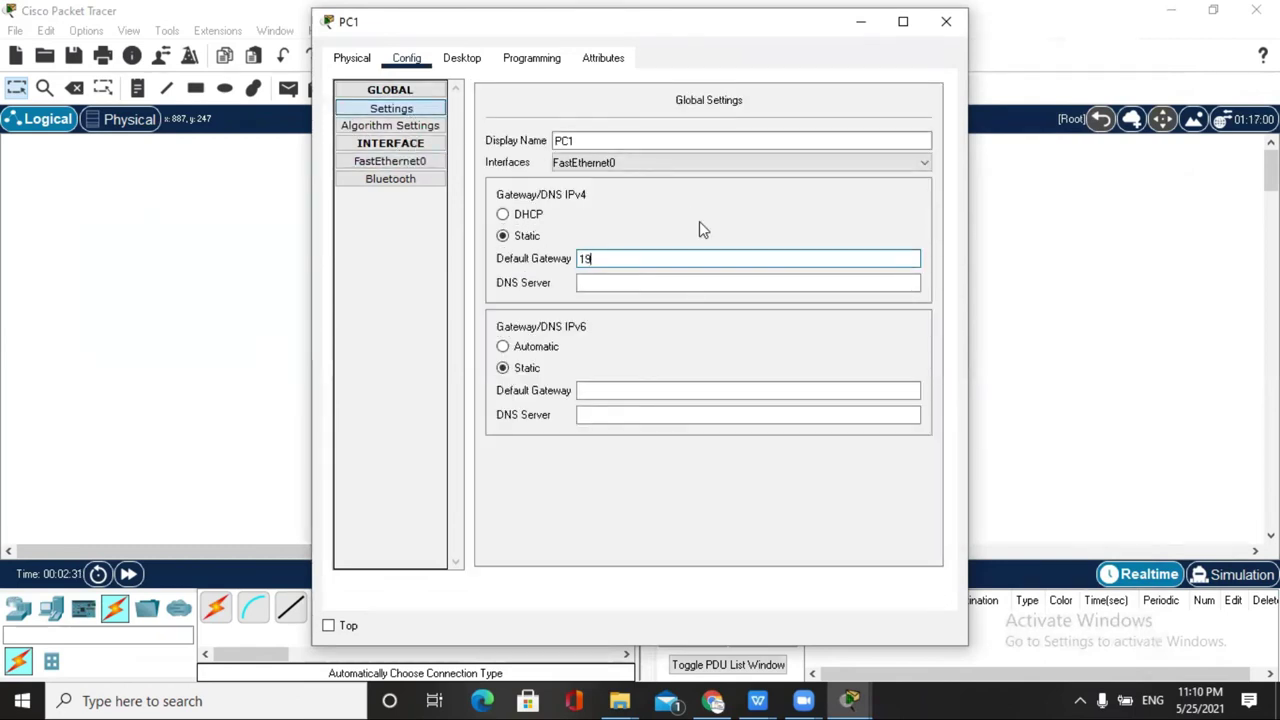
{"action": "type", "text": "2.168.2.3"}
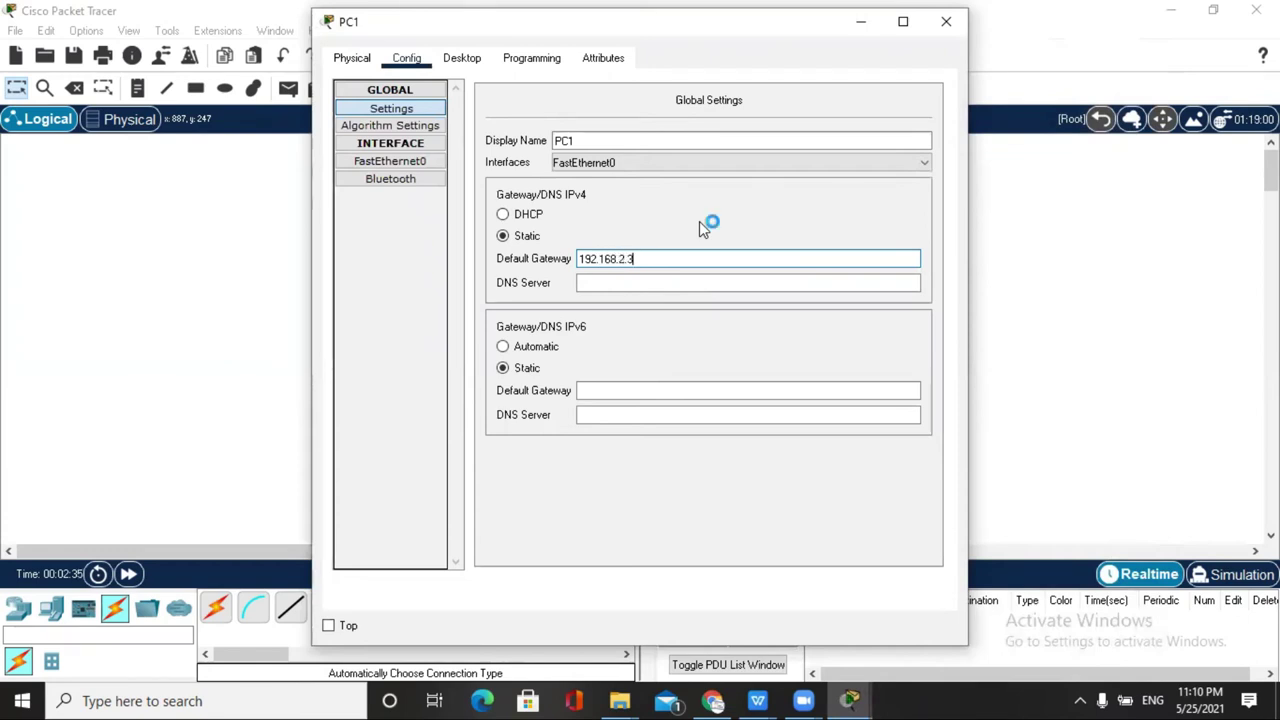
{"action": "left_click", "coordinate": [700, 281]}
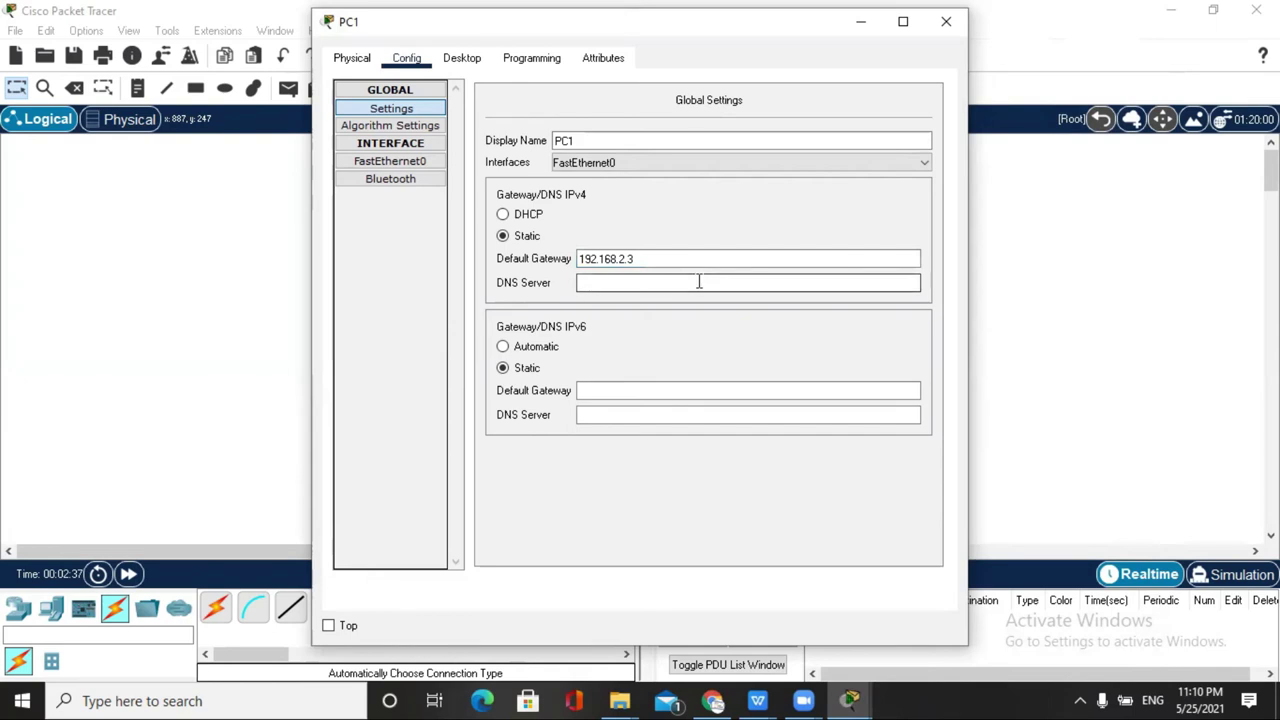
{"action": "left_click", "coordinate": [946, 21]}
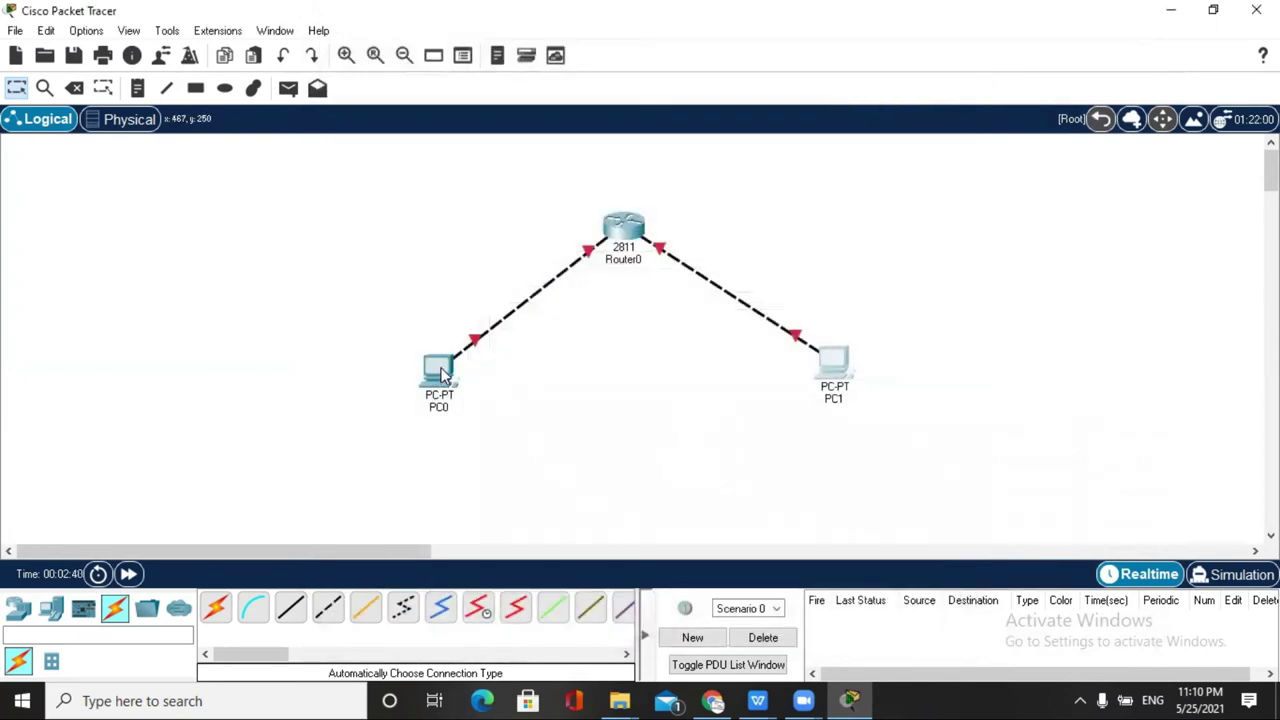
- Open Router0's configuration, minimize it, and check which router port PC0's link uses
{"action": "left_click_drag", "start_coordinate": [443, 376], "coordinate": [444, 382]}
{"action": "left_click_drag", "start_coordinate": [846, 368], "coordinate": [847, 367]}
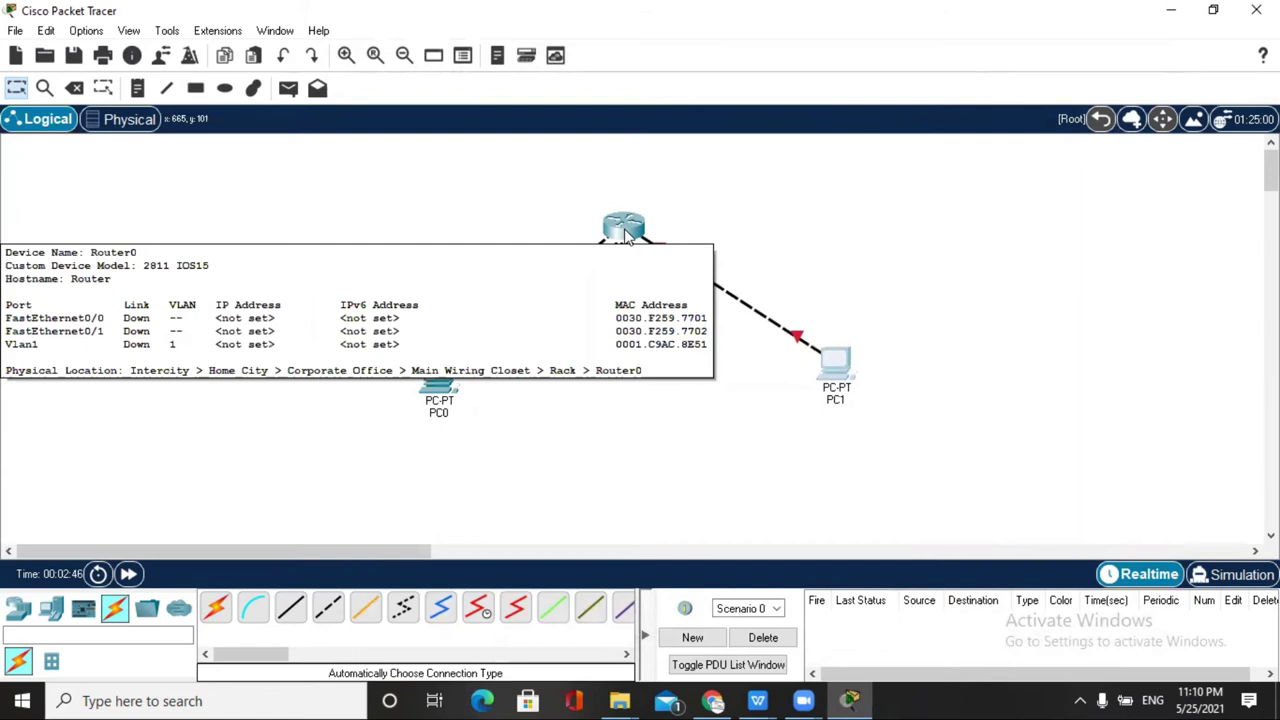
{"action": "left_click", "coordinate": [625, 228]}
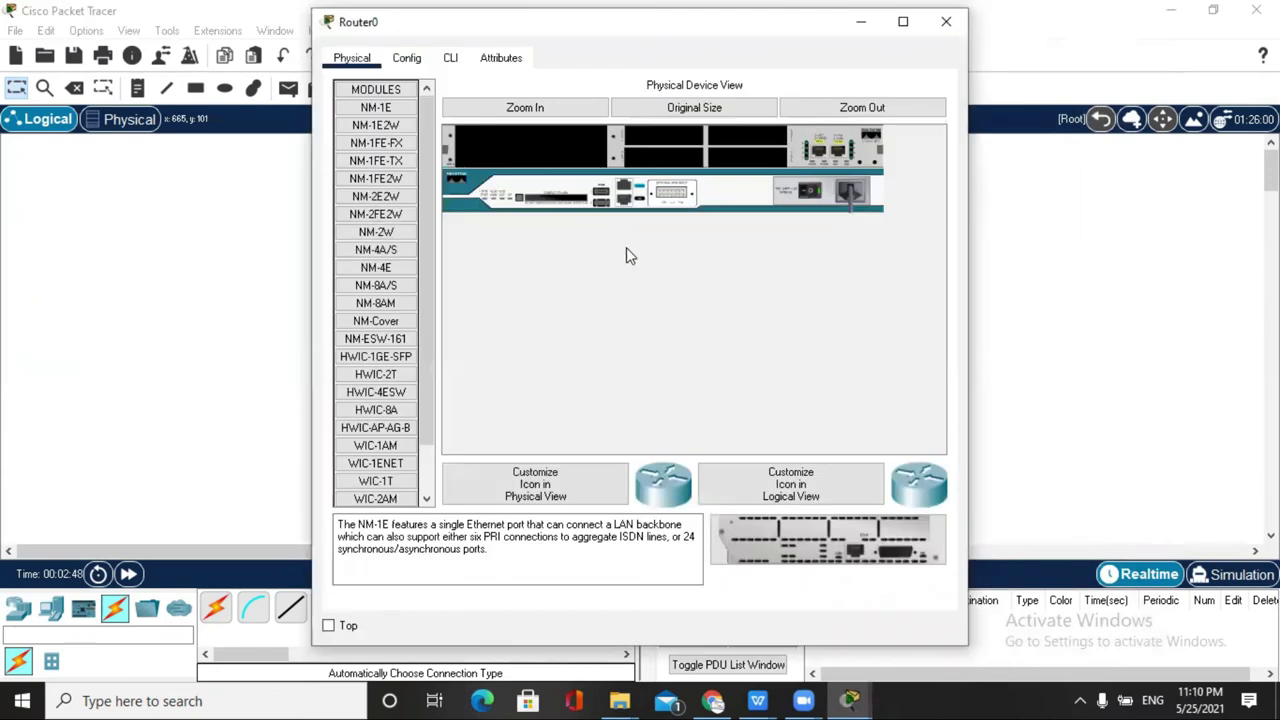
{"action": "left_click", "coordinate": [406, 57]}
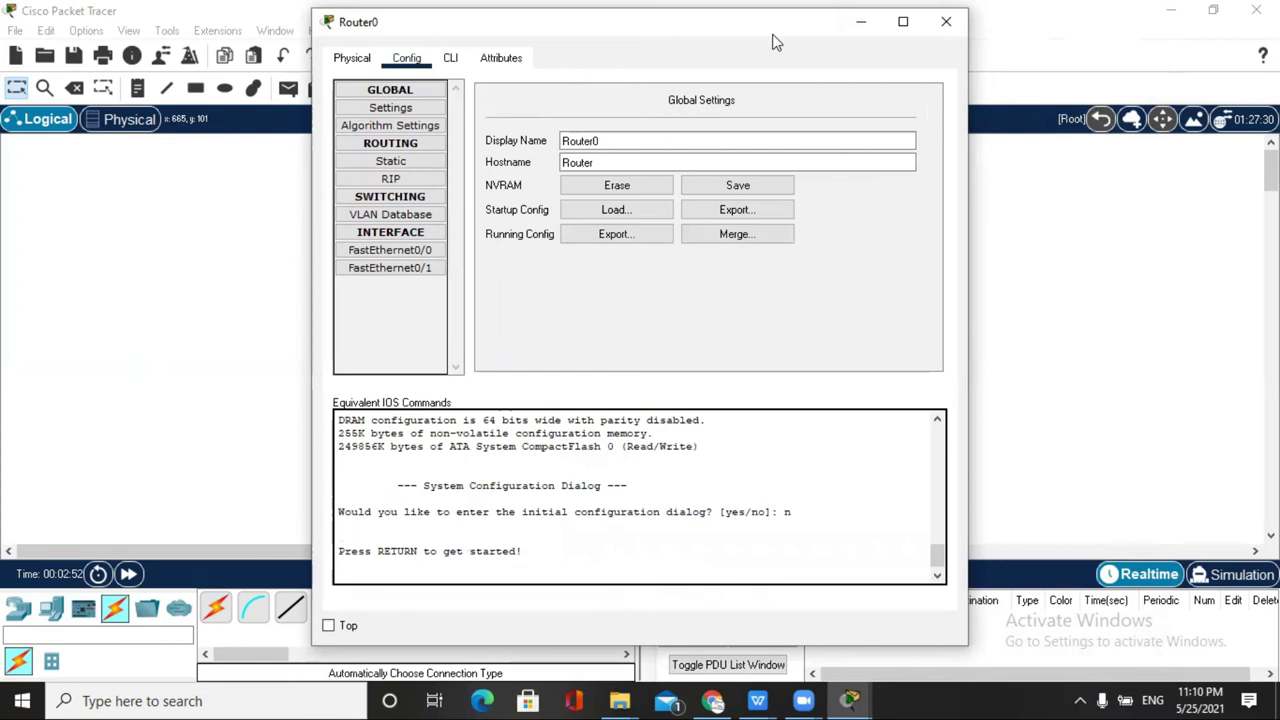
{"action": "left_click_drag", "start_coordinate": [772, 42], "coordinate": [1066, 104]}
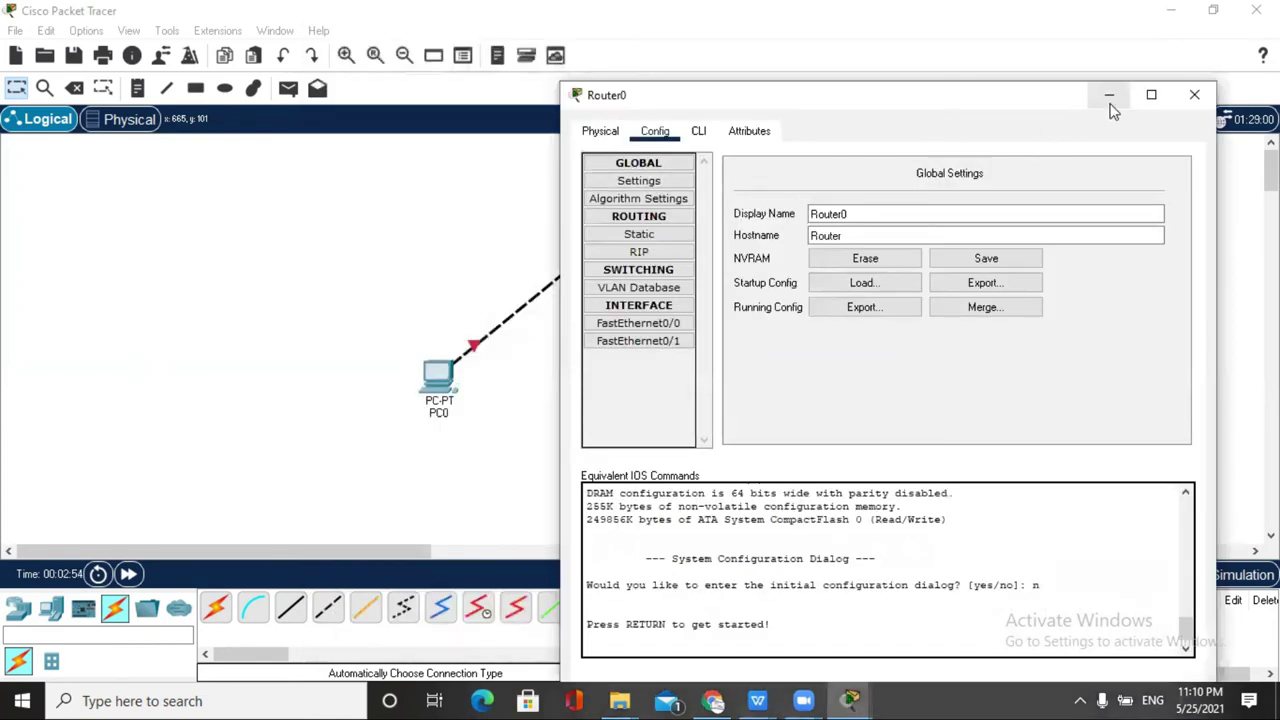
{"action": "left_click", "coordinate": [1108, 96]}
{"action": "mouse_move", "coordinate": [476, 349]}
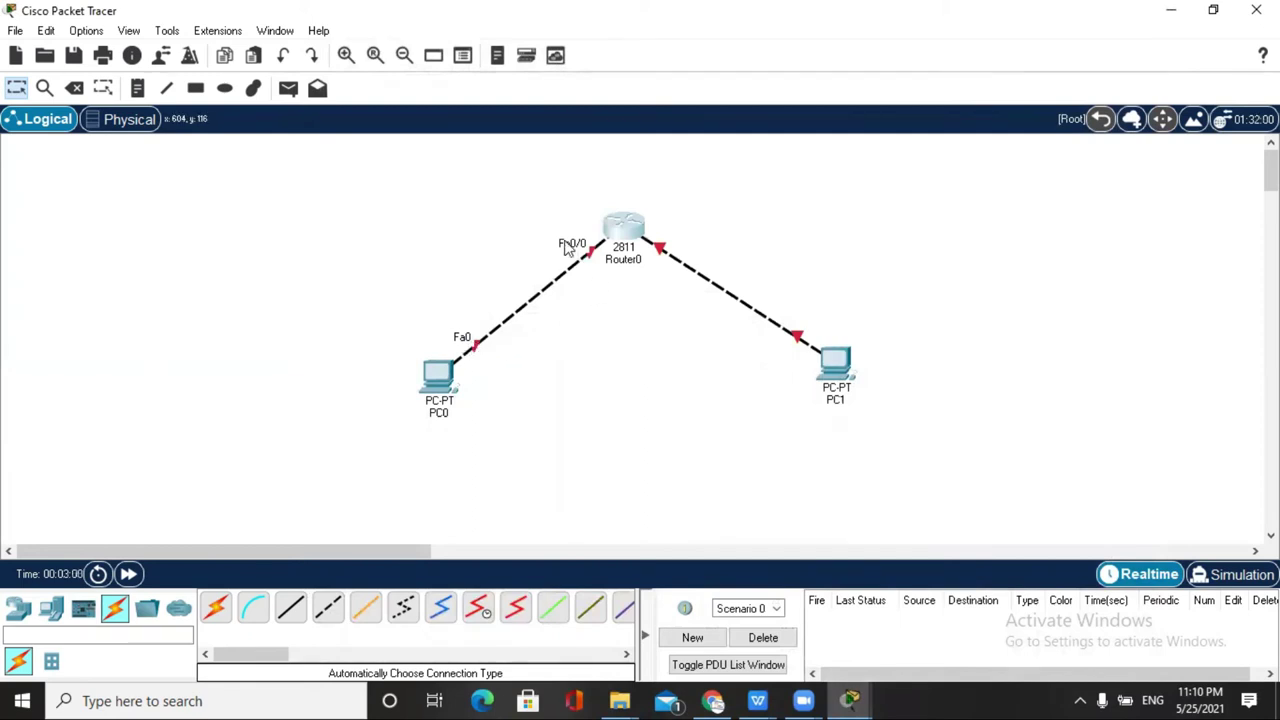
- Set Router0's FastEthernet0/0 to IPv4 address 192.168.1.2 with subnet mask 255.255.255.0, and turn the port on
{"action": "left_click", "coordinate": [622, 232]}
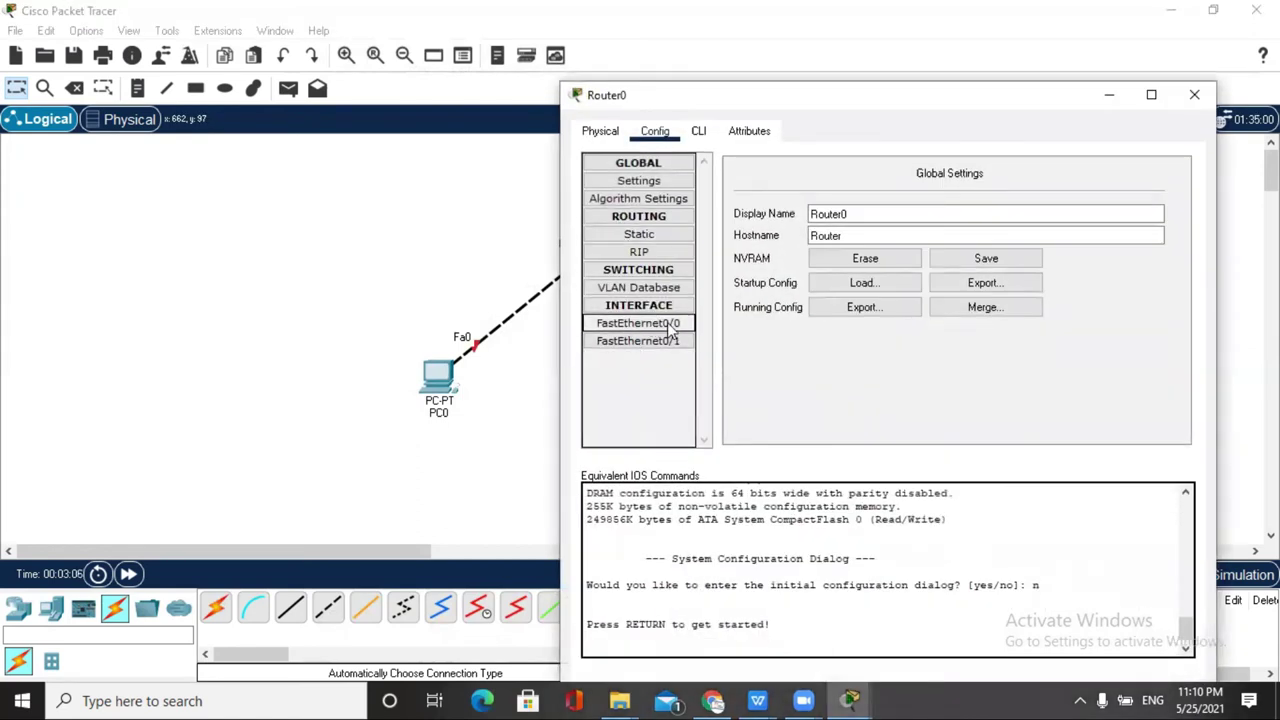
{"action": "left_click", "coordinate": [668, 326]}
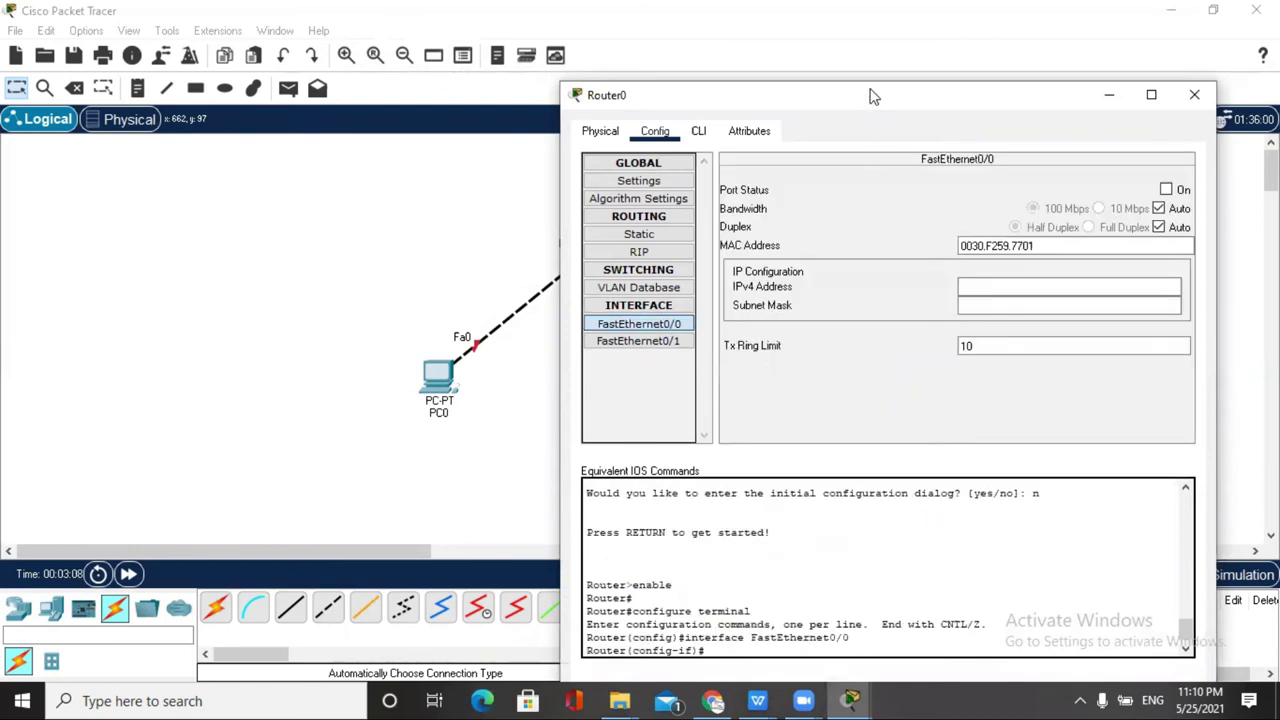
{"action": "left_click_drag", "start_coordinate": [896, 100], "coordinate": [941, 105]}
{"action": "left_click", "coordinate": [1030, 289]}
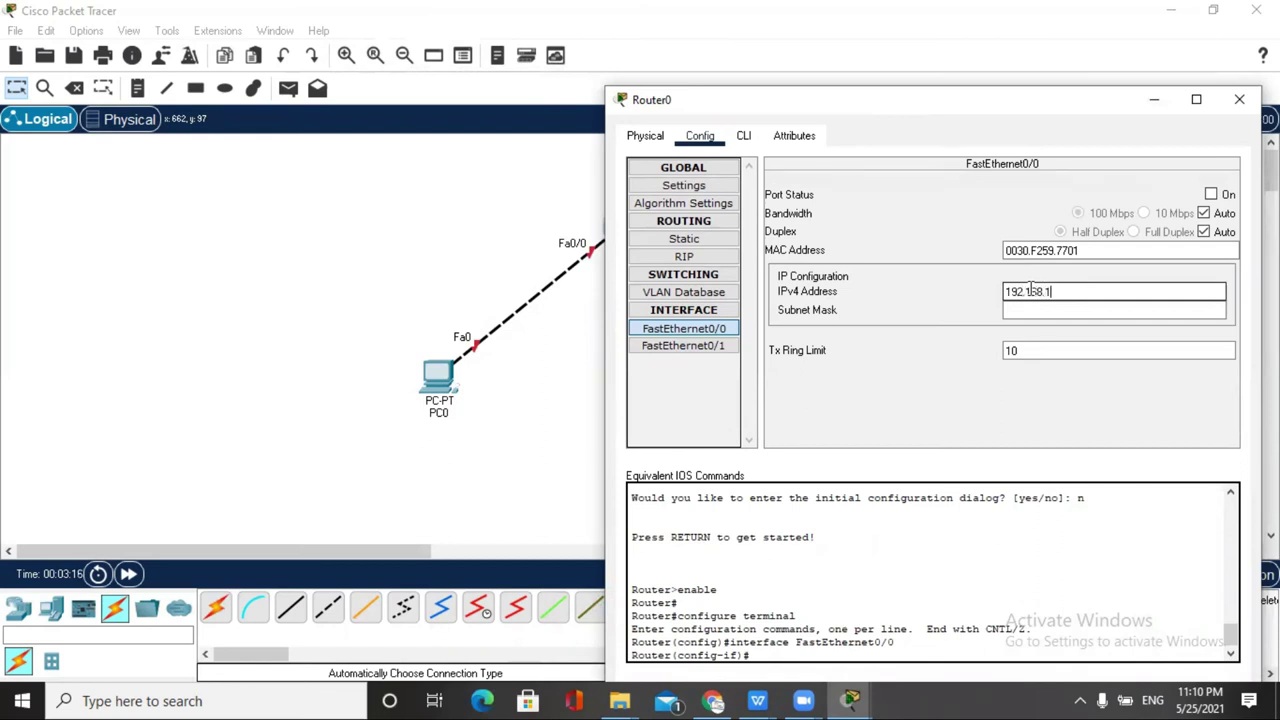
{"action": "left_click", "coordinate": [1137, 313]}
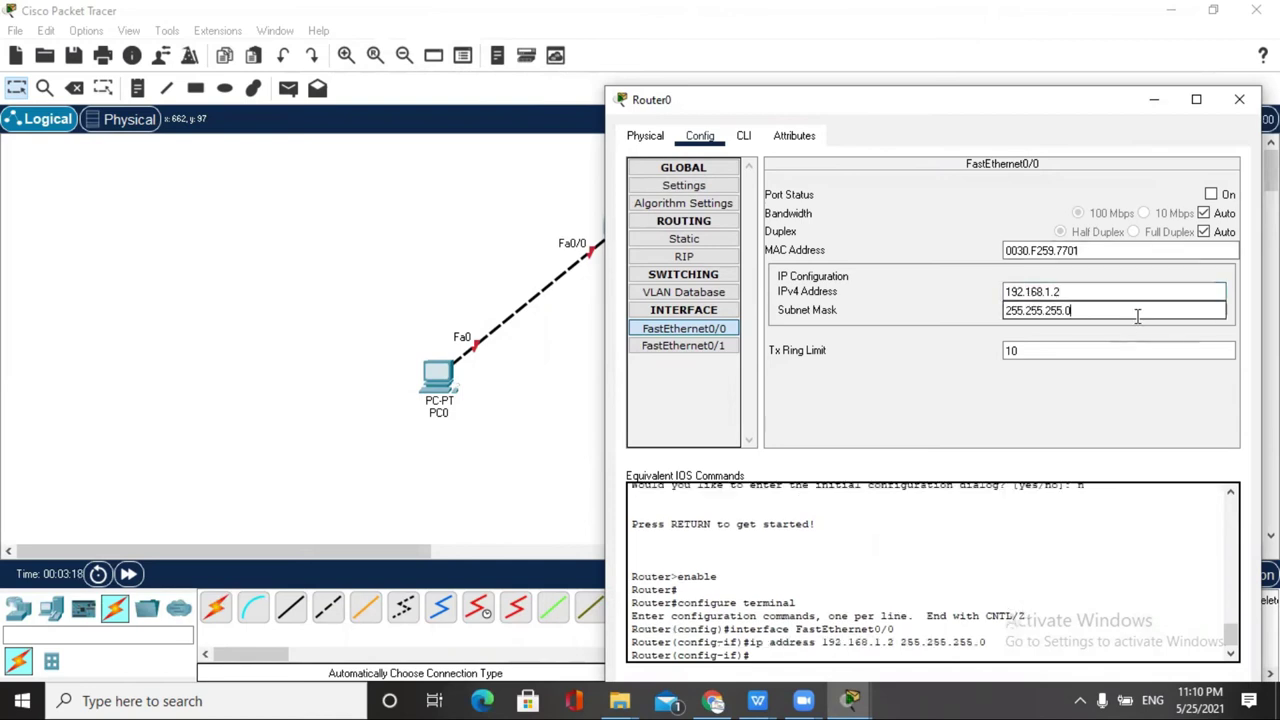
{"action": "left_click", "coordinate": [1211, 195]}
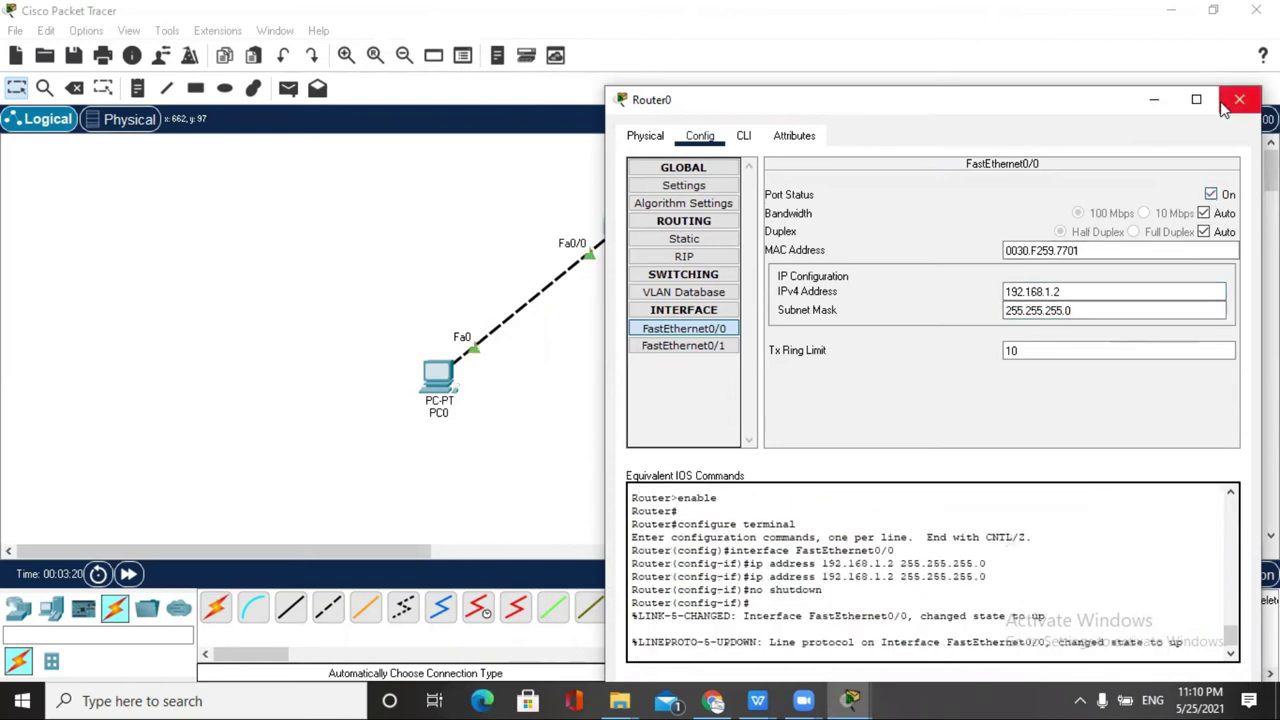
- Check the default gateways of PC0 and PC1, closing each configuration
{"action": "left_click", "coordinate": [437, 378]}
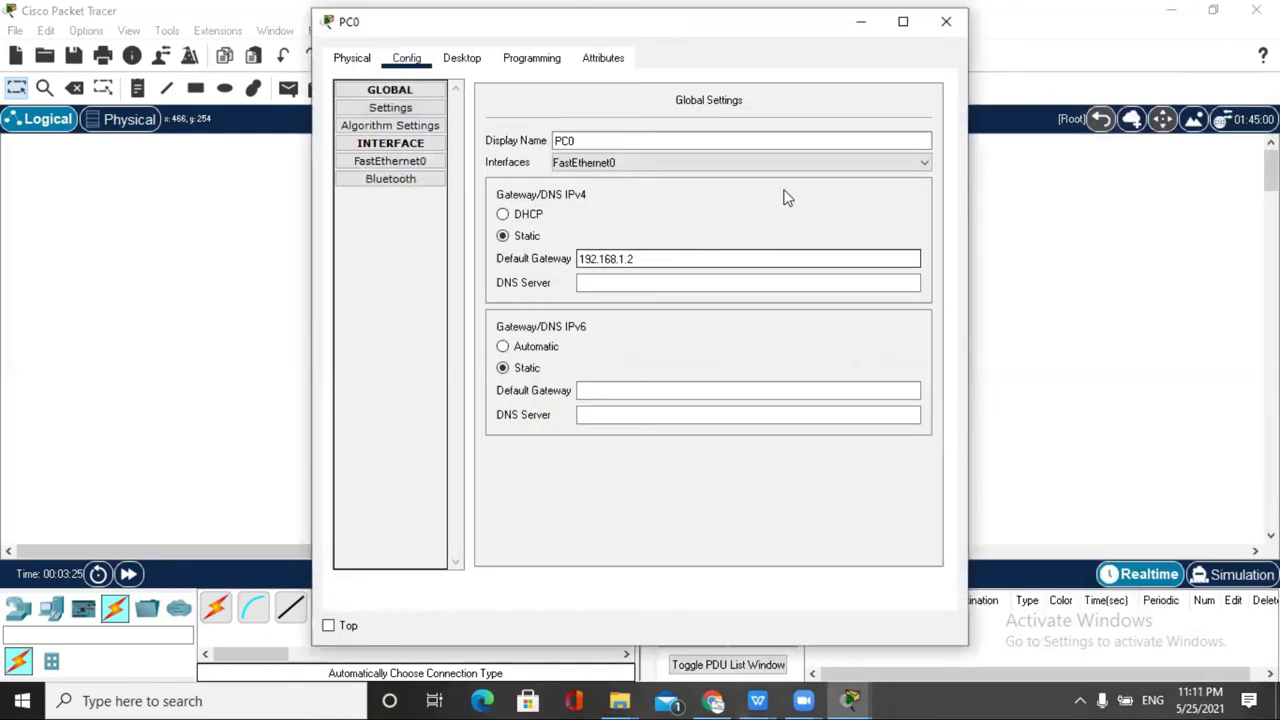
{"action": "left_click", "coordinate": [969, 32]}
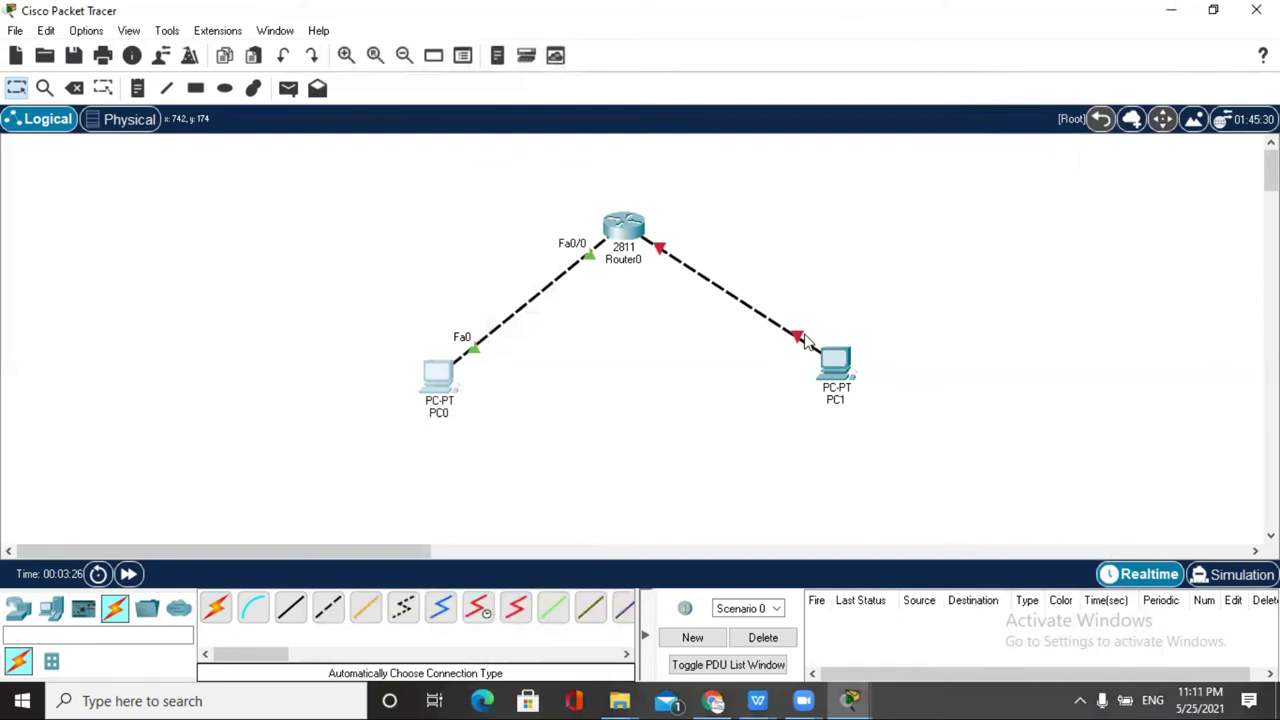
{"action": "left_click", "coordinate": [840, 364]}
{"action": "left_click_drag", "start_coordinate": [644, 258], "coordinate": [578, 256]}
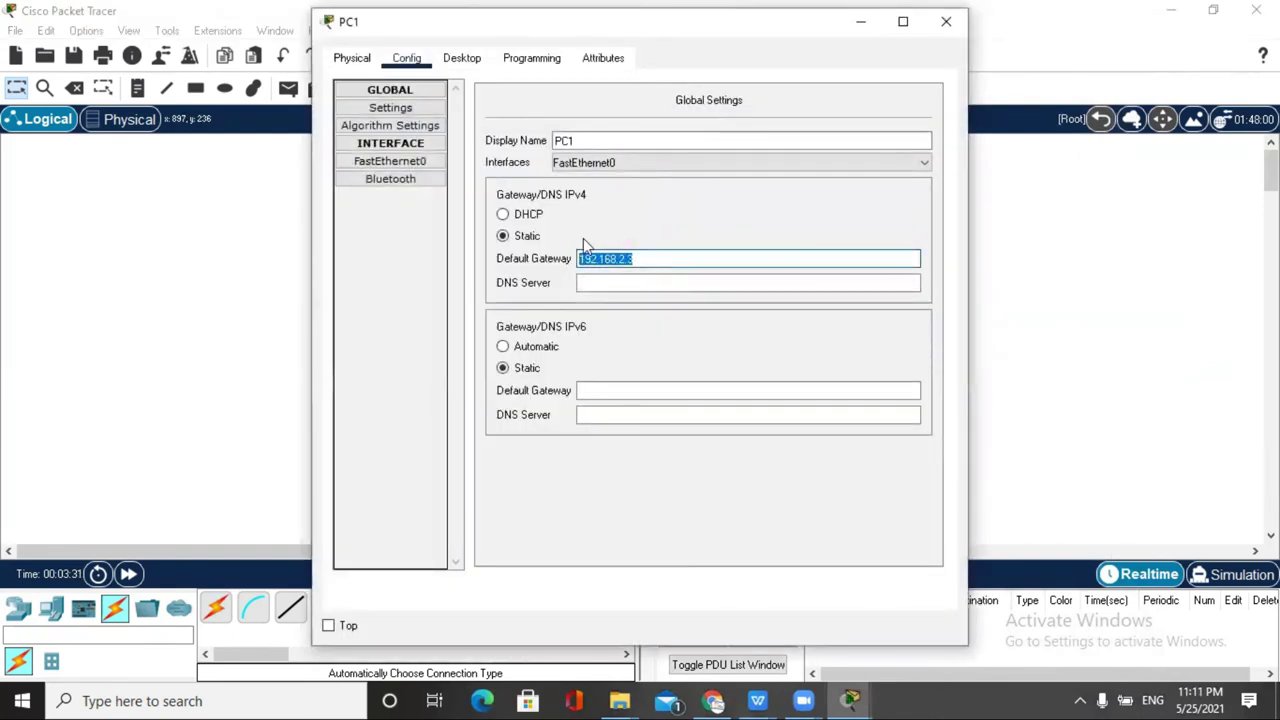
{"action": "left_click", "coordinate": [946, 21]}
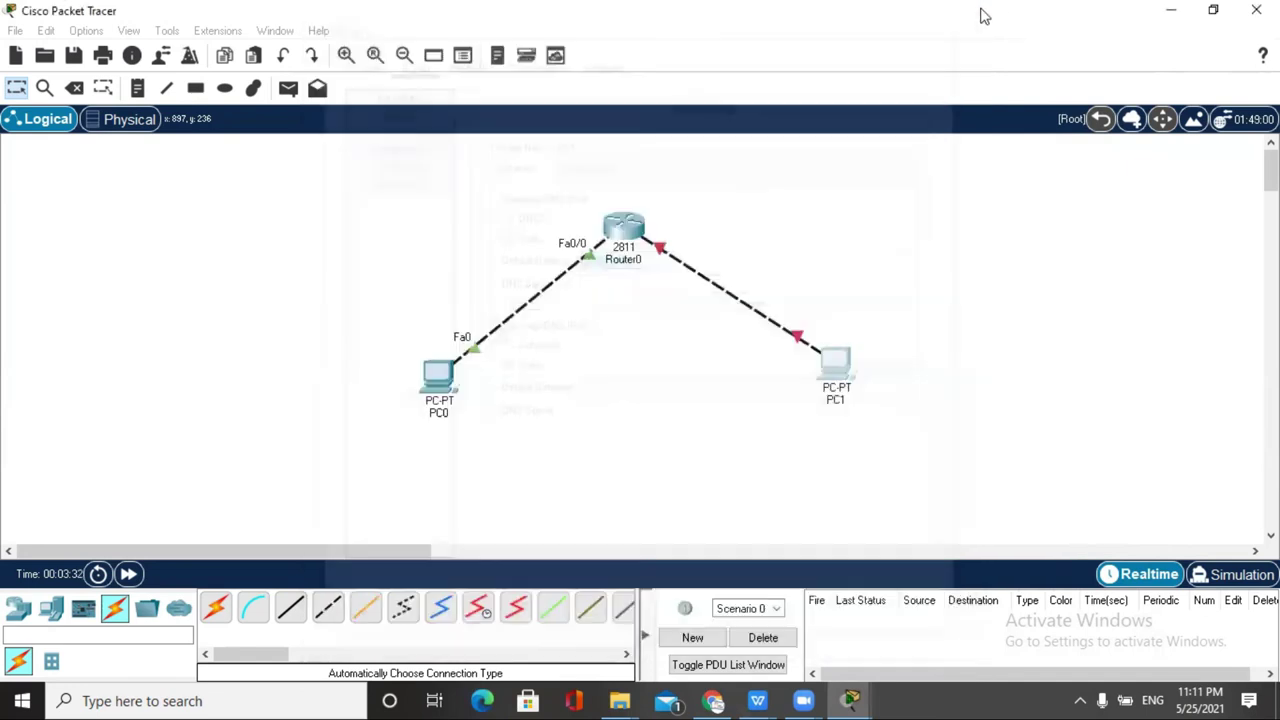
- Open Router0's FastEthernet0/1 settings, move the window off PC1's link, and put the window away
{"action": "left_click", "coordinate": [632, 224]}
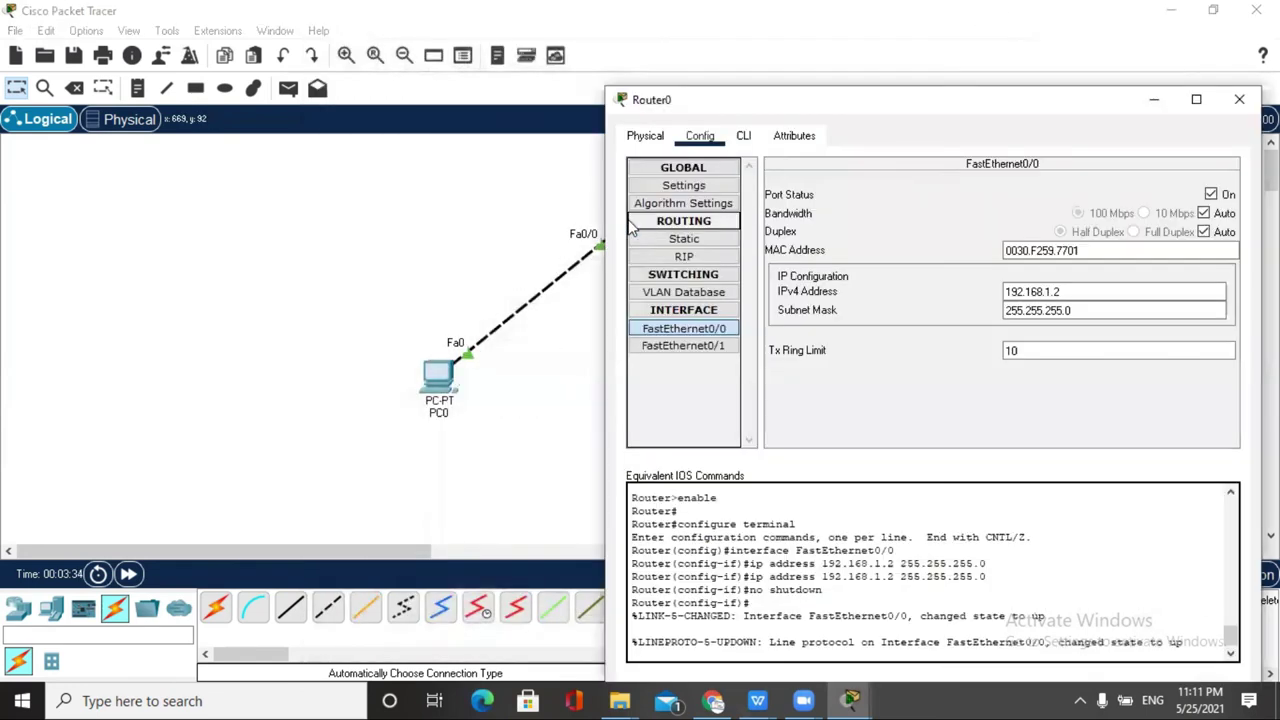
{"action": "left_click", "coordinate": [710, 350]}
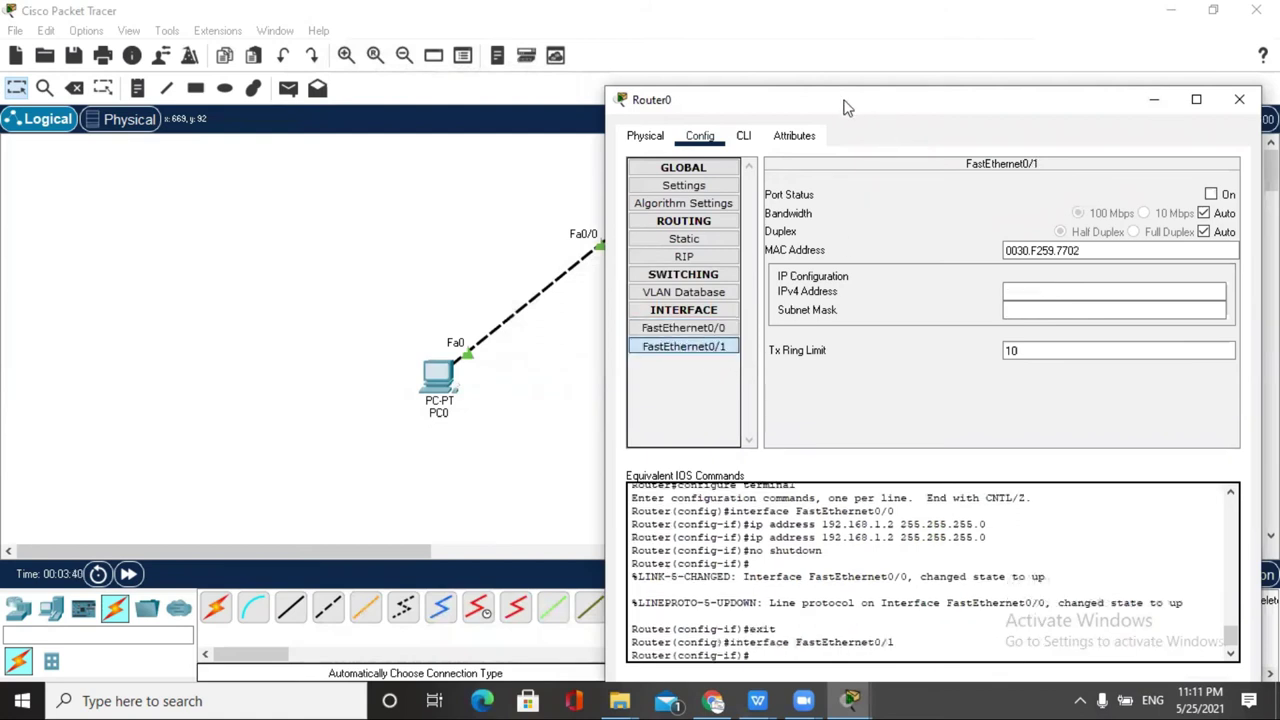
{"action": "left_click_drag", "start_coordinate": [843, 107], "coordinate": [265, 288]}
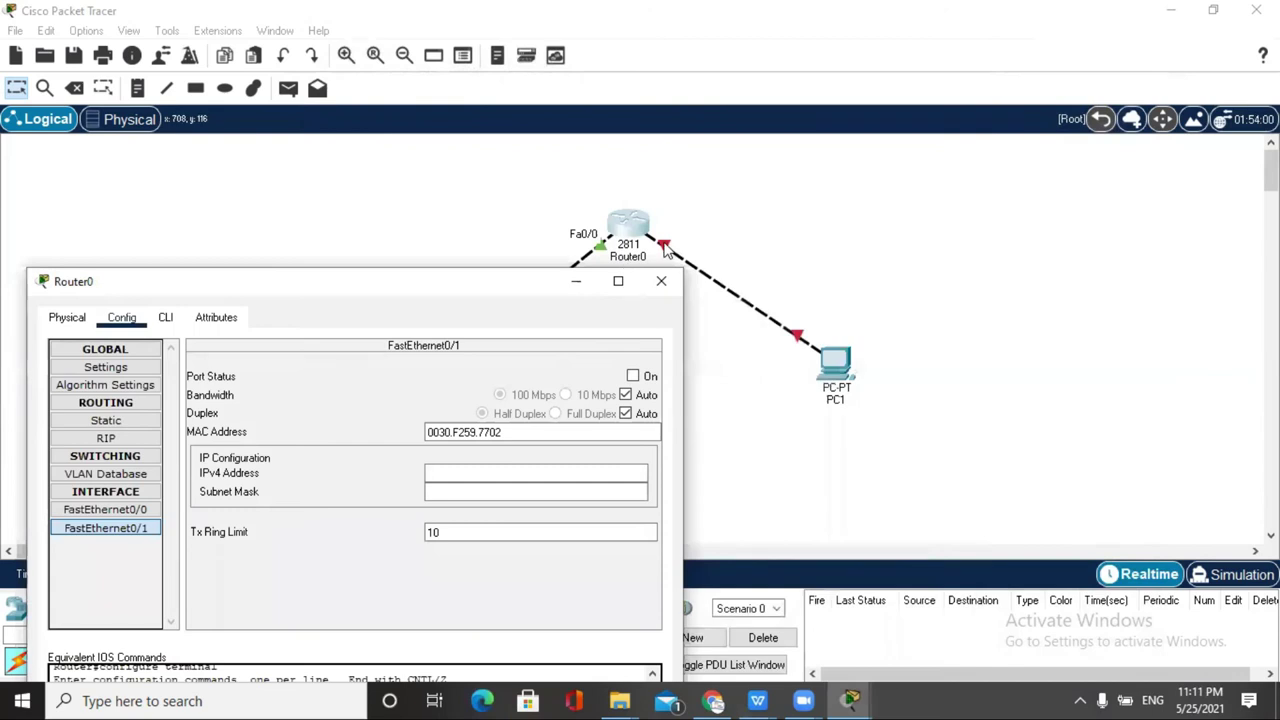
{"action": "left_click", "coordinate": [750, 222]}
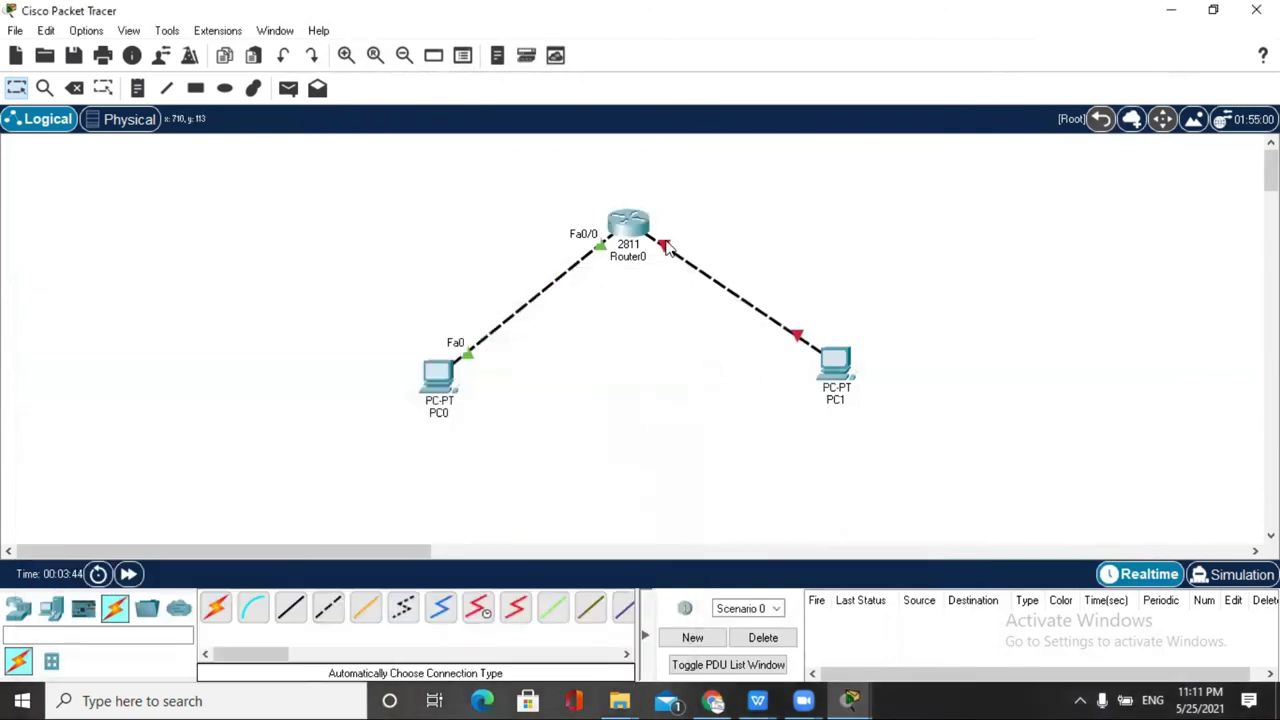
- Detach PC1's link from Router0 and reconnect it to the router's FastEthernet0/1 port
{"action": "left_click", "coordinate": [666, 249]}
{"action": "key", "text": "Delete"}
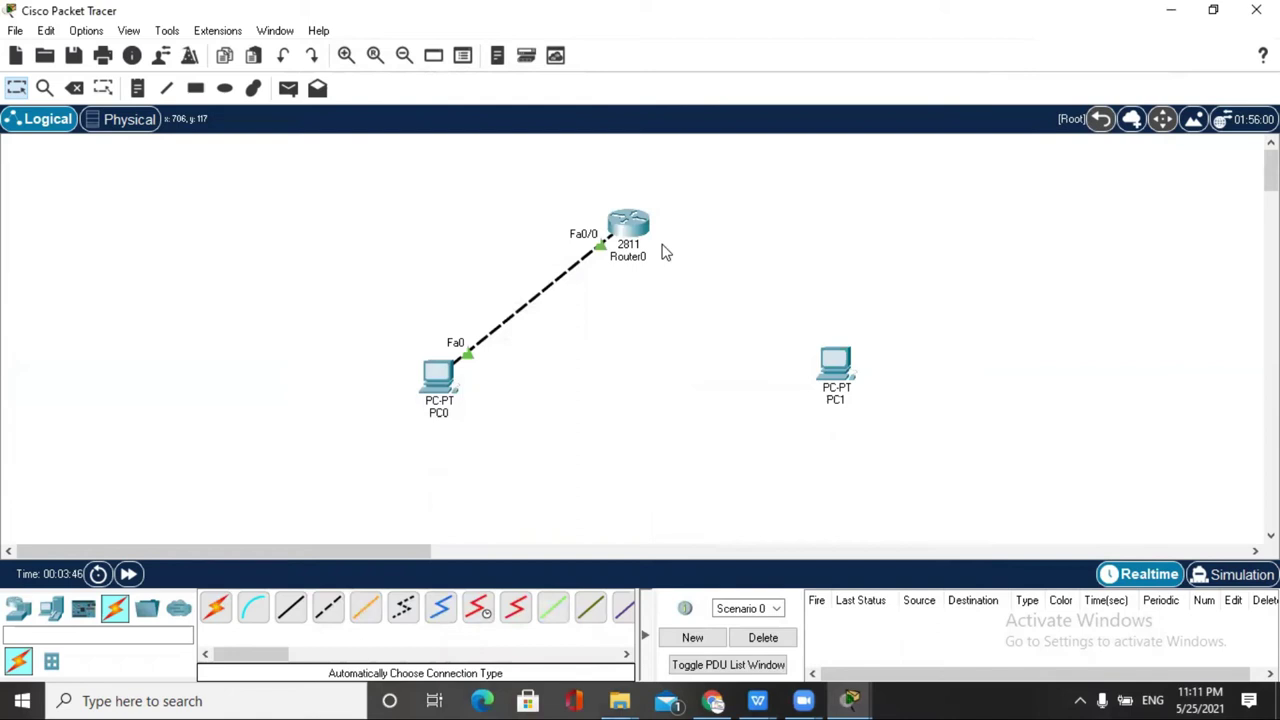
{"action": "left_click", "coordinate": [641, 228]}
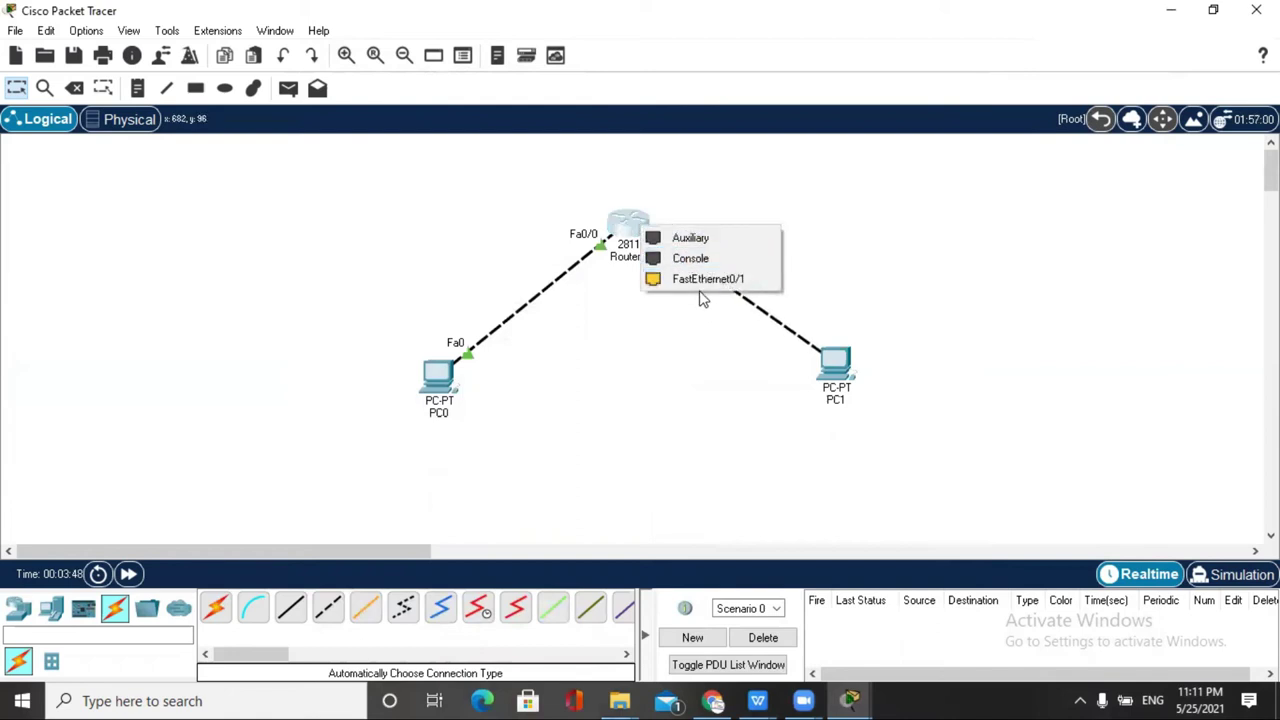
{"action": "left_click", "coordinate": [701, 286]}
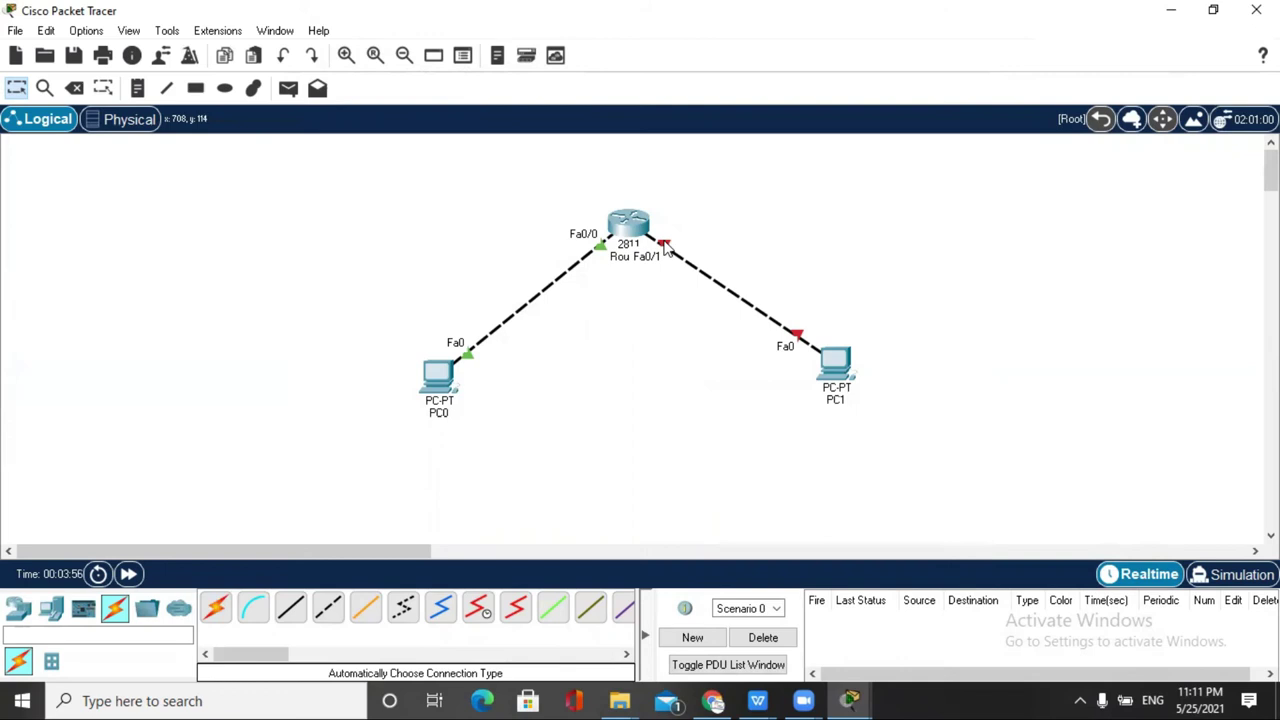
- Set Router0's FastEthernet0/1 to IPv4 address 192.168.2.3 with subnet mask 255.255.255.0, turn the port on, and close the configuration
{"action": "left_click", "coordinate": [628, 222]}
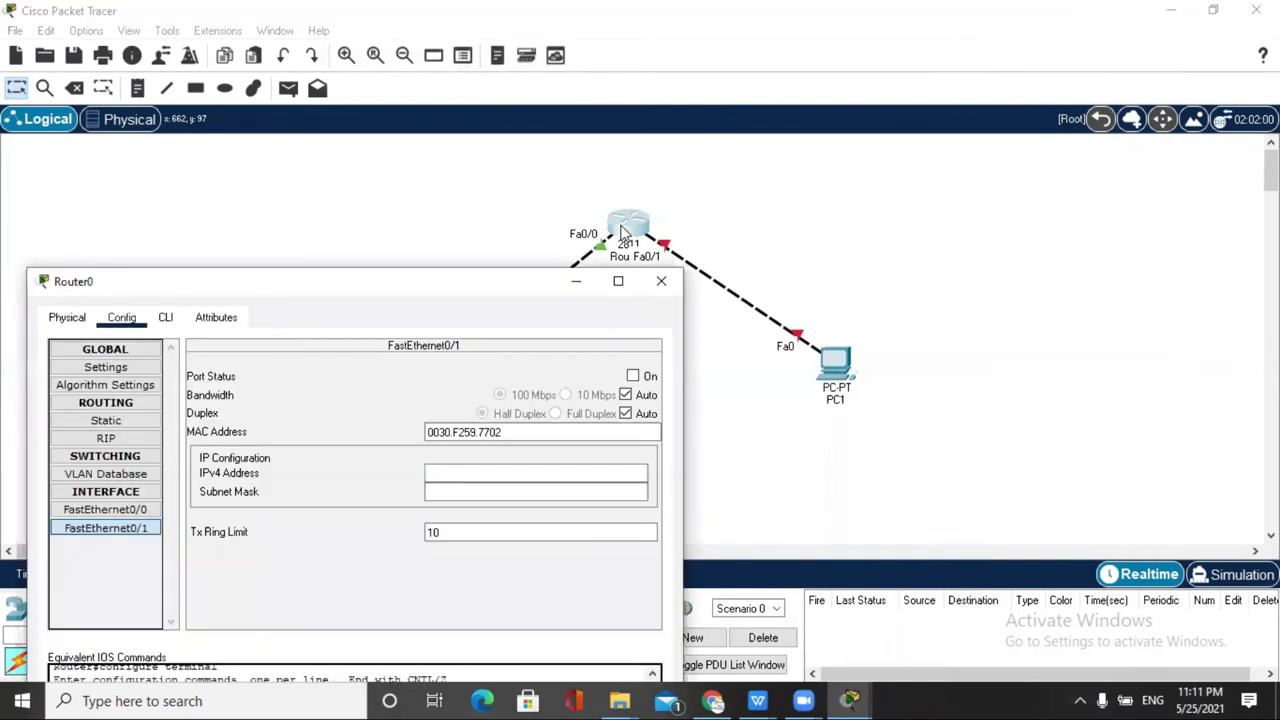
{"action": "left_click", "coordinate": [509, 476]}
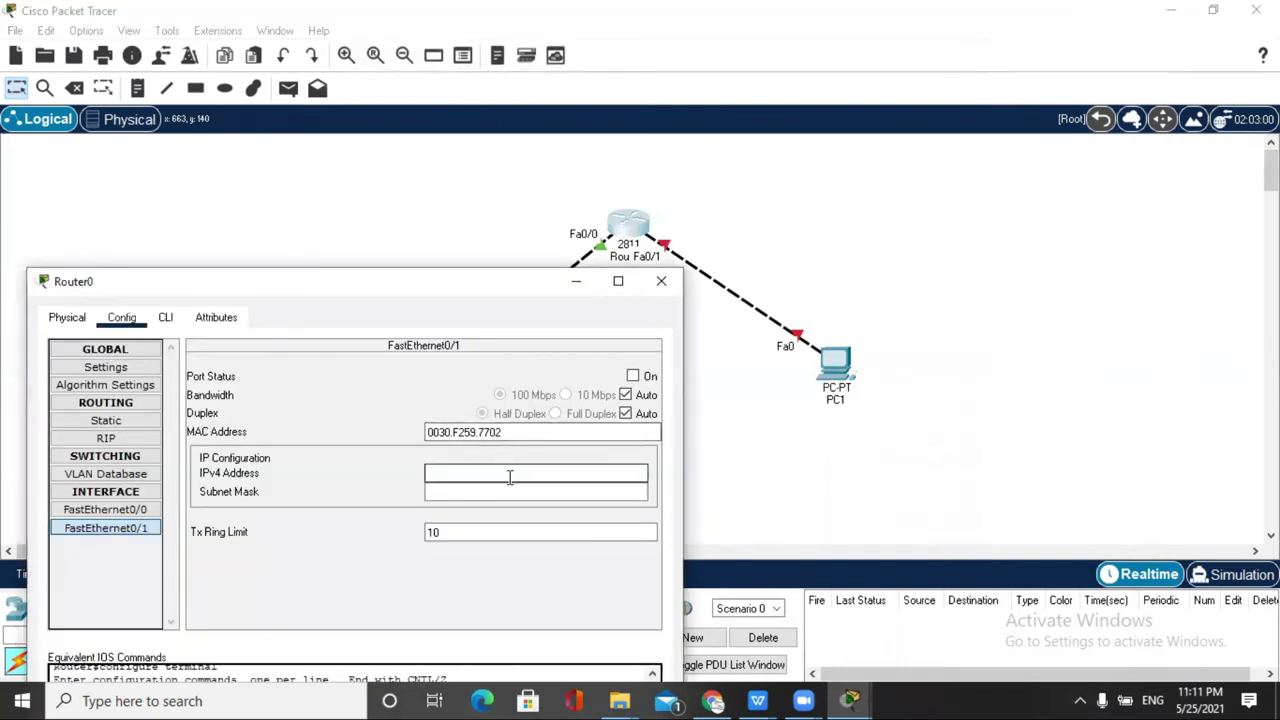
{"action": "type", "text": "192.168.2.3"}
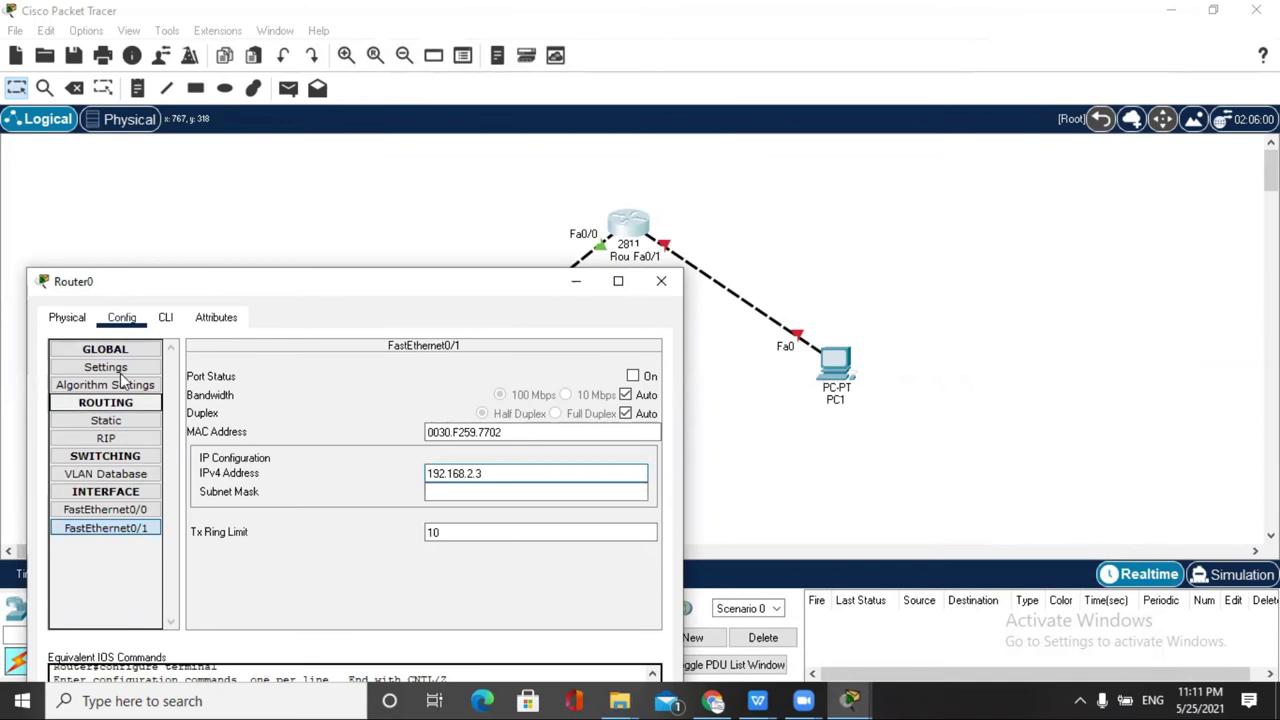
{"action": "left_click", "coordinate": [466, 491]}
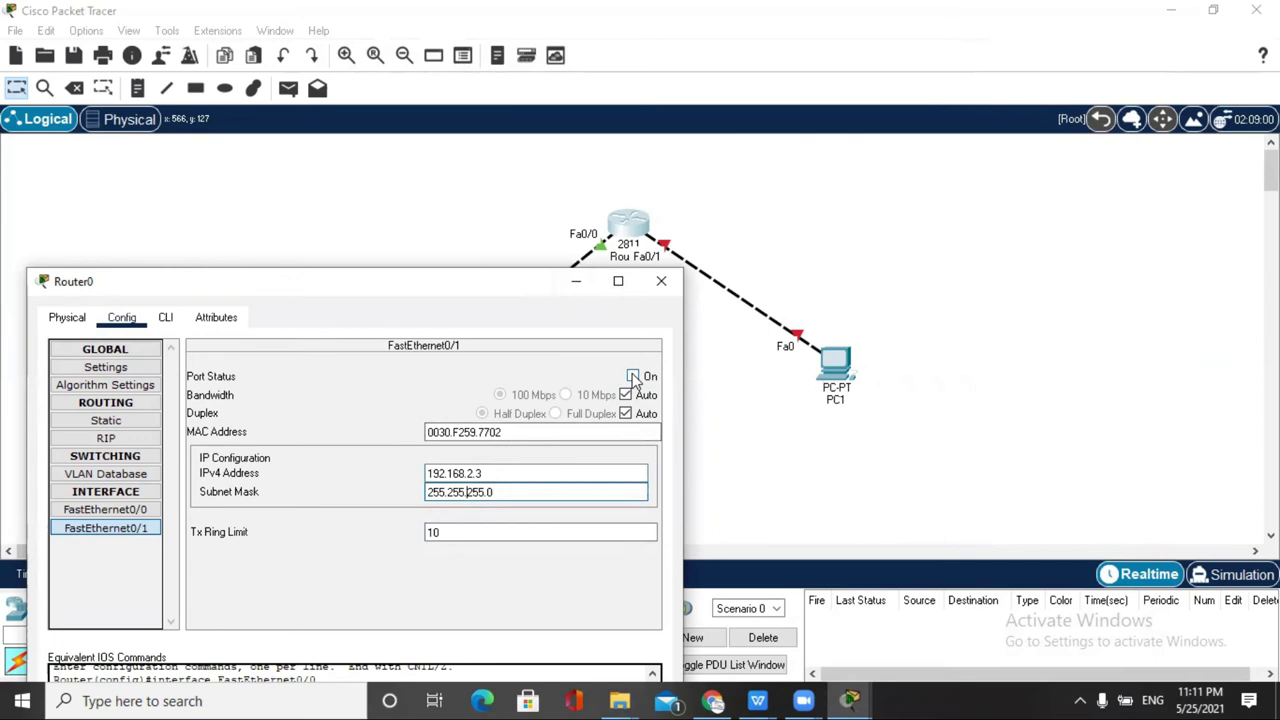
{"action": "left_click", "coordinate": [633, 377]}
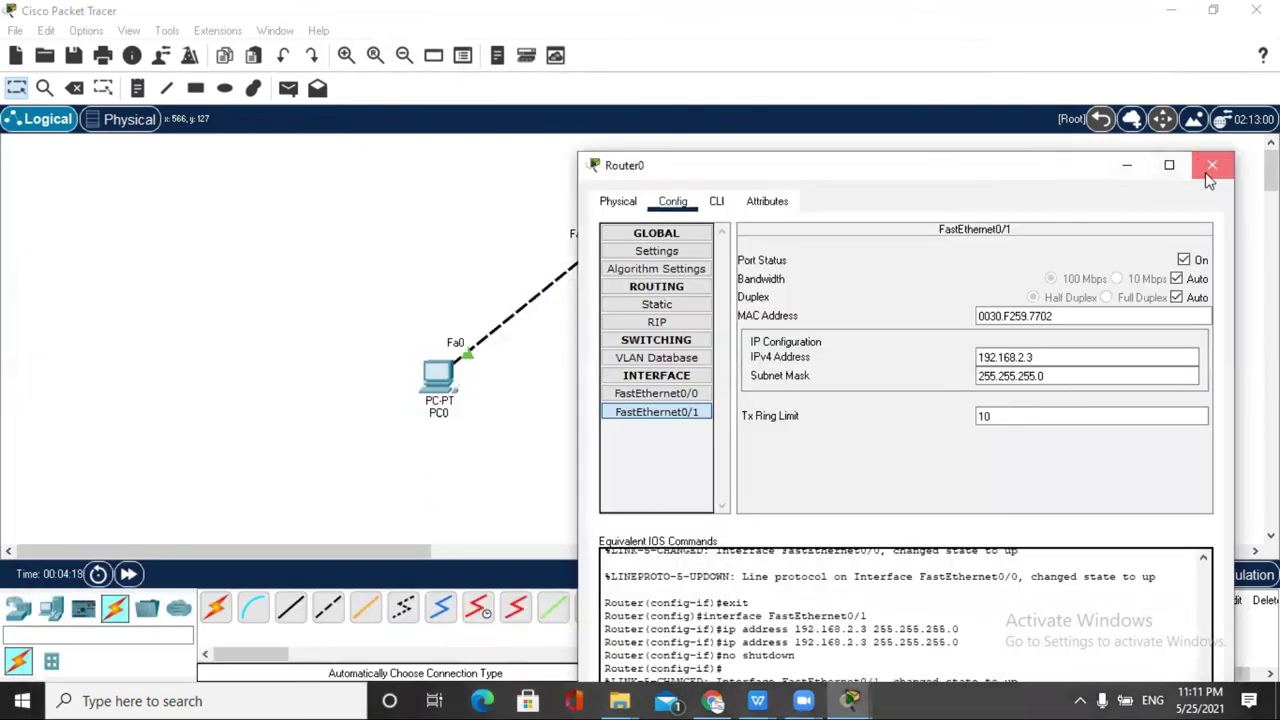
{"action": "left_click", "coordinate": [1211, 166]}
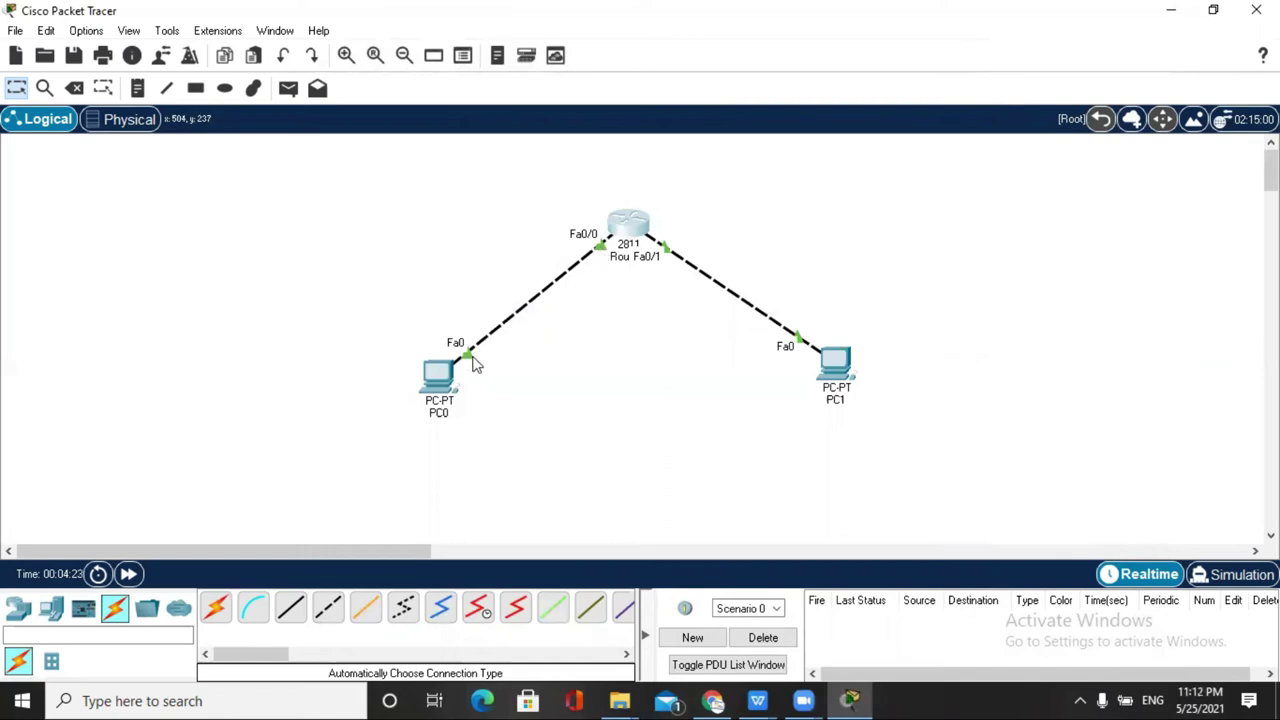
- Shift PC0 and PC1 slightly in the workspace, and check PC1's address and gateway summary
{"action": "left_click_drag", "start_coordinate": [437, 378], "coordinate": [433, 390]}
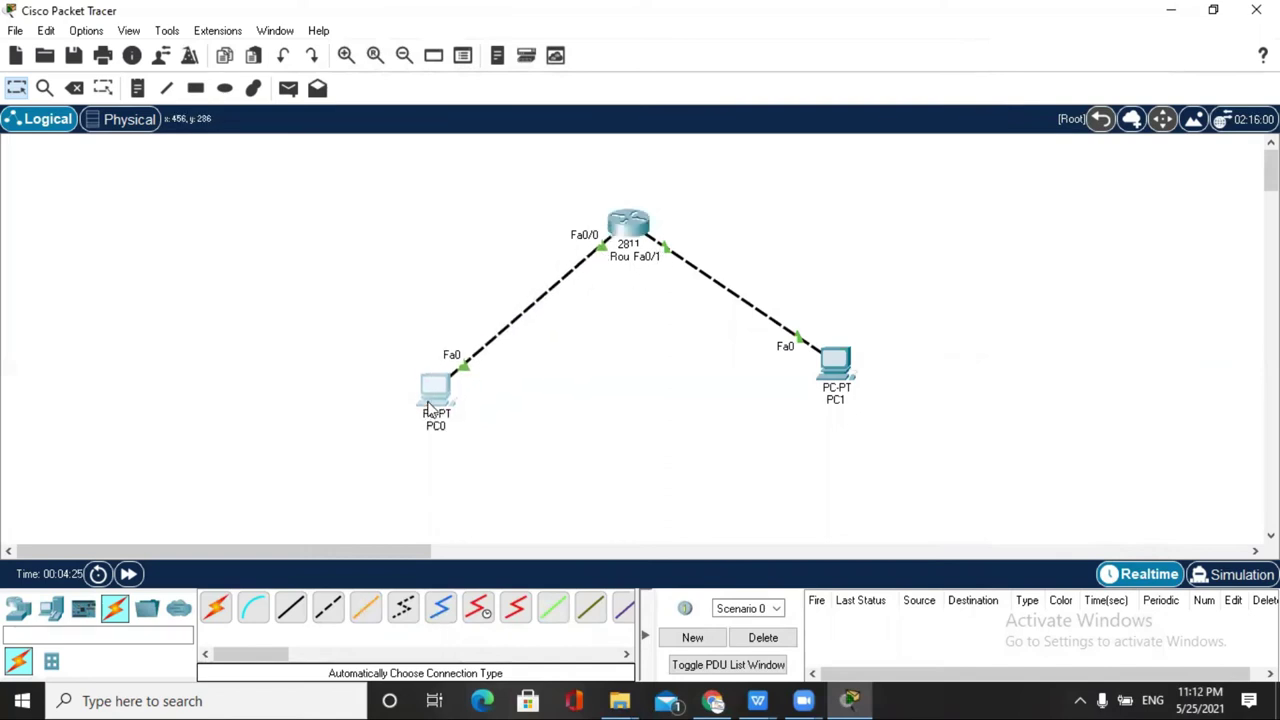
{"action": "mouse_move", "coordinate": [840, 368]}
{"action": "left_mouse_down"}
{"action": "mouse_move", "coordinate": [852, 376]}
{"action": "mouse_move", "coordinate": [840, 364]}
{"action": "left_mouse_up"}
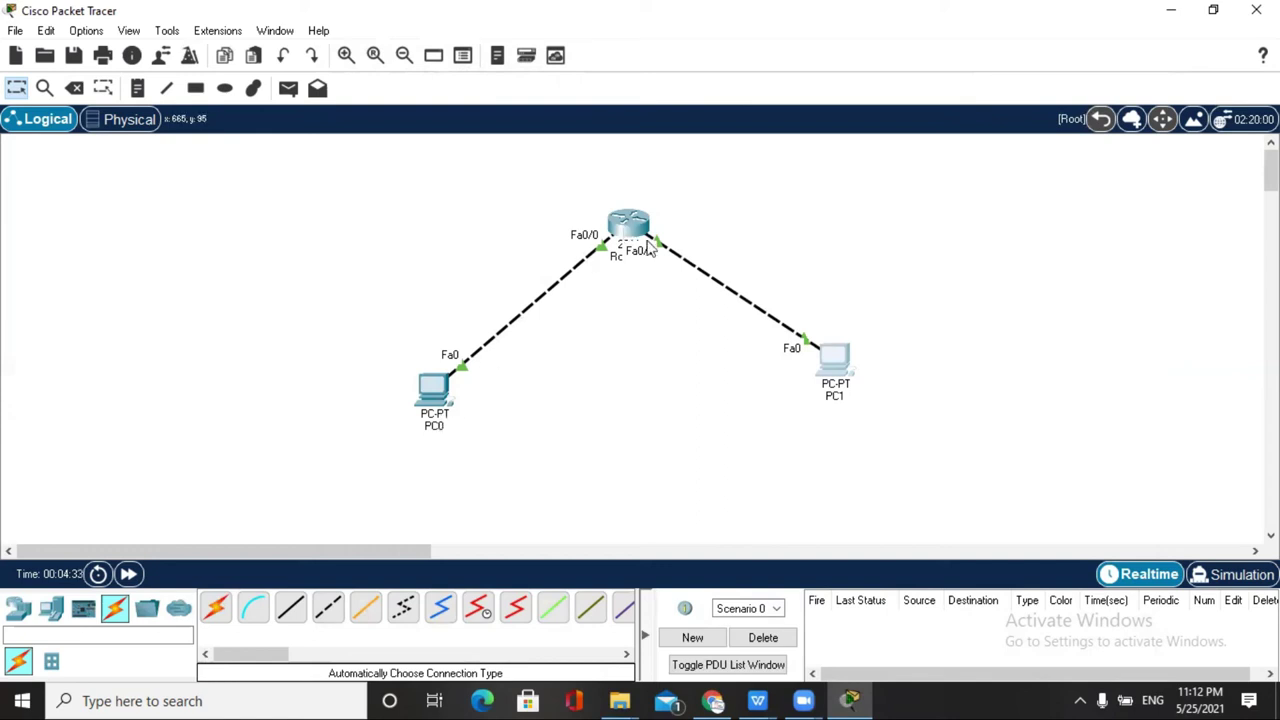
{"action": "mouse_move", "coordinate": [838, 362]}
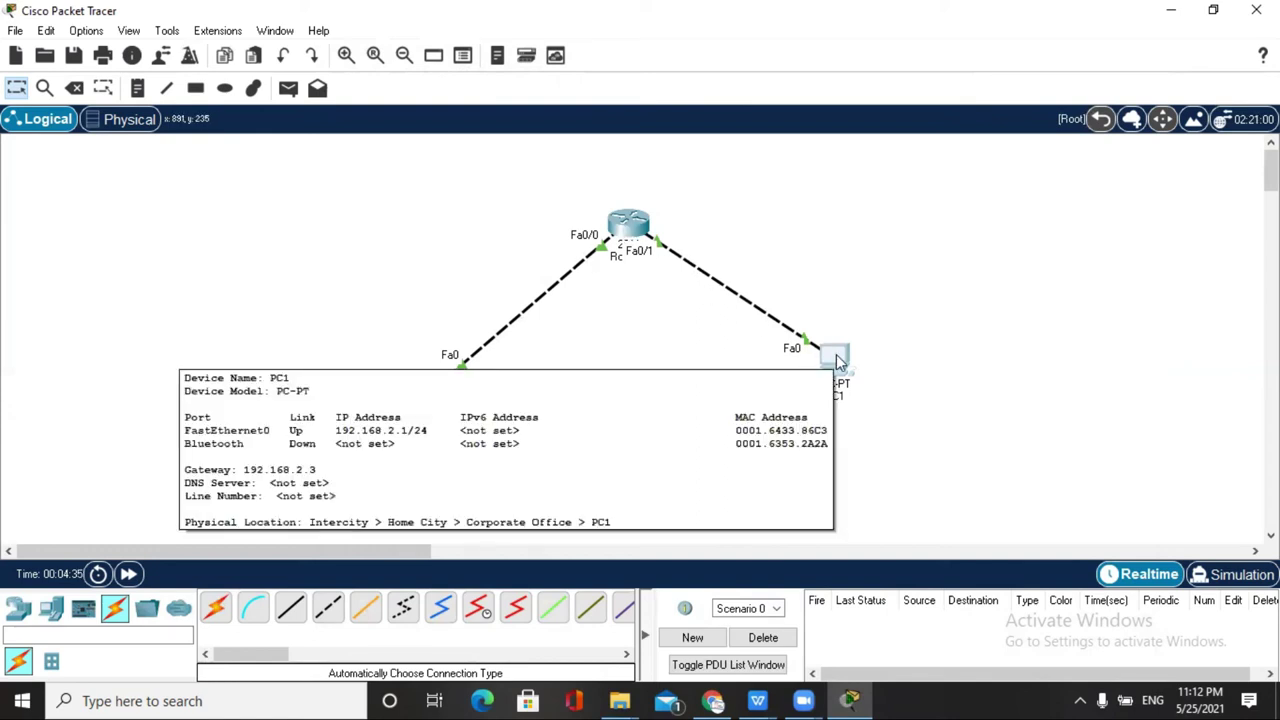
- Add the network 192.168.2.0 to Router0's RIP routing
{"action": "left_click", "coordinate": [628, 228]}
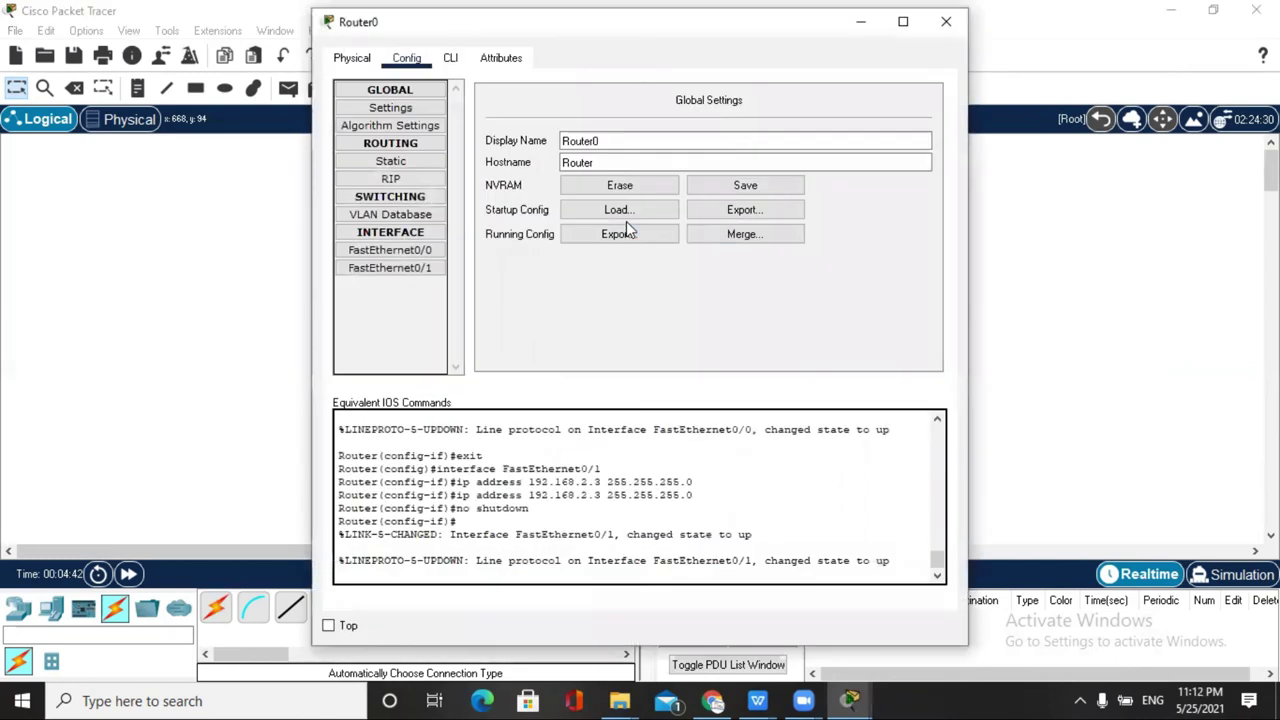
{"action": "left_click", "coordinate": [408, 181]}
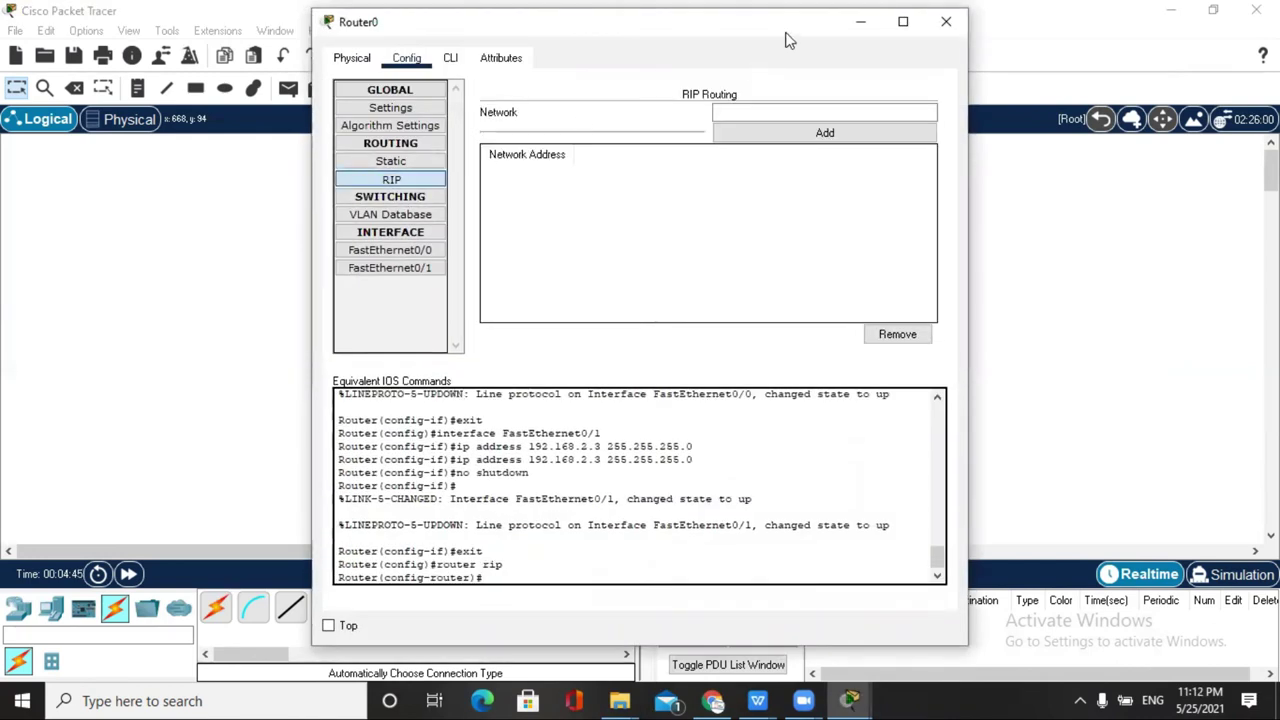
{"action": "left_click_drag", "start_coordinate": [826, 24], "coordinate": [1087, 136]}
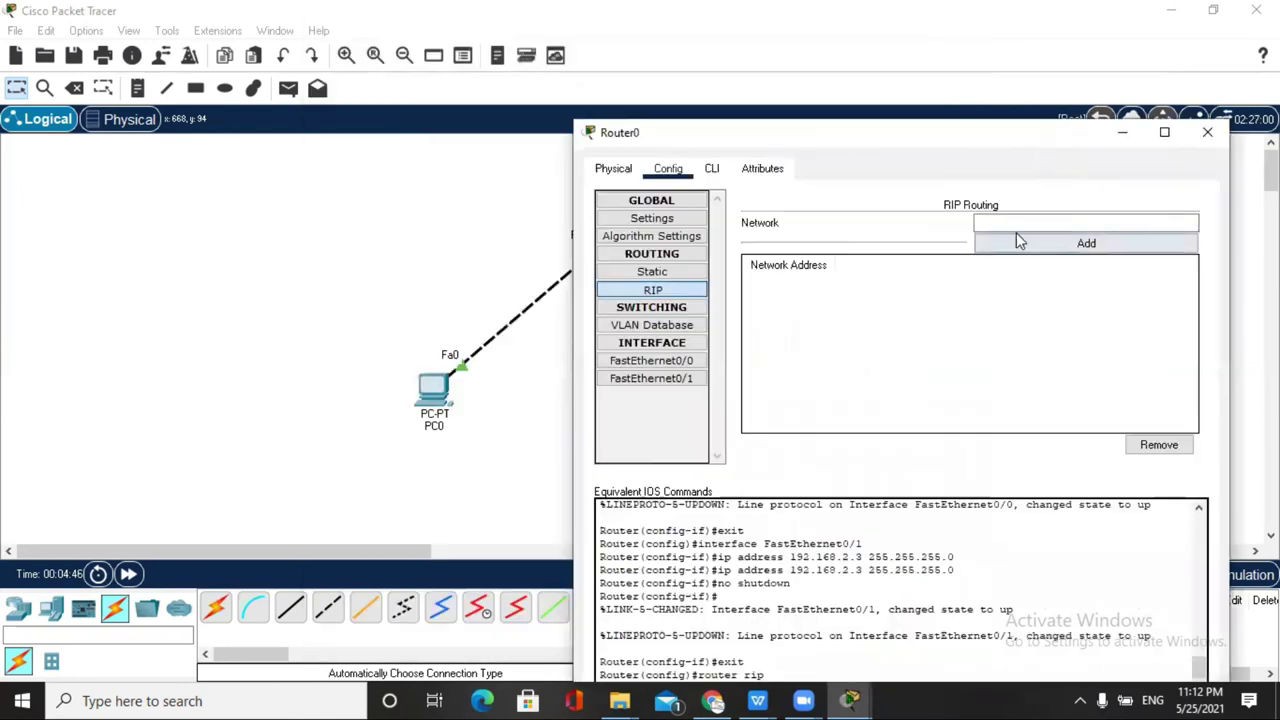
{"action": "left_click", "coordinate": [1015, 222]}
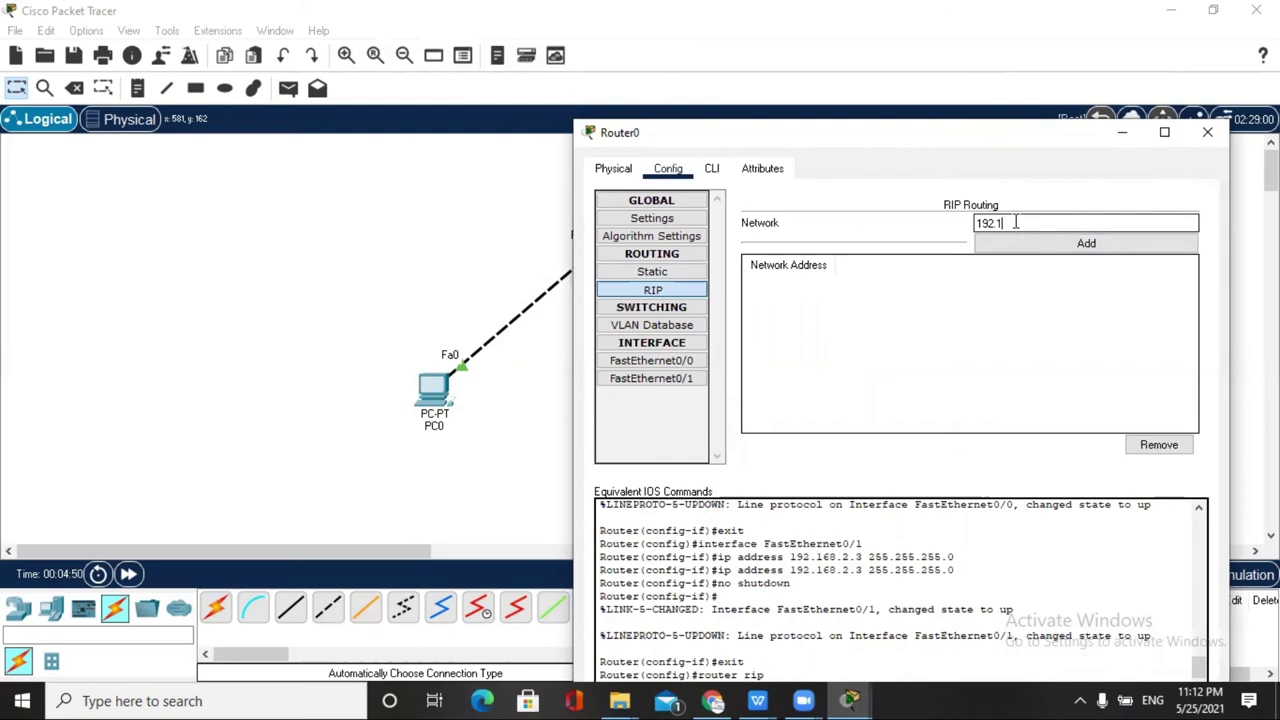
{"action": "type", "text": "192.168.2.0"}
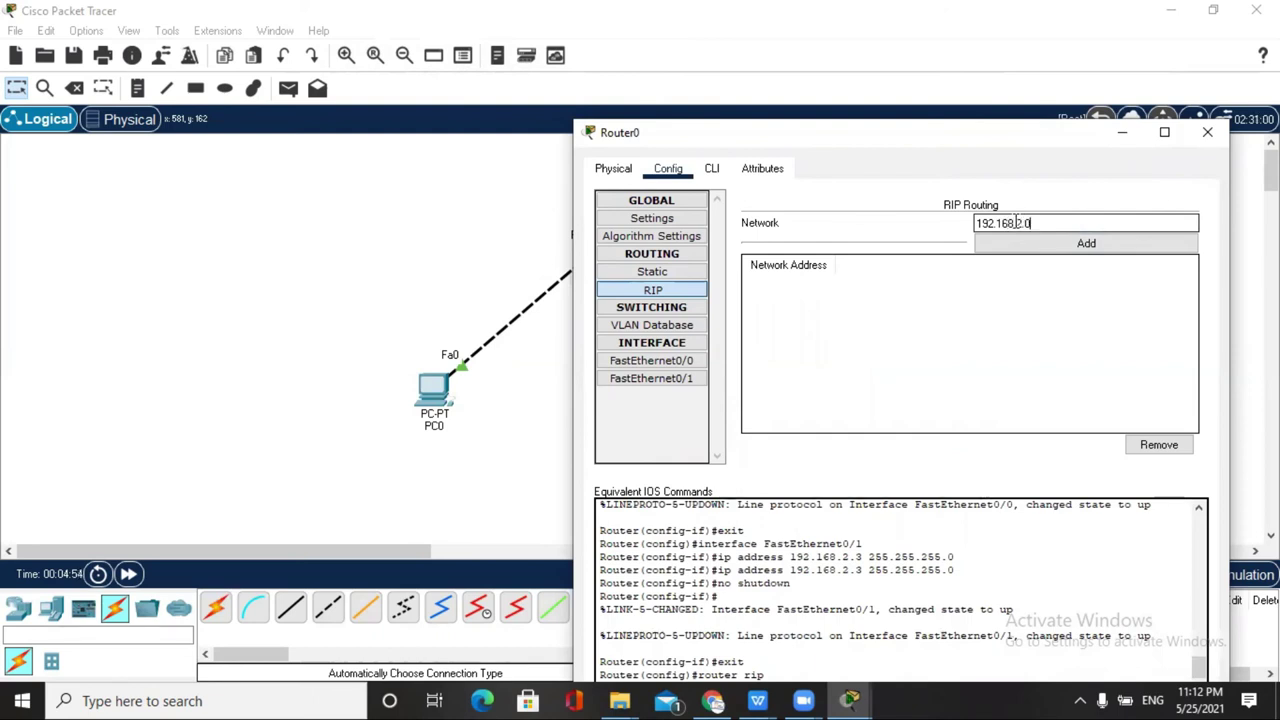
{"action": "left_click", "coordinate": [1051, 245]}
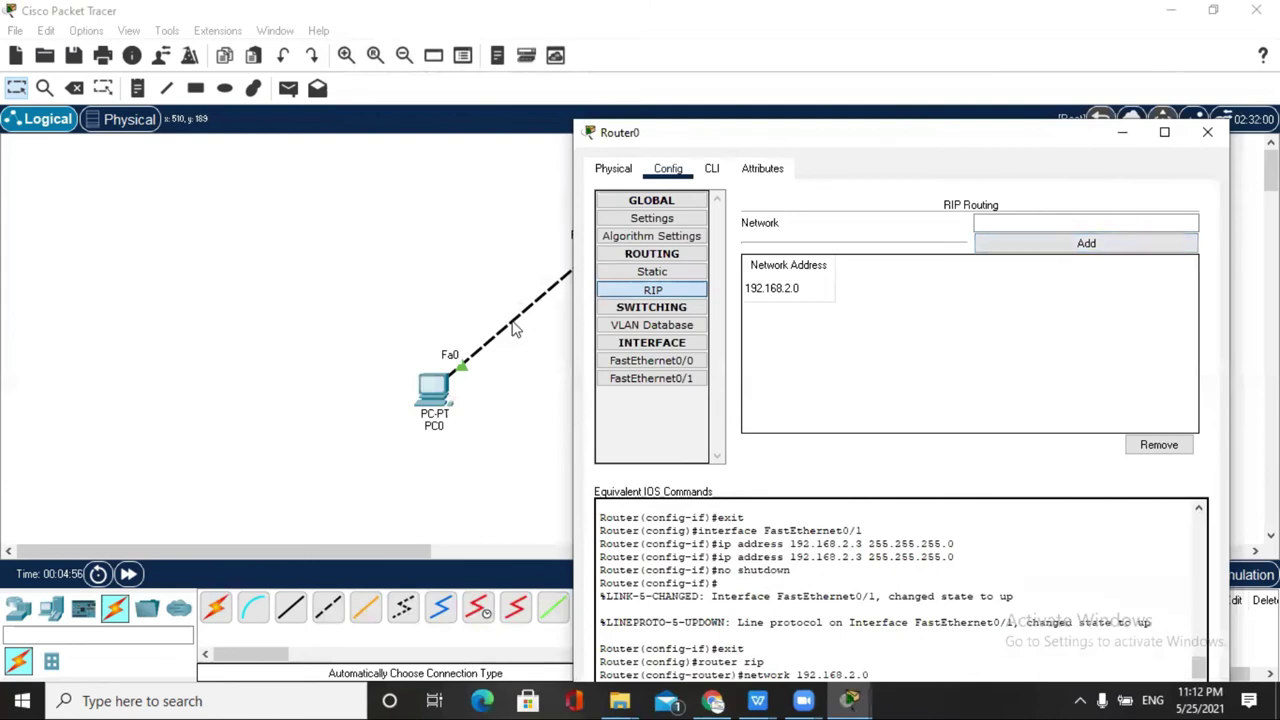
- Add the network 192.168.1.0 to Router0's RIP routing, and close the router's configuration
{"action": "left_click", "coordinate": [998, 222]}
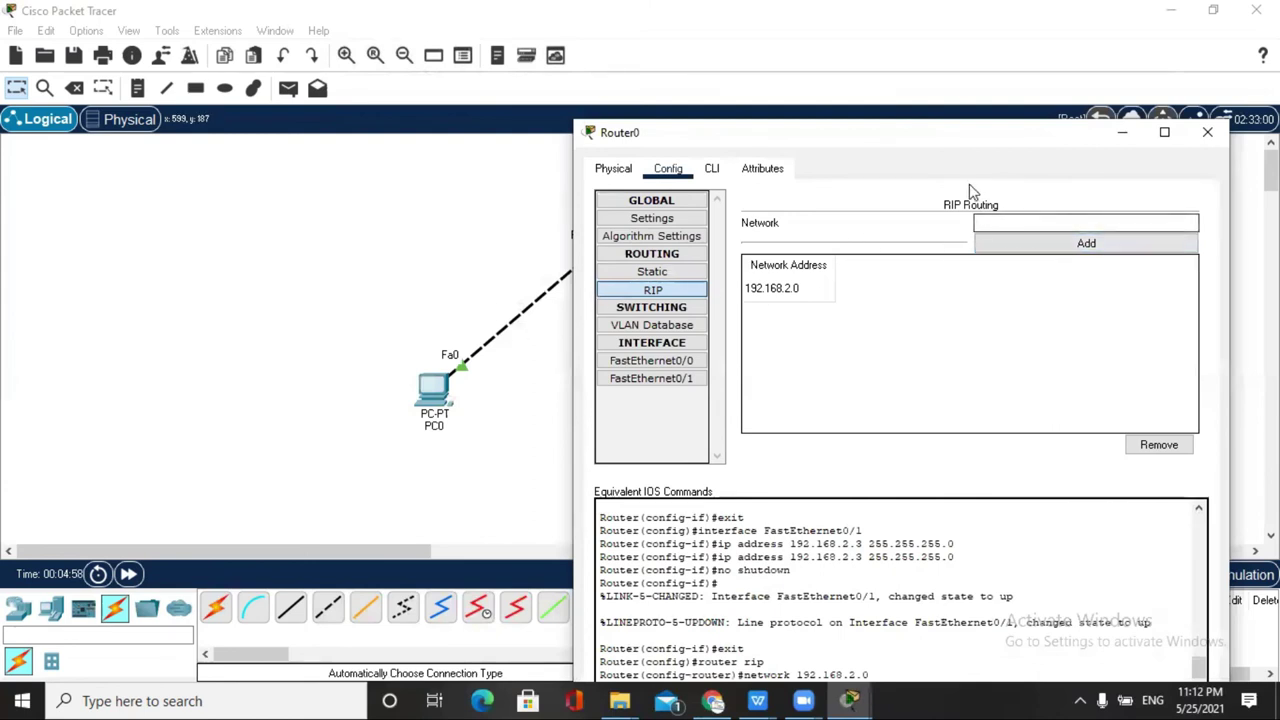
{"action": "double_click", "coordinate": [956, 135]}
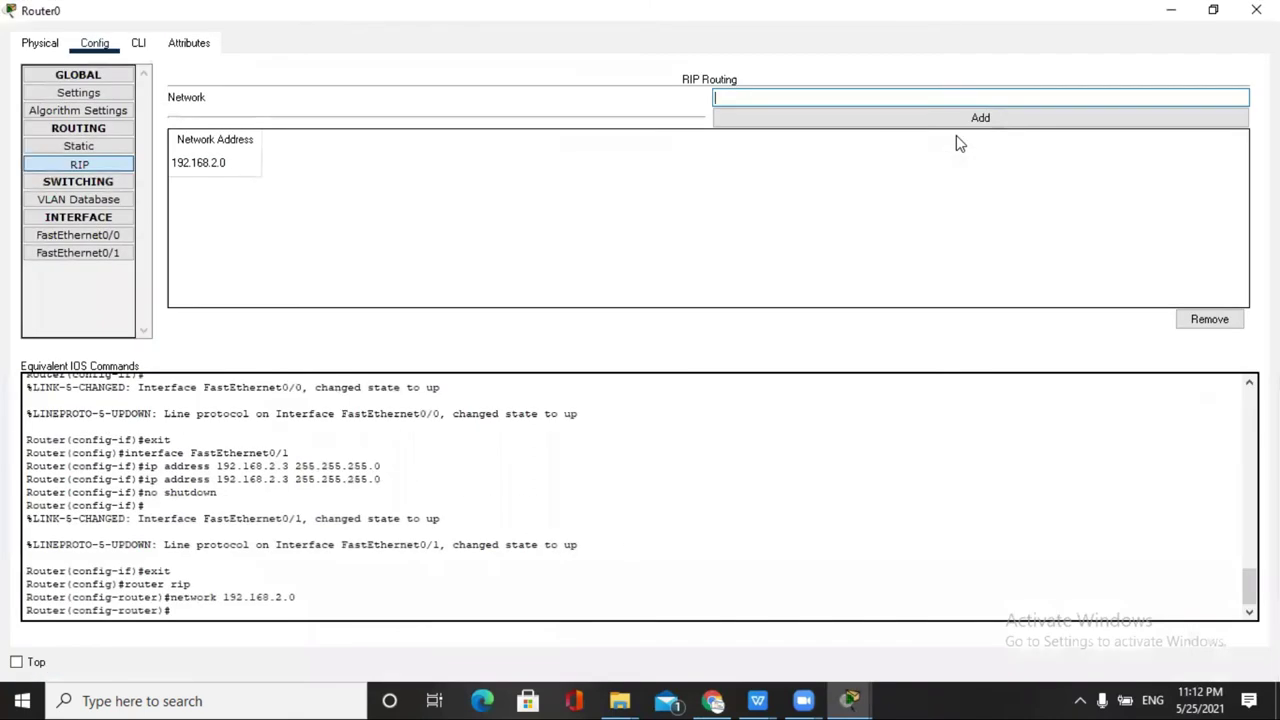
{"action": "left_click", "coordinate": [1213, 10]}
{"action": "type", "text": "192.168.1.0"}
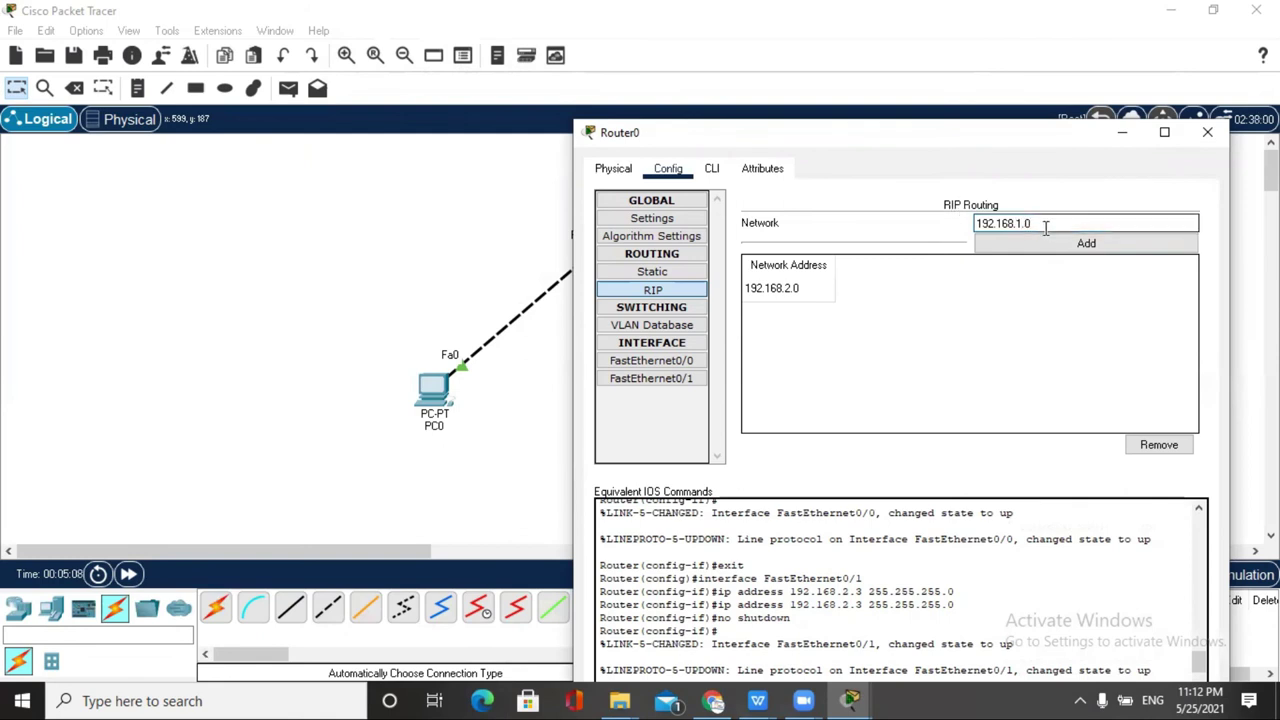
{"action": "left_click_drag", "start_coordinate": [1046, 223], "coordinate": [981, 213]}
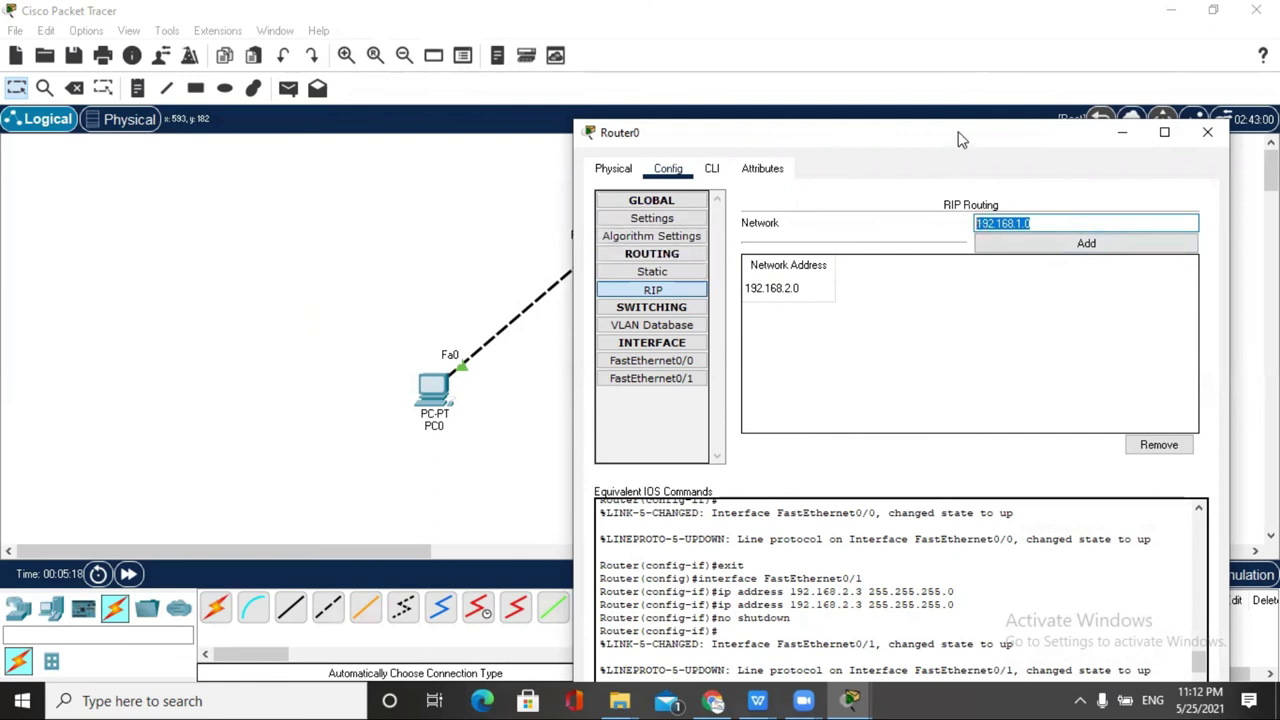
{"action": "left_click_drag", "start_coordinate": [962, 140], "coordinate": [431, 266]}
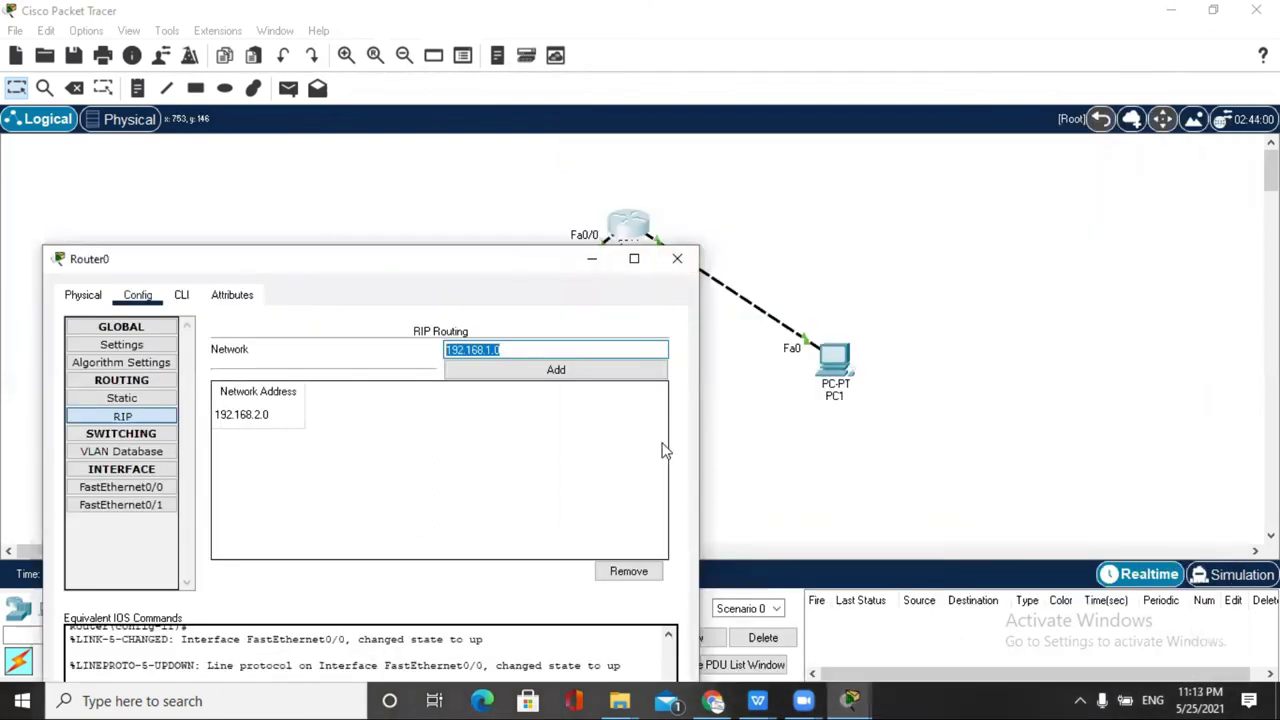
{"action": "left_click", "coordinate": [598, 369]}
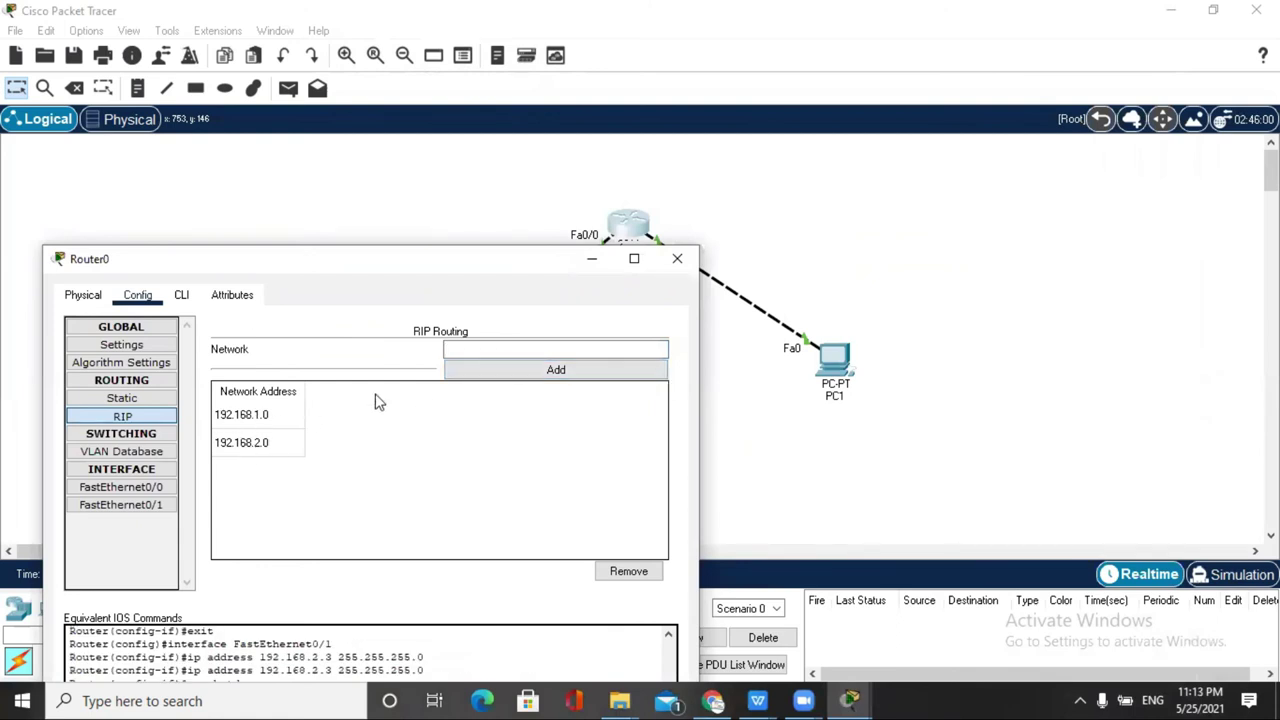
{"action": "left_click", "coordinate": [677, 258]}
- Check PC0's IPv4 default gateway in its global settings, and close its configuration
{"action": "left_click", "coordinate": [437, 397]}
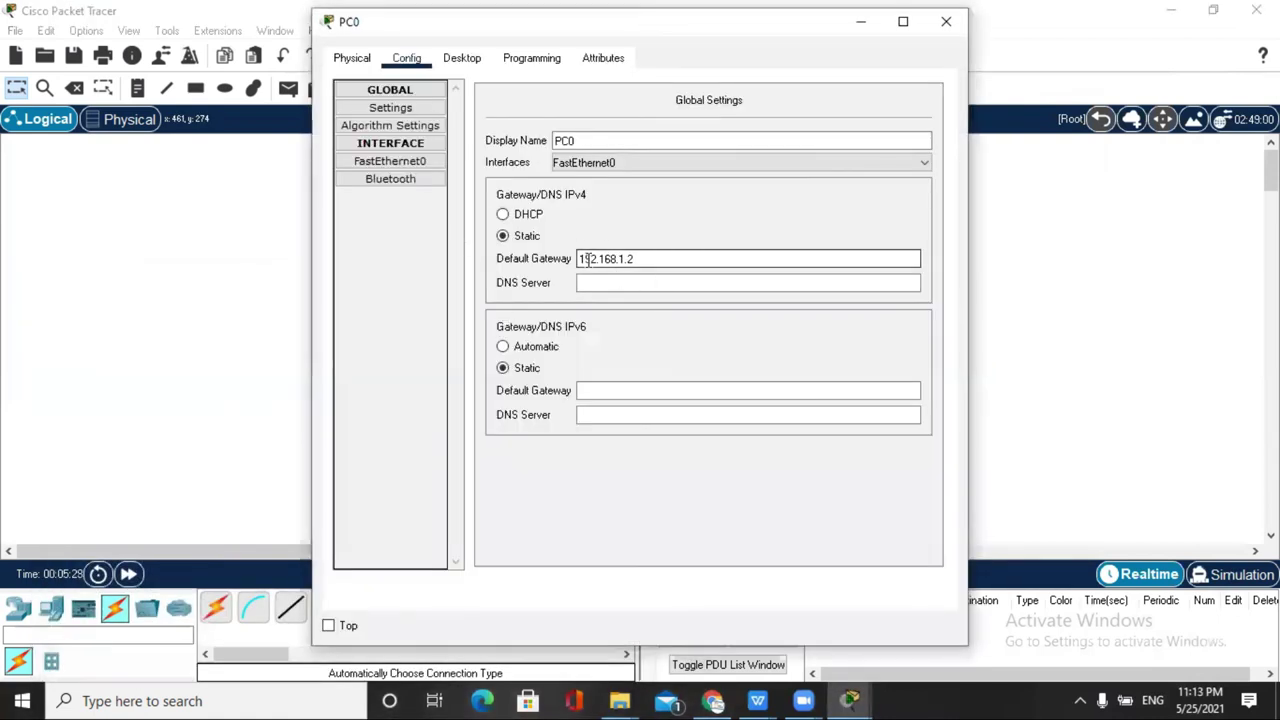
{"action": "left_click_drag", "start_coordinate": [610, 264], "coordinate": [621, 262]}
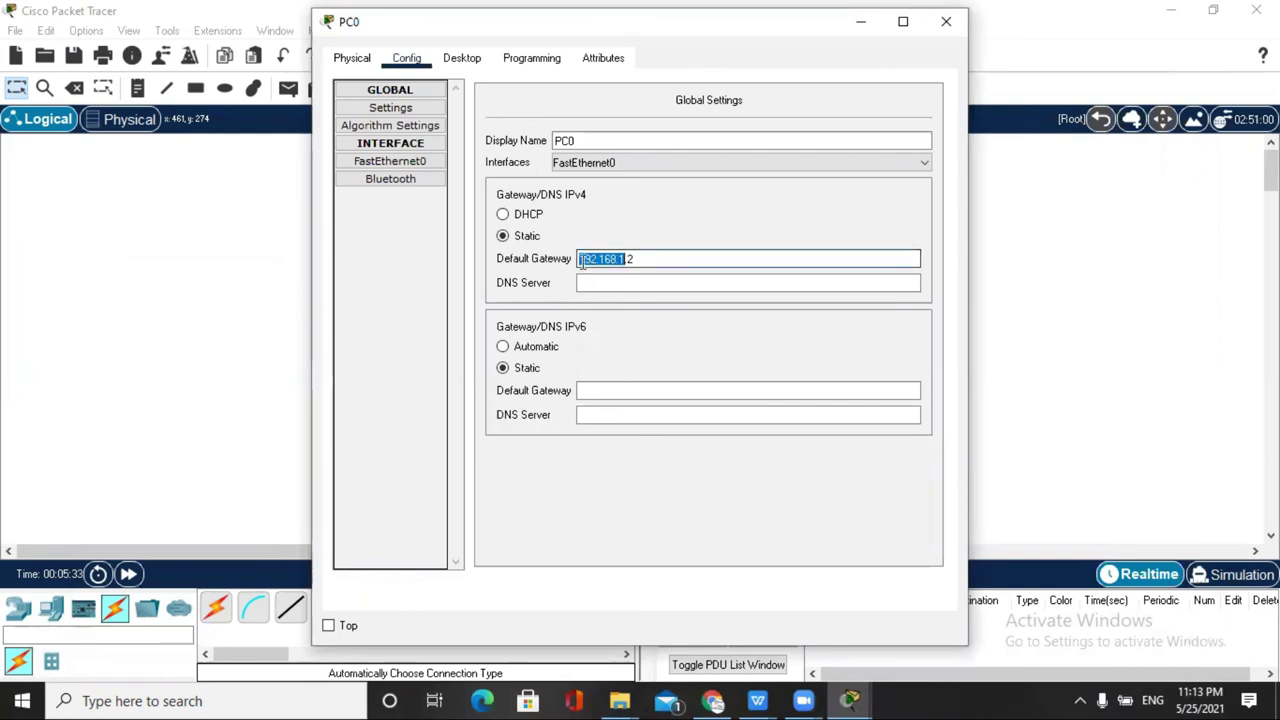
{"action": "left_click", "coordinate": [632, 262], "text": "shift"}
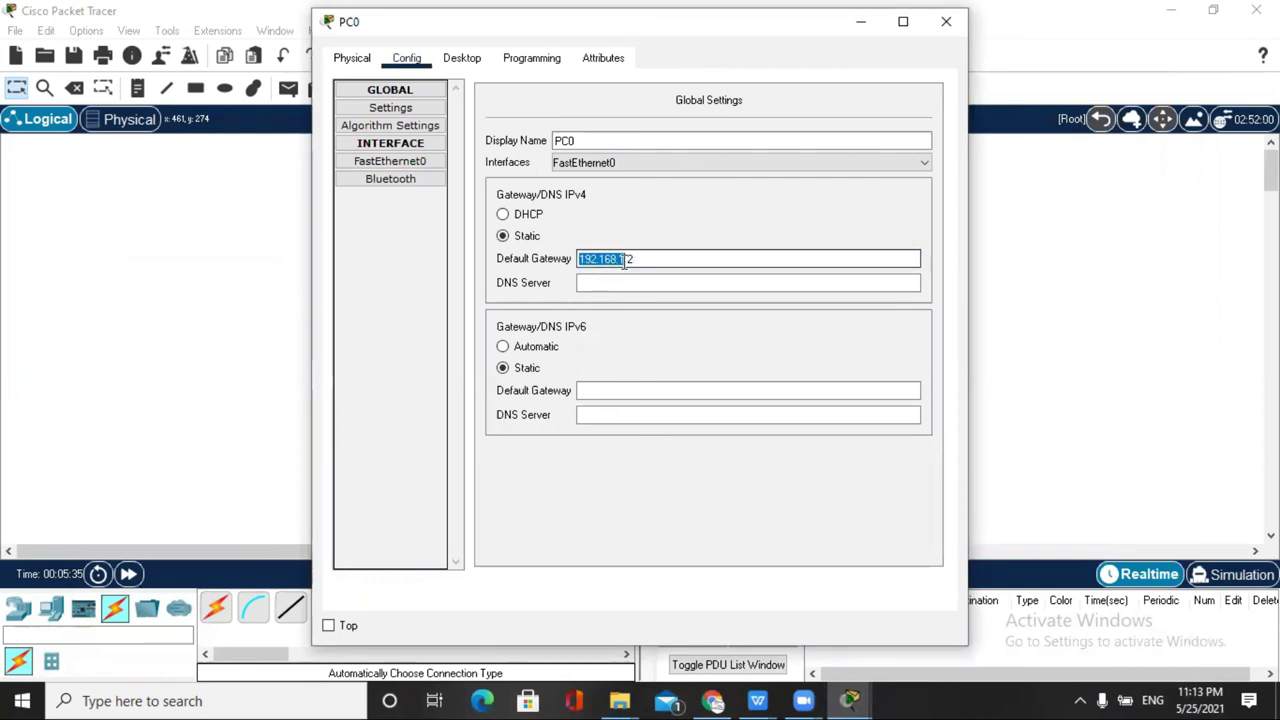
{"action": "left_click_drag", "start_coordinate": [626, 259], "coordinate": [560, 262]}
{"action": "left_click", "coordinate": [944, 22]}
- Send a simple PDU from PC0 to PC1 to test the connection between the subnets
{"action": "left_click", "coordinate": [289, 88]}
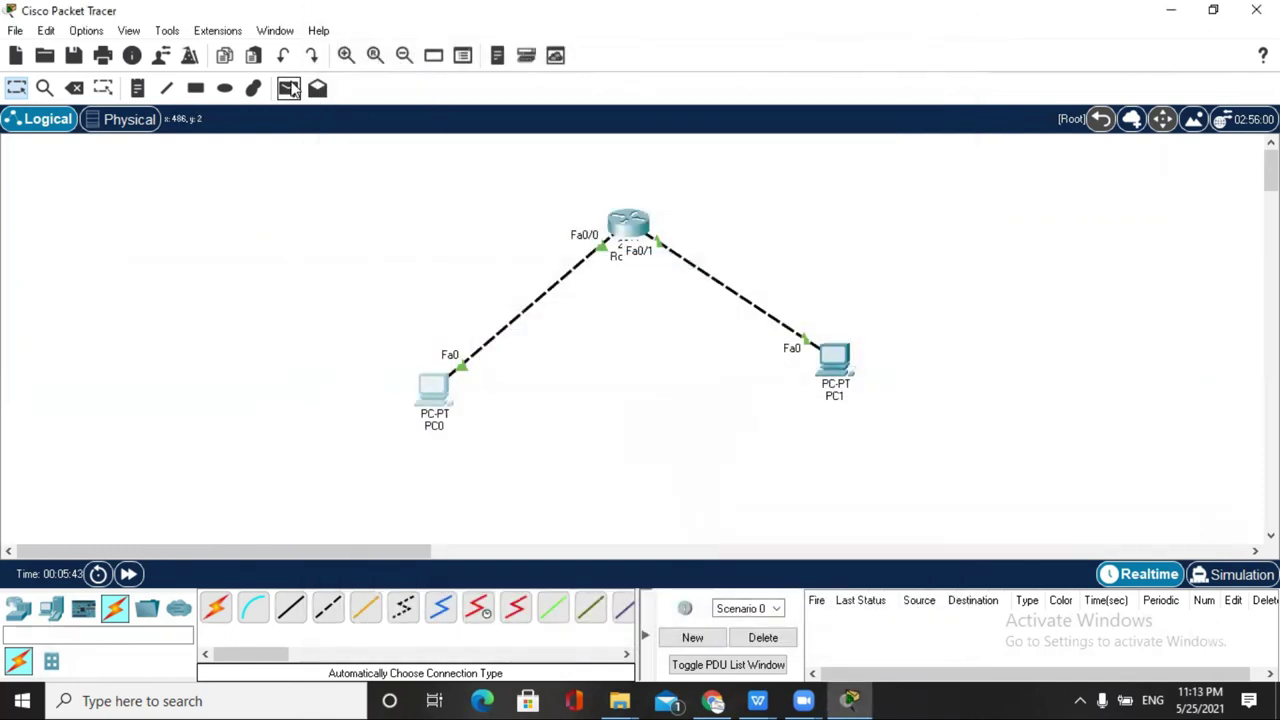
{"action": "left_click", "coordinate": [438, 390]}
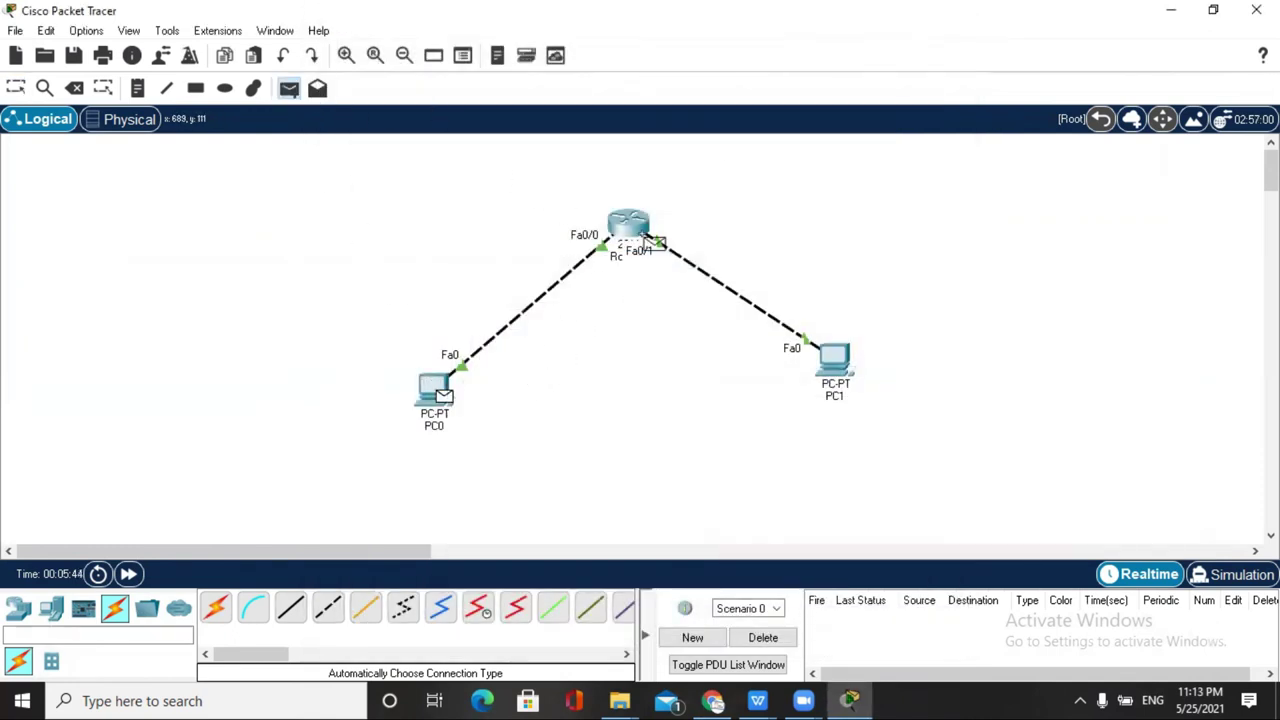
{"action": "left_click", "coordinate": [836, 366]}
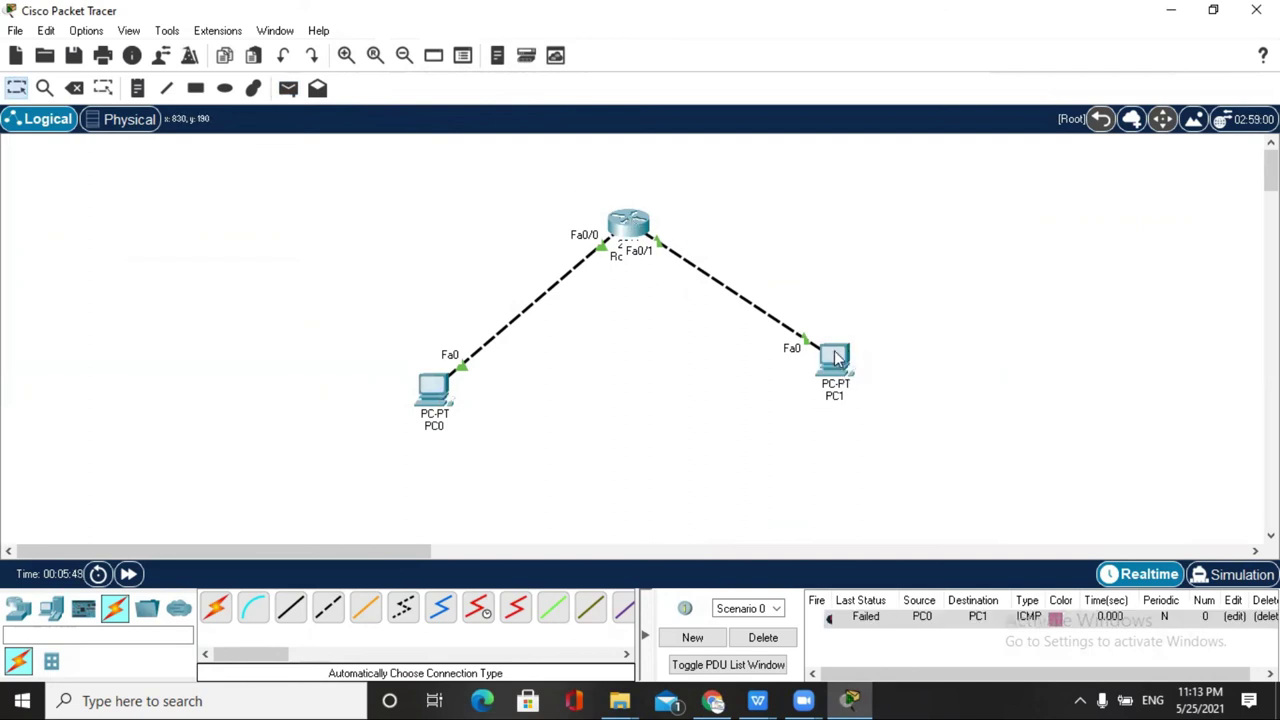
- Check PC0's FastEthernet0 IPv4 address and its default gateway, and close its configuration
{"action": "left_click", "coordinate": [434, 391]}
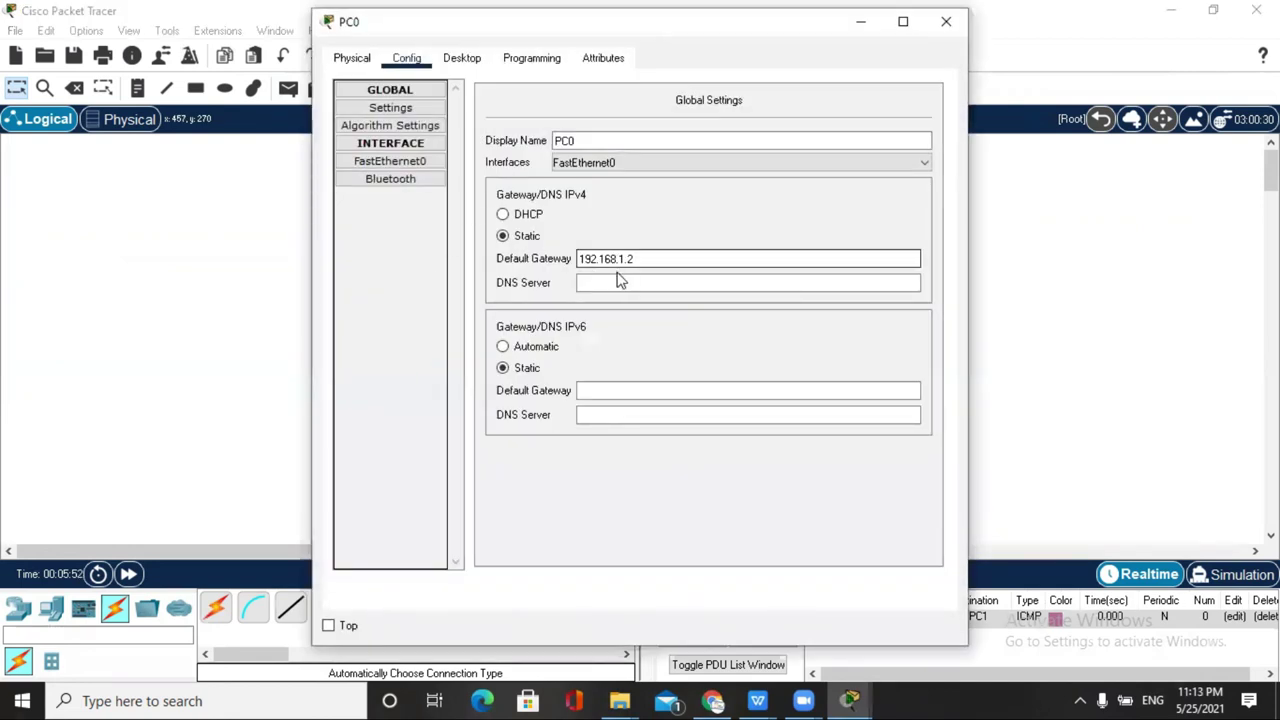
{"action": "left_click", "coordinate": [390, 161]}
{"action": "left_click", "coordinate": [777, 240]}
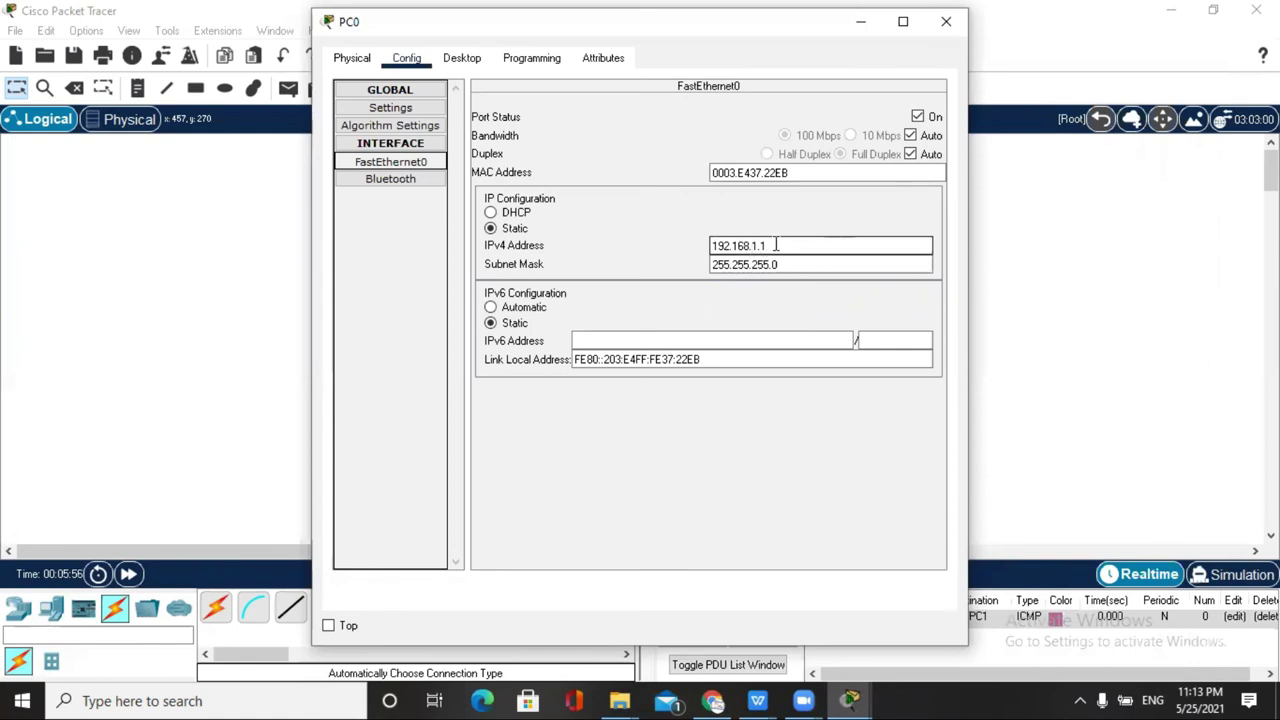
{"action": "left_click", "coordinate": [410, 109]}
{"action": "left_click", "coordinate": [650, 260]}
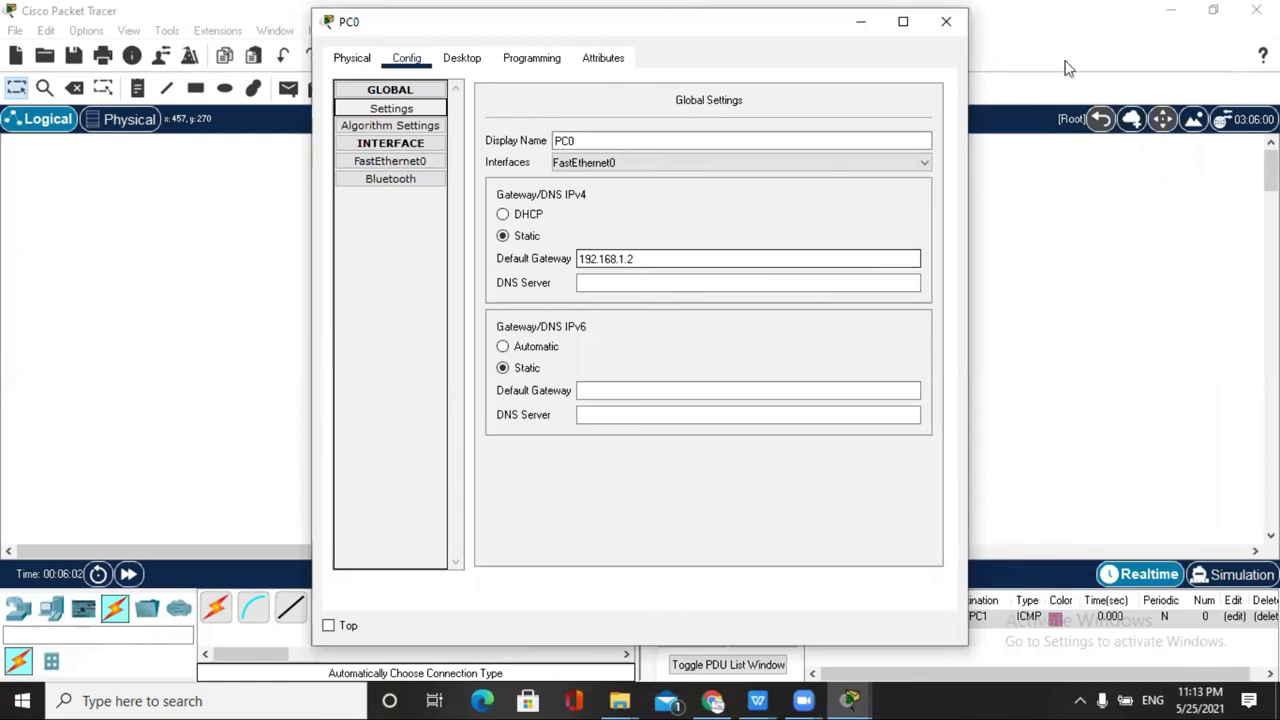
{"action": "left_click", "coordinate": [946, 21]}
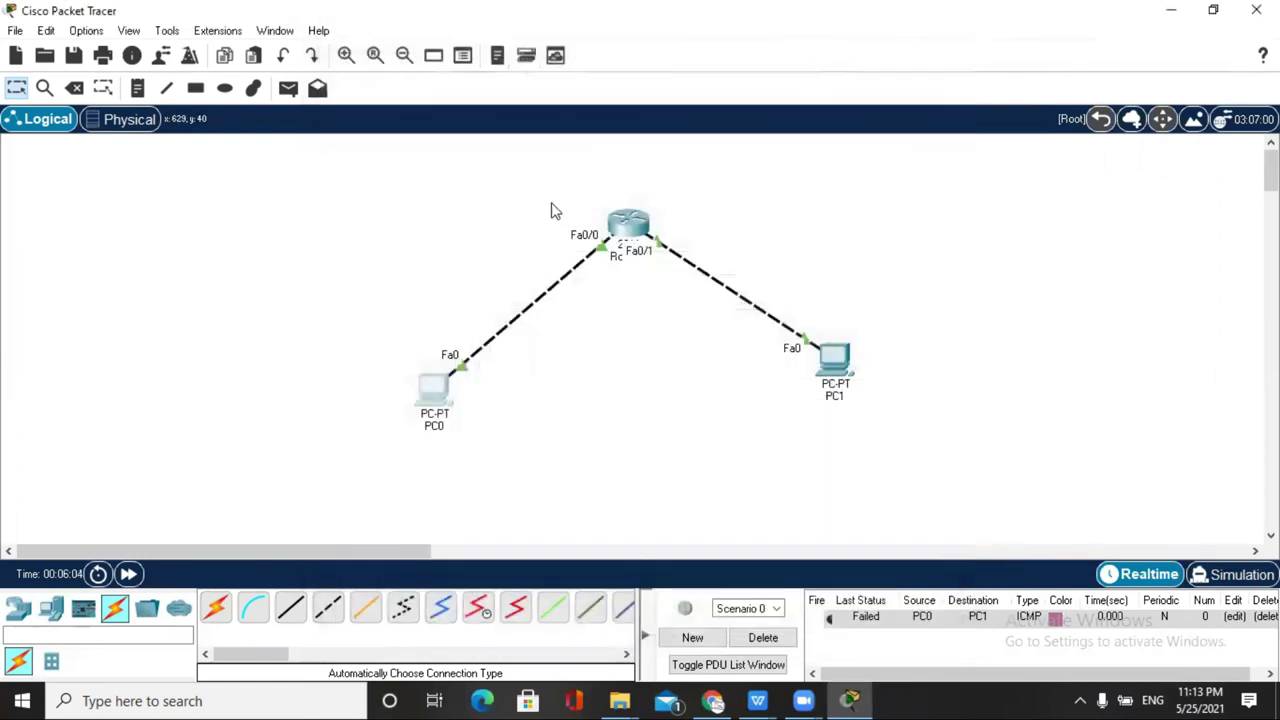
- Delete the current PDU scenario's contents and send a simple PDU from PC0 to Router0
{"action": "left_click", "coordinate": [289, 88]}
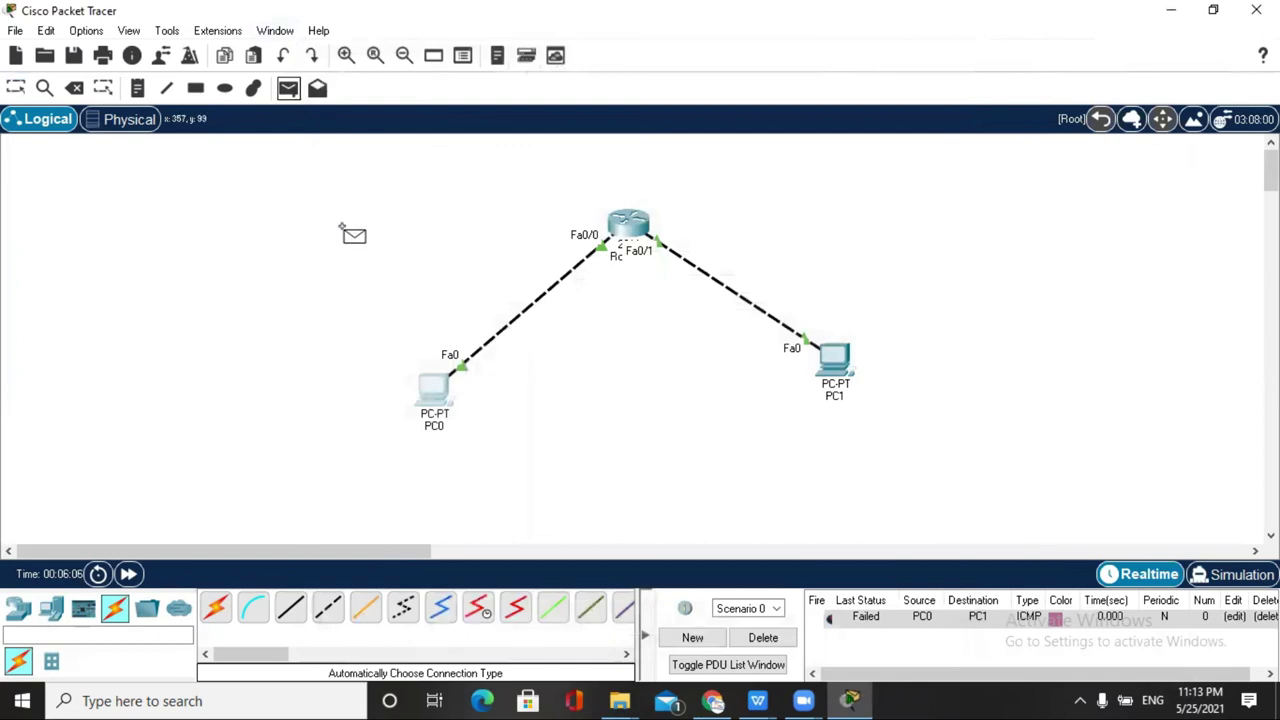
{"action": "left_click", "coordinate": [762, 638]}
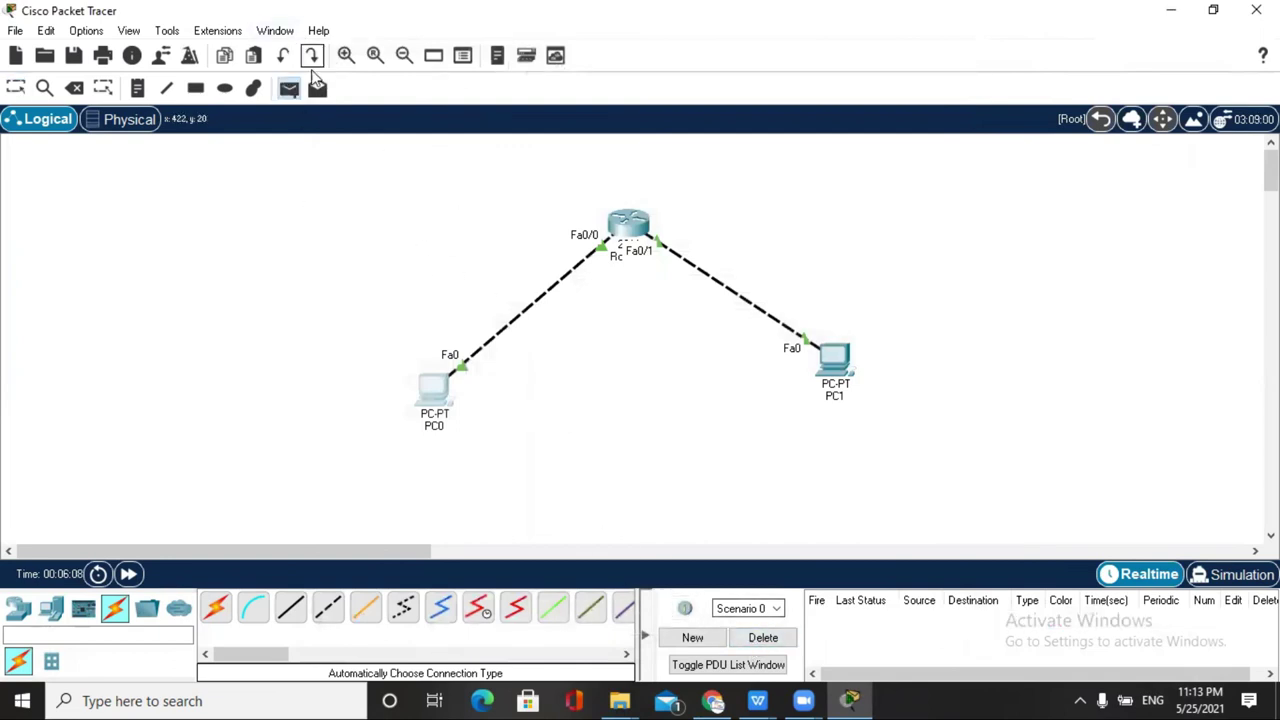
{"action": "left_click", "coordinate": [438, 388]}
{"action": "left_click", "coordinate": [638, 226]}
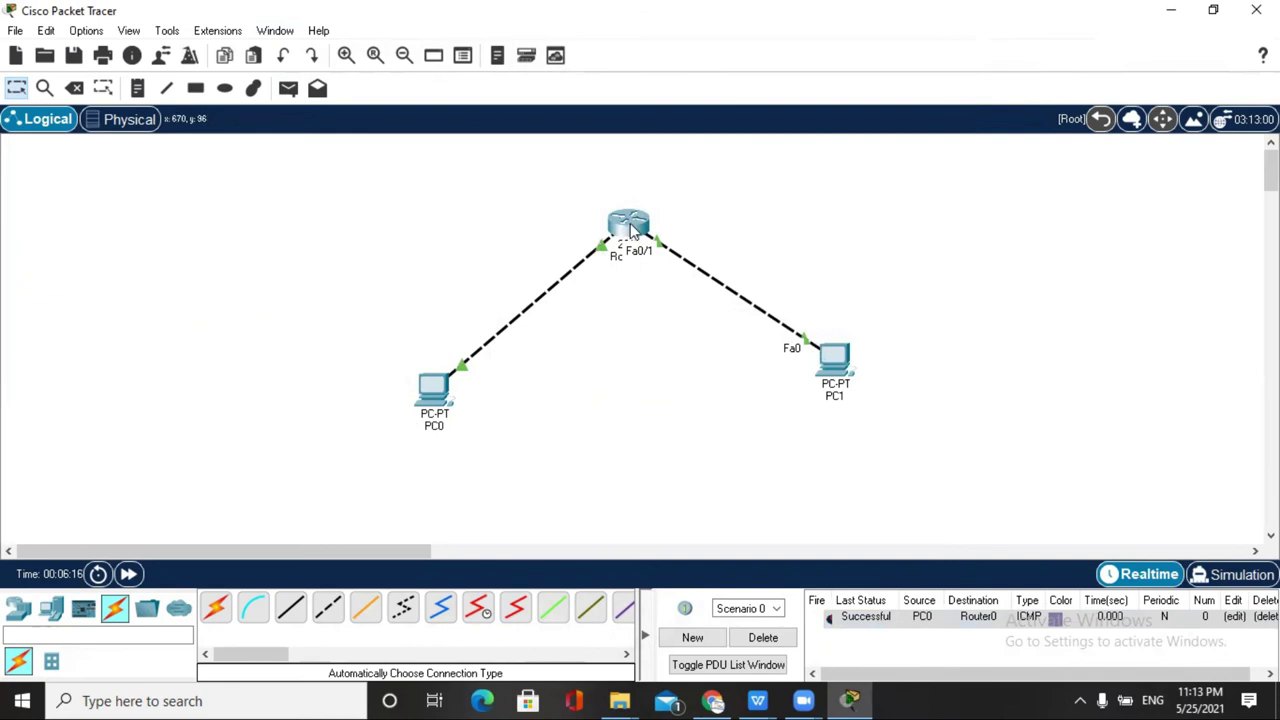
- Check PC1's default gateway and its FastEthernet0 IPv4 address and subnet mask, and close its configuration
{"action": "left_click", "coordinate": [843, 366]}
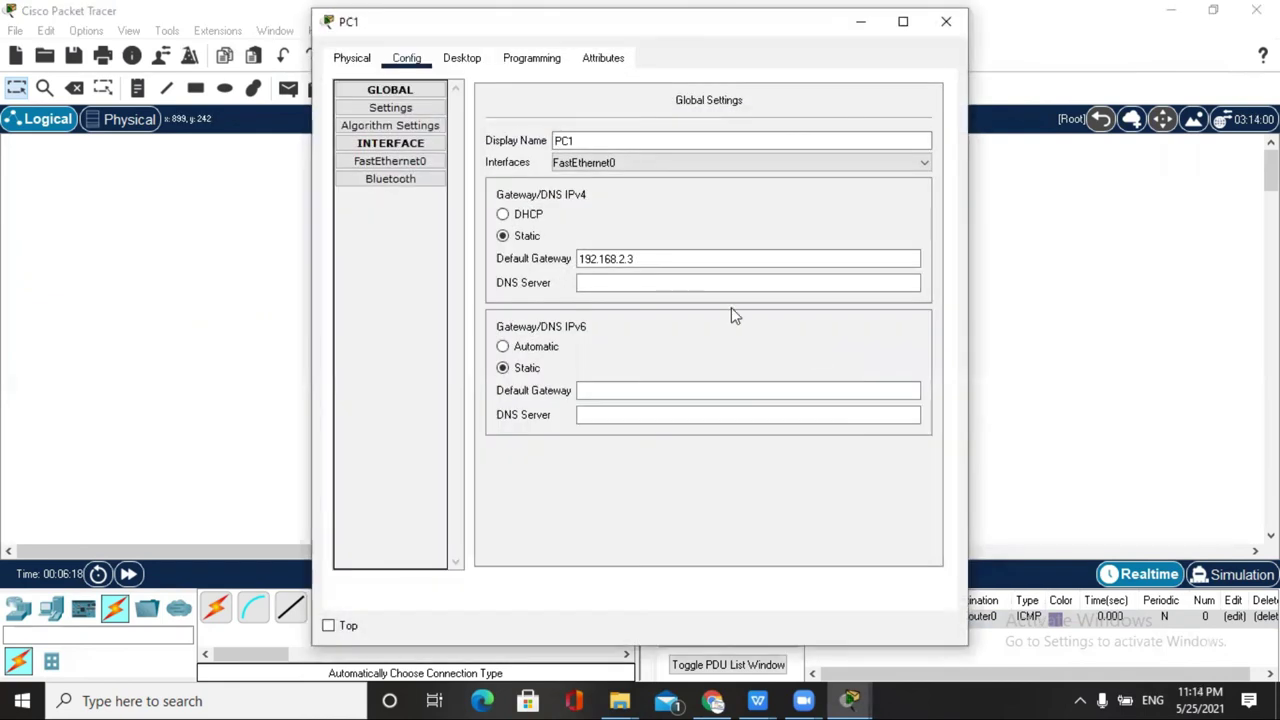
{"action": "left_click", "coordinate": [600, 265]}
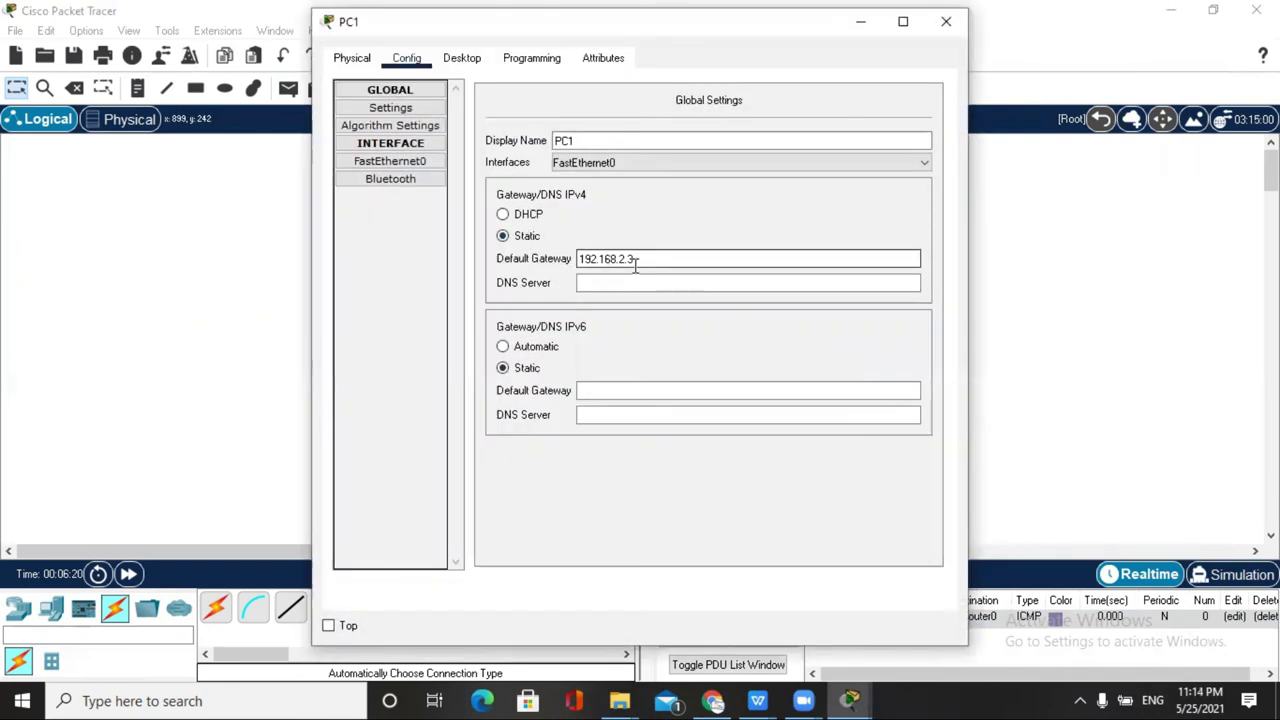
{"action": "left_click", "coordinate": [412, 161]}
{"action": "left_click", "coordinate": [772, 264]}
{"action": "left_click", "coordinate": [772, 247]}
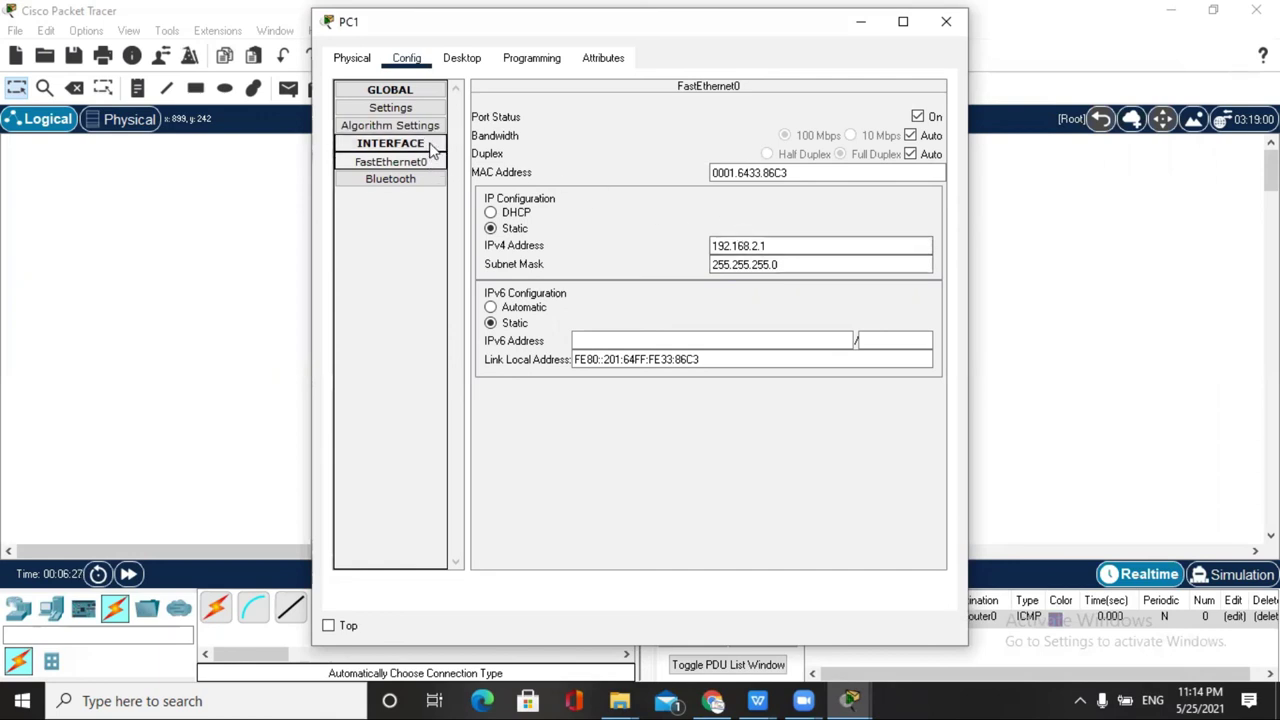
{"action": "left_click", "coordinate": [946, 21]}
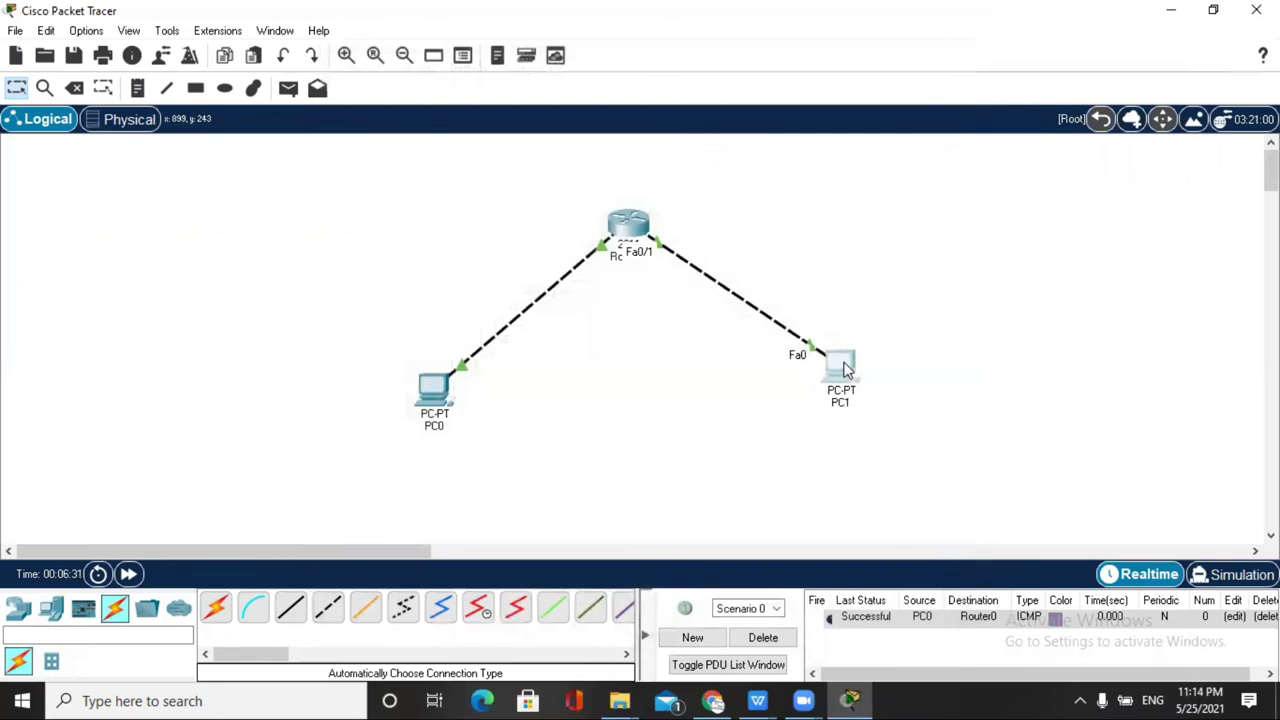
{"action": "mouse_move", "coordinate": [828, 365]}
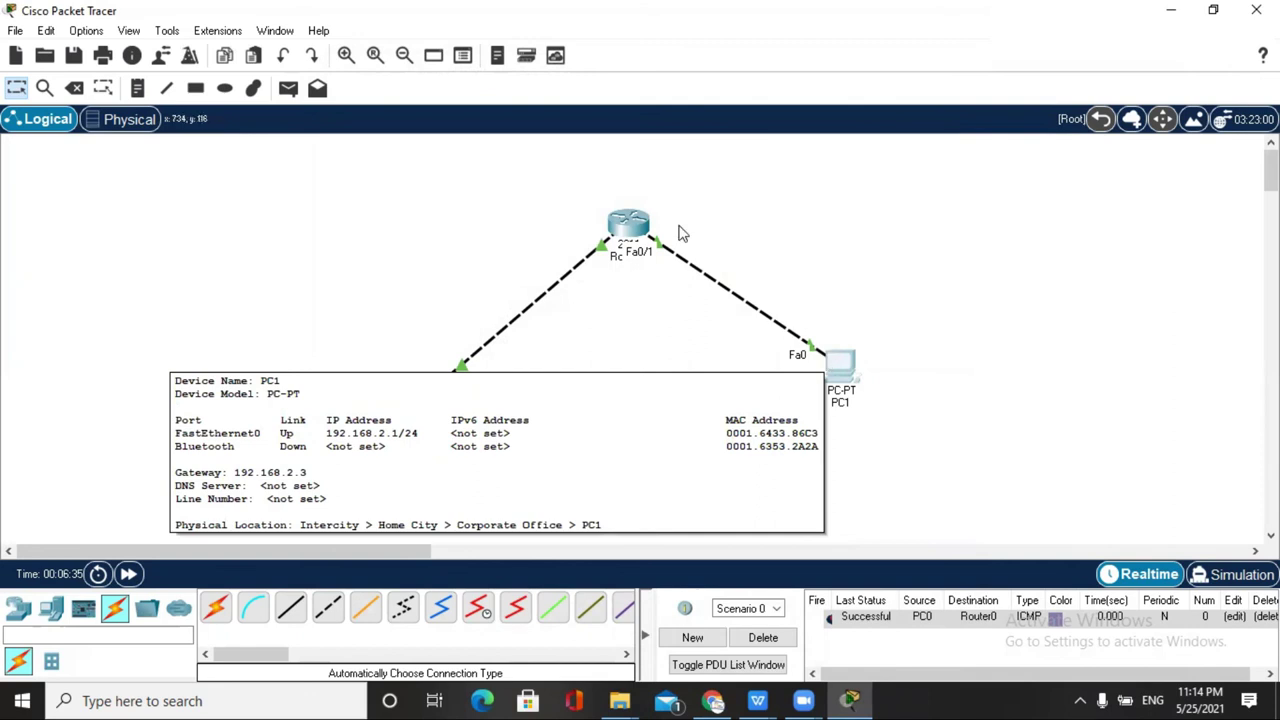
- Check the IPv4 addresses of Router0's FastEthernet0/1 and FastEthernet0/0 ports against PC0's default gateway, and close both configurations
{"action": "left_click", "coordinate": [624, 230]}
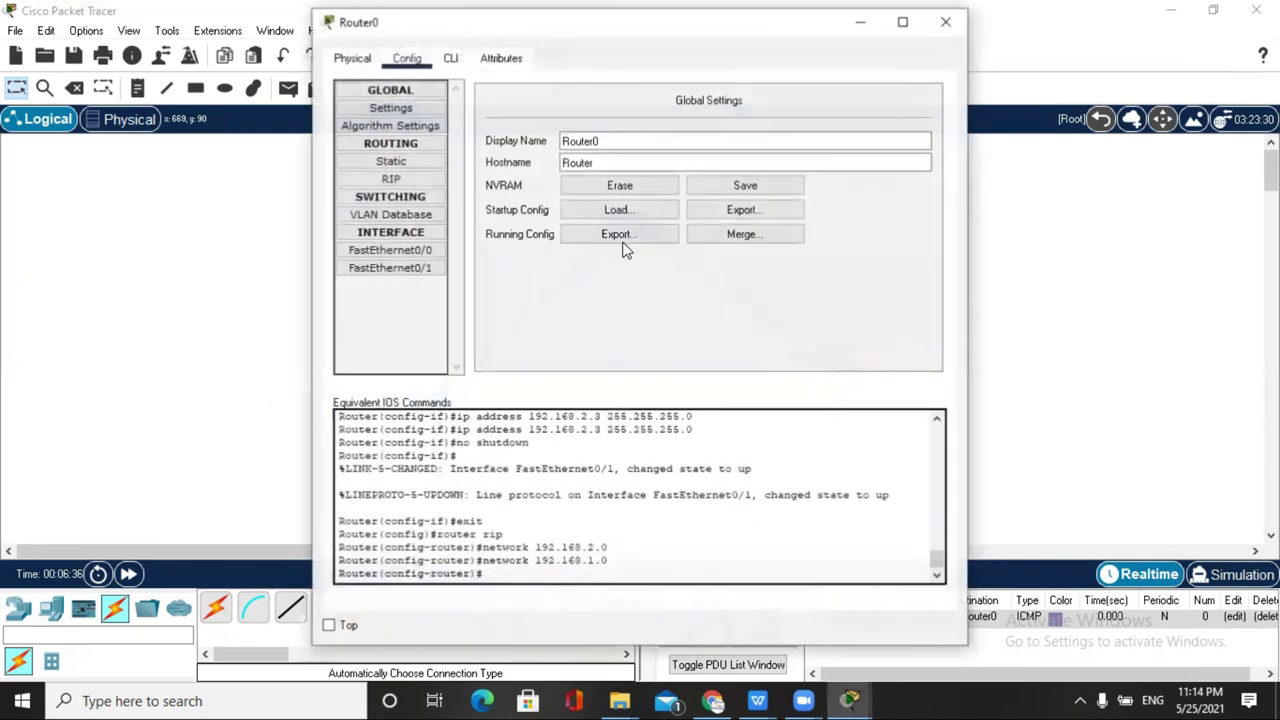
{"action": "left_click", "coordinate": [421, 270]}
{"action": "left_click", "coordinate": [762, 213]}
{"action": "key", "text": "BackSpace"}
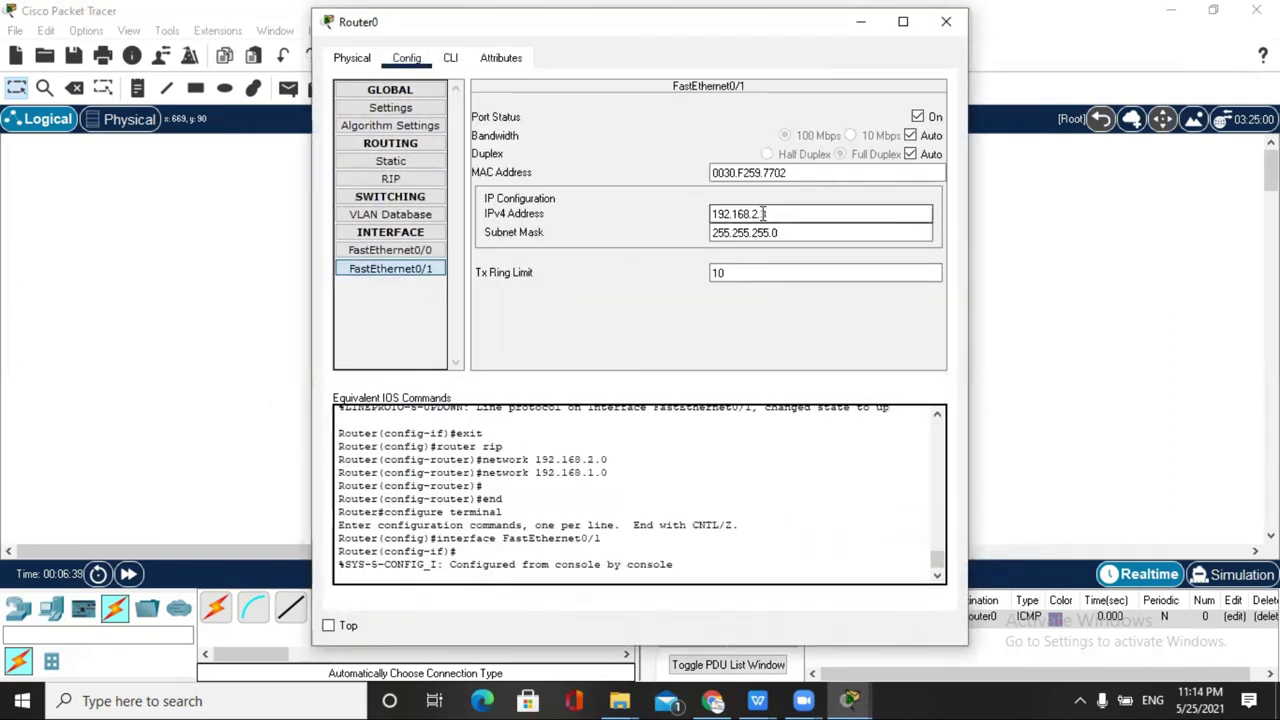
{"action": "left_click", "coordinate": [387, 252]}
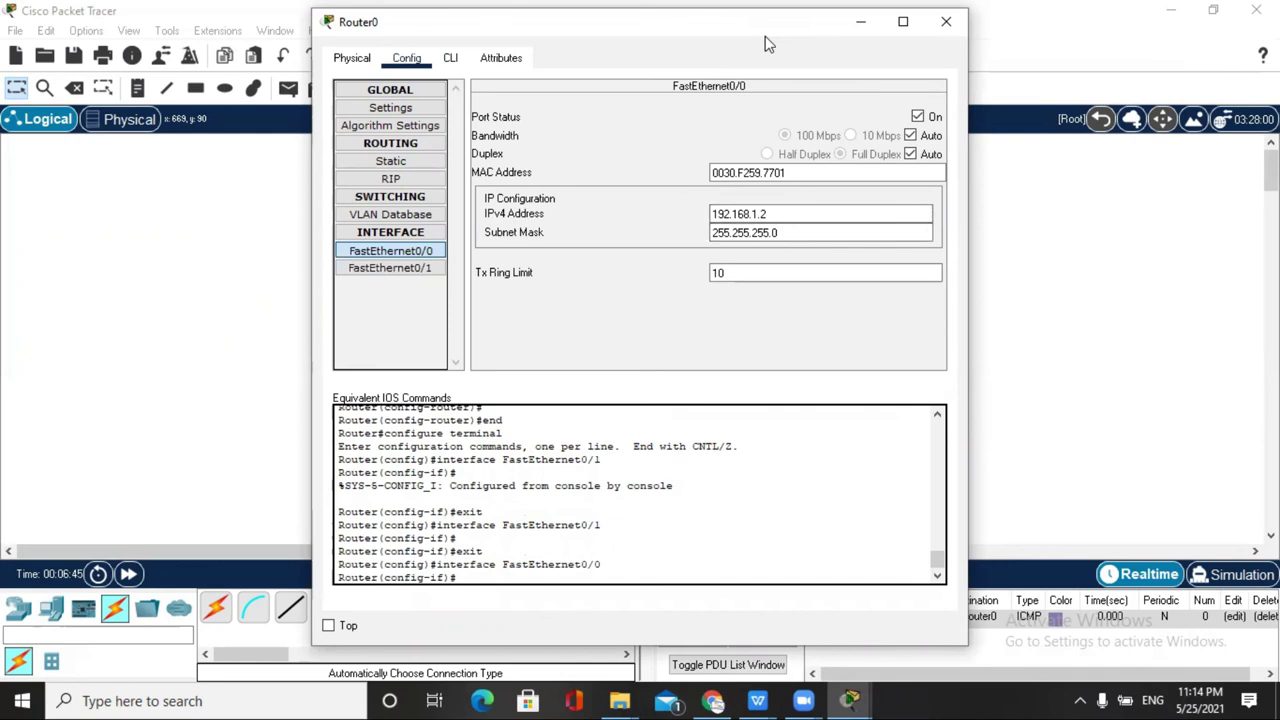
{"action": "left_click_drag", "start_coordinate": [767, 44], "coordinate": [1010, 48]}
{"action": "left_click", "coordinate": [427, 400]}
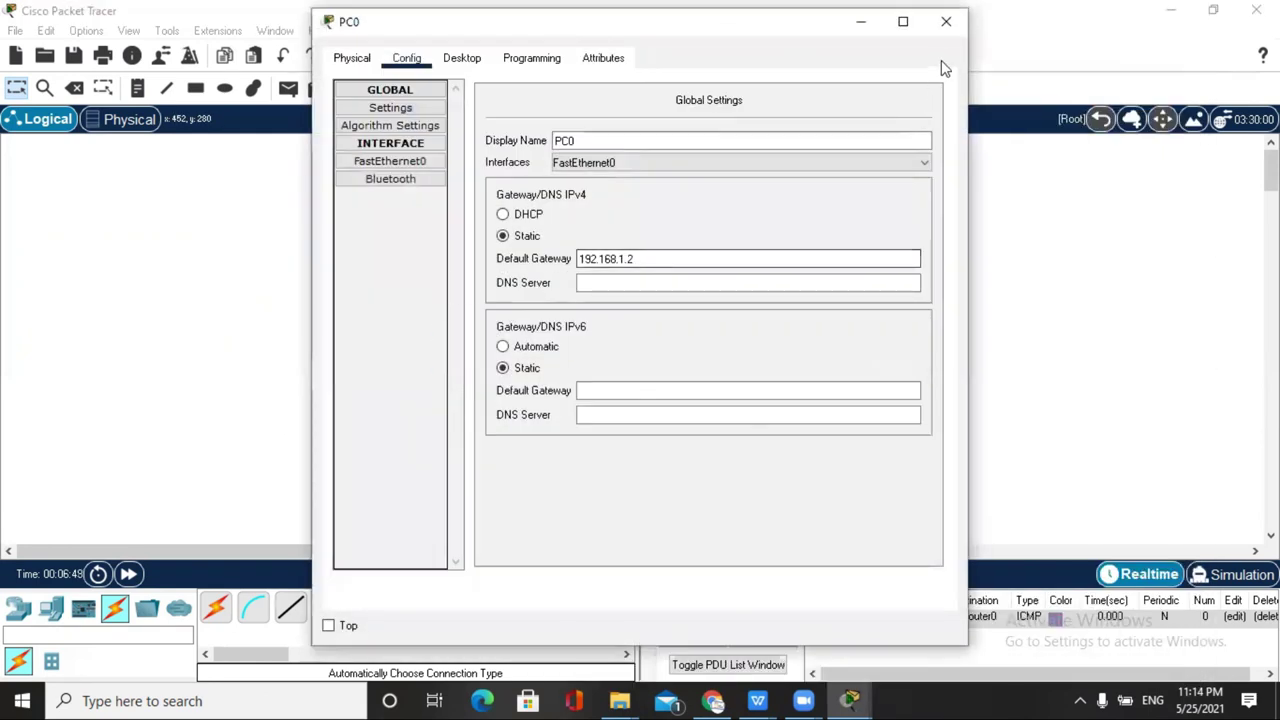
{"action": "left_click", "coordinate": [948, 28]}
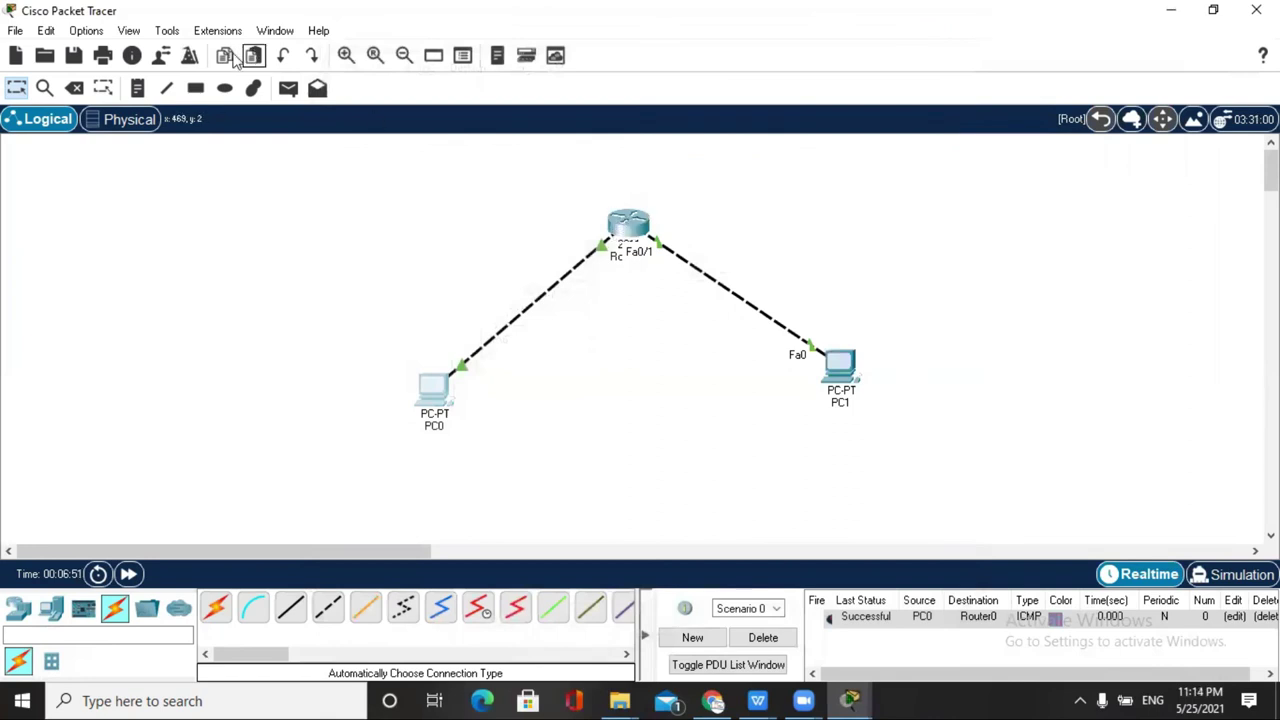
- Send a simple PDU from PC1 to Router0 to test that side of the link
{"action": "left_click", "coordinate": [288, 90]}
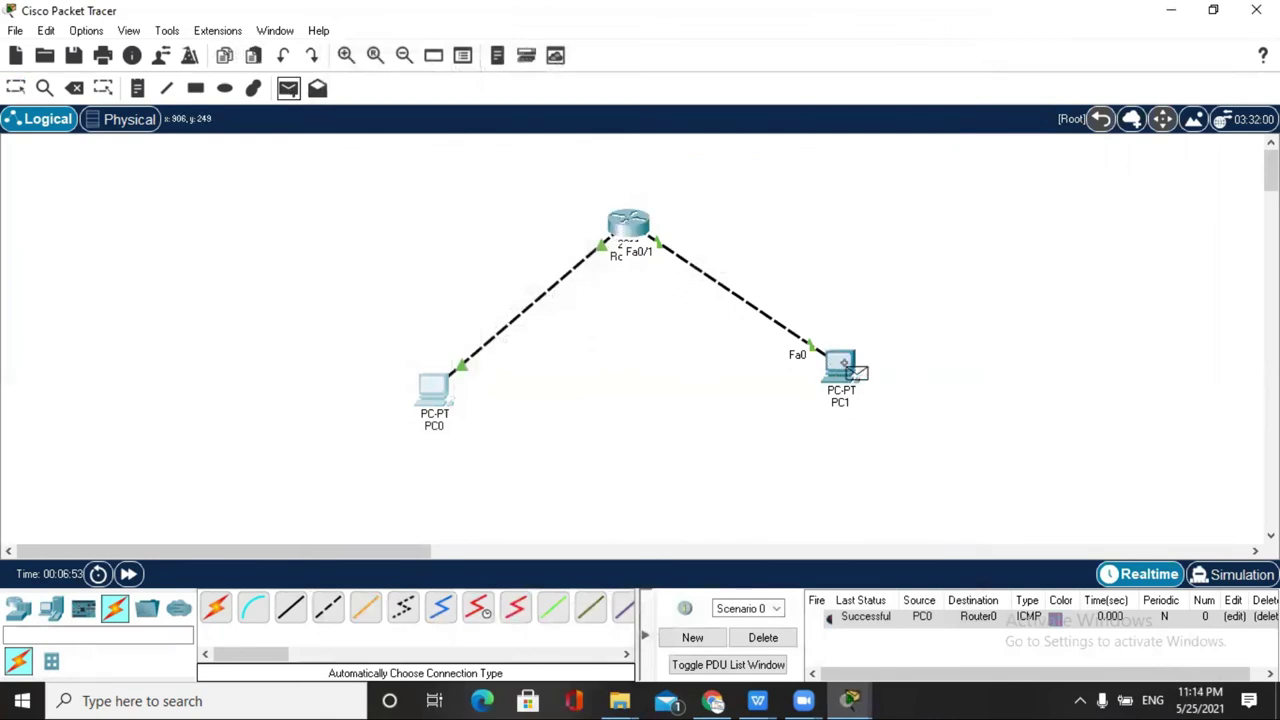
{"action": "left_click", "coordinate": [845, 367]}
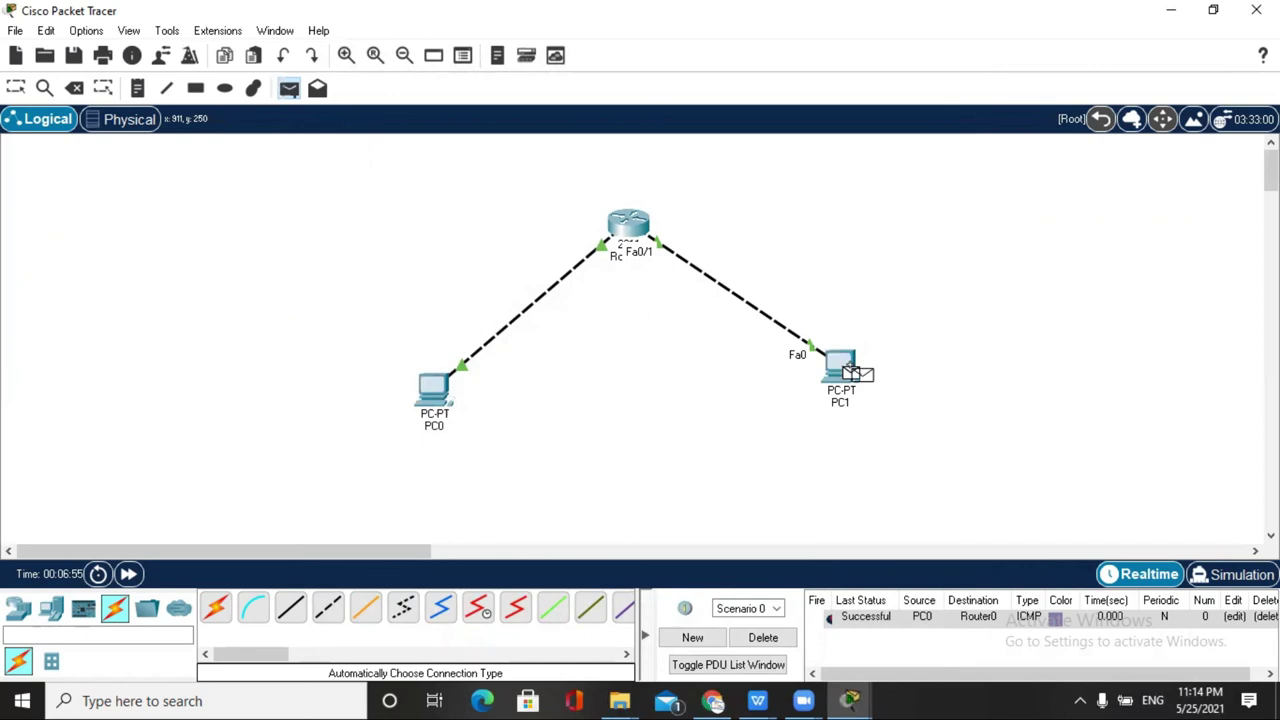
{"action": "left_click", "coordinate": [652, 236]}
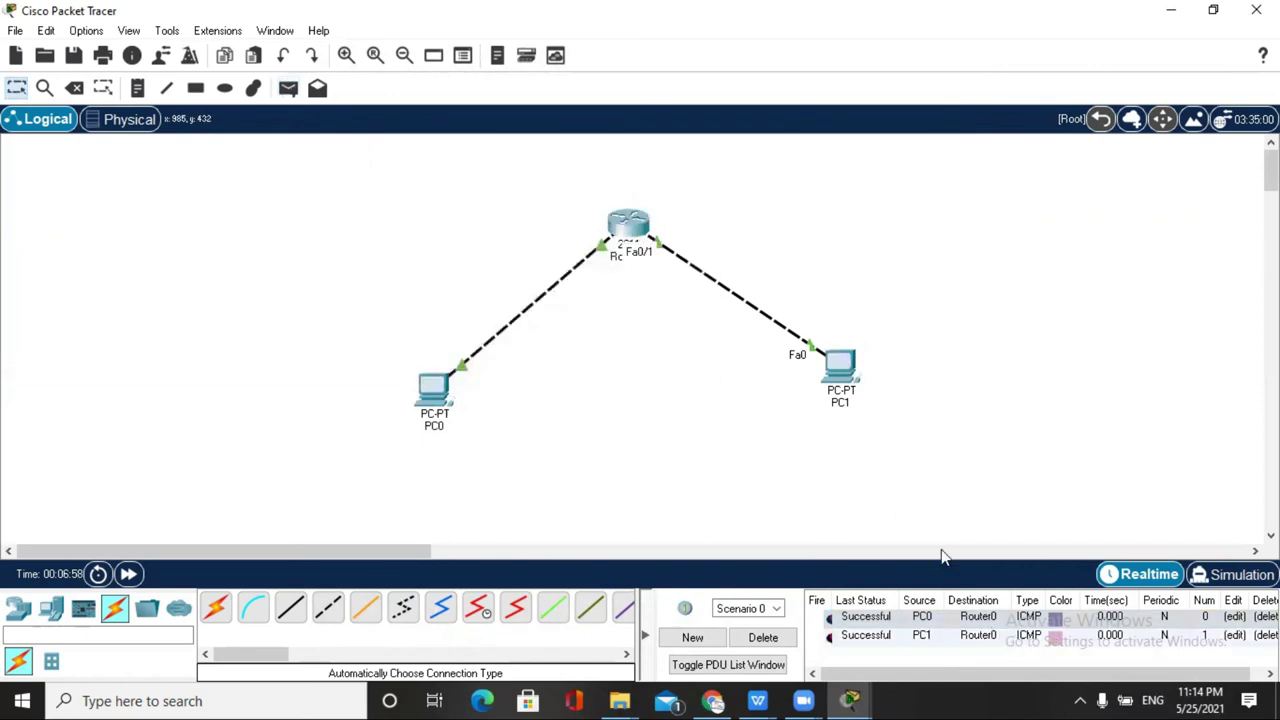
- Send a simple PDU from PC0 to PC1 to retest the connection across the router
{"action": "left_click", "coordinate": [288, 88]}
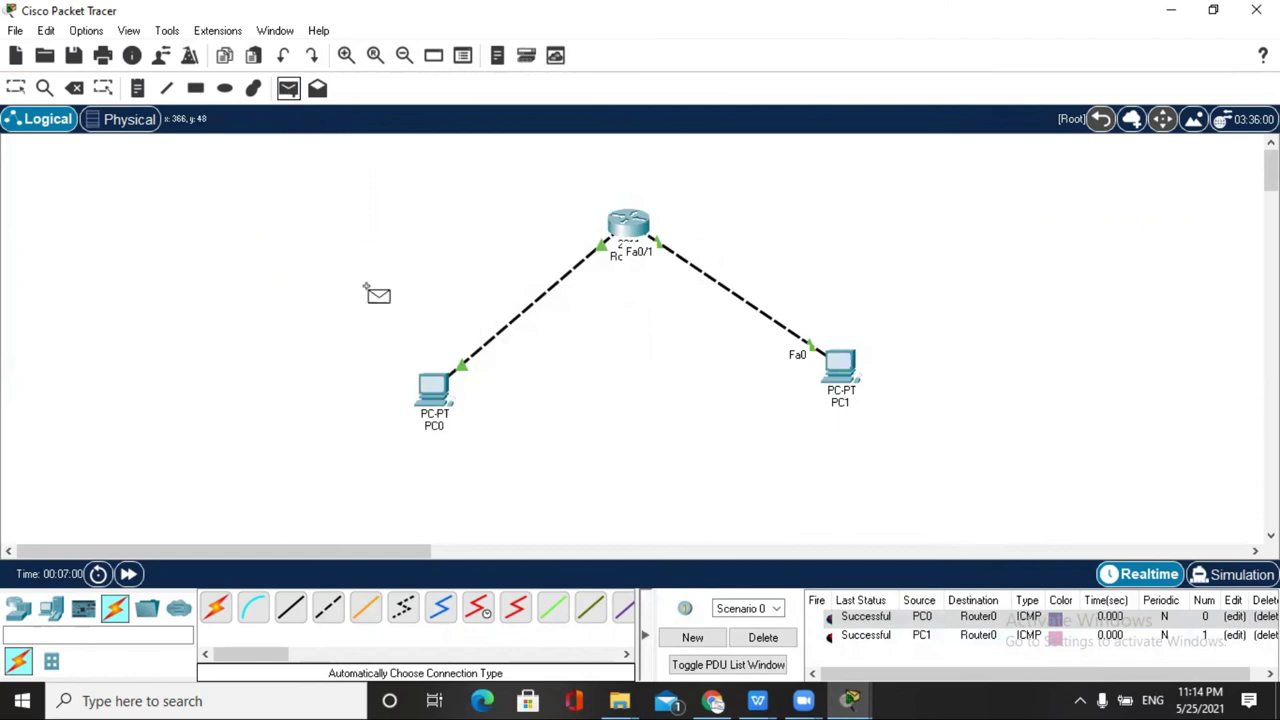
{"action": "left_click", "coordinate": [434, 390]}
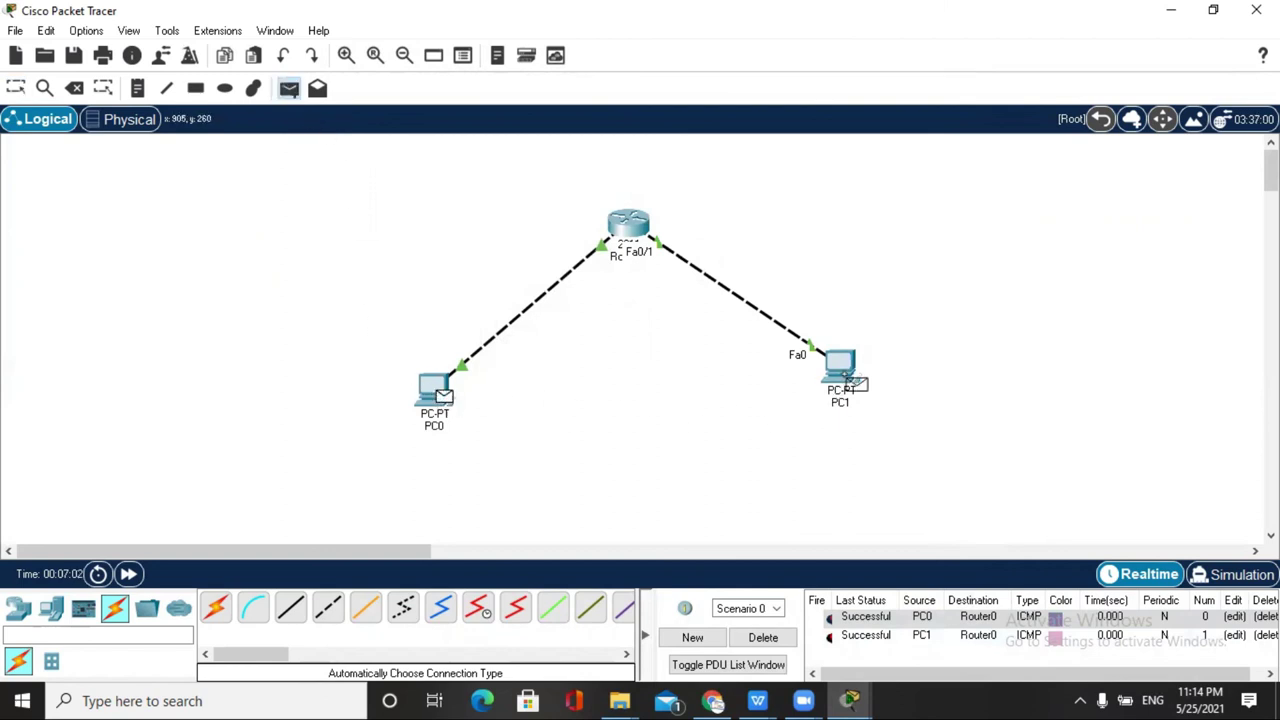
{"action": "left_click", "coordinate": [845, 375]}
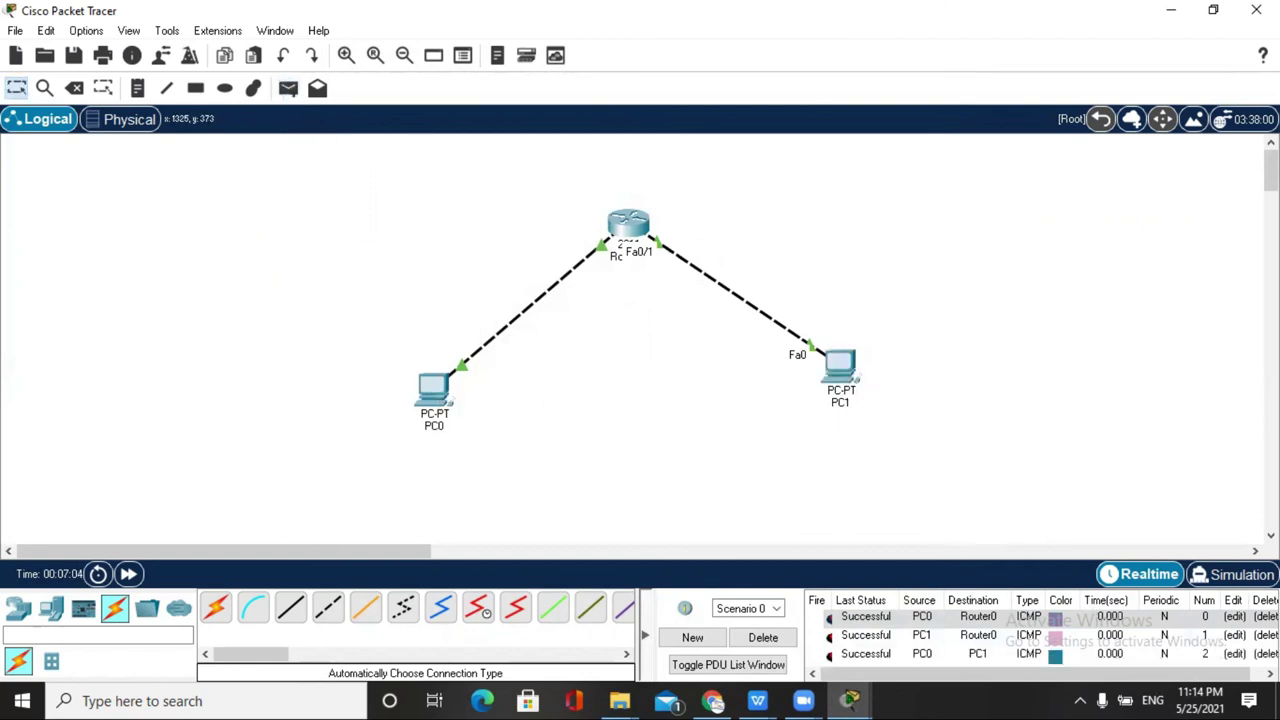
{"action": "left_click", "coordinate": [1271, 535]}
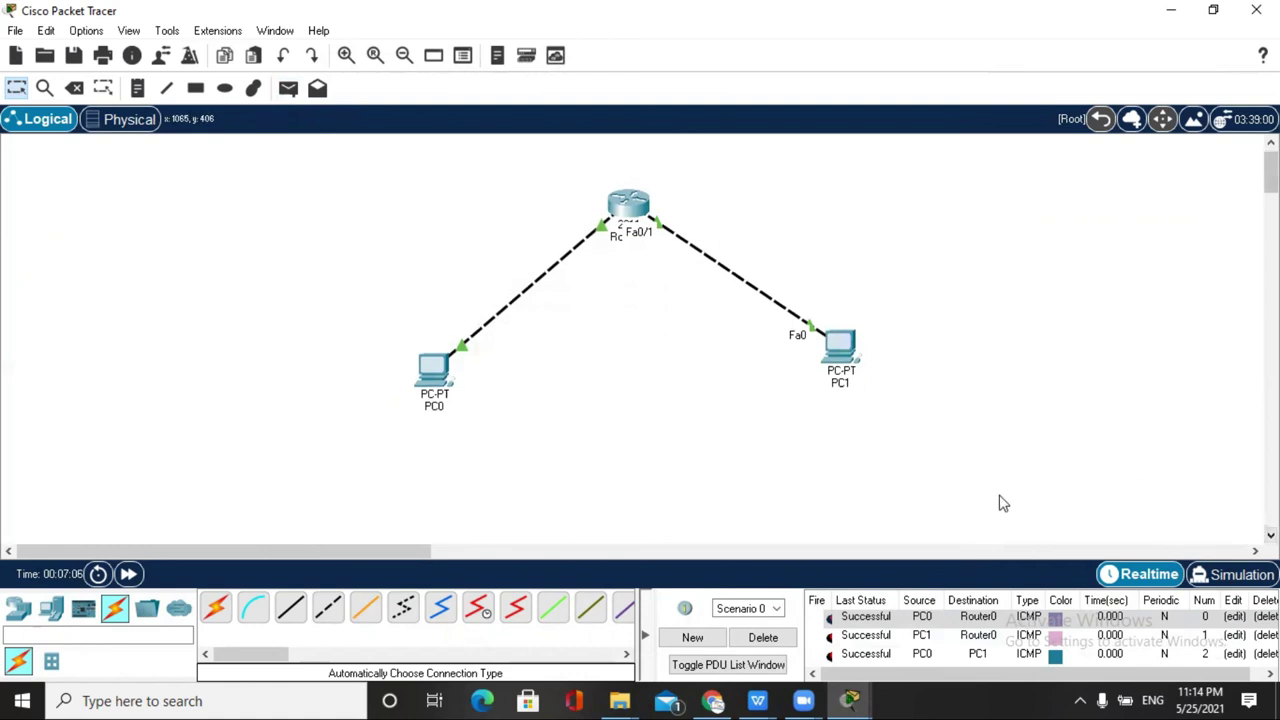
{"action": "left_click", "coordinate": [1213, 677]}
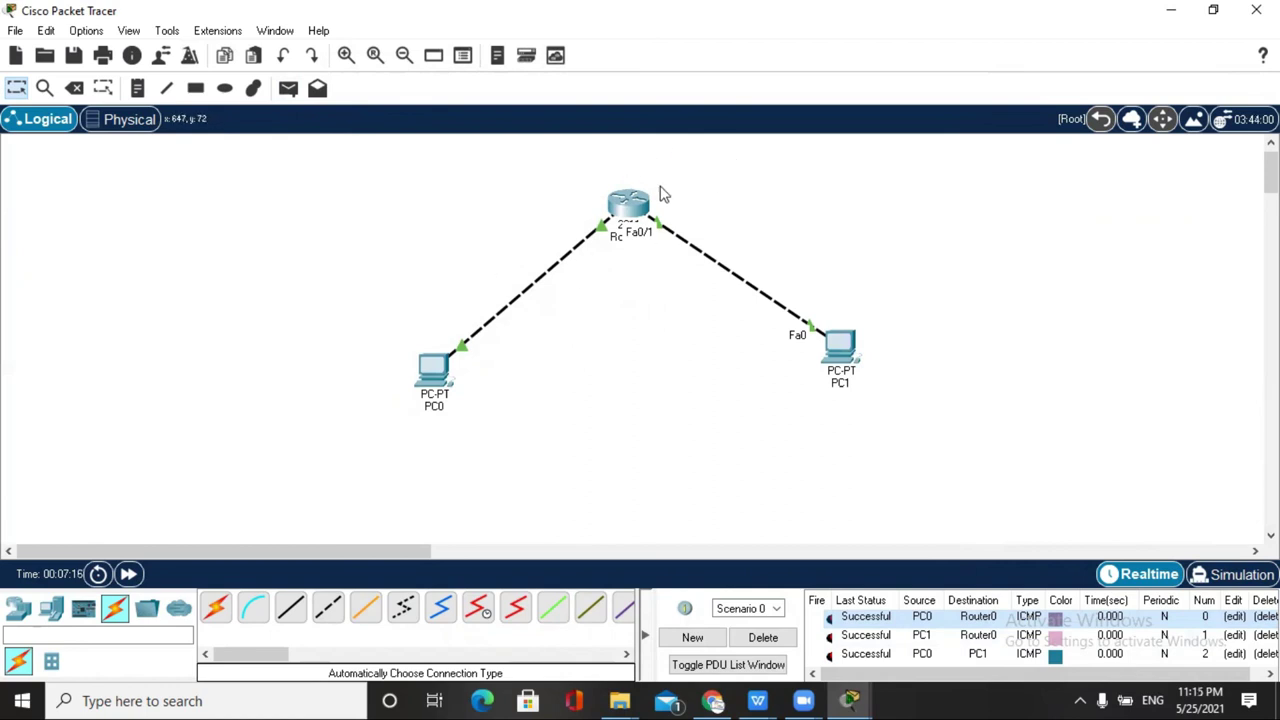
{"action": "left_click_drag", "start_coordinate": [368, 180], "coordinate": [686, 250]}
{"action": "left_click_drag", "start_coordinate": [779, 303], "coordinate": [961, 442]}
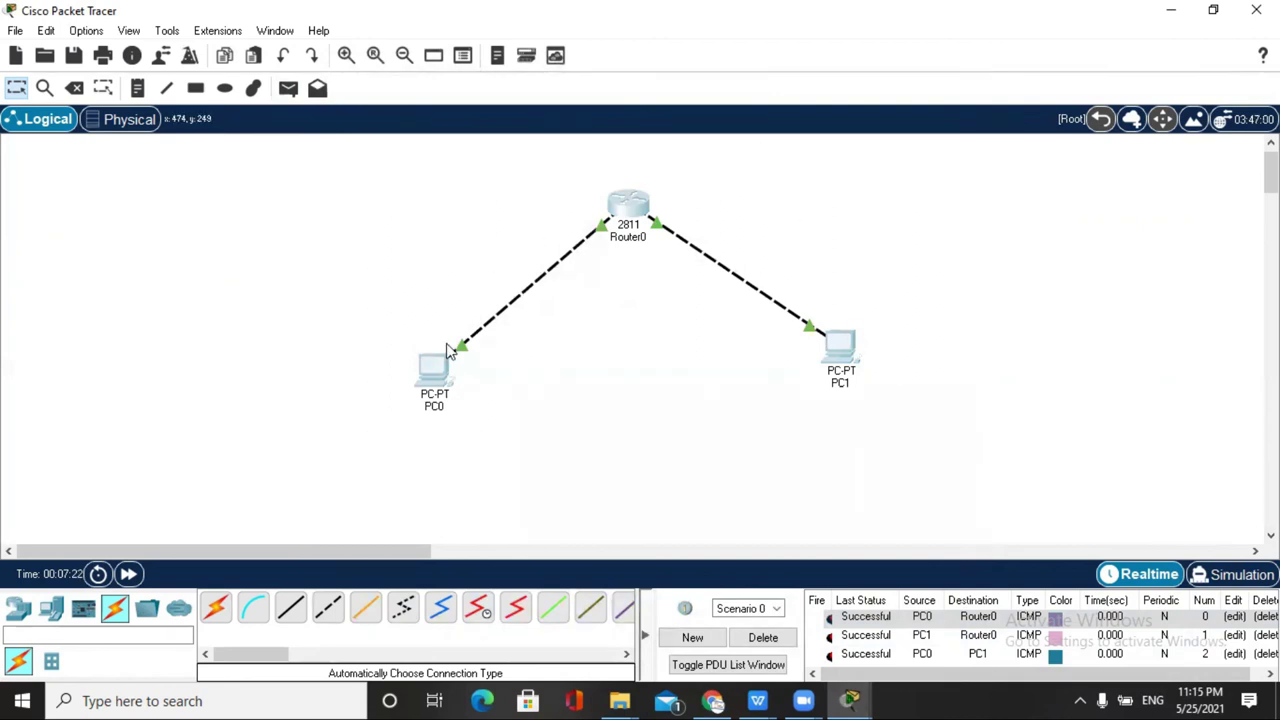